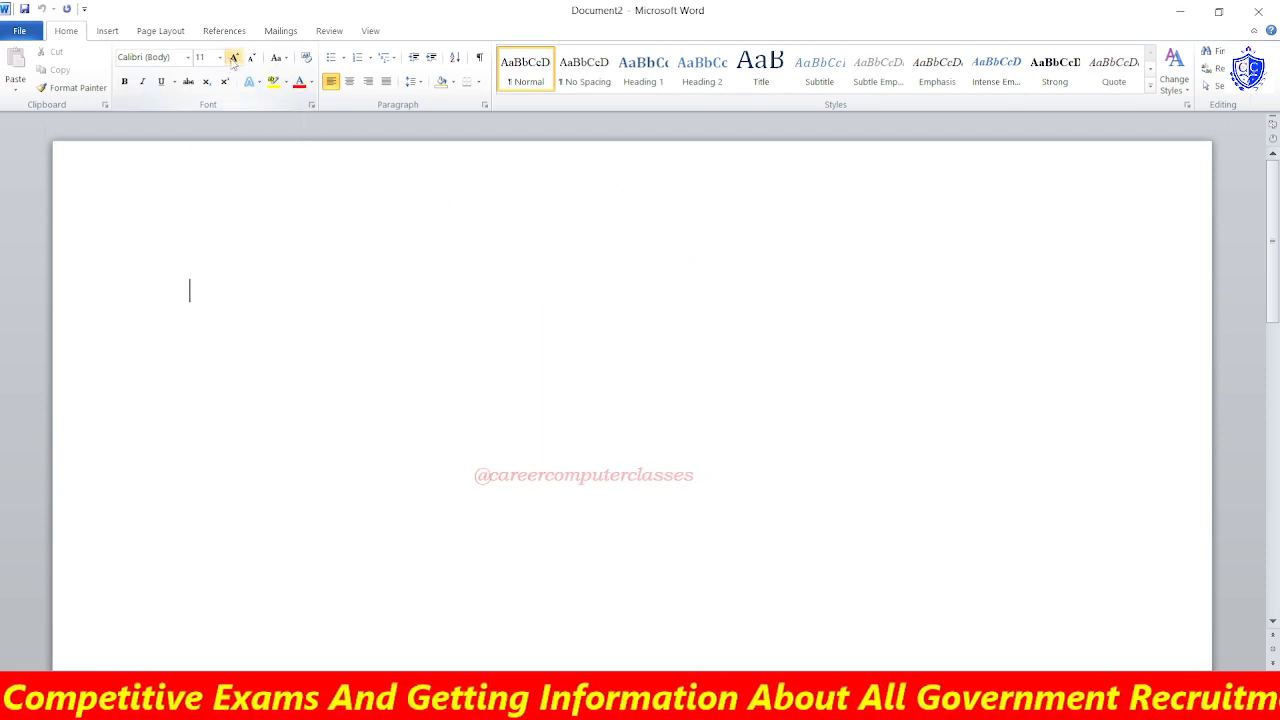
Increase the font size of the blank document's first line to 13.
click(234, 57)
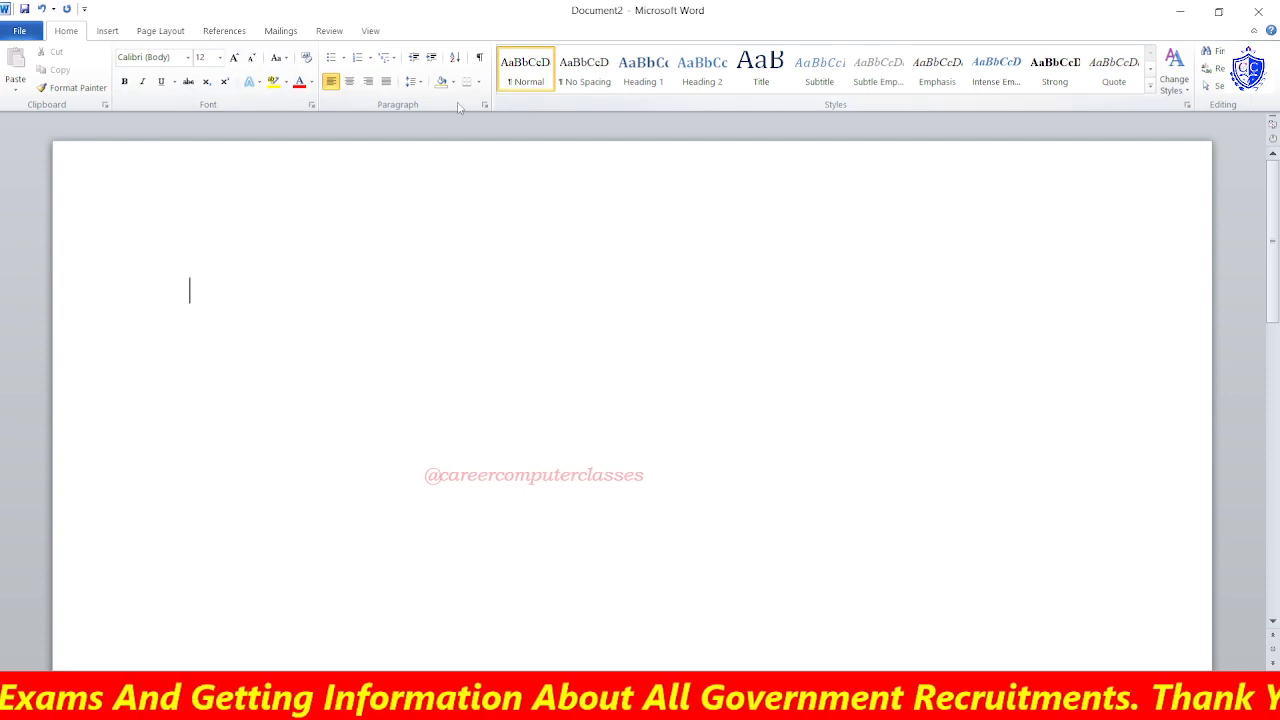
click(234, 57)
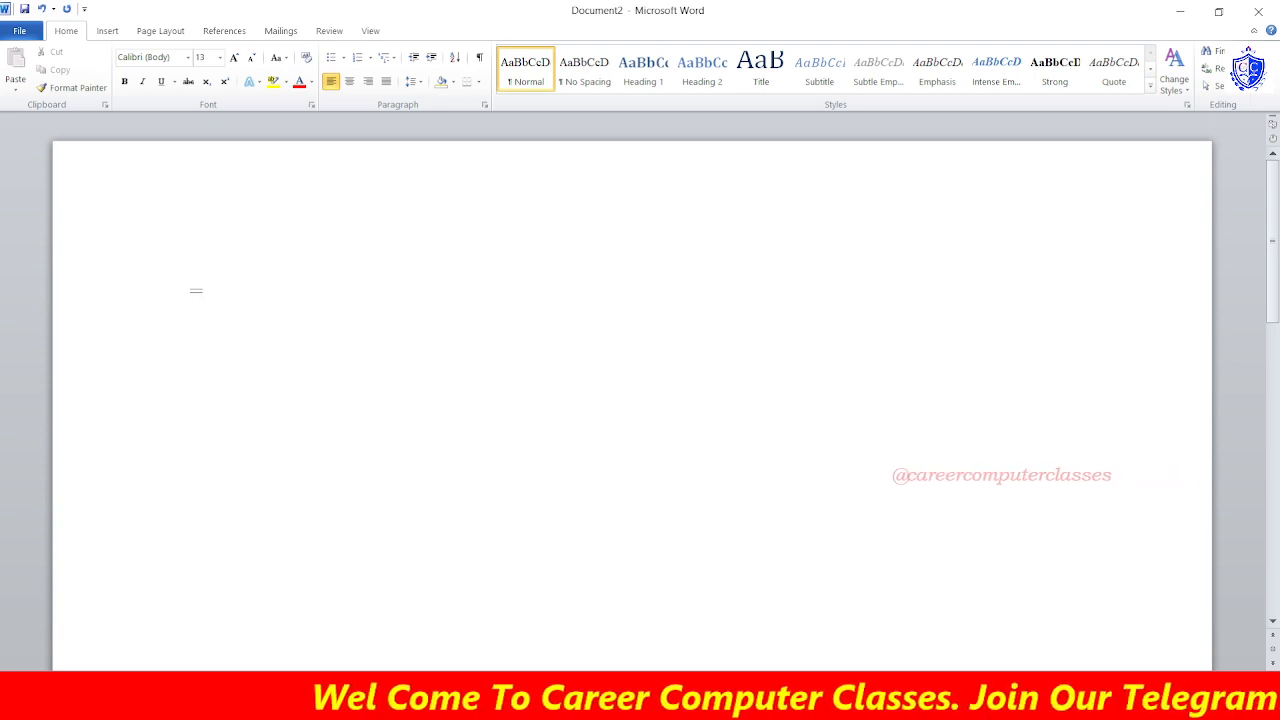
Generate sample text of three paragraphs with four sentences each using =rand(3,4), and look through the paragraphs.
text(rand)
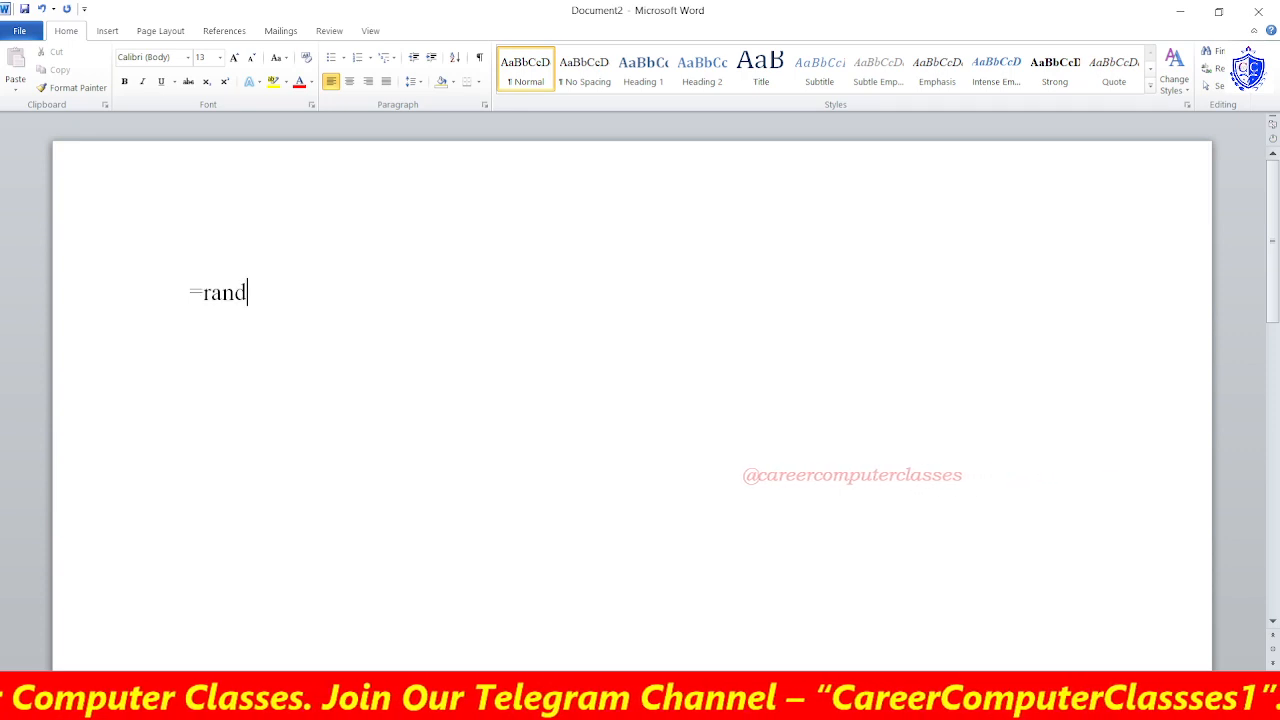
text(()
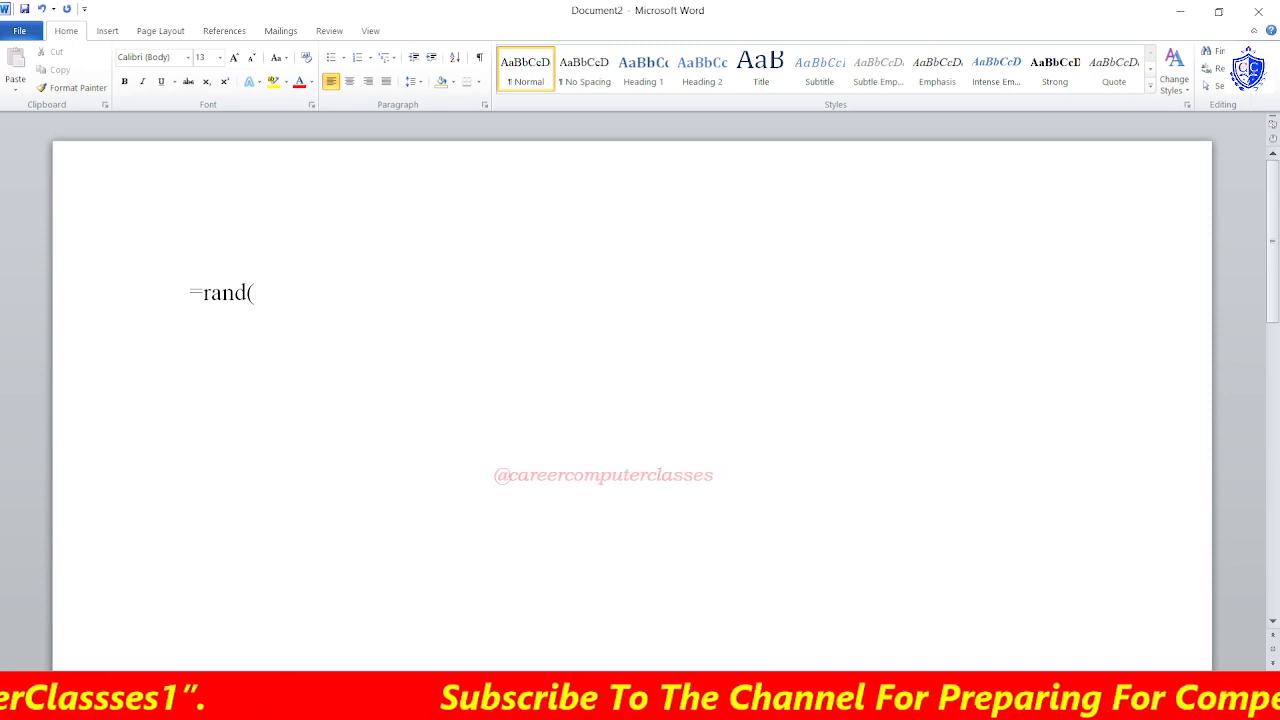
text(3)
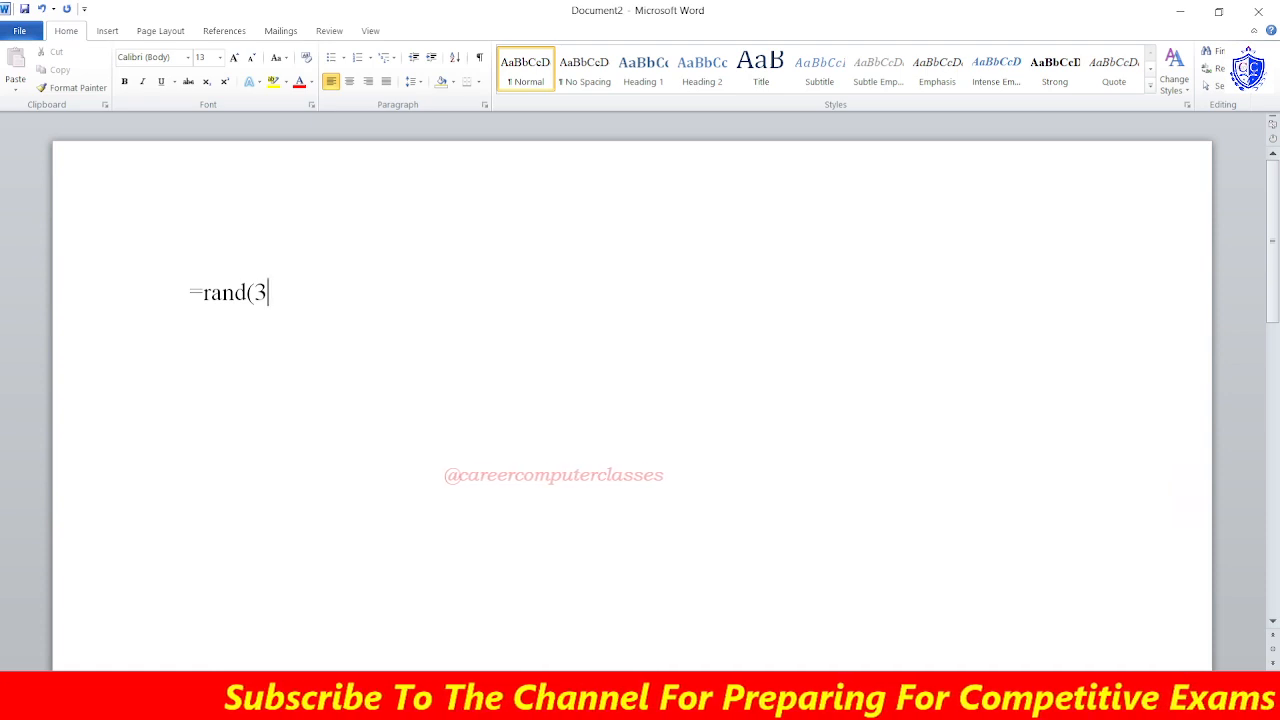
text(,)
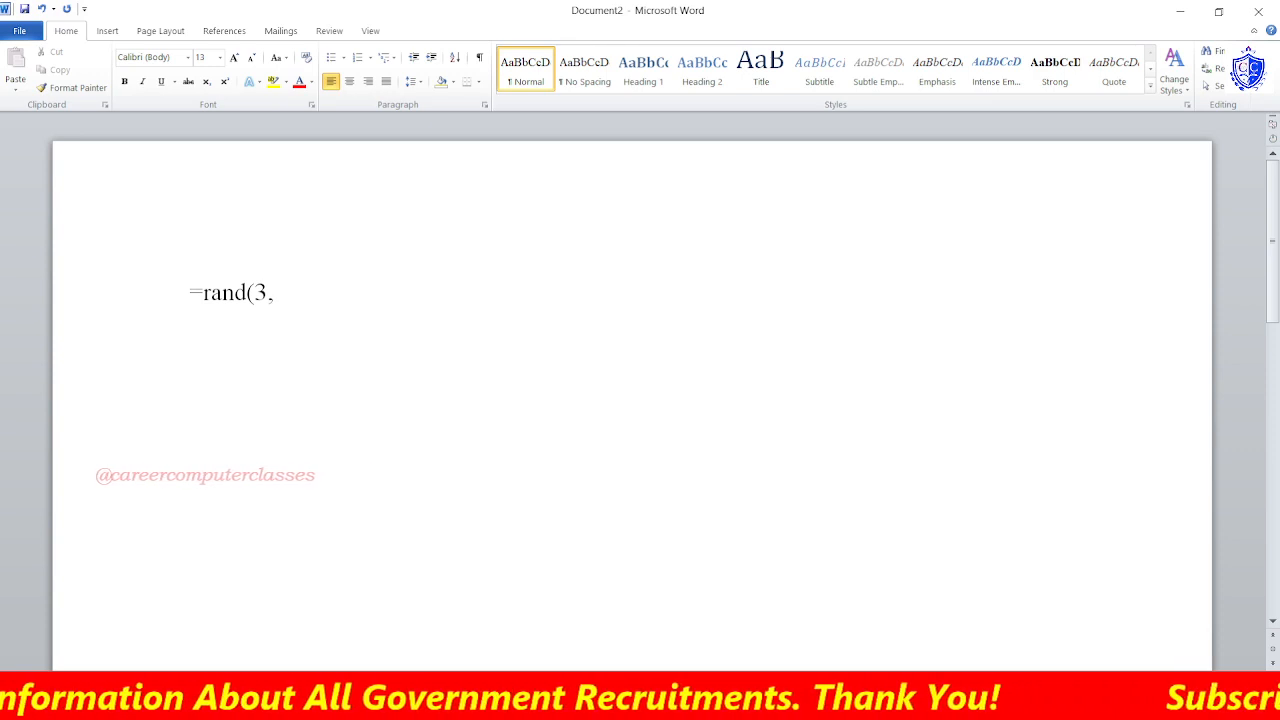
text(4)
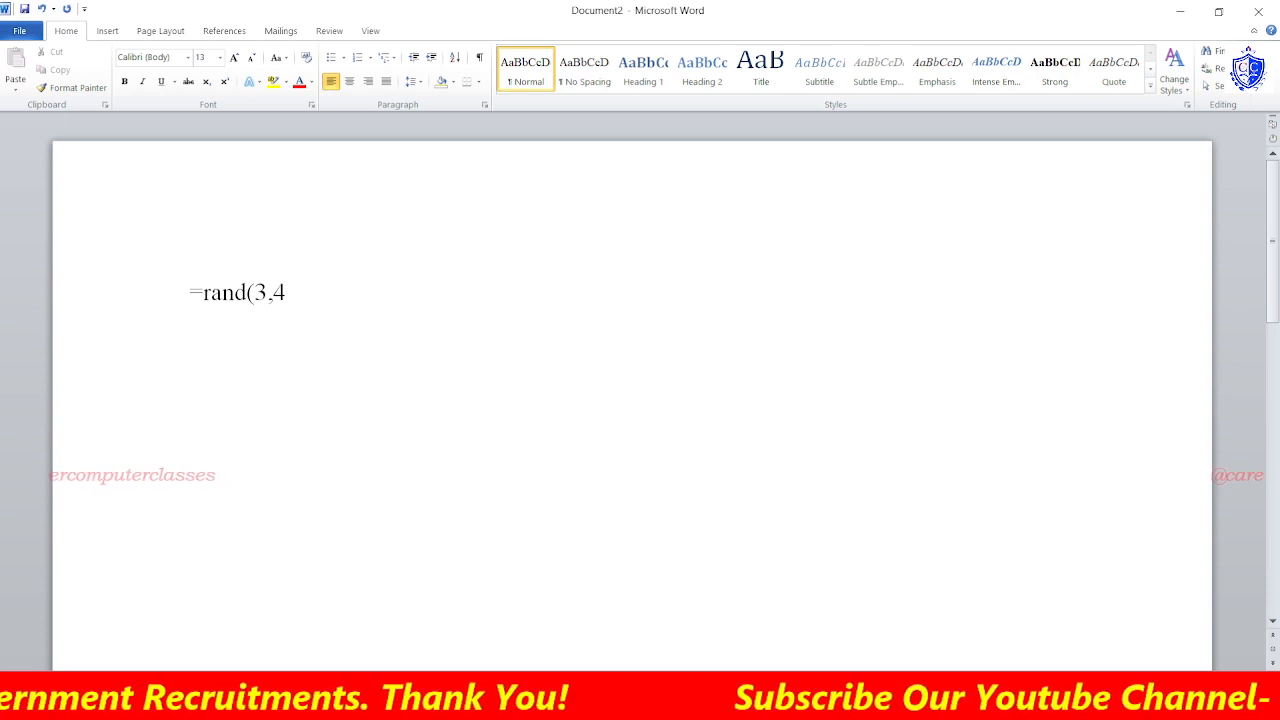
text())
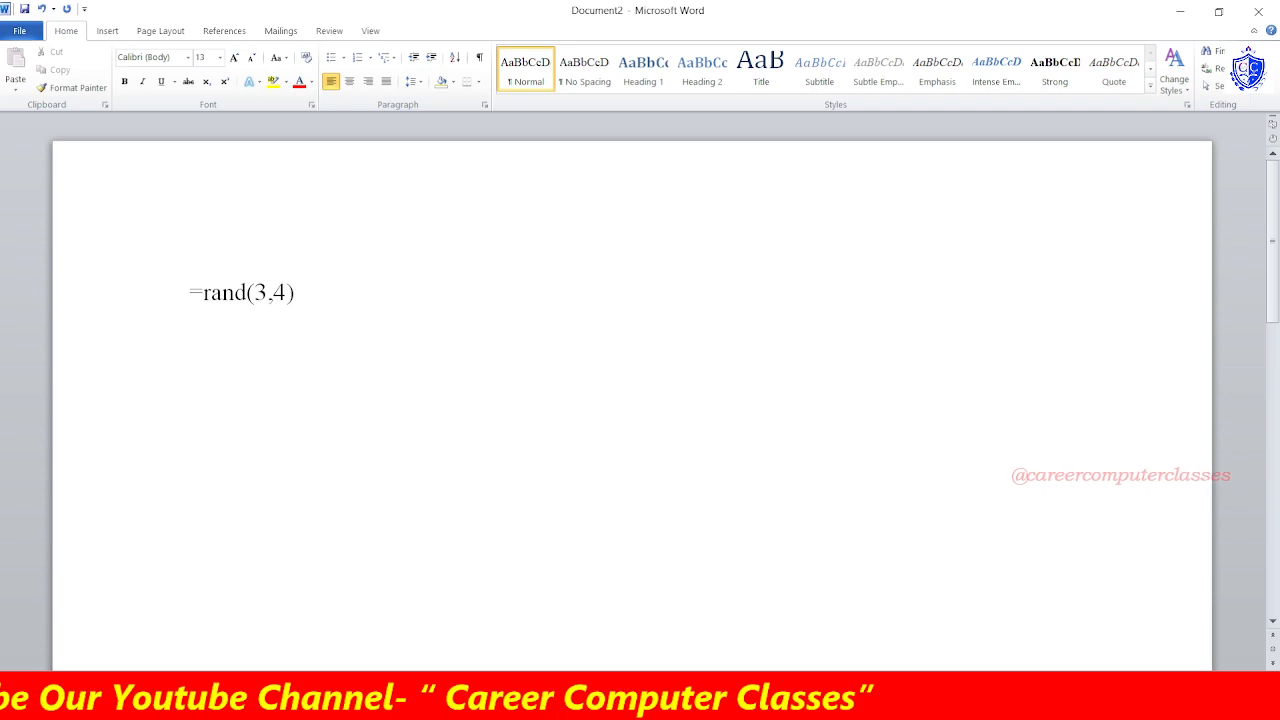
key(Return)
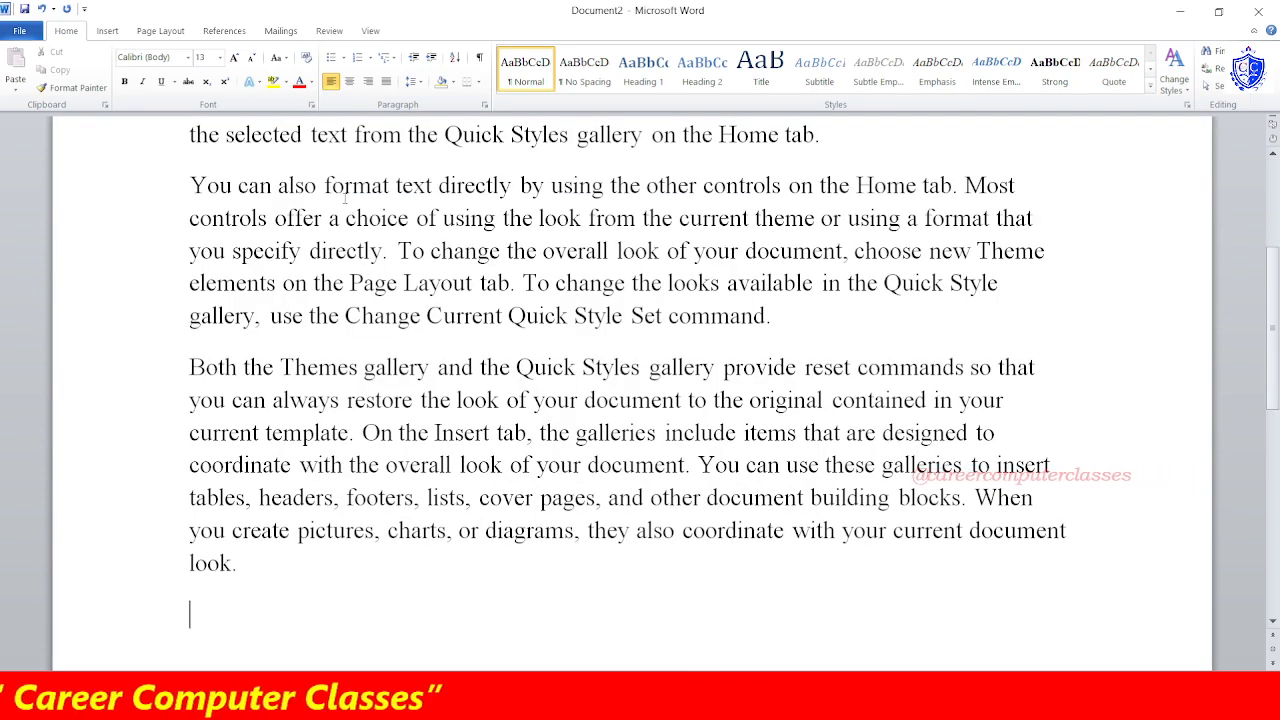
scroll(348, 288, up, 2)
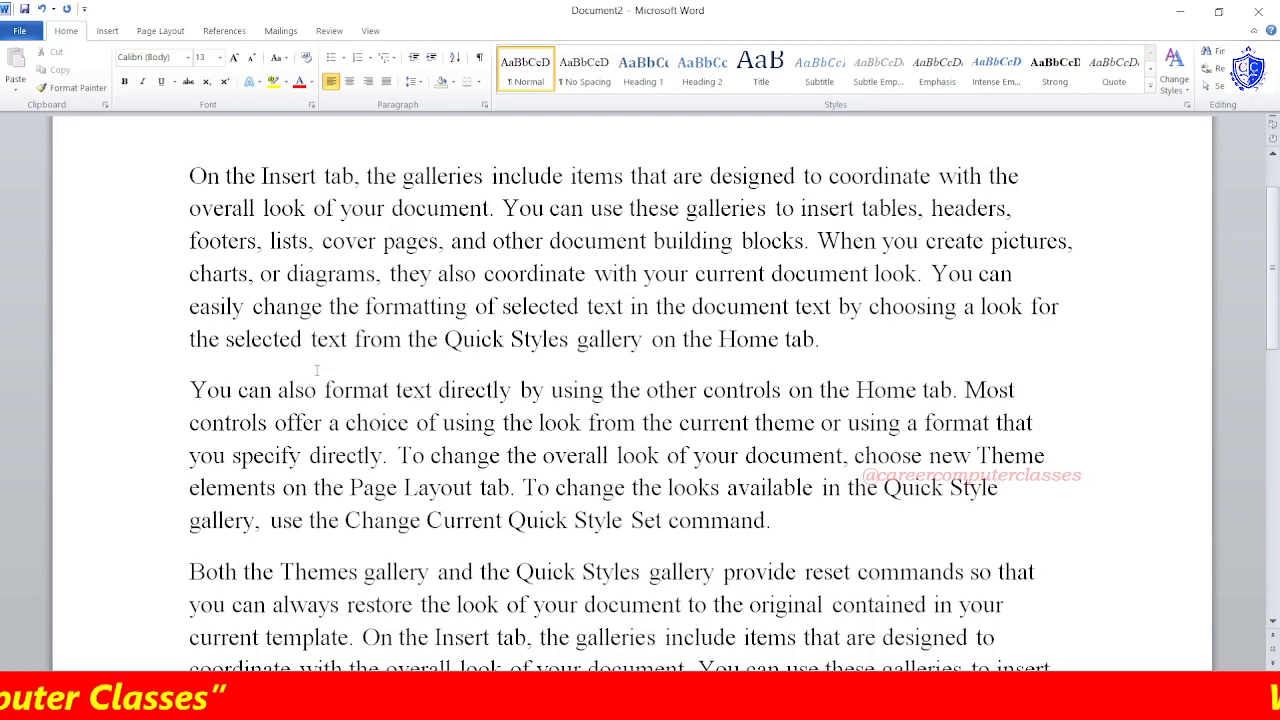
scroll(313, 436, down, 2)
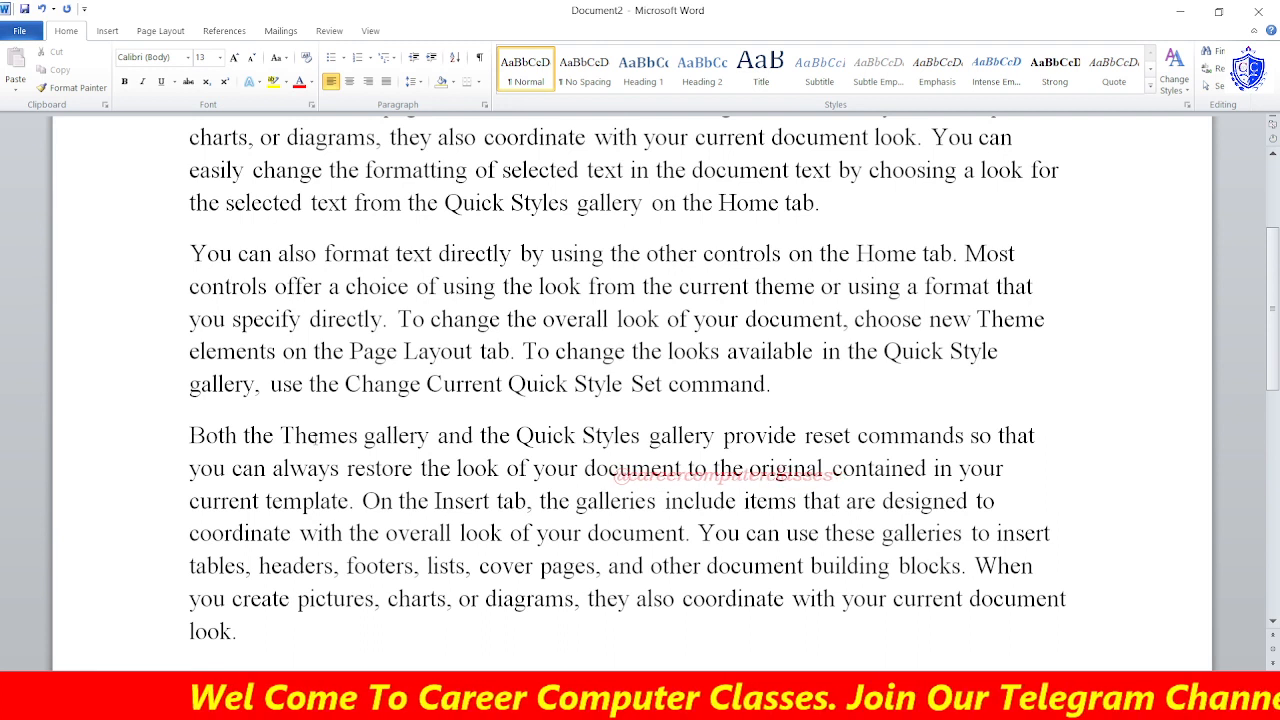
scroll(313, 436, down, 5)
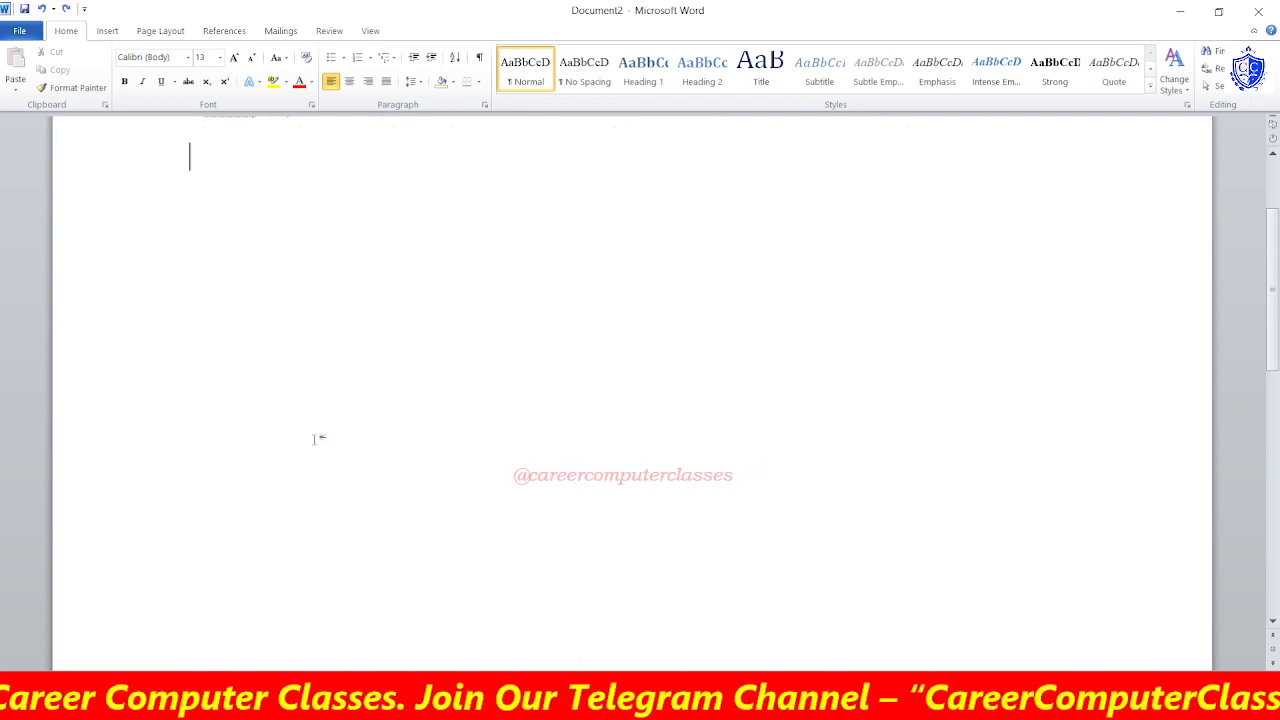
Undo the sample text generation and delete the =rand(3,4) line from the page.
key(ctrl+z)
drag(300, 300, 197, 298)
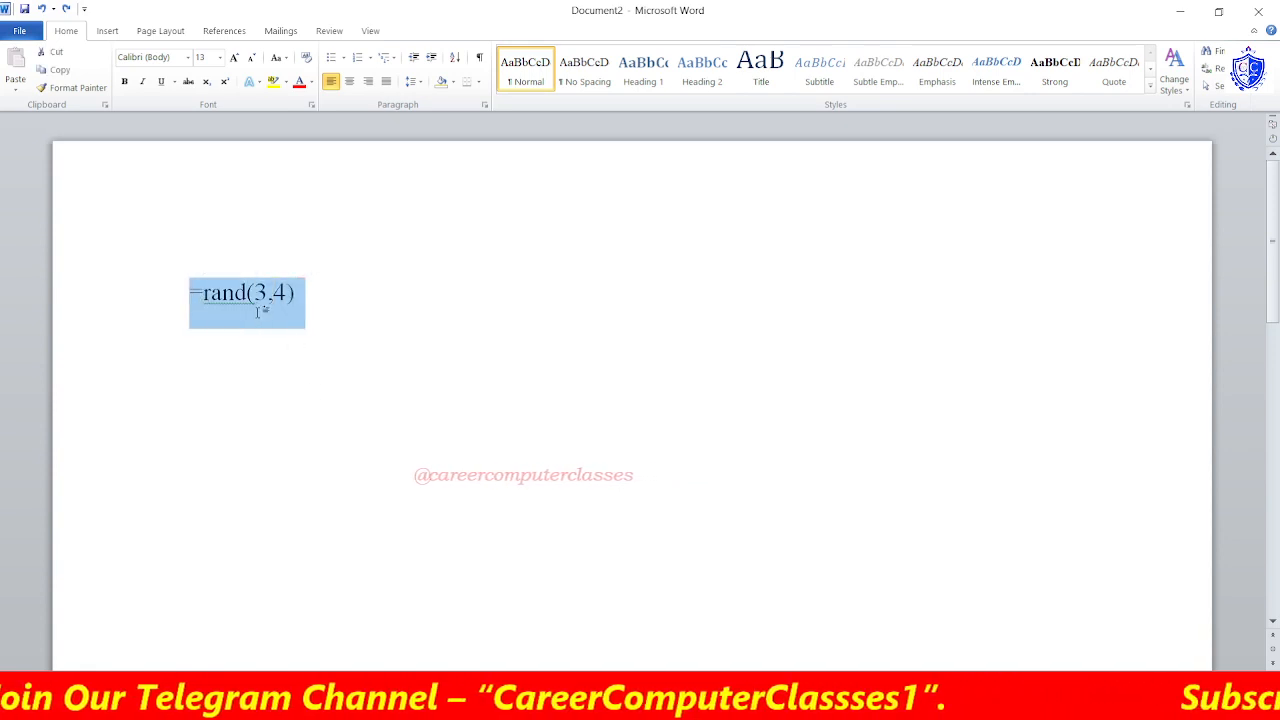
key(Delete)
Generate the default sample text with =rand() without any paragraph or sentence values.
text(=rand)
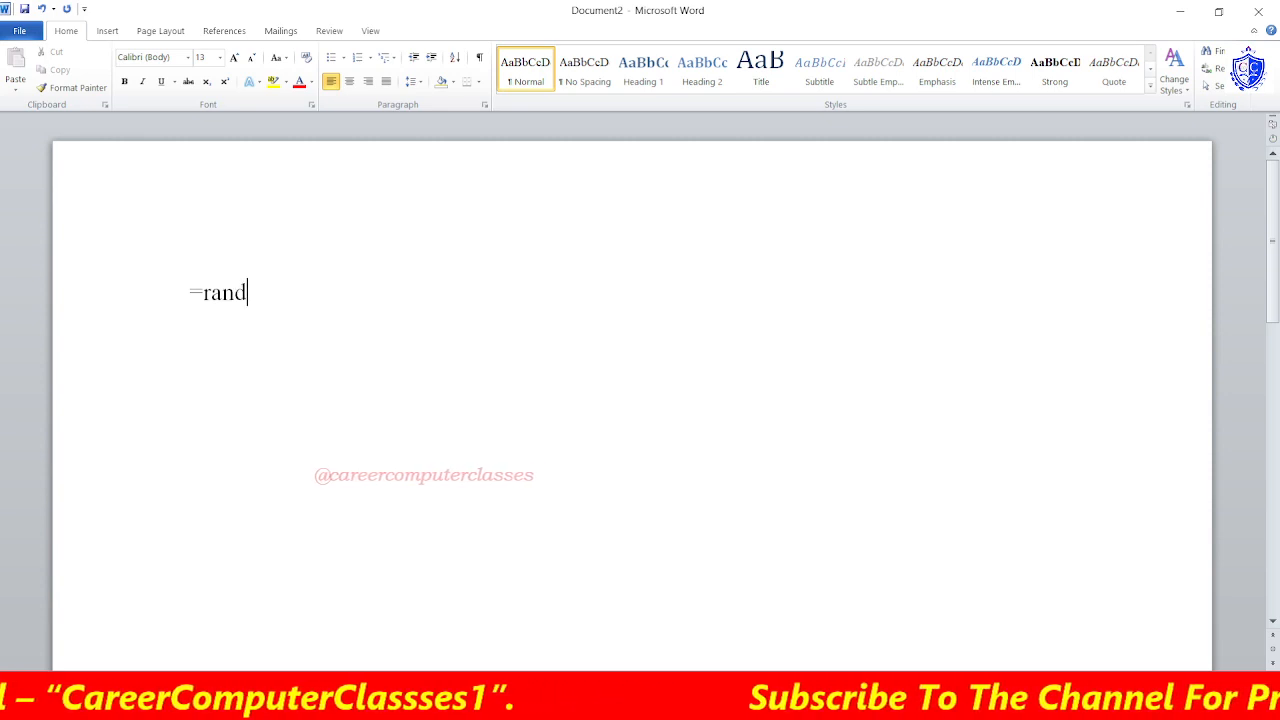
text(())
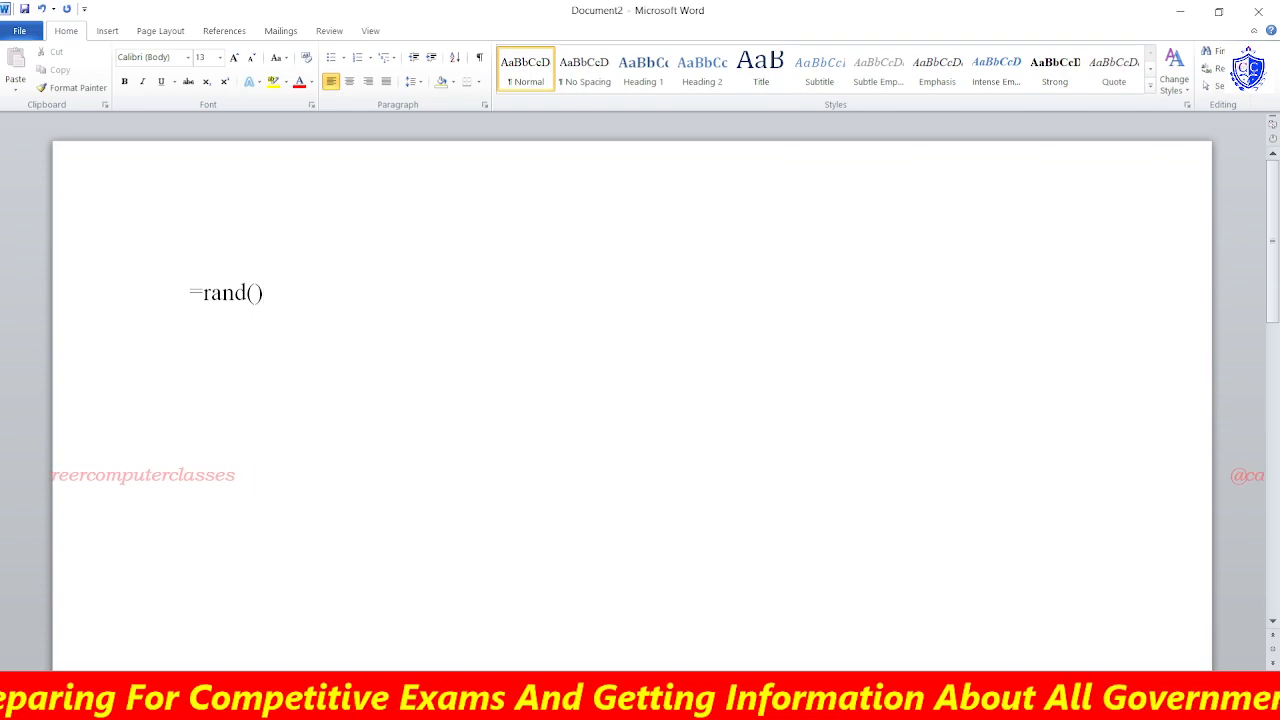
key(Return)
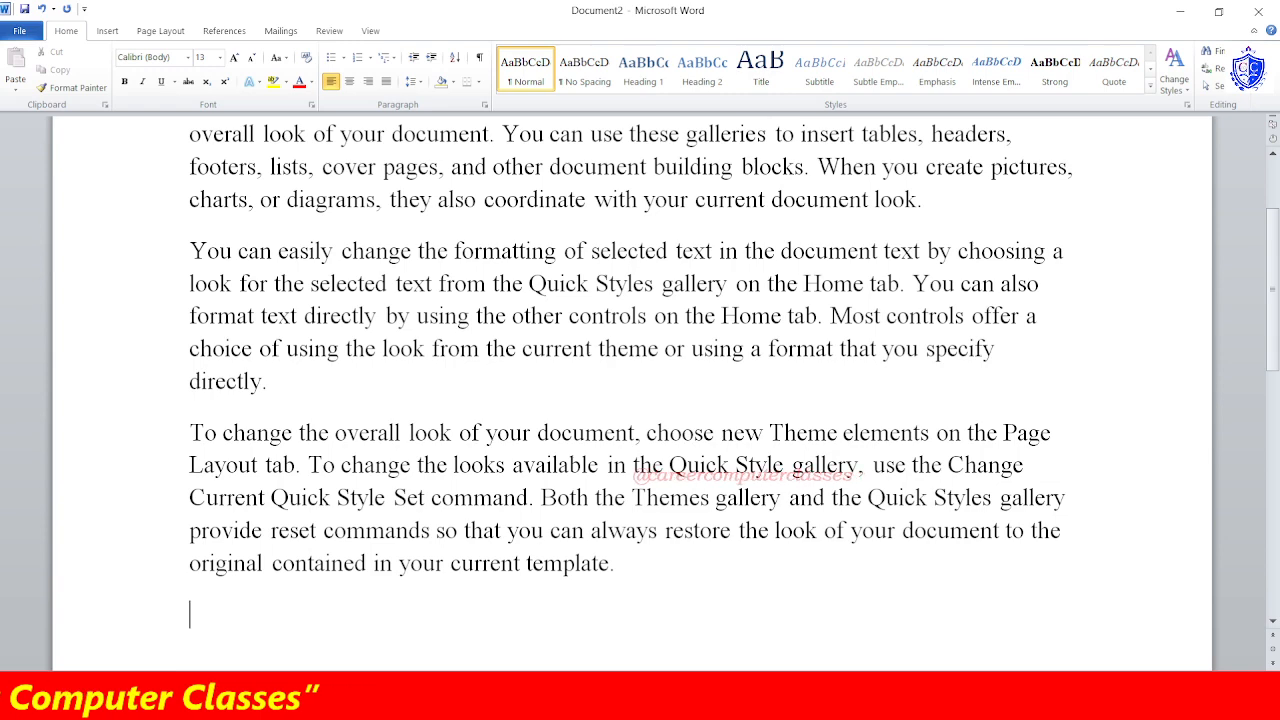
Increase the left indent of the first sample paragraph by four levels.
scroll(640, 400, up, 3)
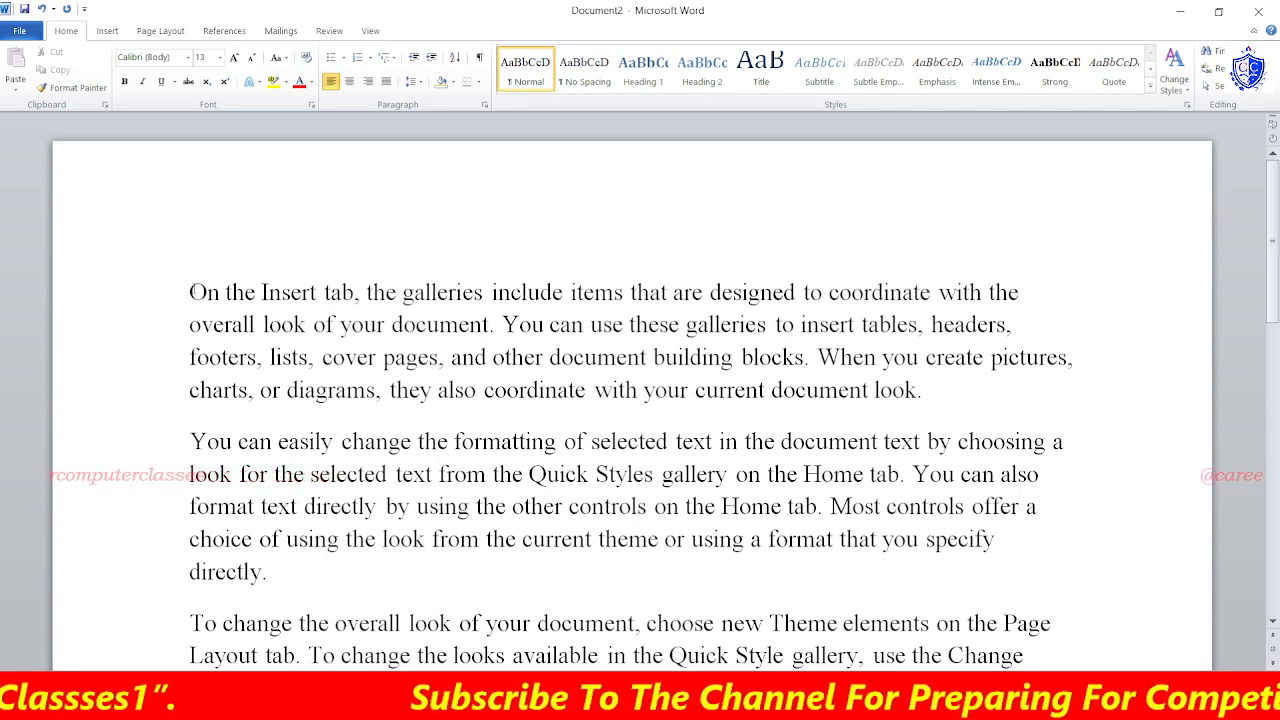
key(ctrl+m)
key(ctrl+m)
key(ctrl+m)
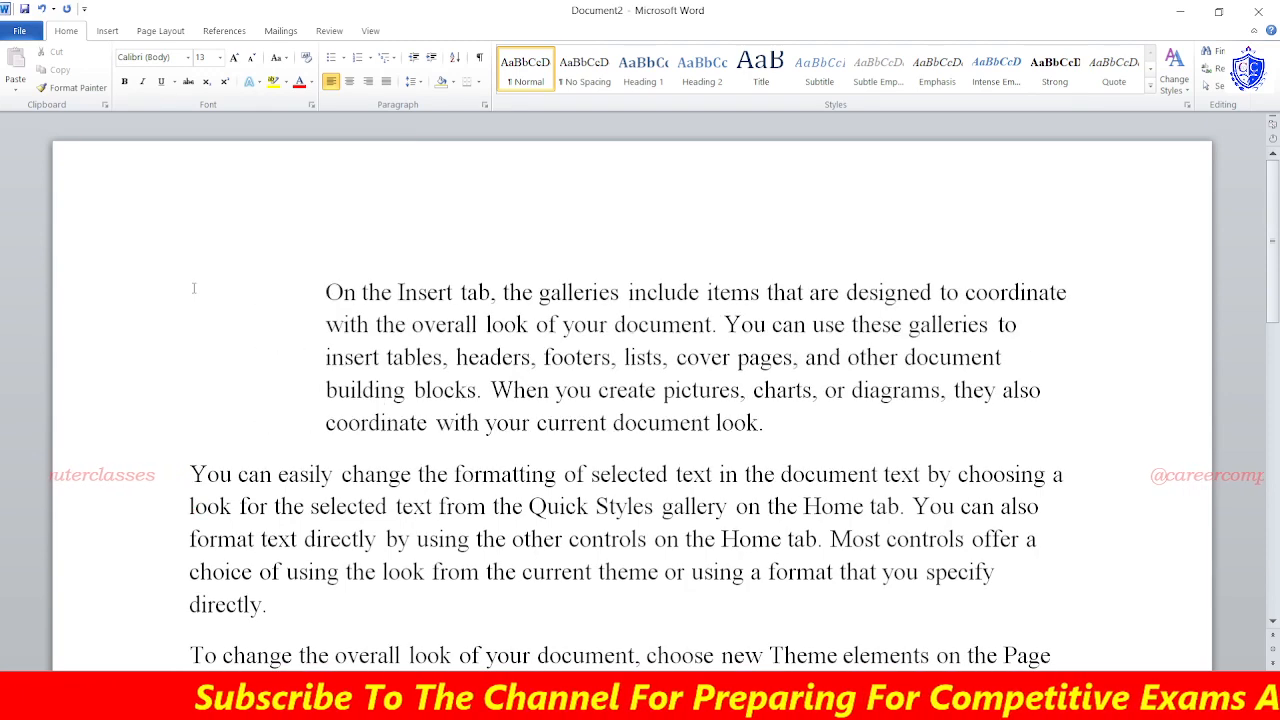
key(ctrl+m)
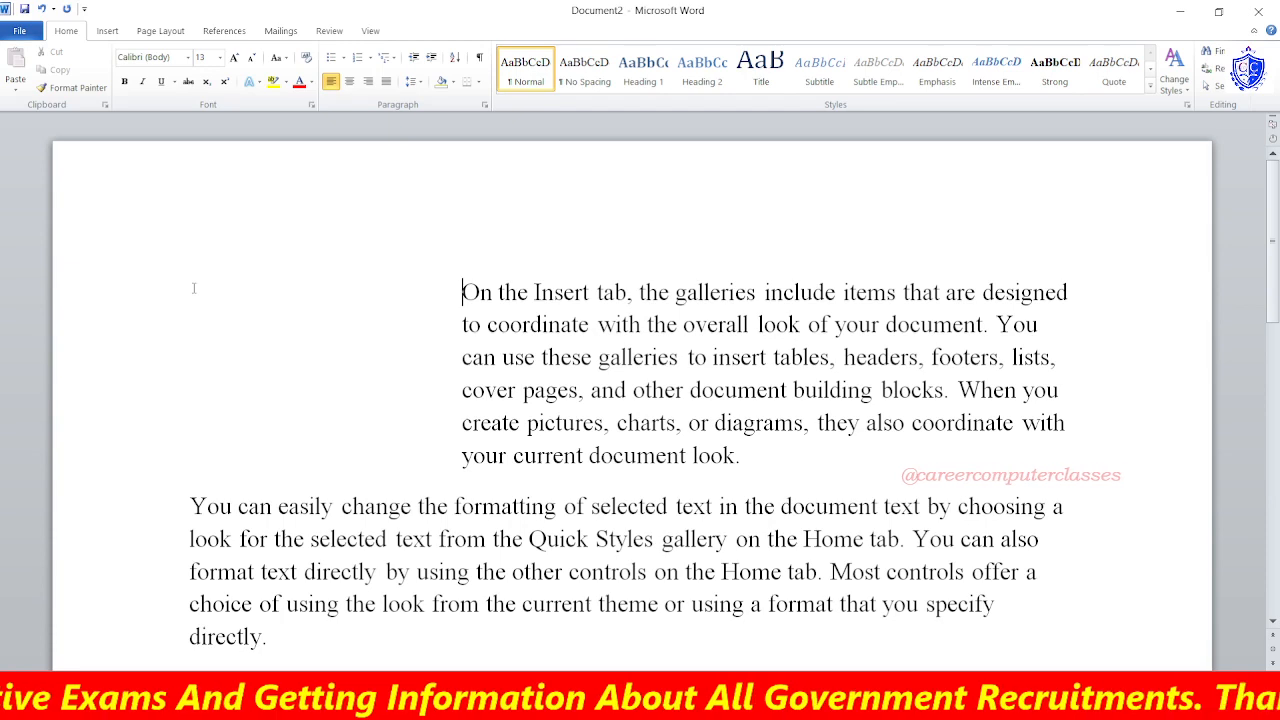
Decrease the first paragraph's indent by four levels, back to the left margin.
key(ctrl+shift+m)
key(ctrl+shift+m)
key(ctrl+shift+m)
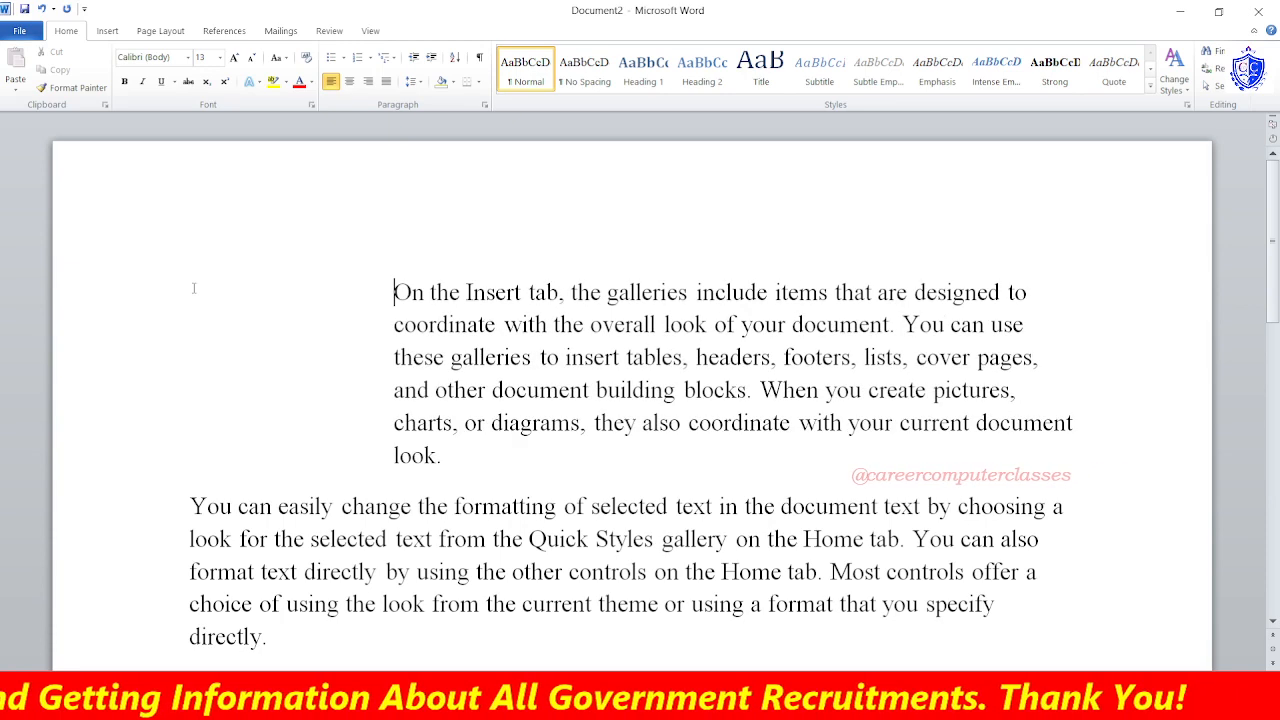
key(ctrl+shift+m)
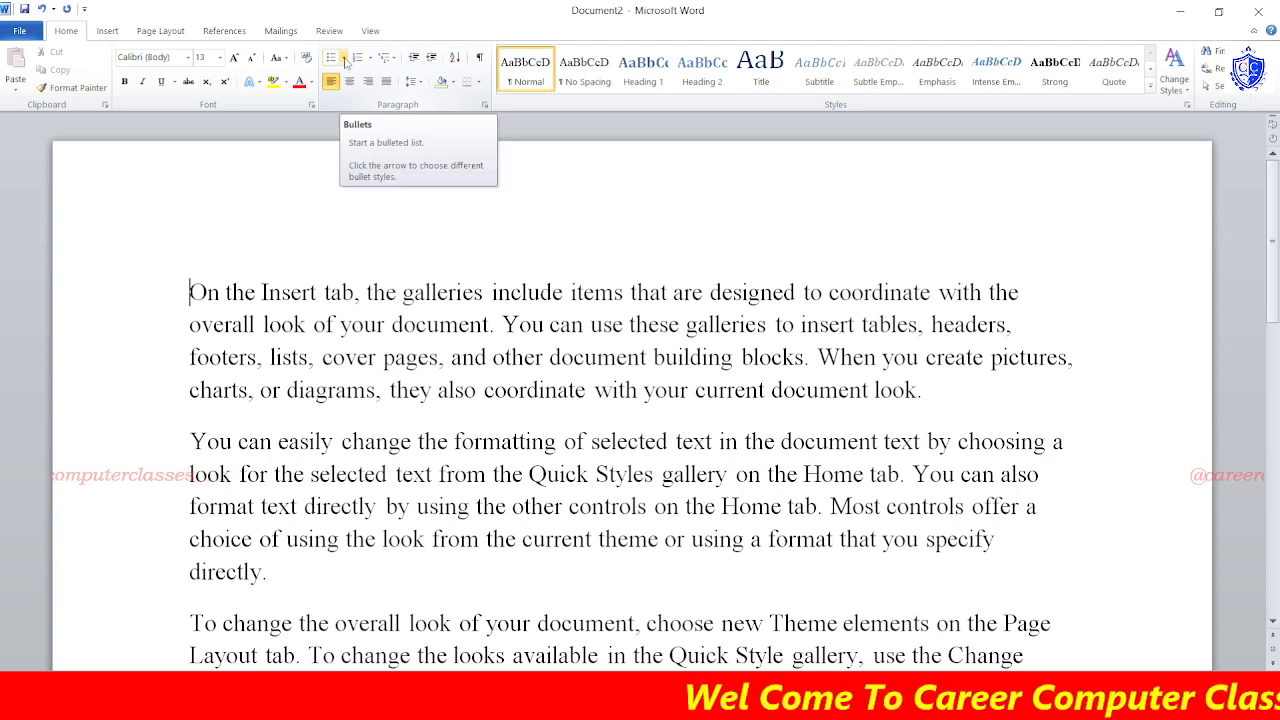
Create a new blank document and set its font size to 14.
key(ctrl+n)
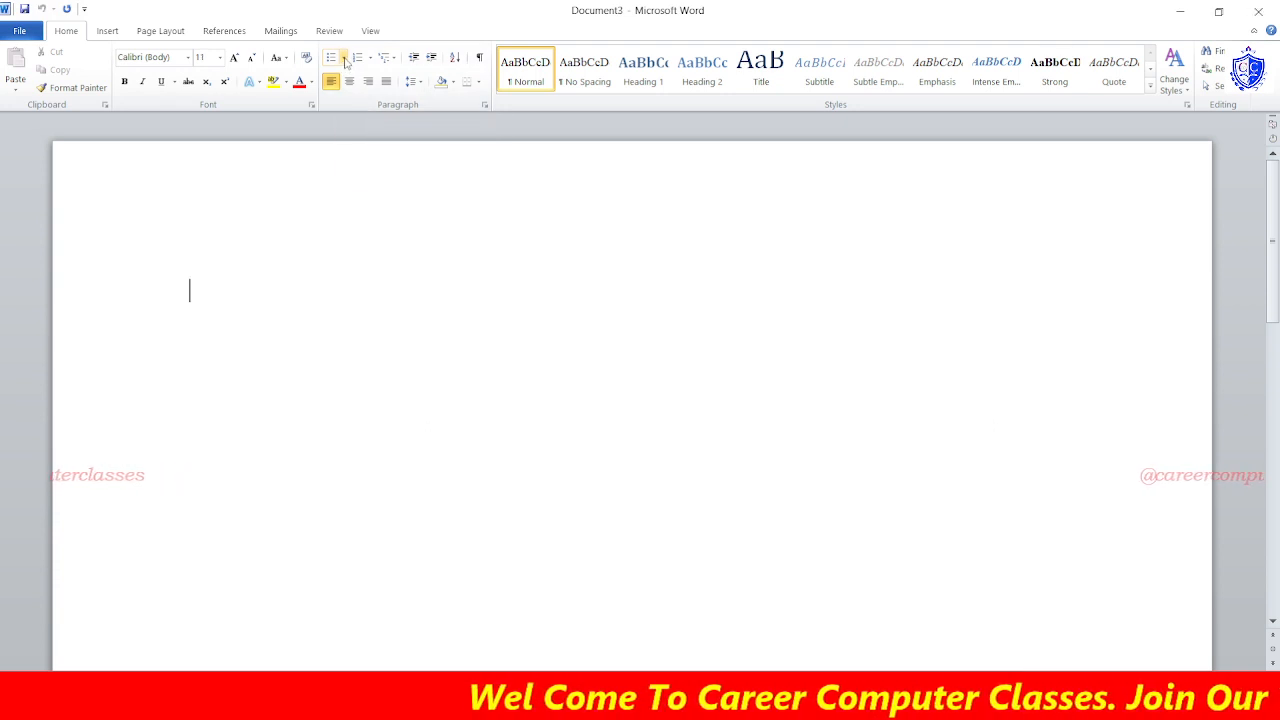
click(219, 57)
click(203, 146)
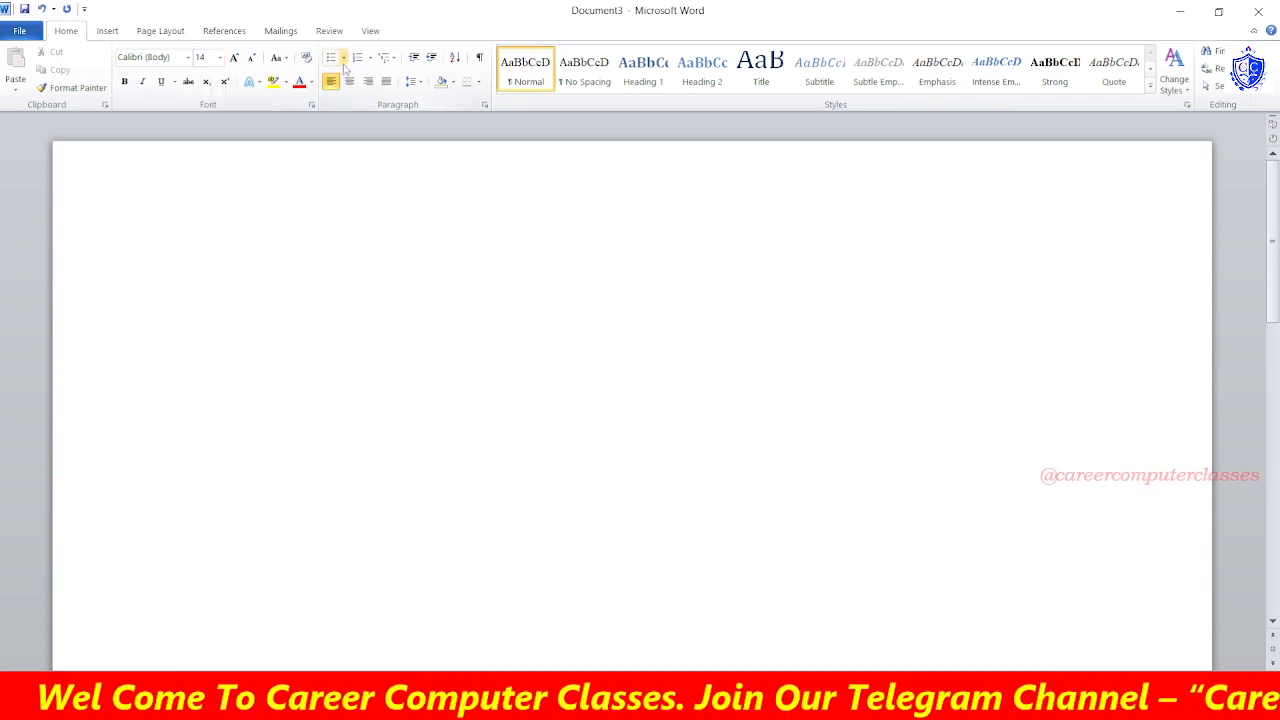
Start a bulleted list with the four-diamond bullet style and enter "MS WORD" as the first item.
click(343, 58)
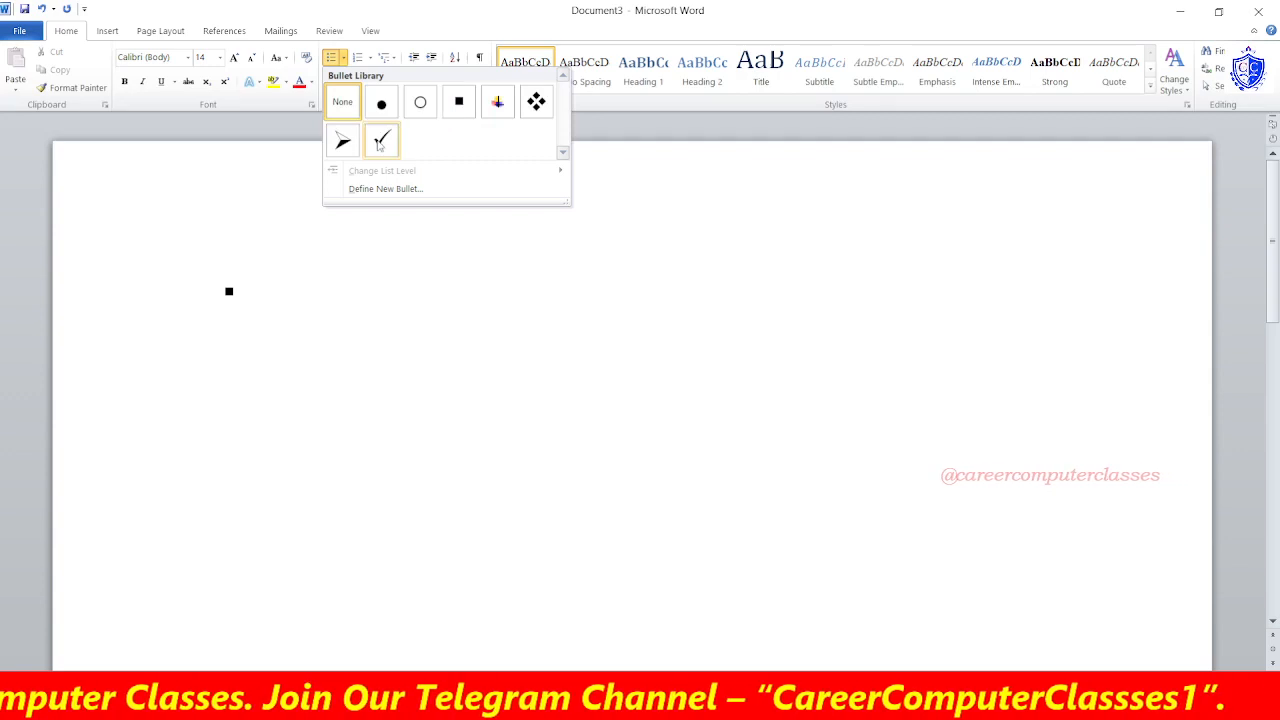
click(535, 104)
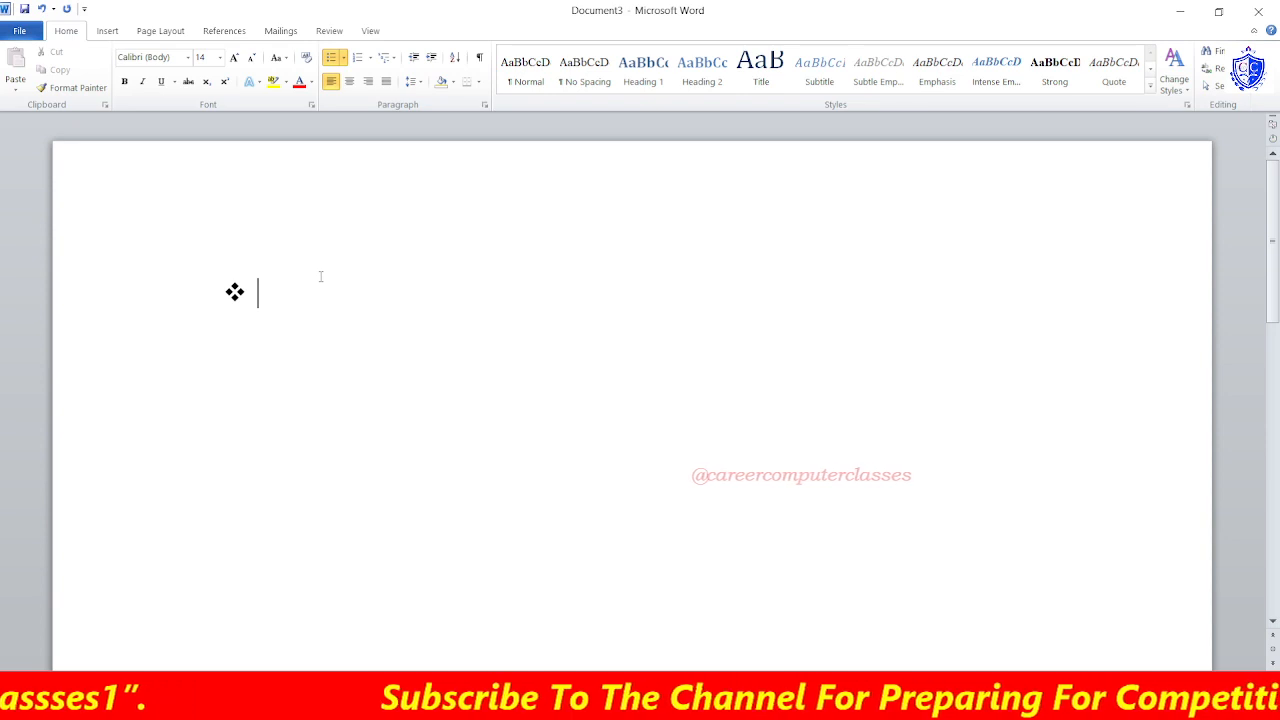
text(M)
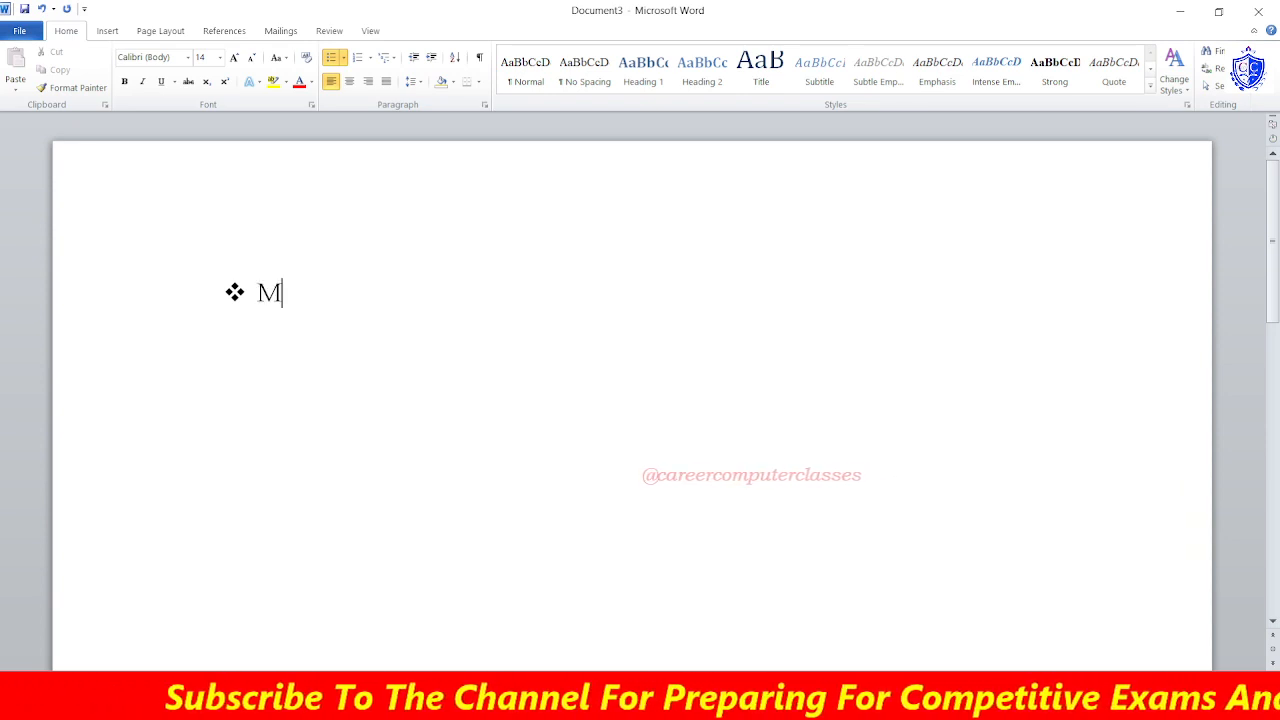
text(S WORD)
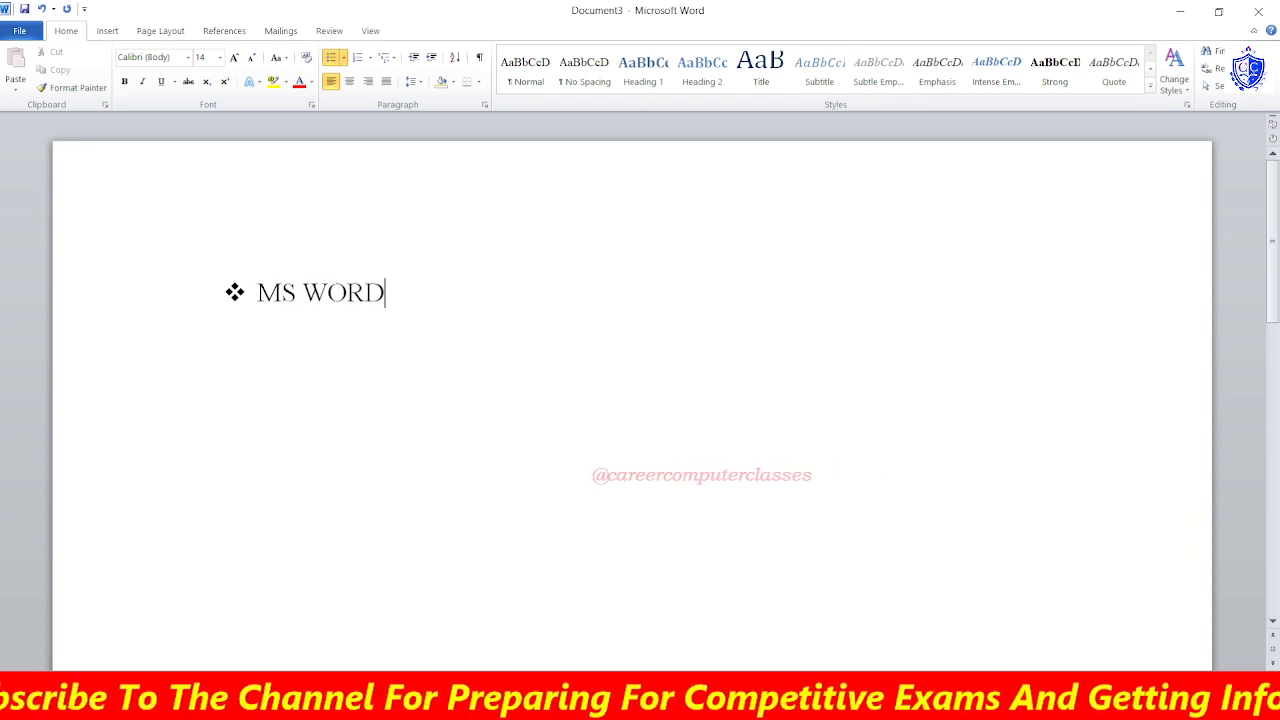
key(Return)
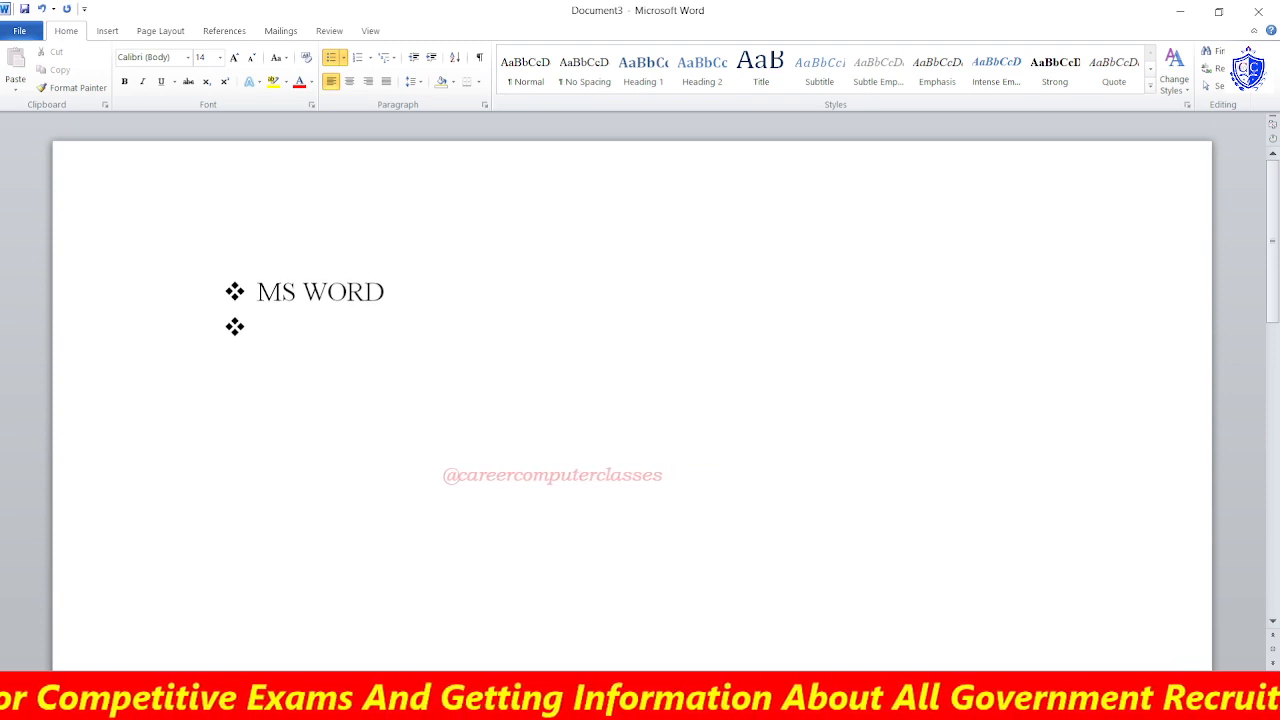
Add "MS EXCEL" as the second bullet item and end the bulleted list on the line below.
text(NS E)
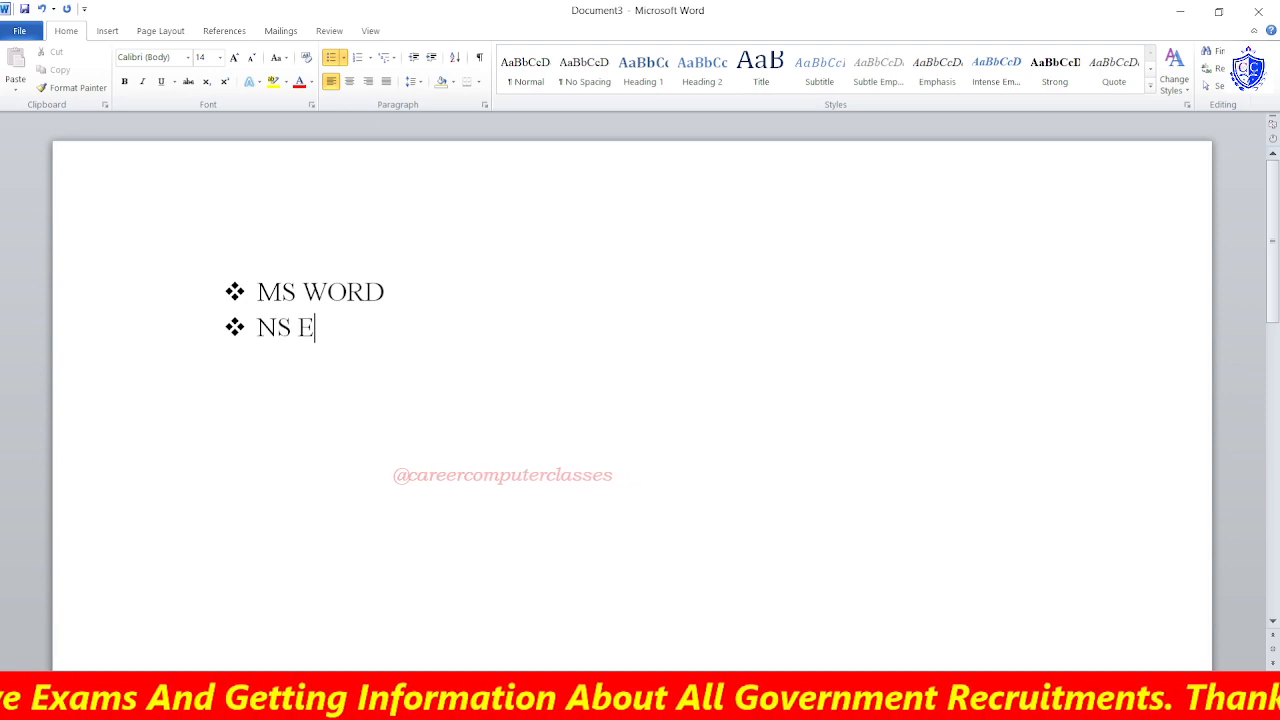
text(XCEL)
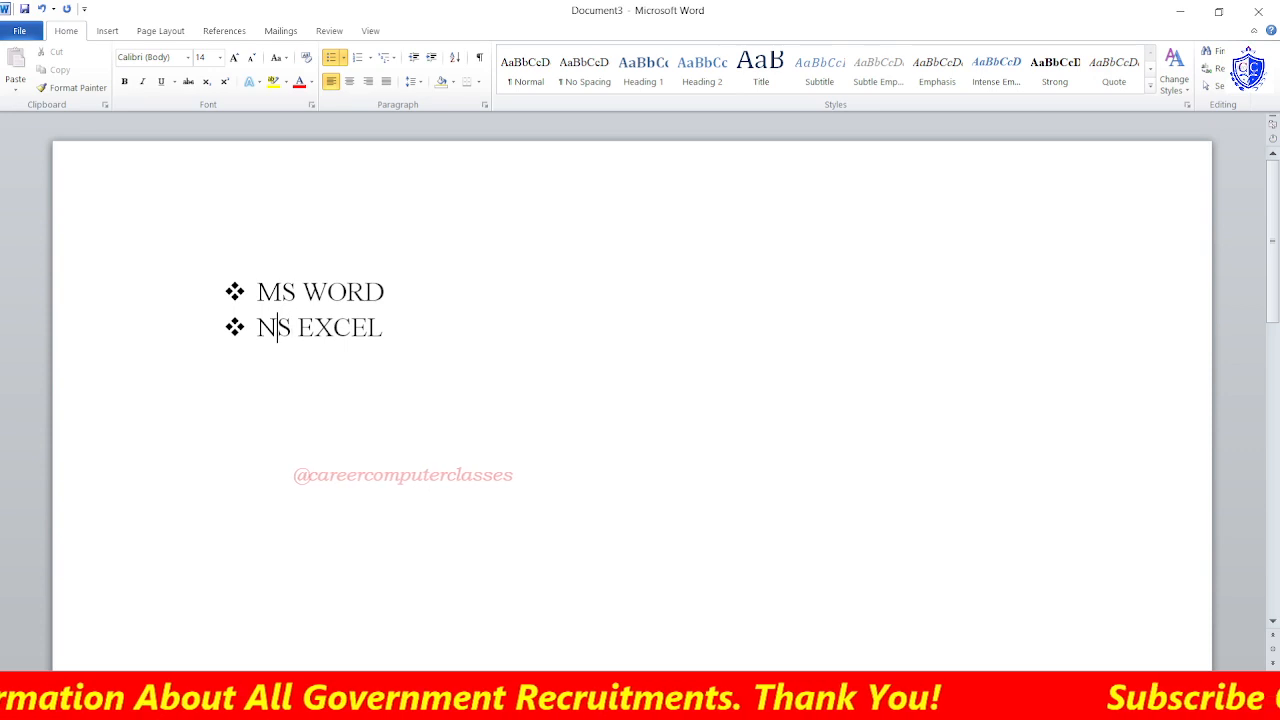
click(273, 328)
key(BackSpace)
text(M)
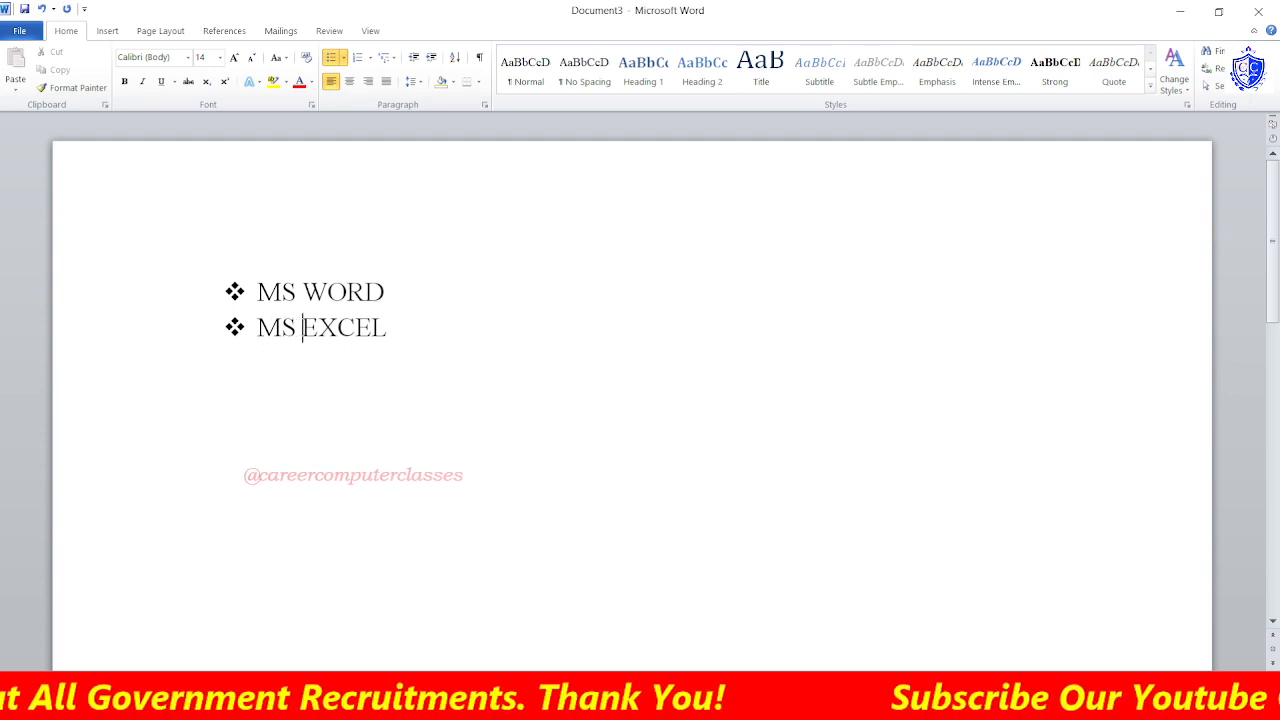
key(End)
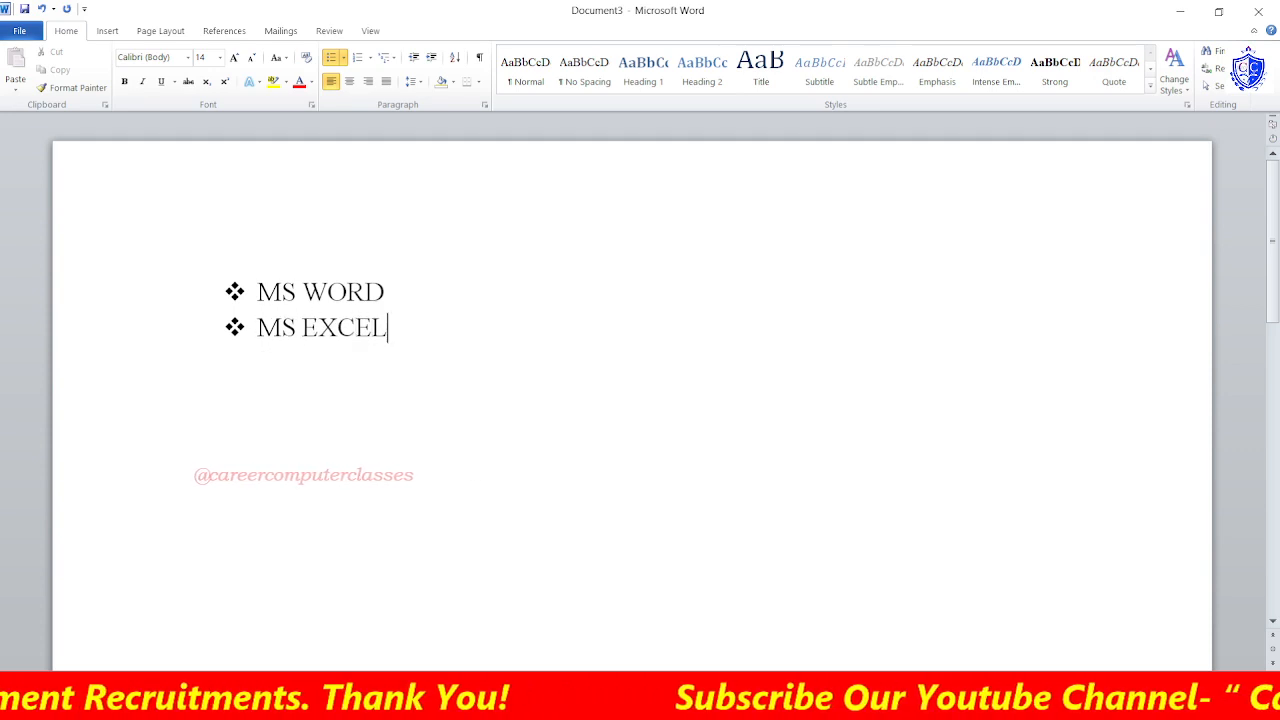
key(Return)
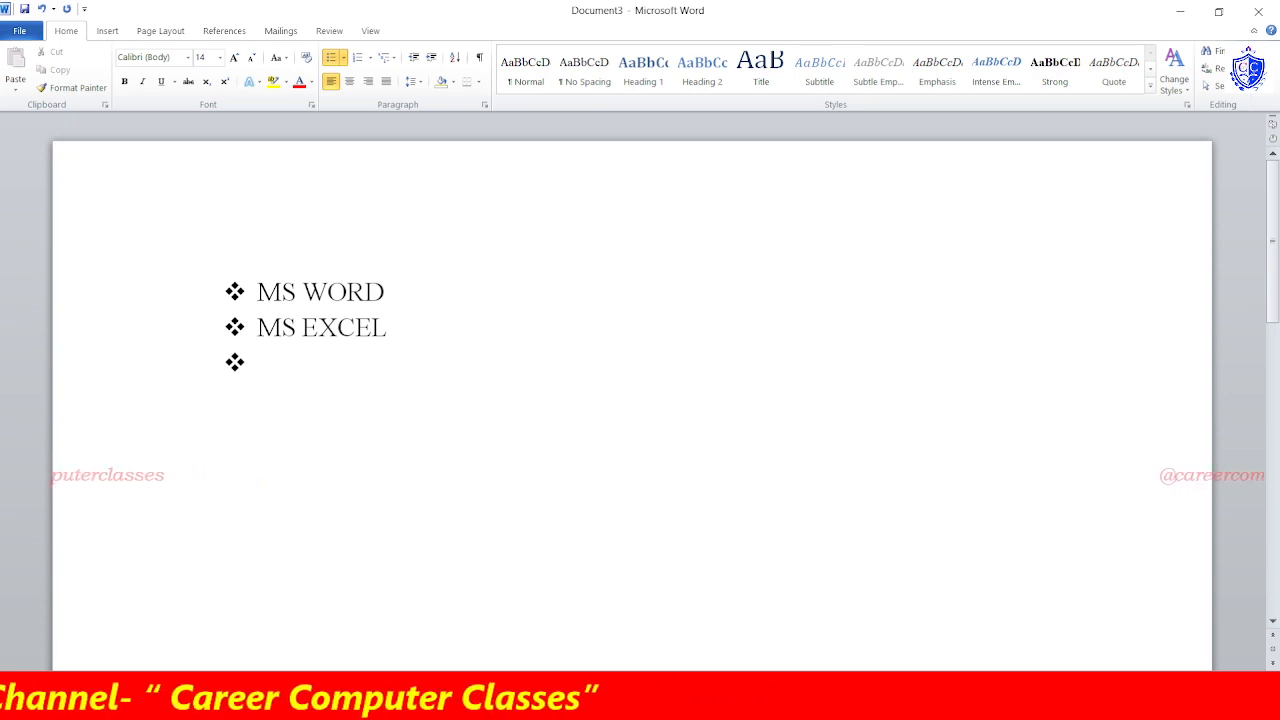
key(Return)
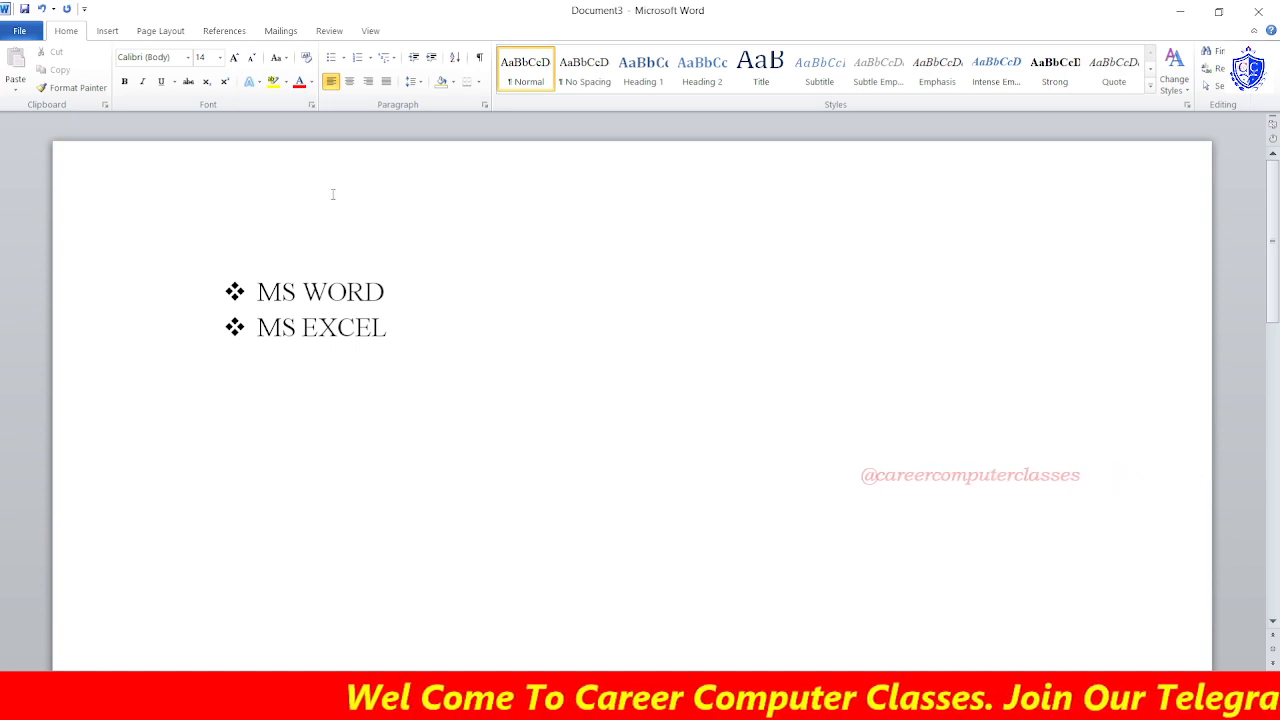
Start defining a new bullet from a symbol and select the Wingdings flower symbol with character code 124.
click(343, 58)
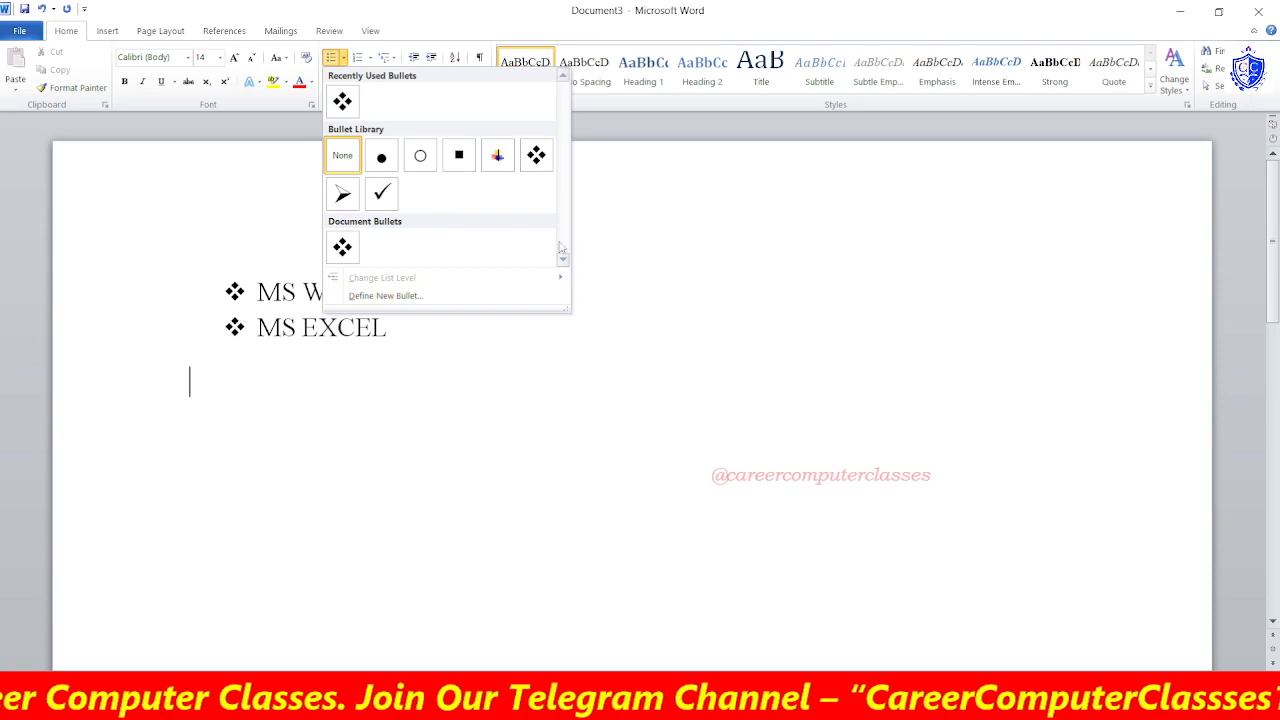
click(407, 296)
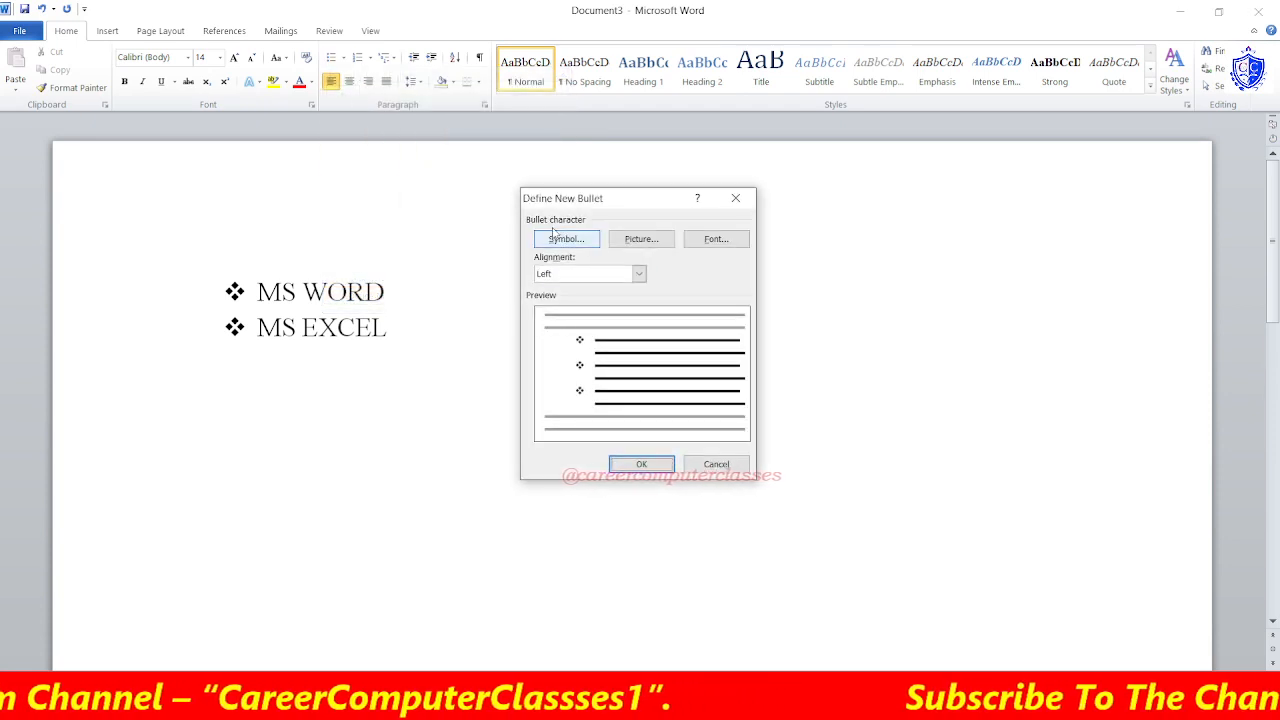
drag(586, 204, 556, 190)
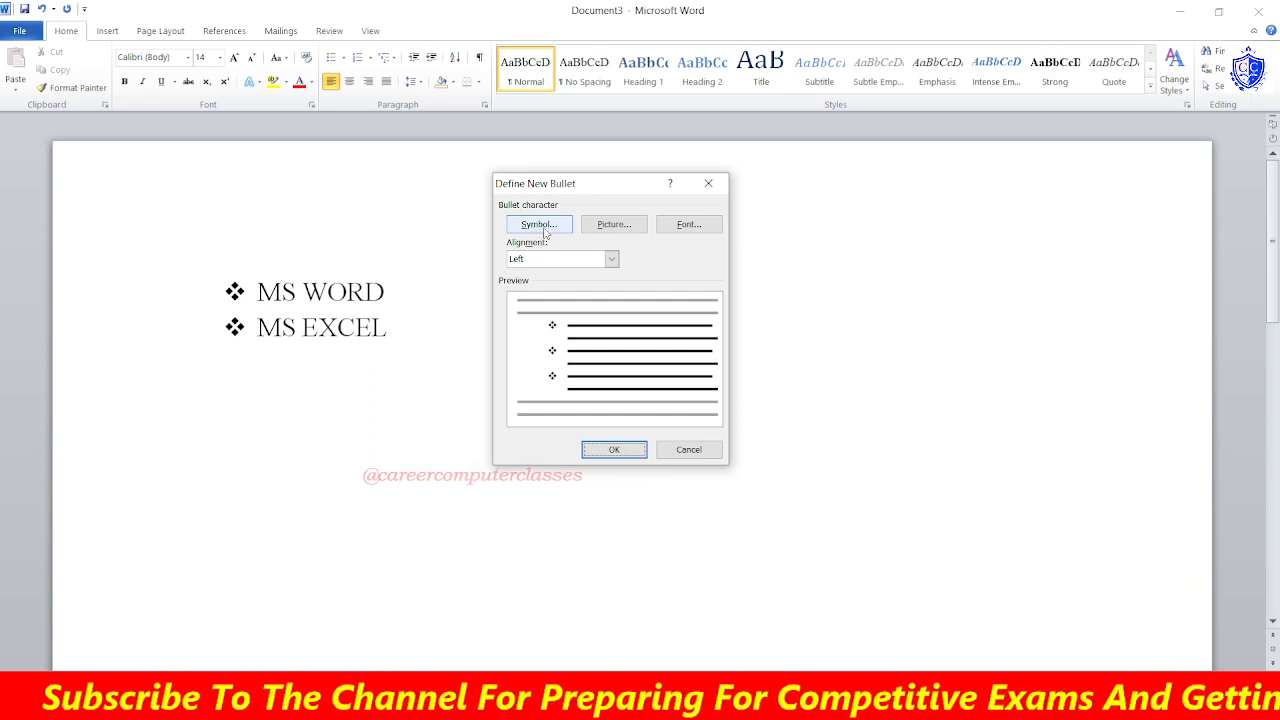
click(545, 226)
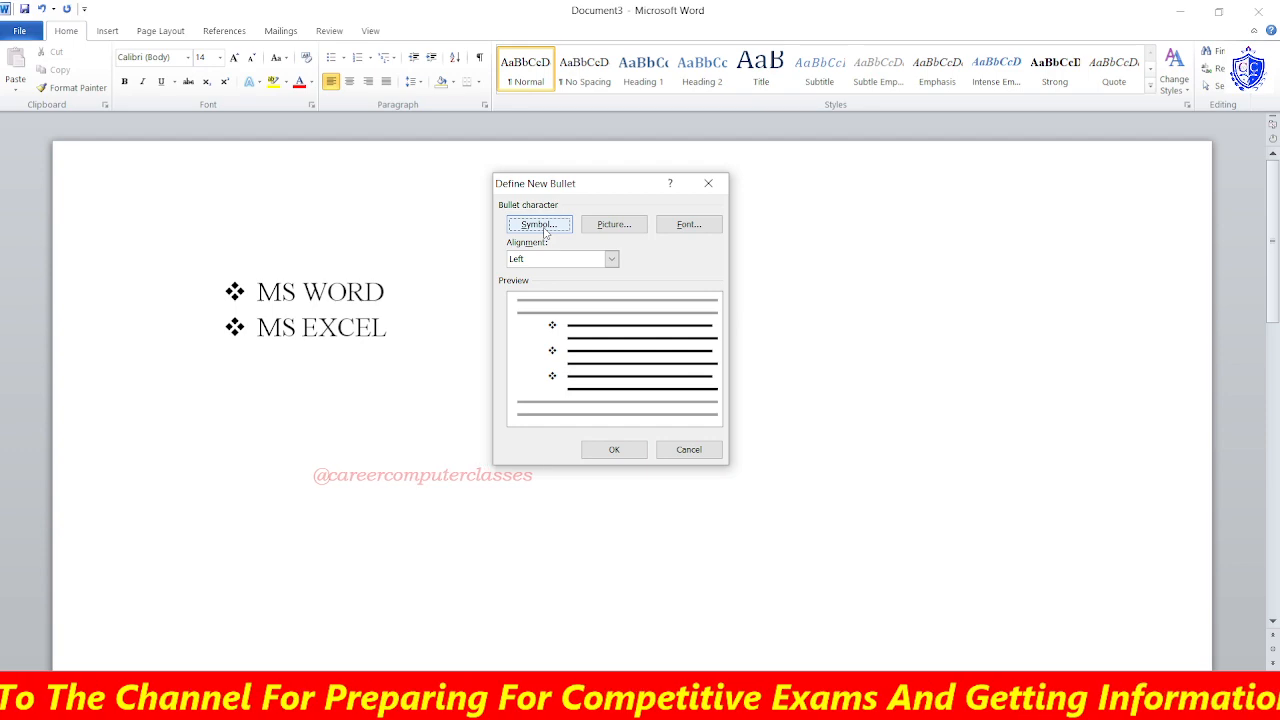
click(545, 228)
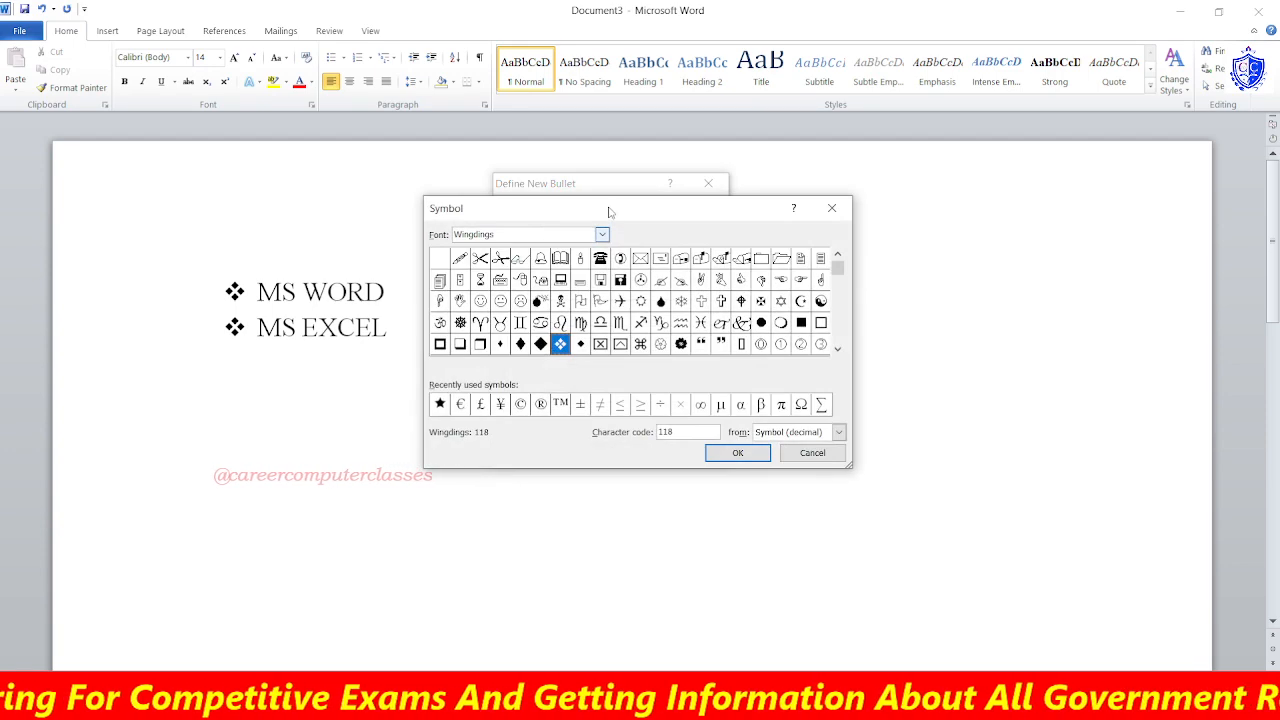
drag(608, 212, 588, 216)
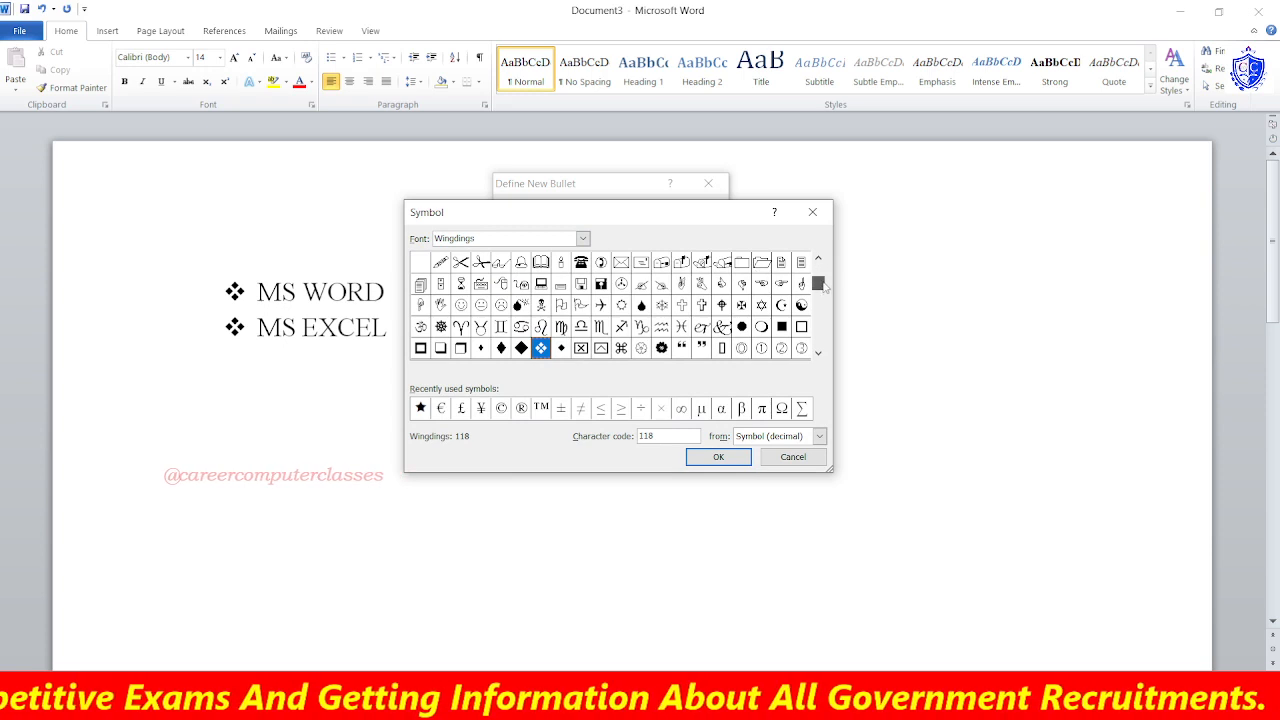
drag(818, 270, 818, 292)
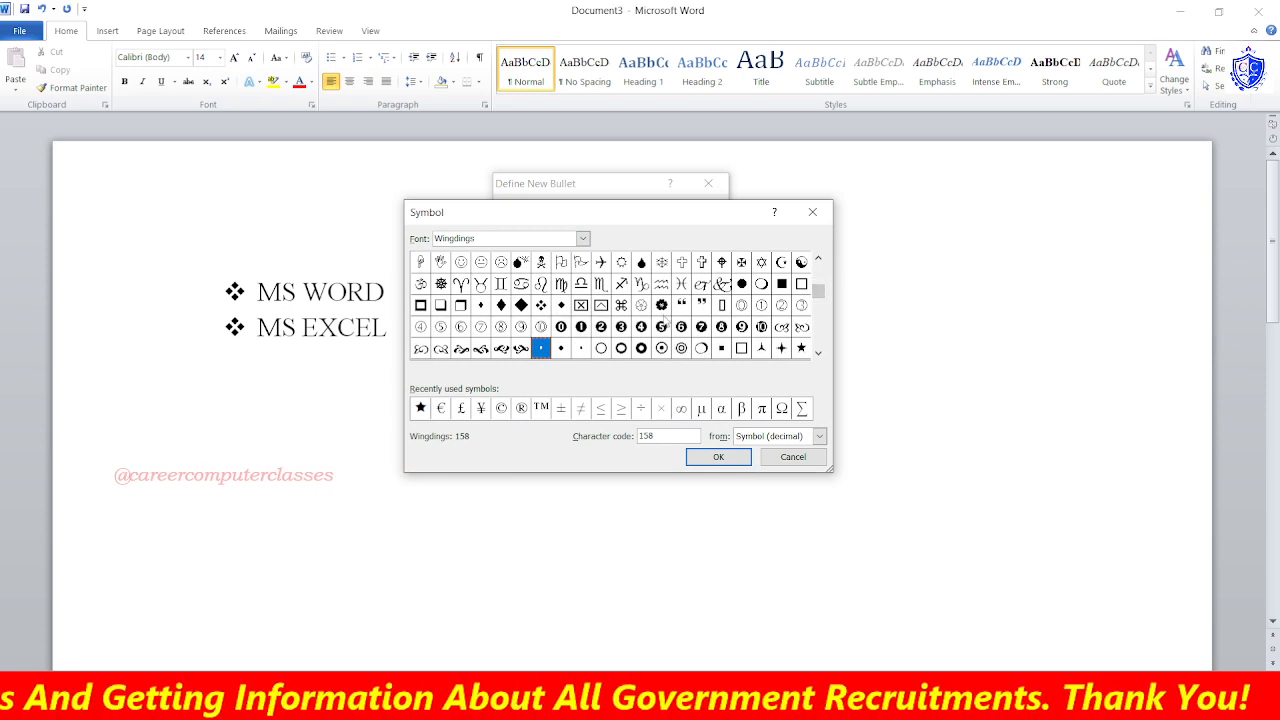
click(662, 305)
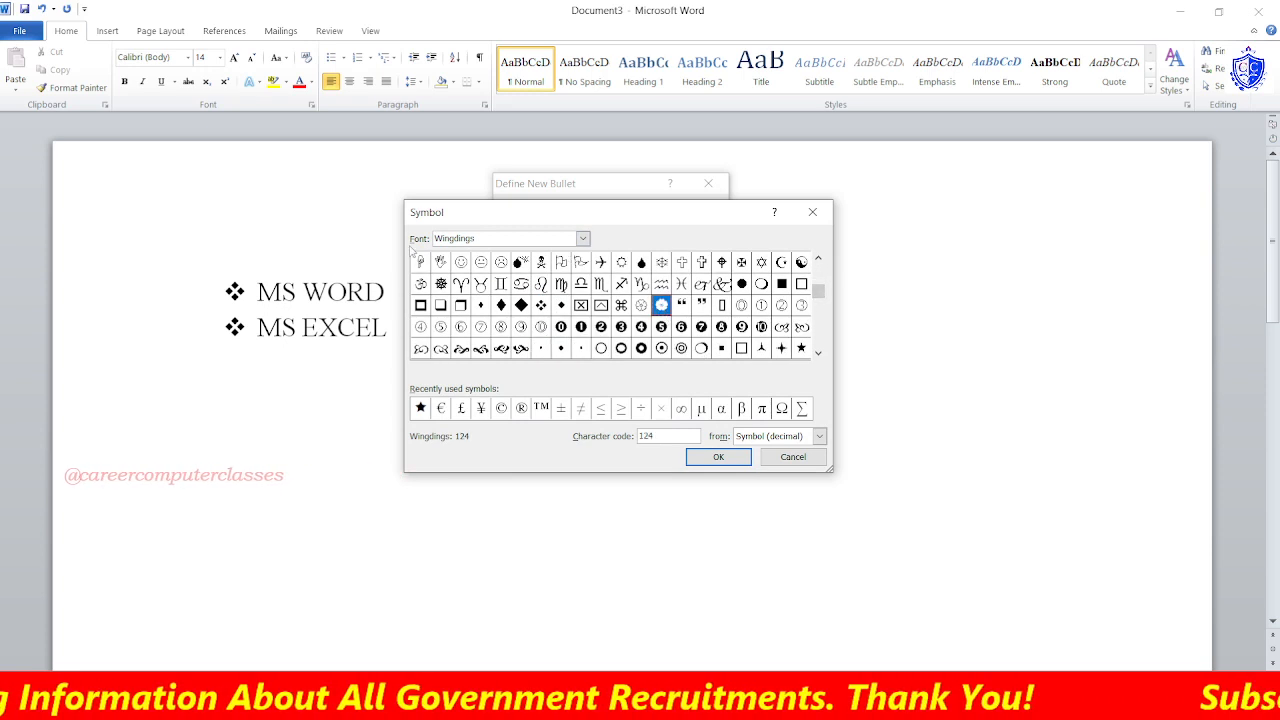
Browse the bullet symbols available in the Wingdings 2 and Wingdings 3 fonts.
click(583, 238)
scroll(480, 285, down, 2)
click(471, 289)
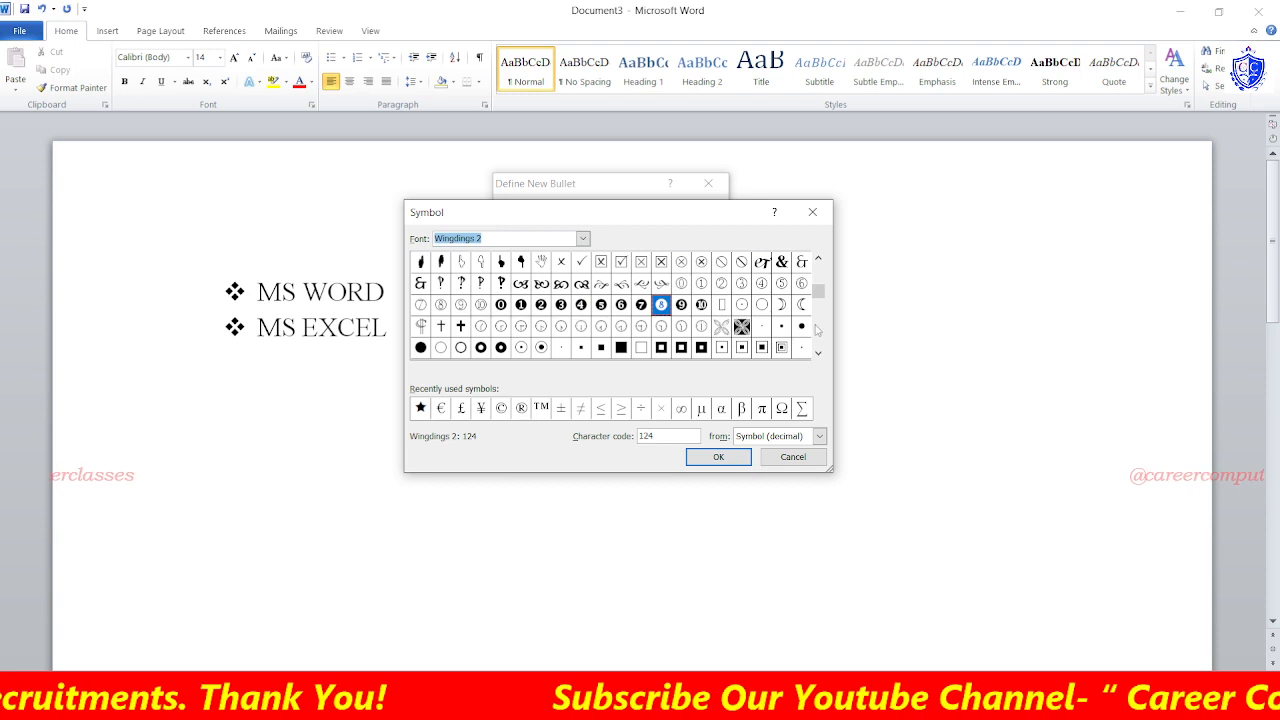
scroll(818, 287, up, 1)
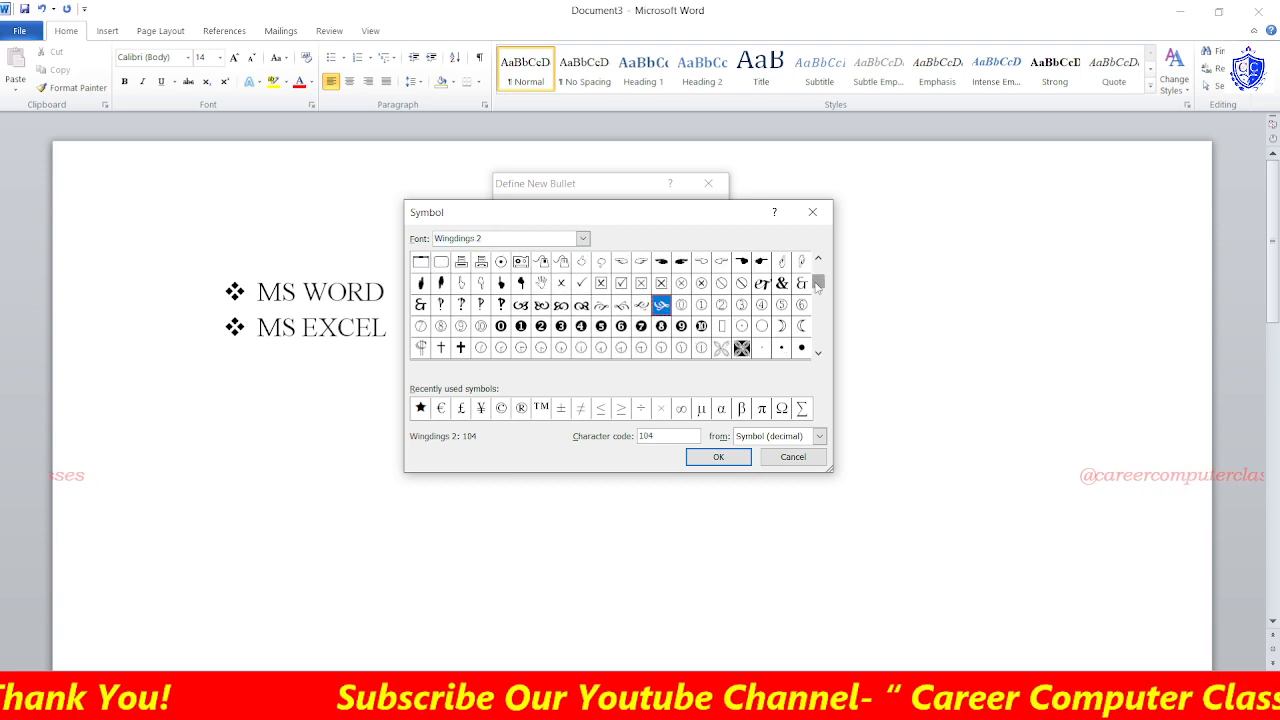
scroll(811, 283, up, 1)
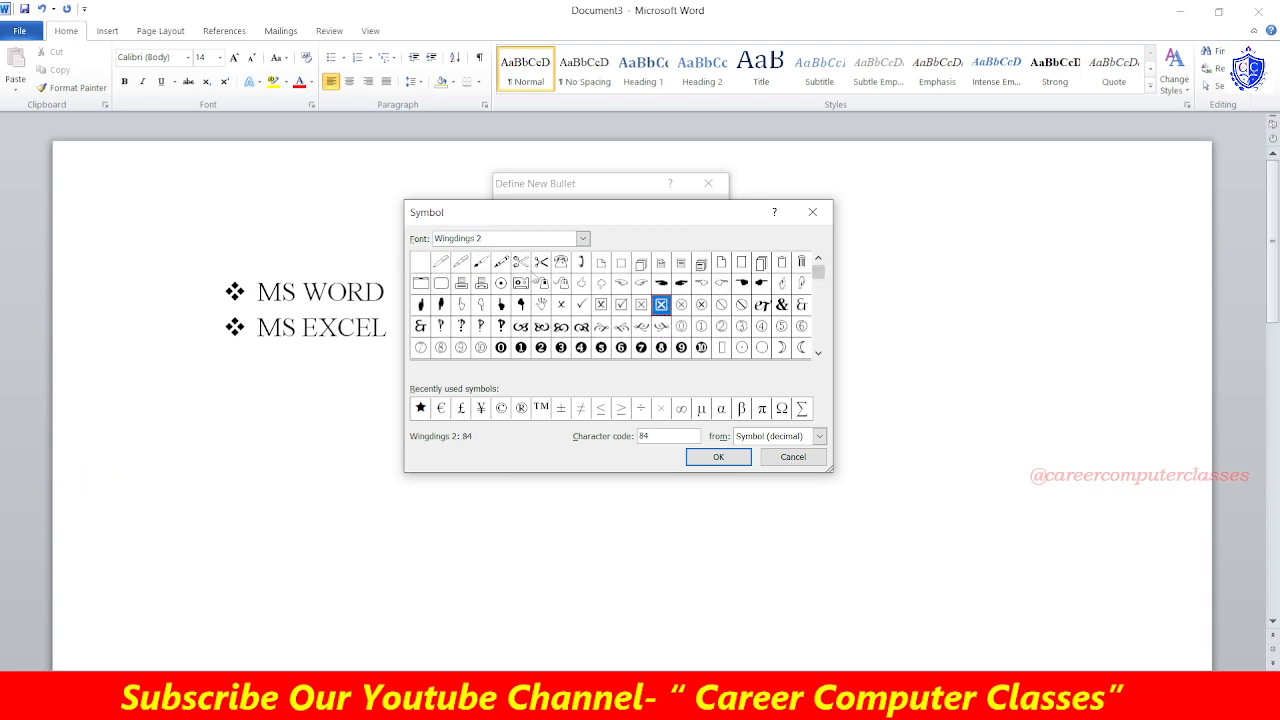
drag(818, 272, 818, 310)
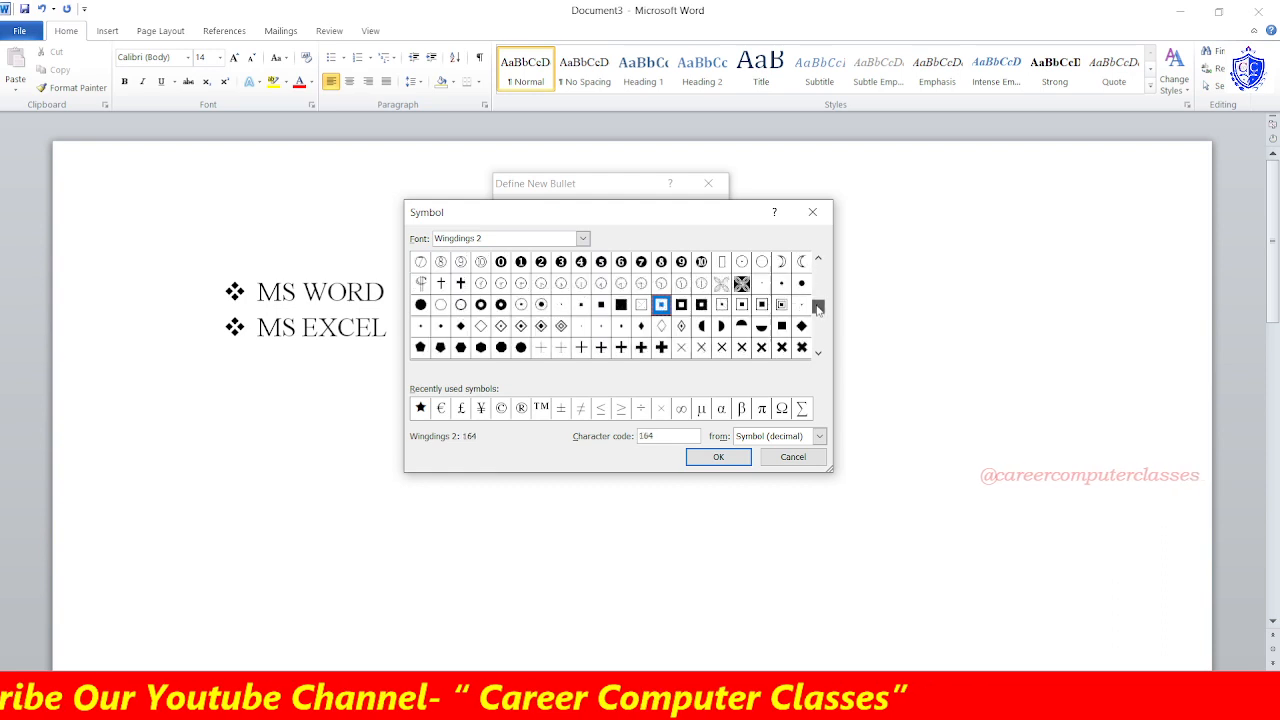
scroll(745, 350, up, 3)
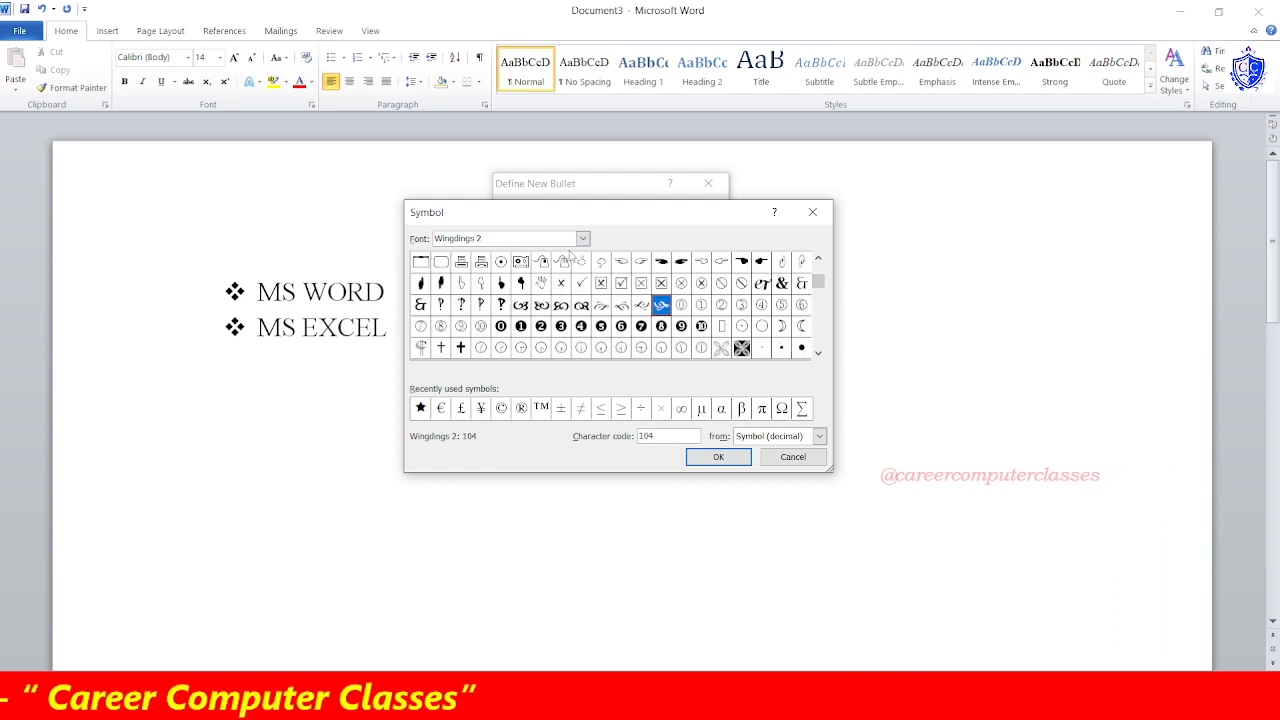
click(582, 238)
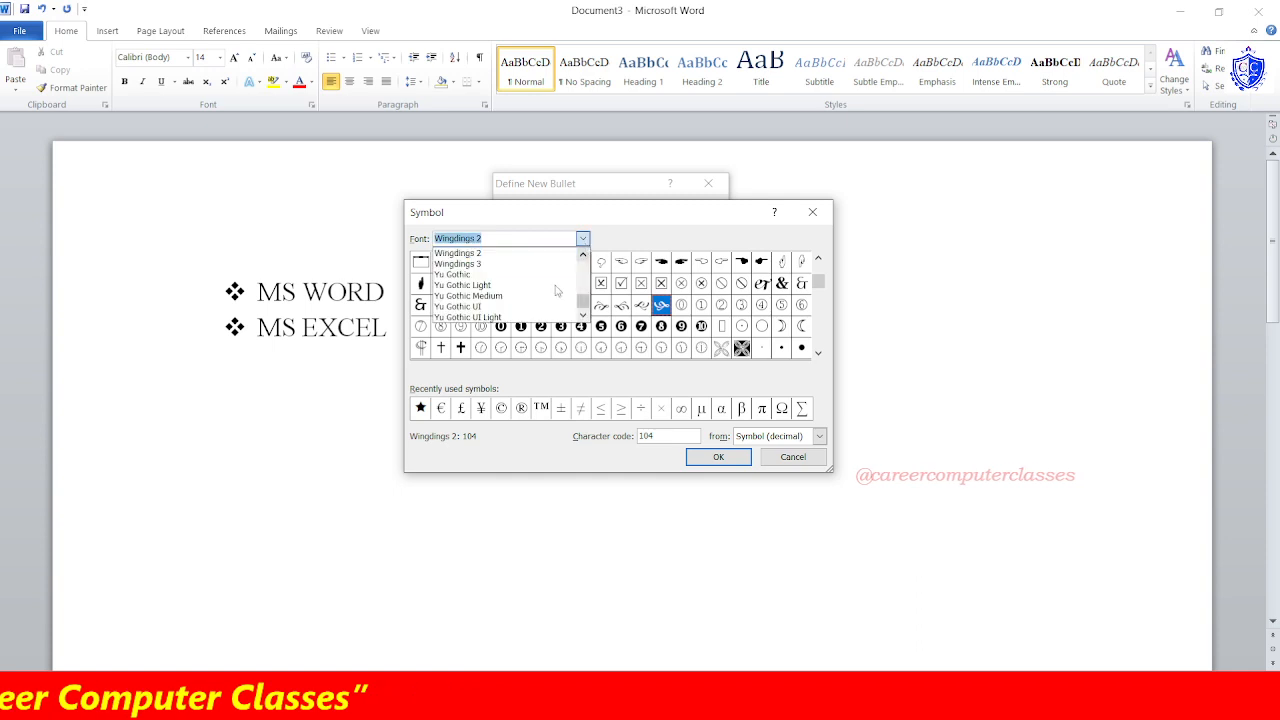
click(509, 266)
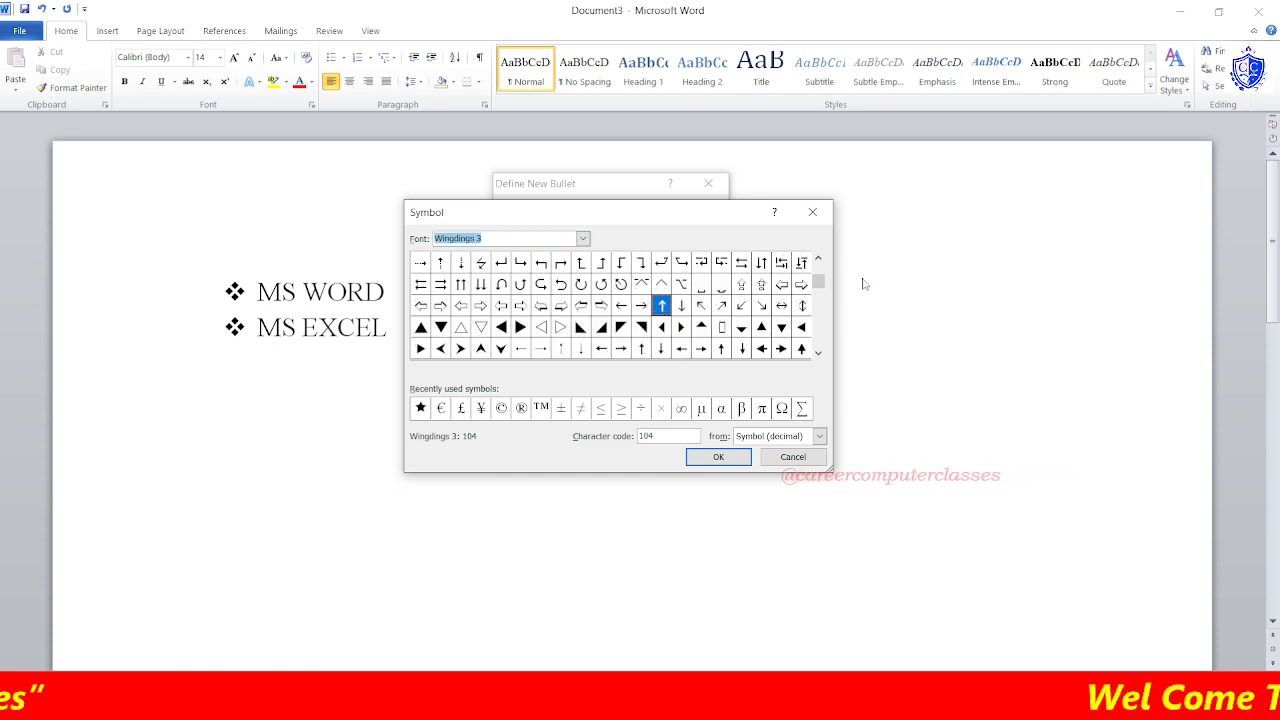
scroll(614, 281, down, 1)
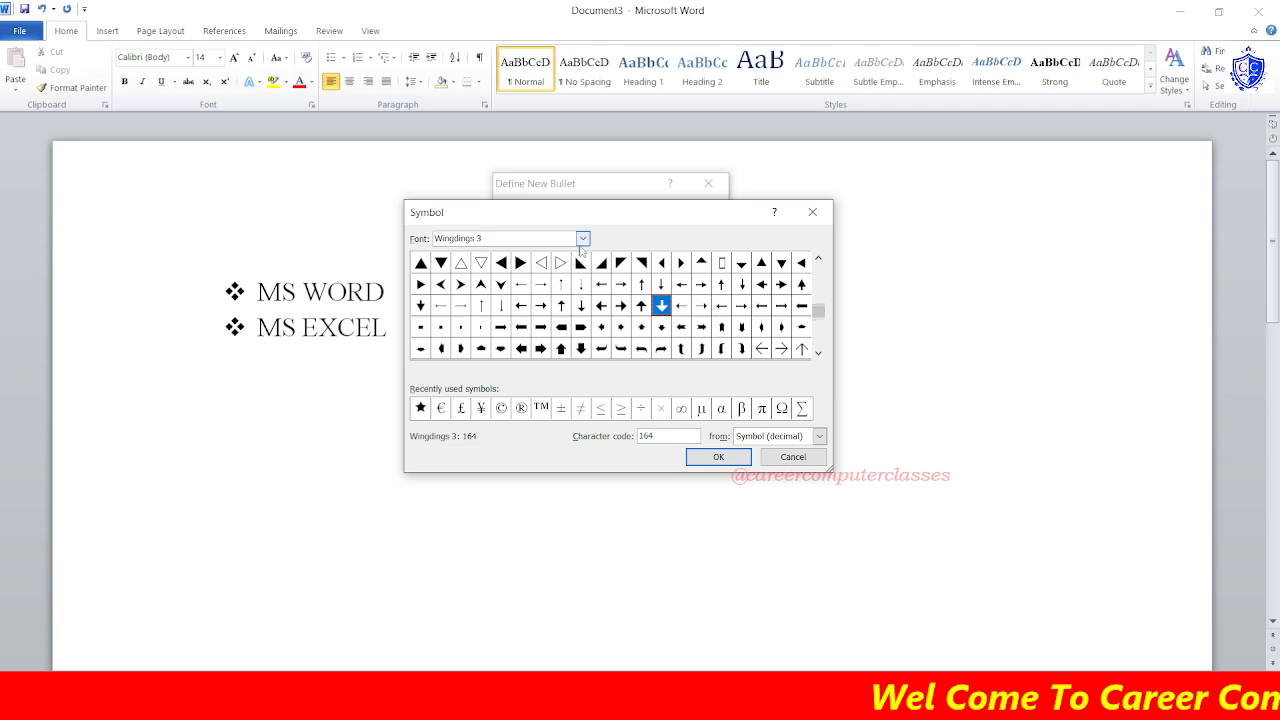
Choose the Wingdings symbol with character code 204 and apply it as the bullet on the empty line below MS EXCEL.
click(582, 238)
click(491, 297)
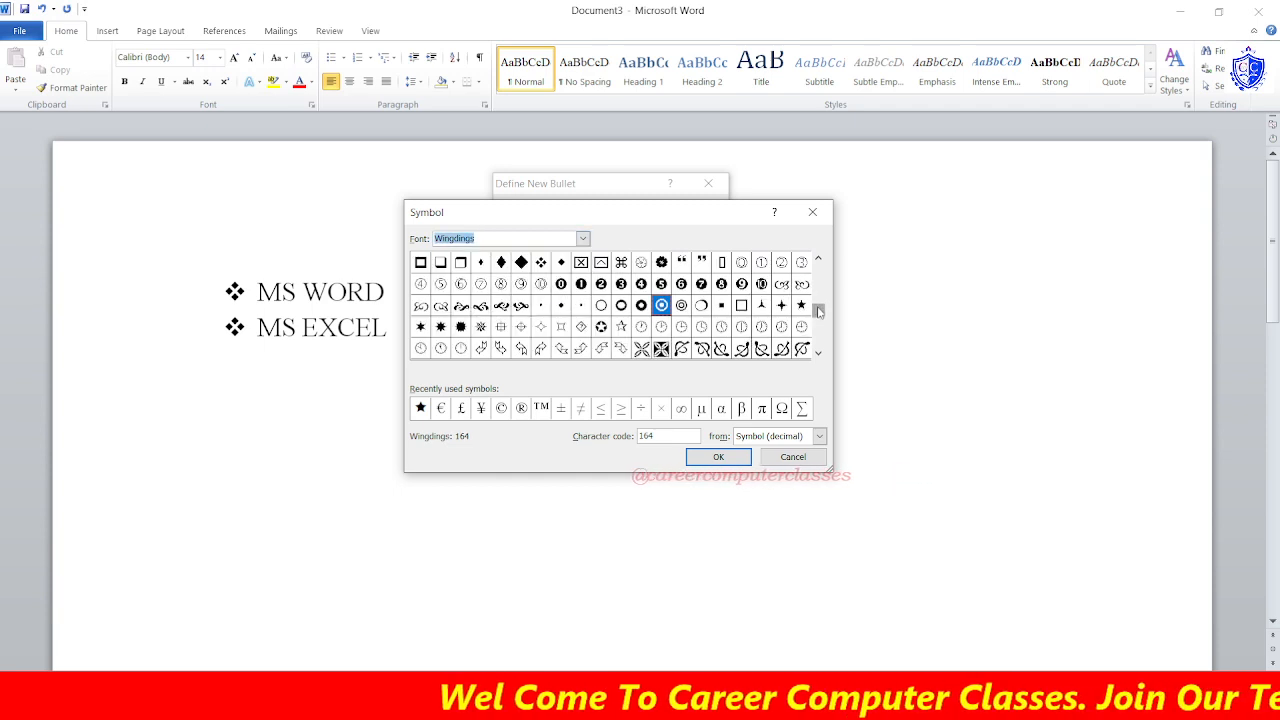
drag(818, 312, 818, 320)
click(661, 327)
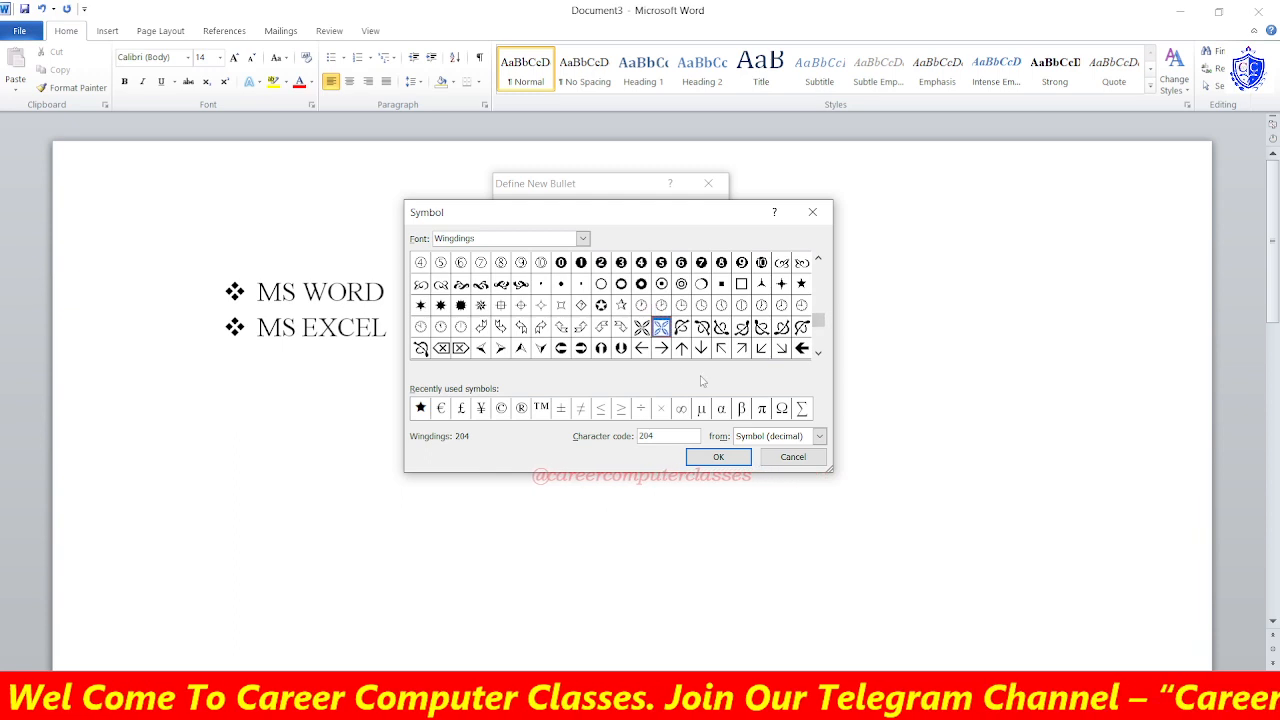
click(718, 457)
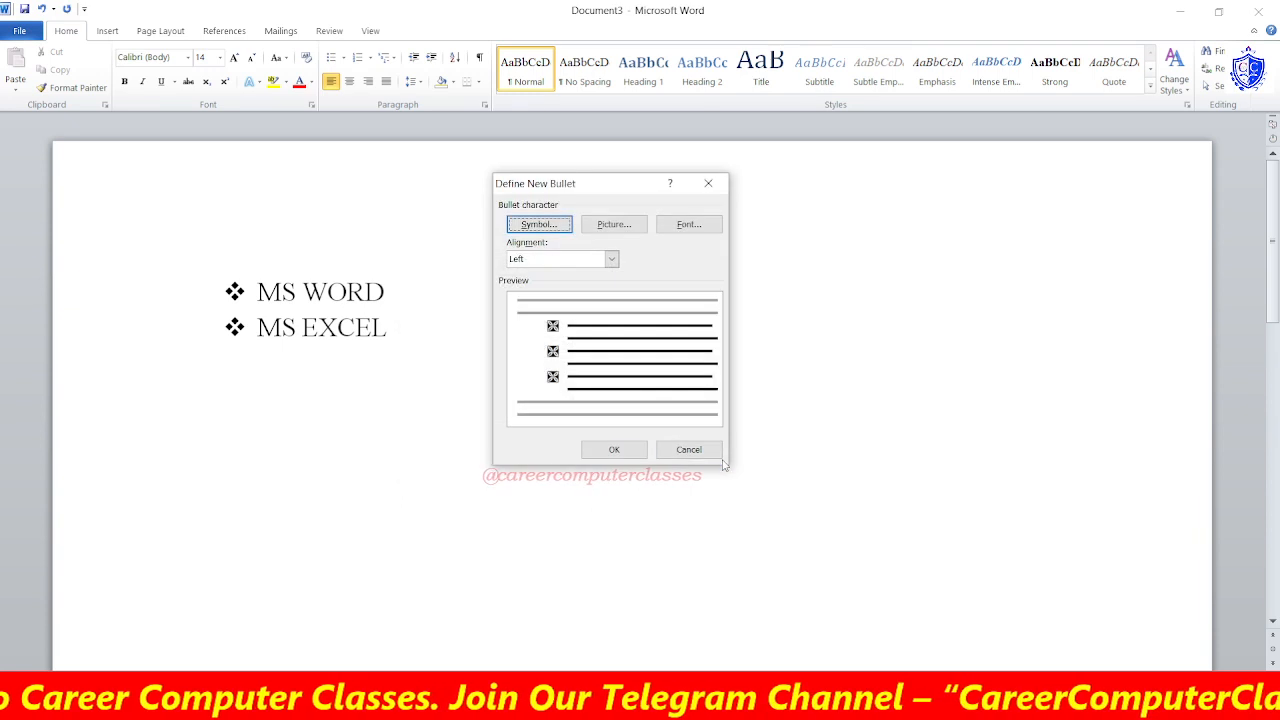
click(608, 455)
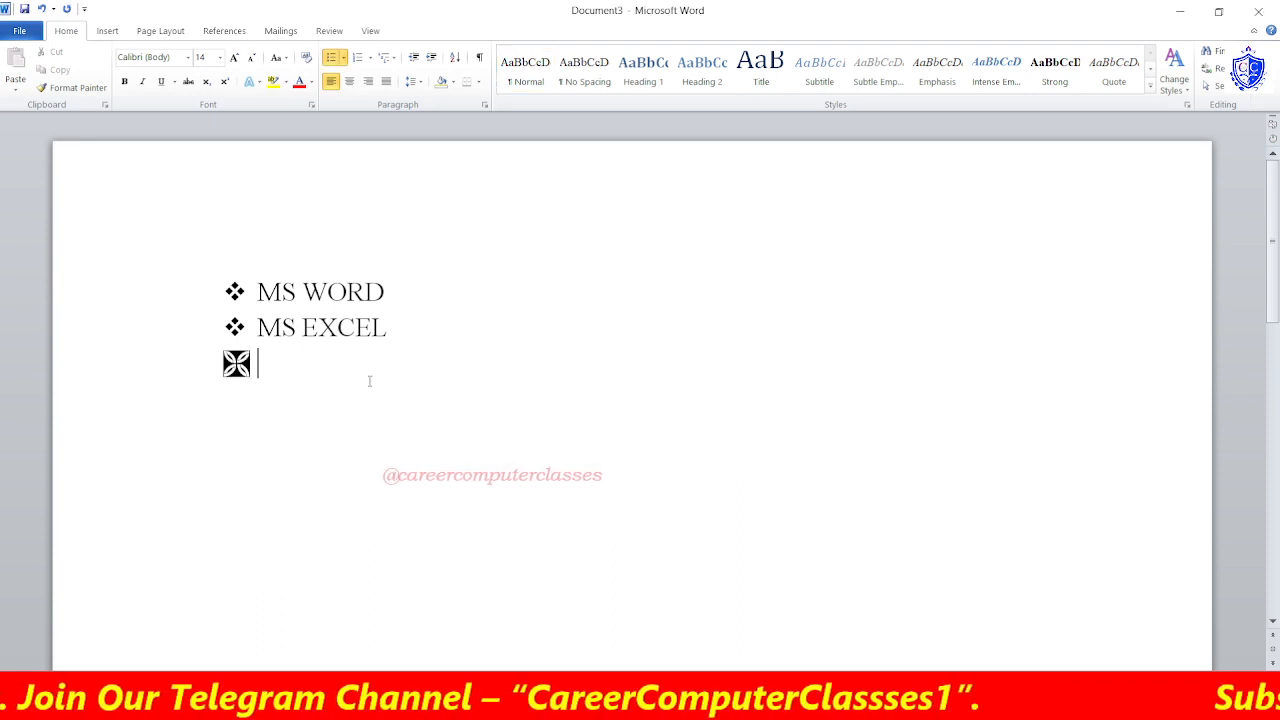
Start another new bullet definition and browse the available picture bullets without choosing one.
click(345, 60)
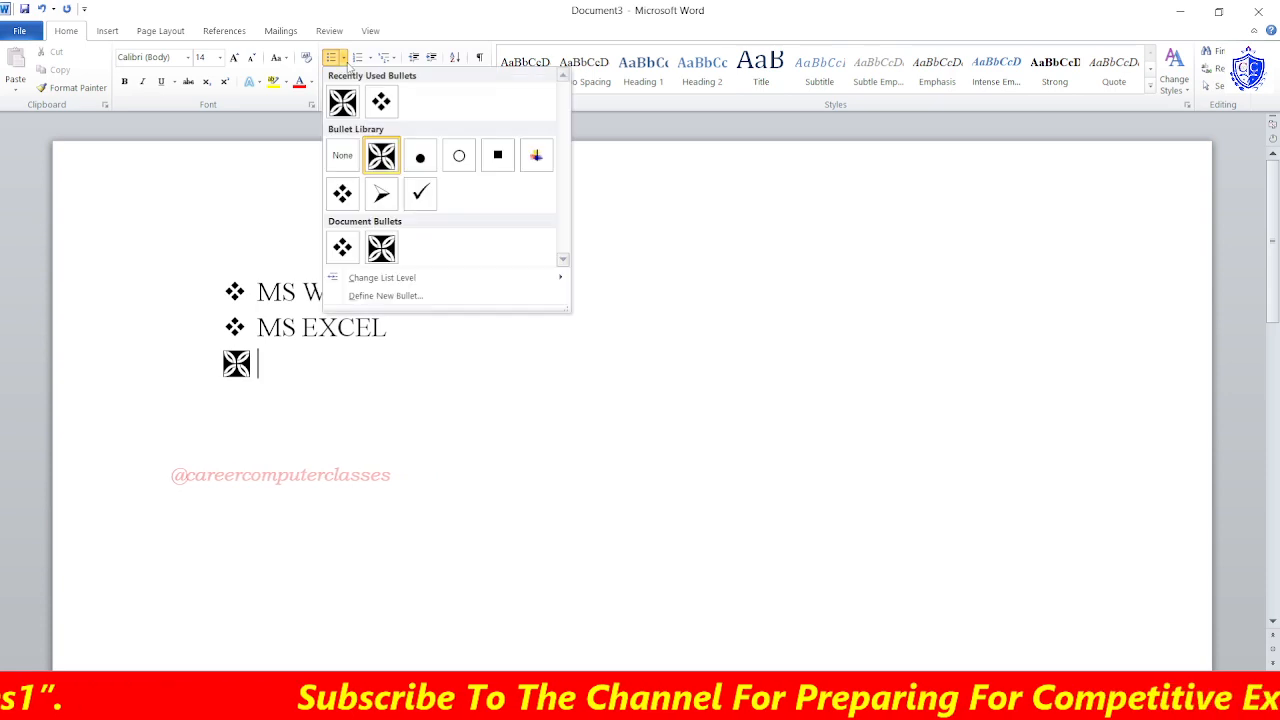
click(377, 298)
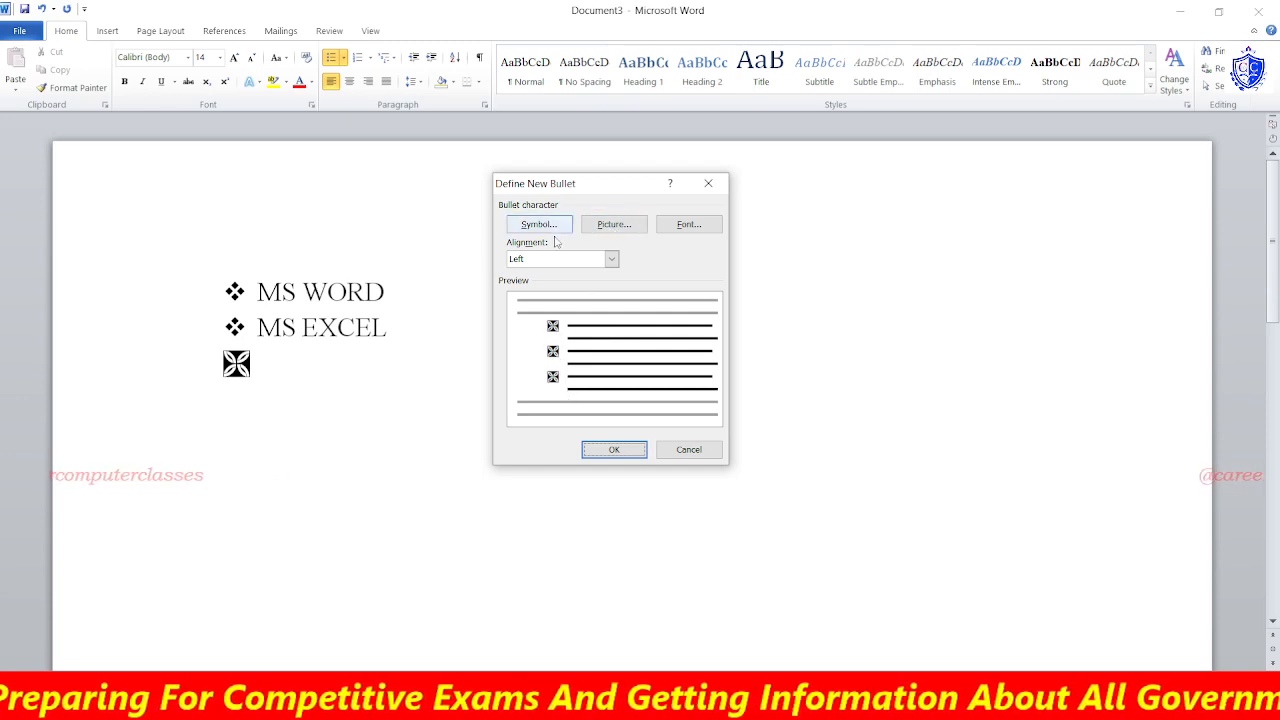
click(626, 228)
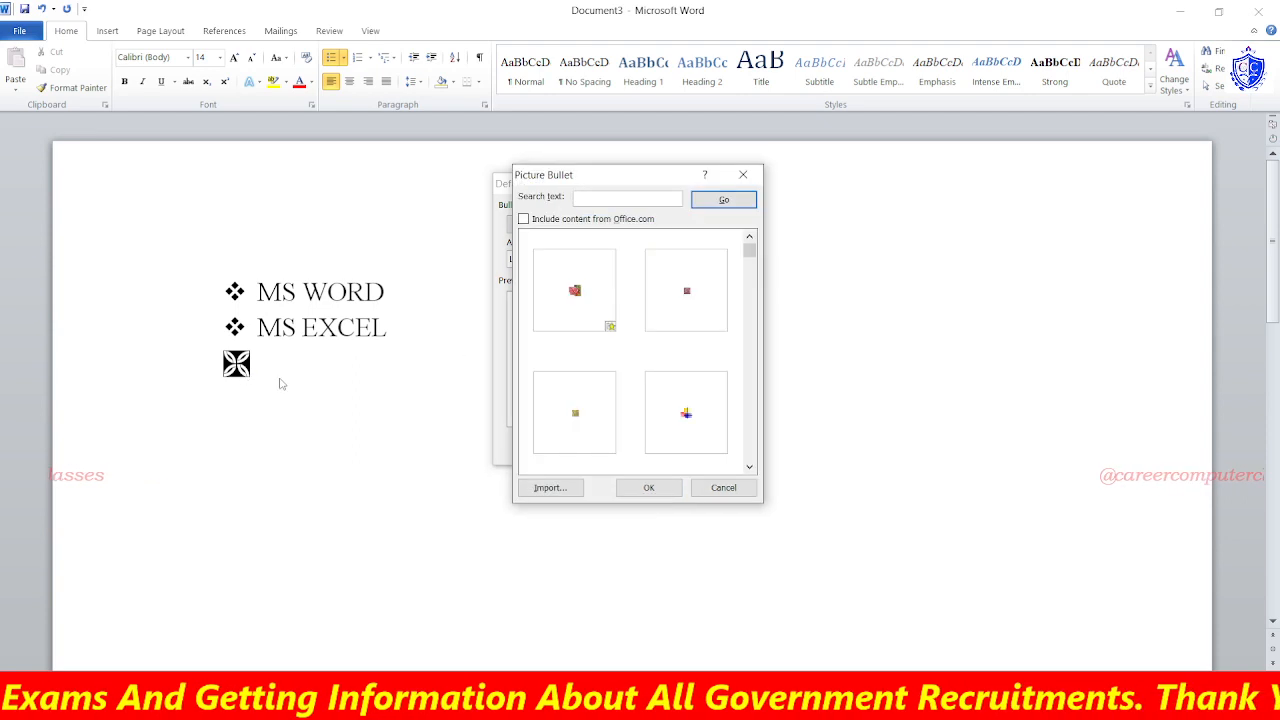
click(748, 268)
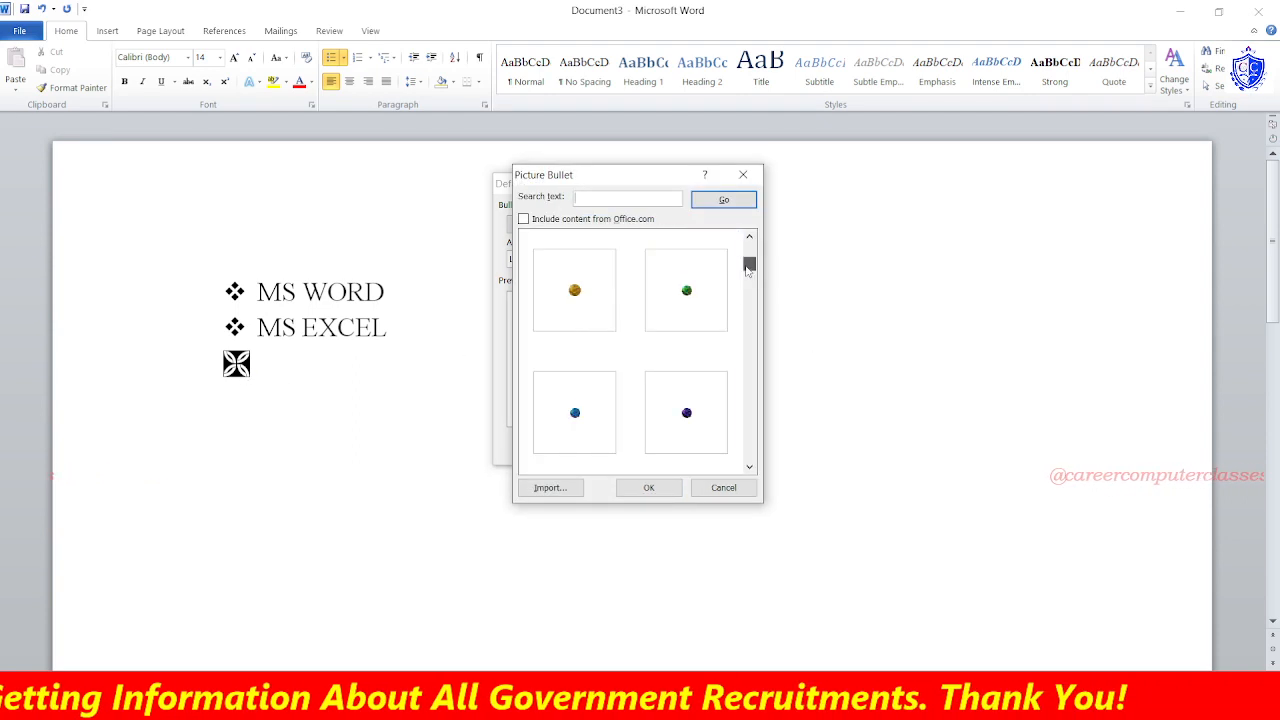
scroll(748, 270, down, 4)
scroll(710, 346, down, 2)
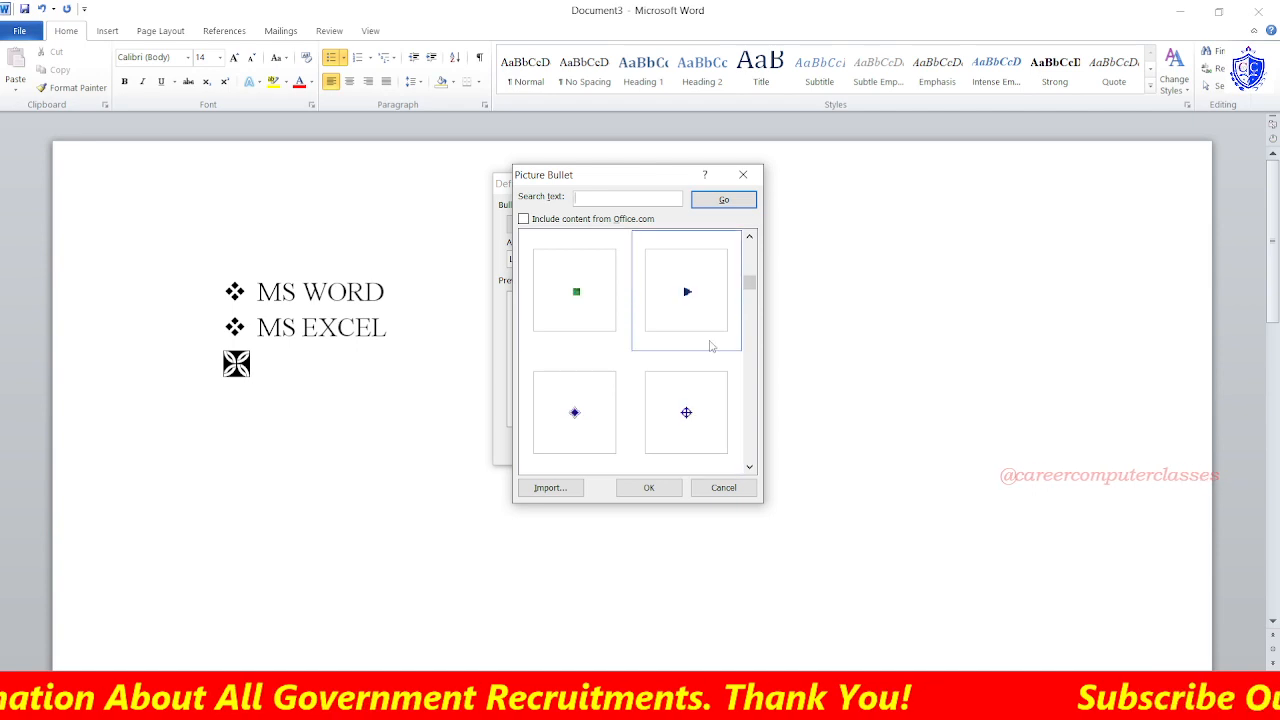
scroll(710, 346, down, 2)
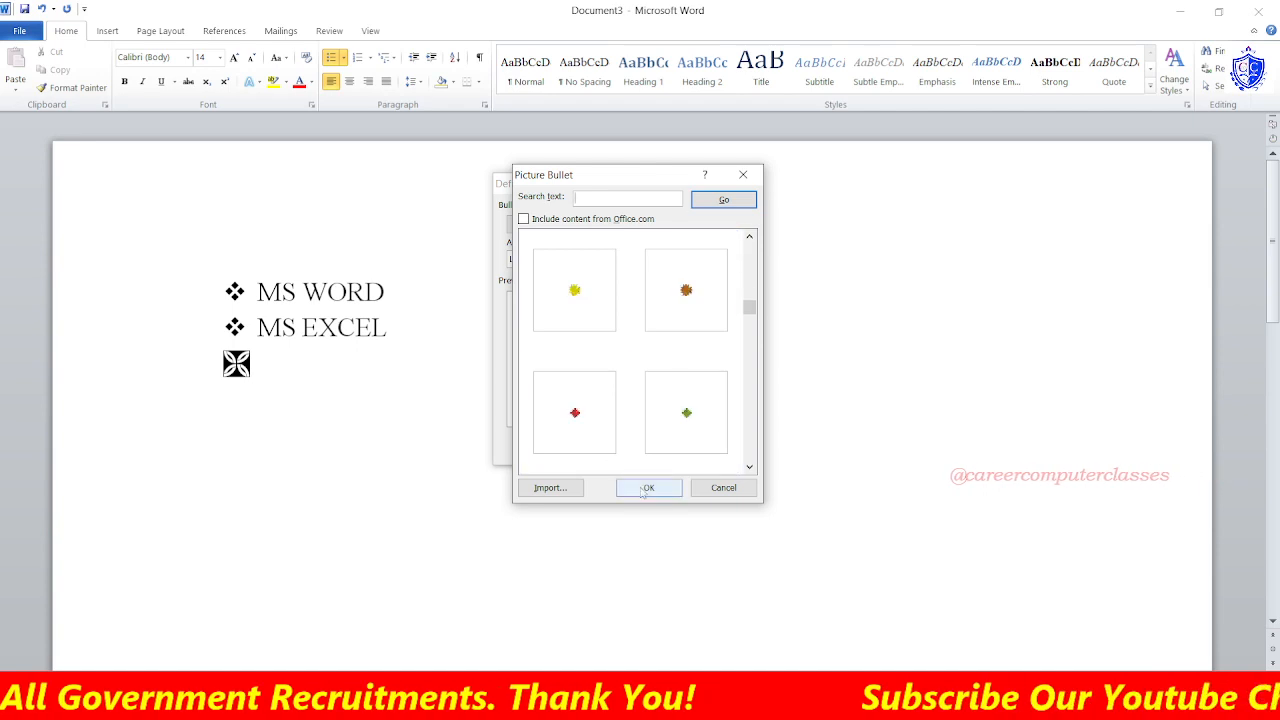
click(718, 492)
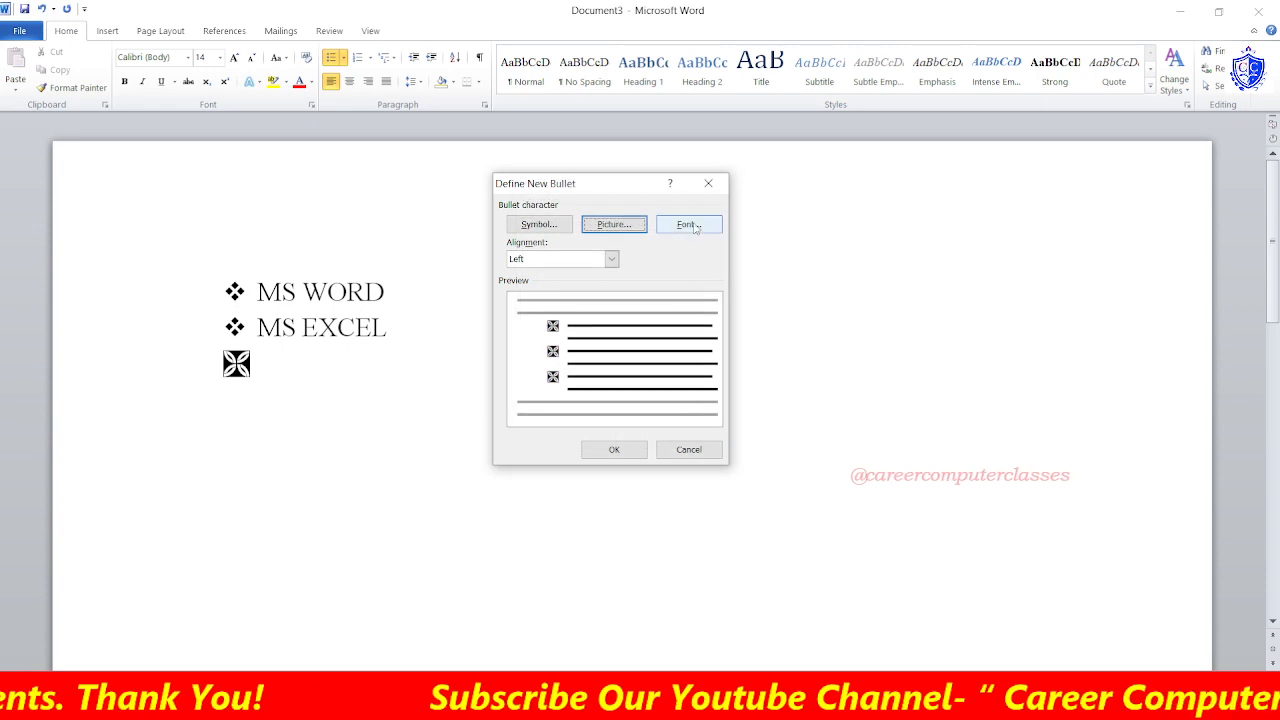
Preview the bullet character in the Wingdings 2 and Wingdings 3 fonts and discard the font change.
click(693, 226)
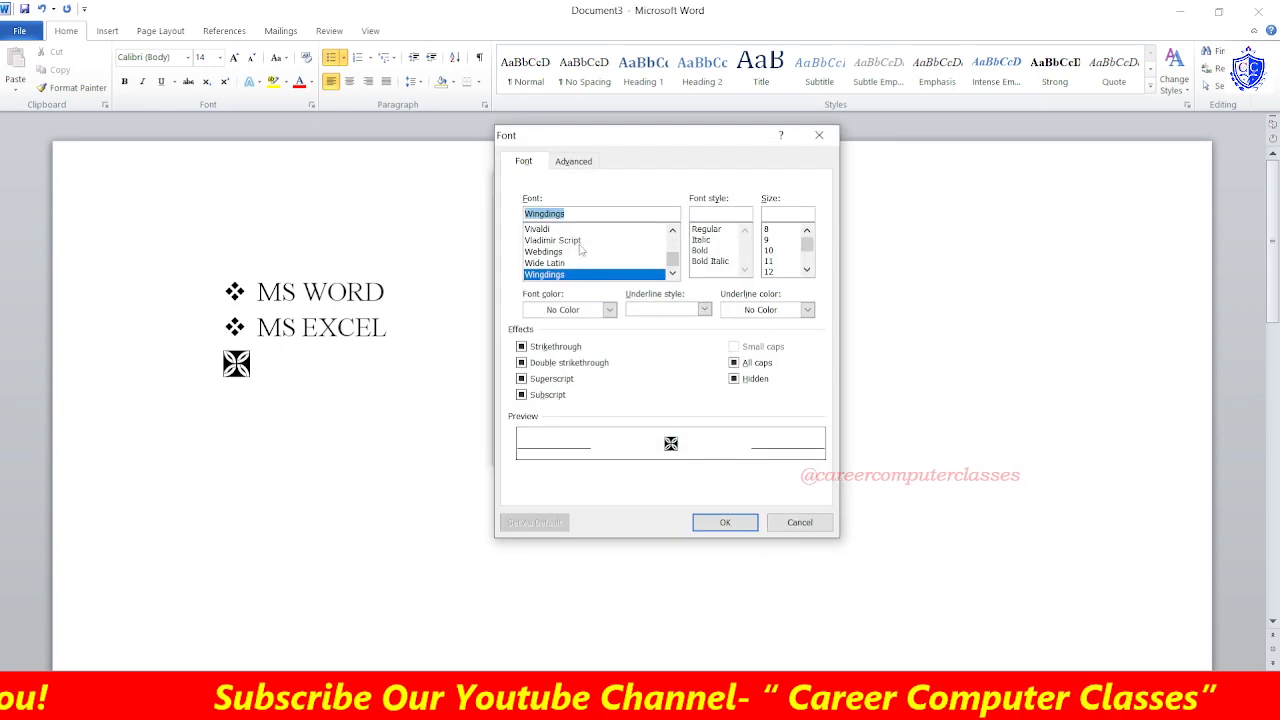
scroll(581, 251, down, 1)
click(588, 263)
click(588, 251)
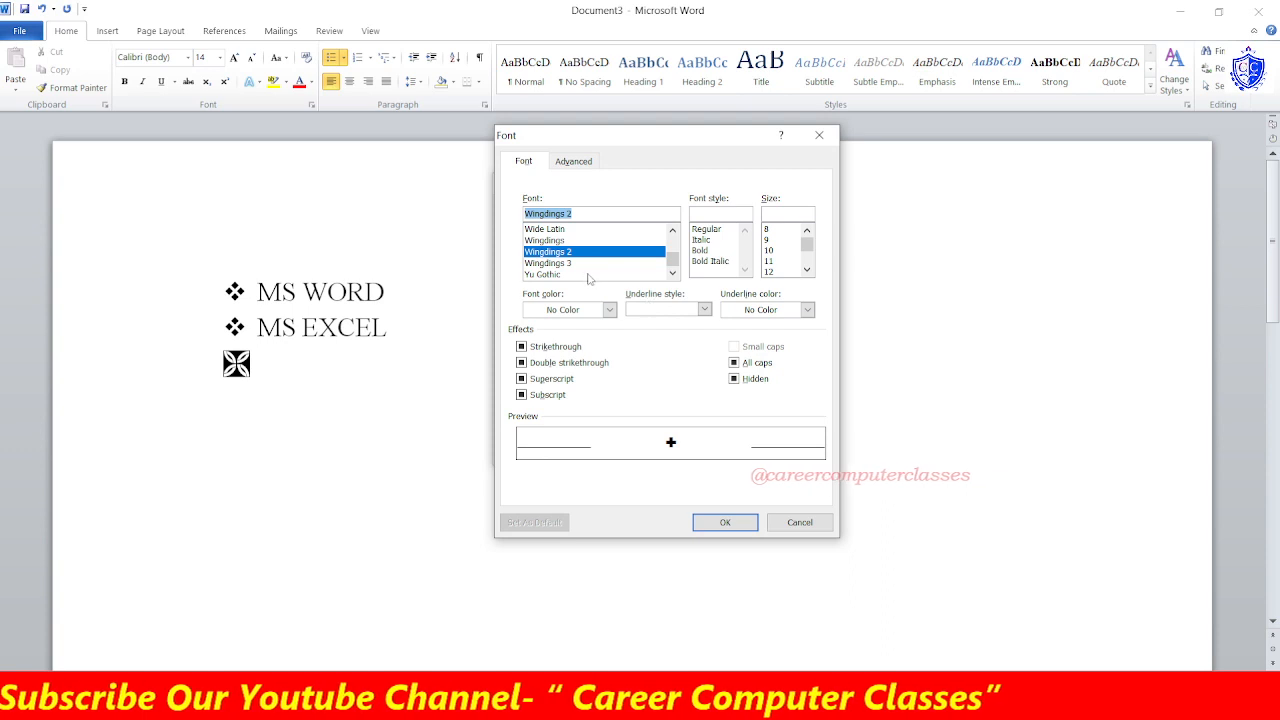
click(588, 276)
key(Up)
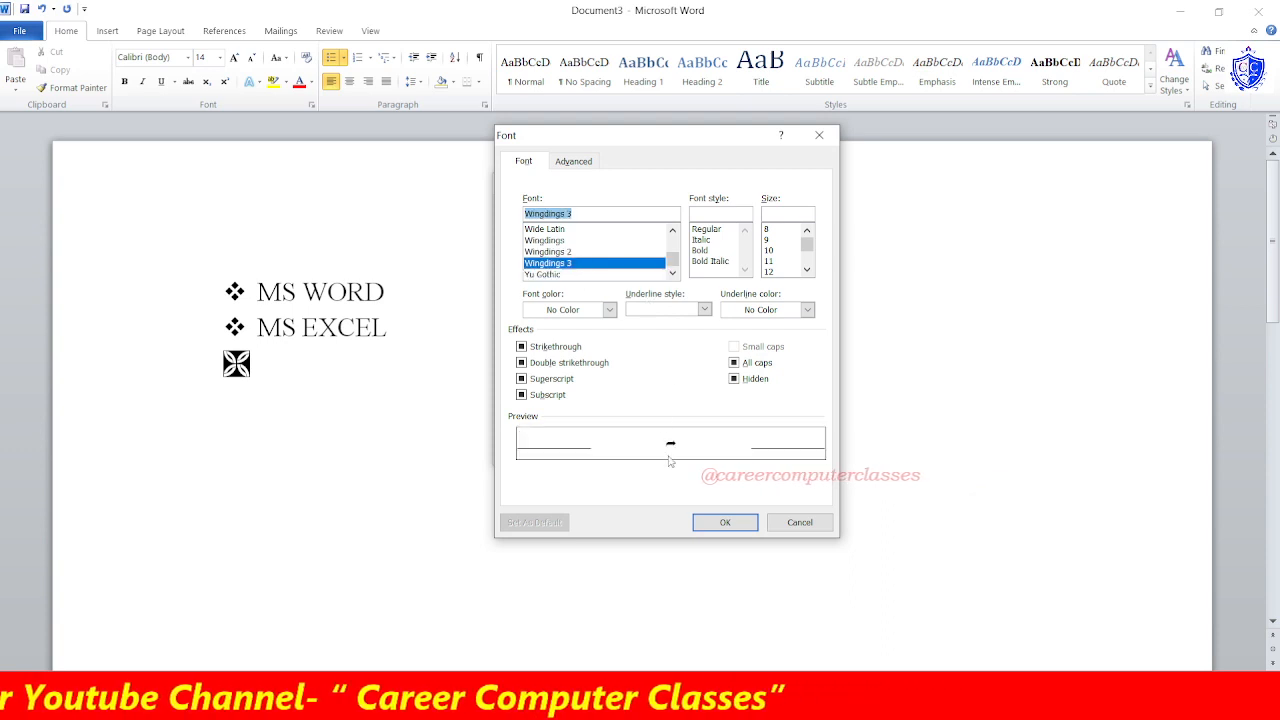
key(Up)
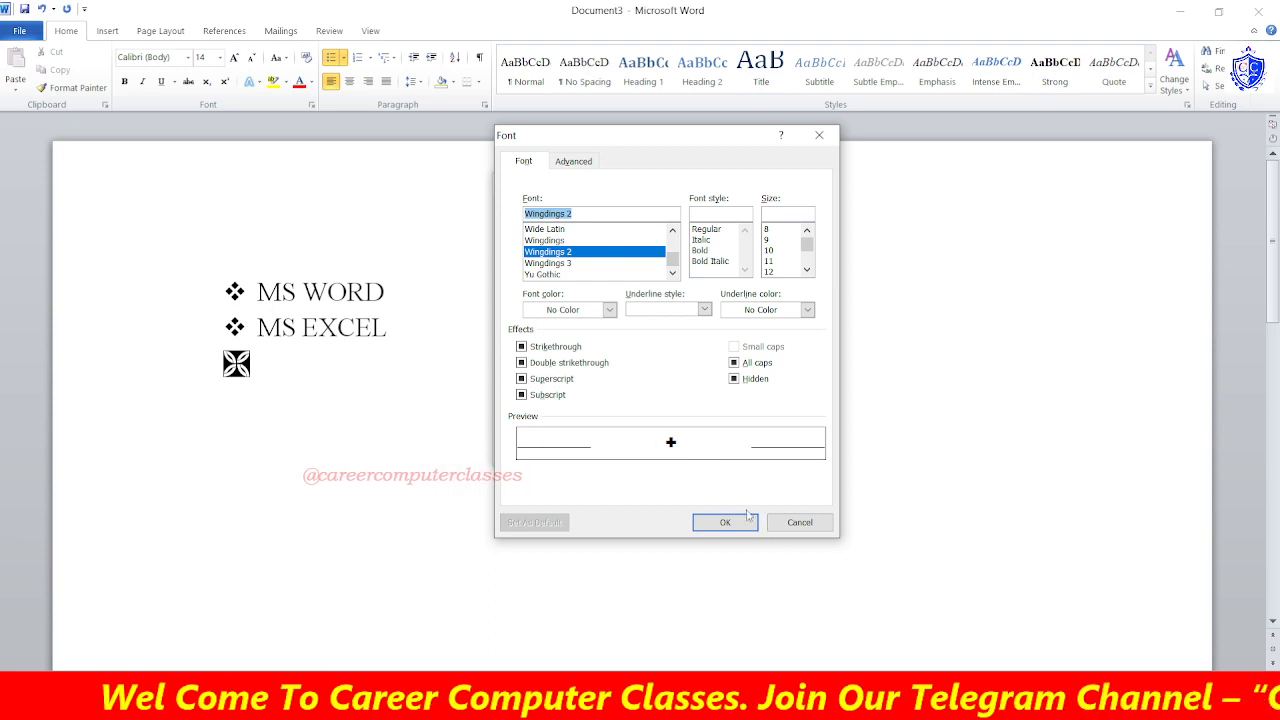
click(803, 524)
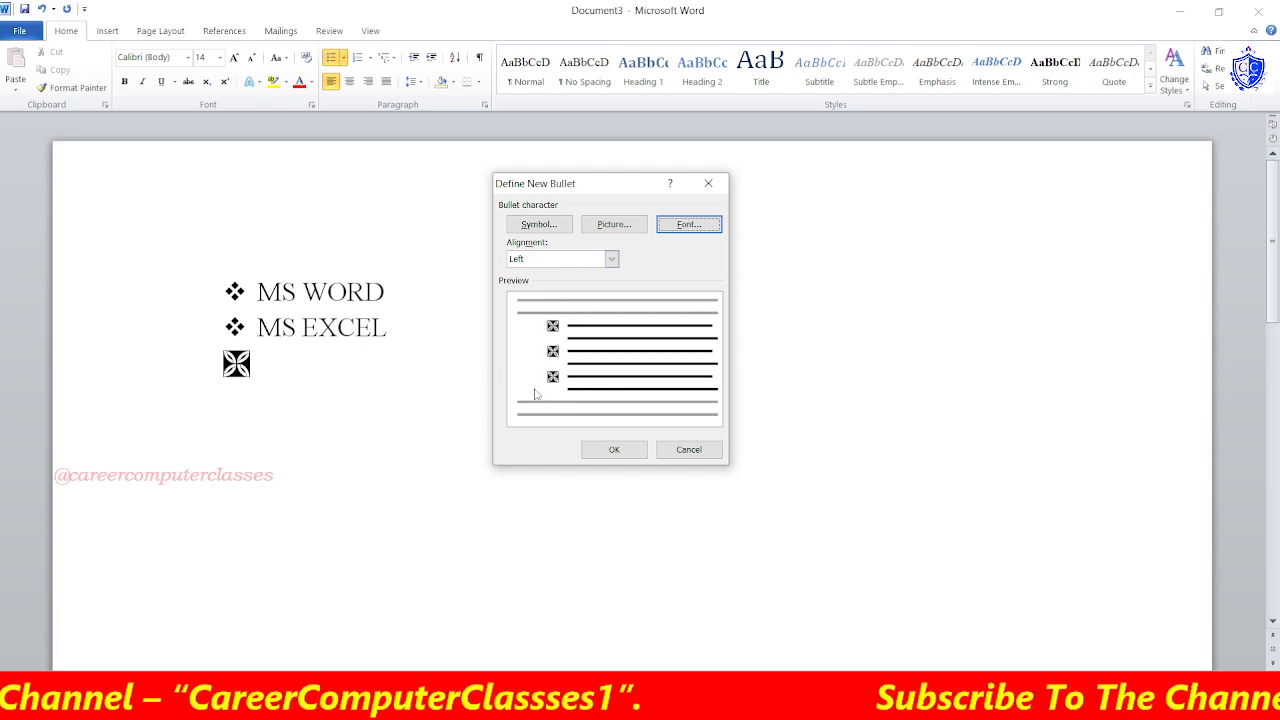
Try the Right, Centered and Left alignments for the new bullet and compare them in the preview.
click(558, 259)
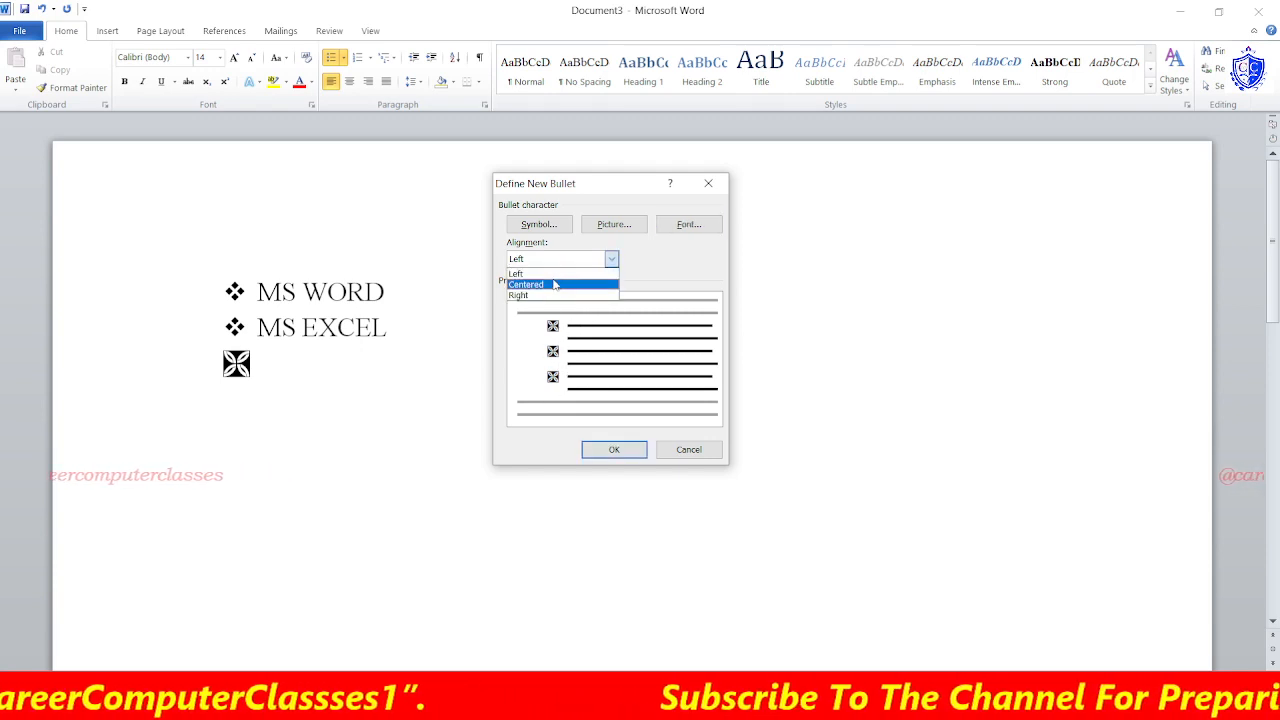
click(519, 296)
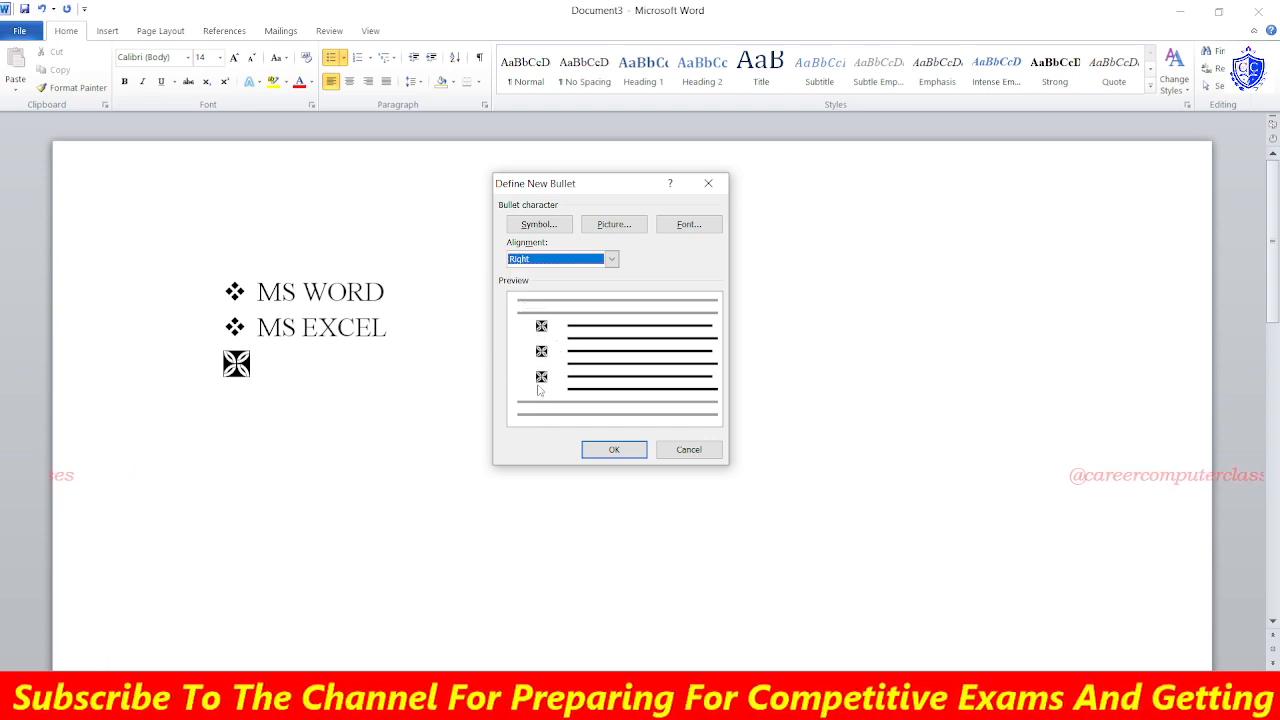
click(540, 259)
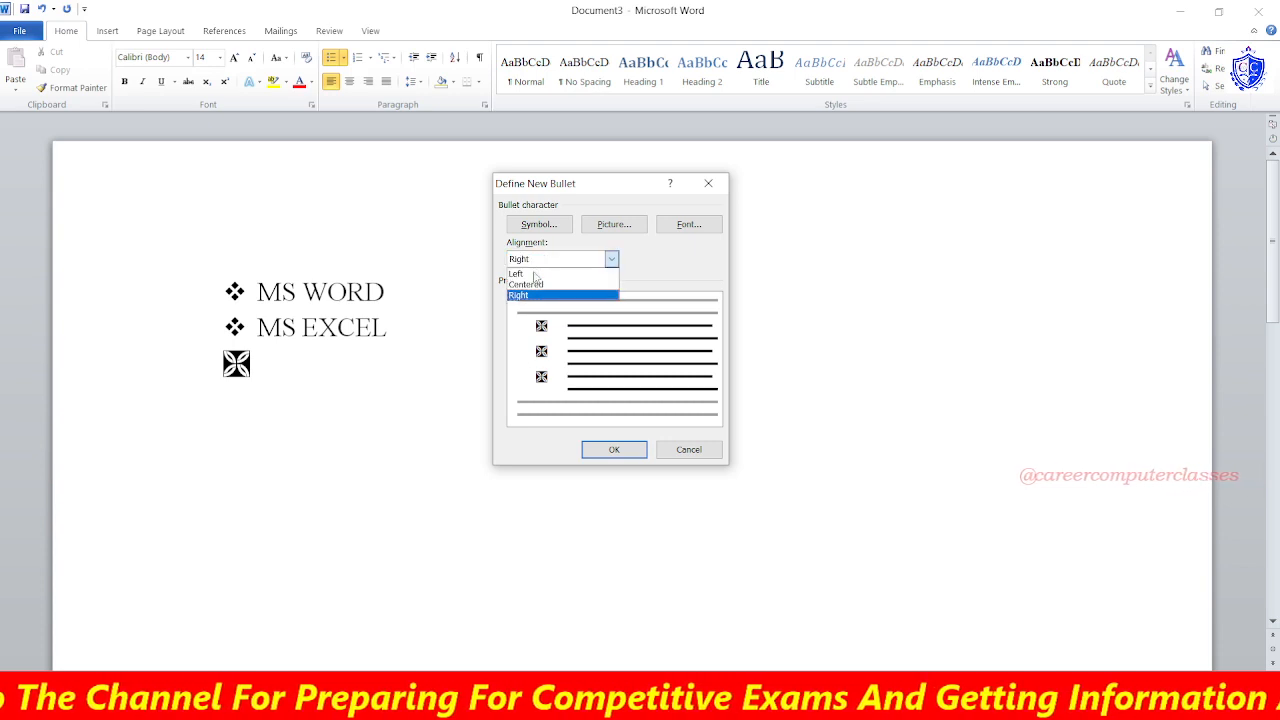
click(527, 285)
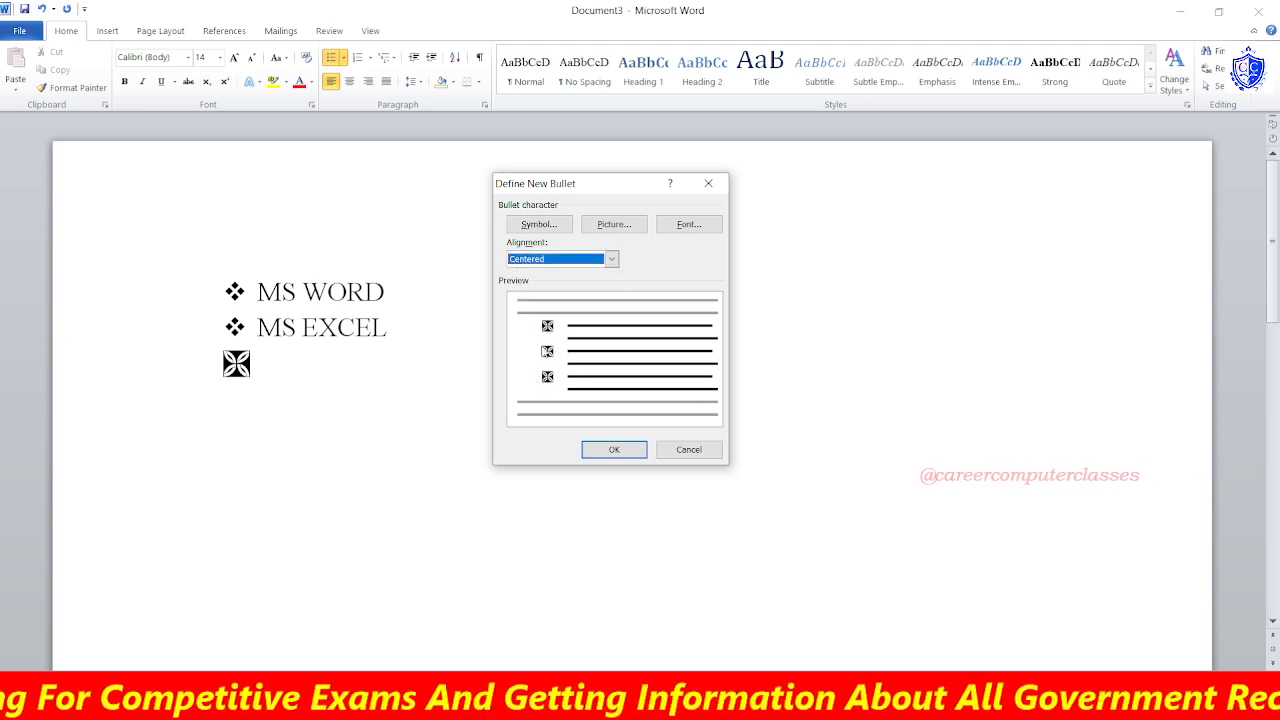
click(541, 259)
click(527, 271)
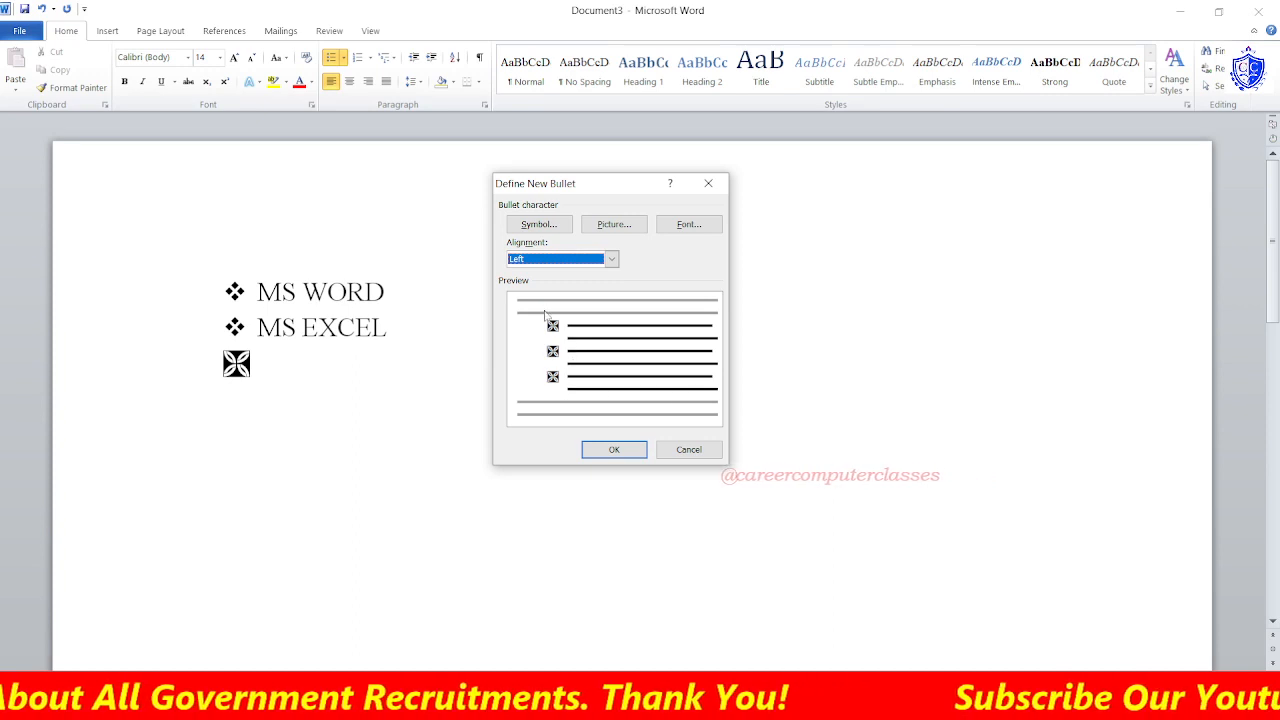
click(542, 260)
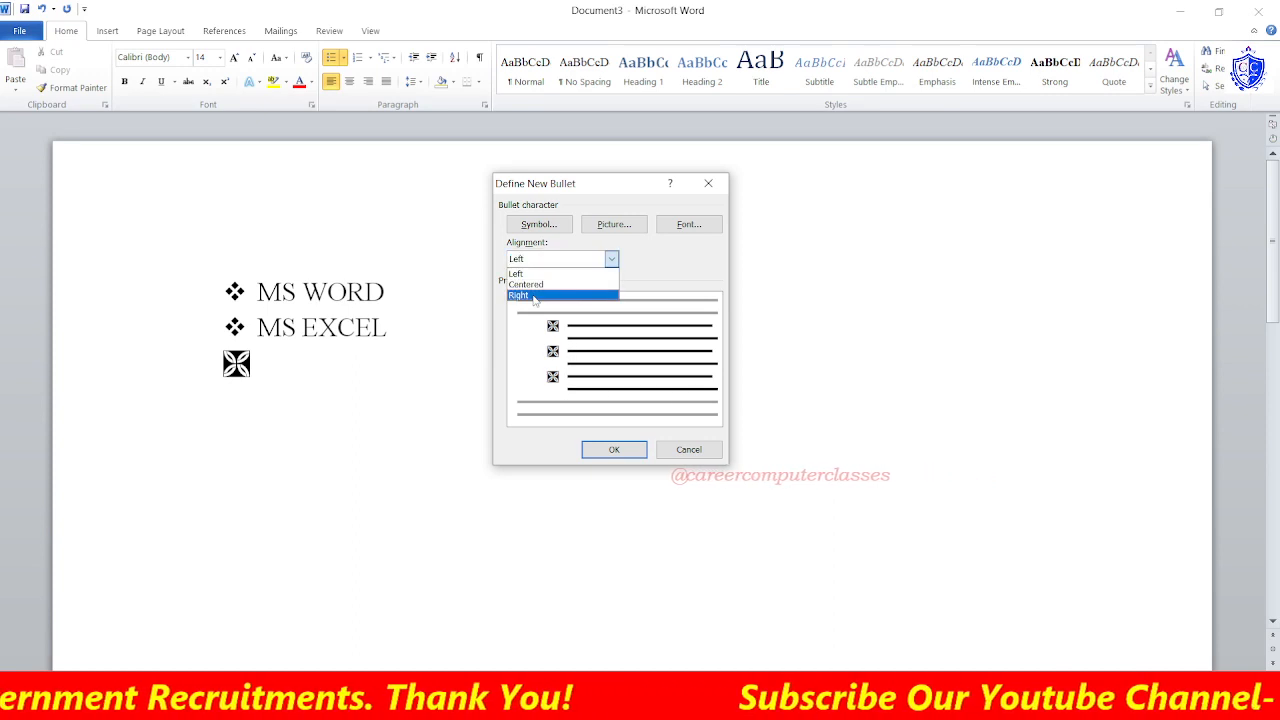
click(530, 295)
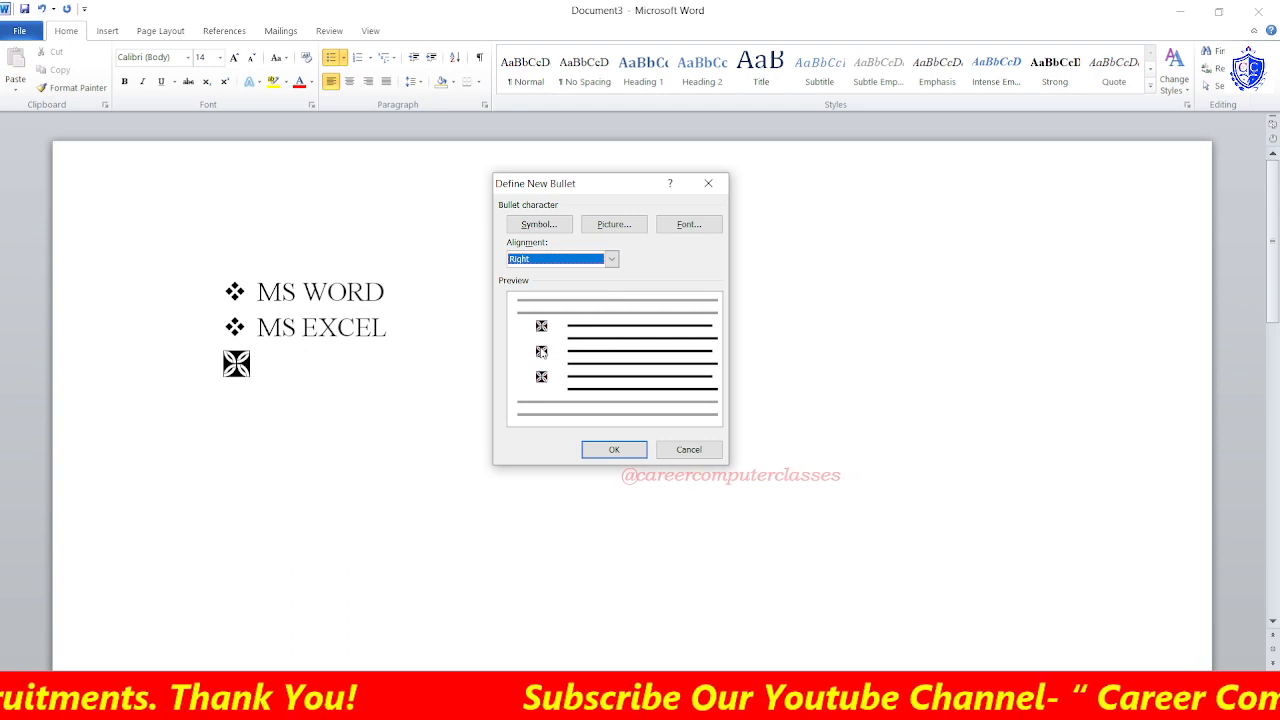
click(545, 260)
click(550, 285)
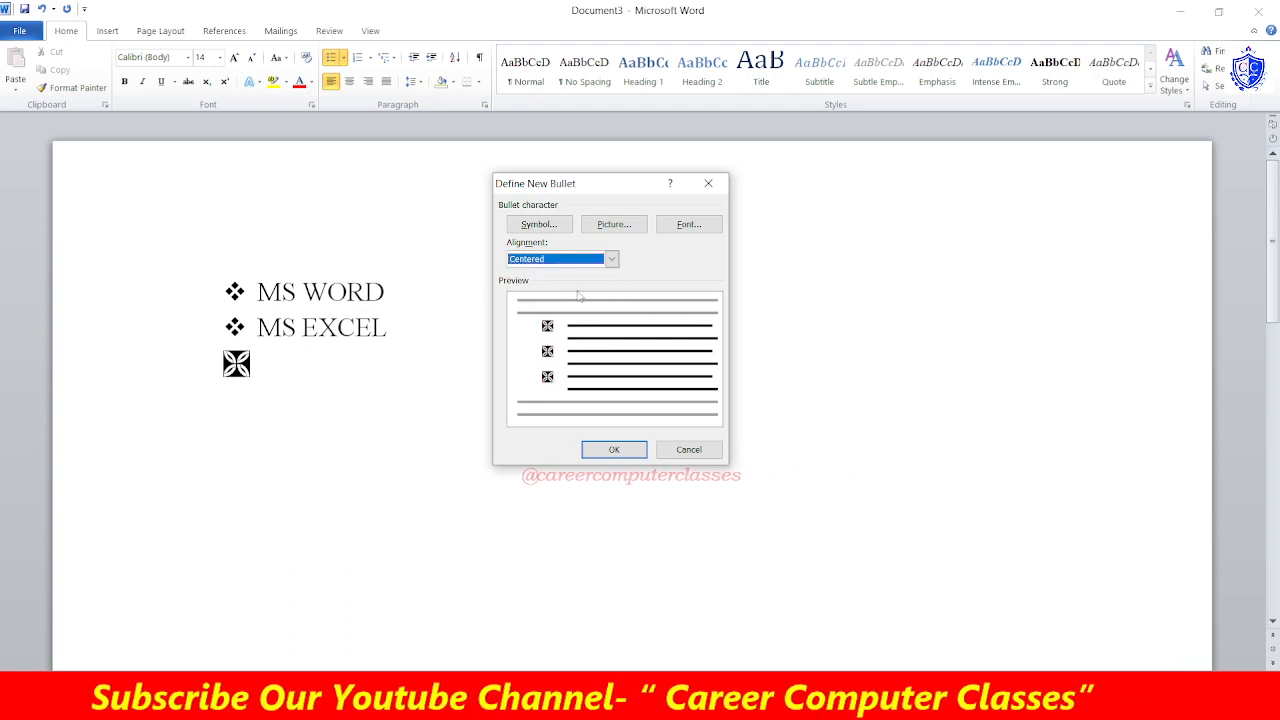
Set the new bullet's alignment to Left and confirm the bullet definition.
click(565, 259)
click(563, 268)
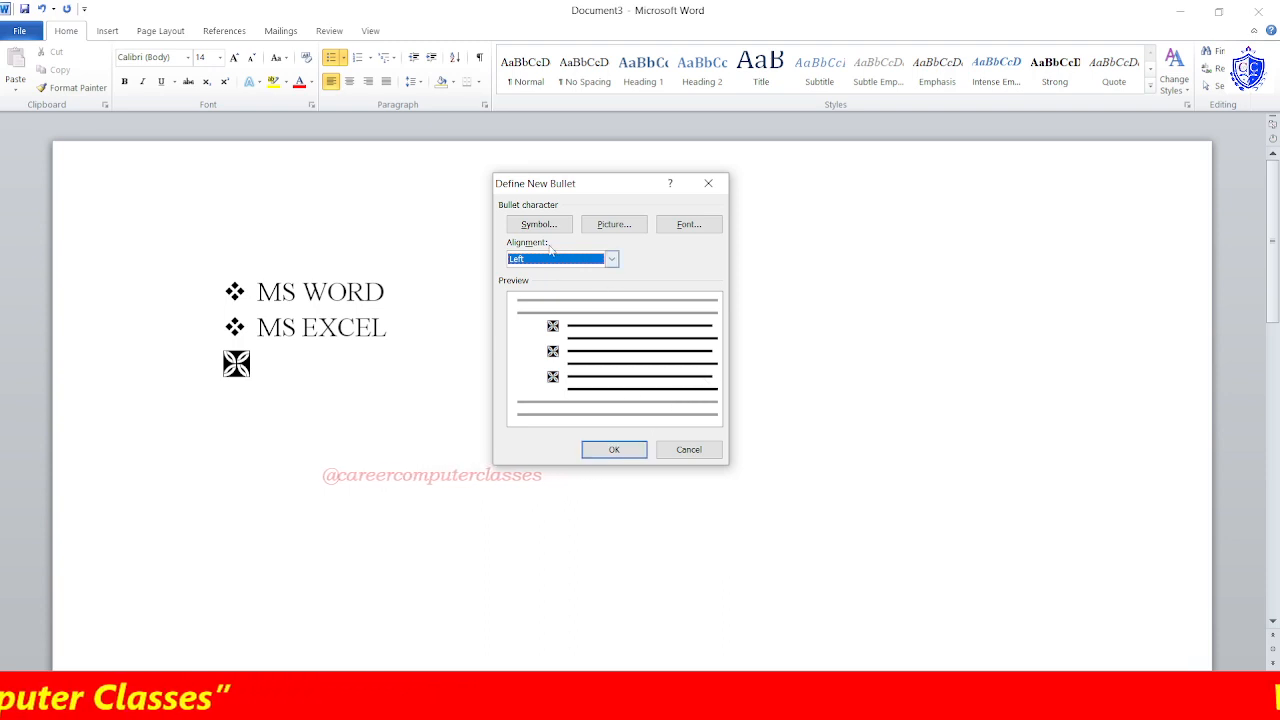
click(612, 449)
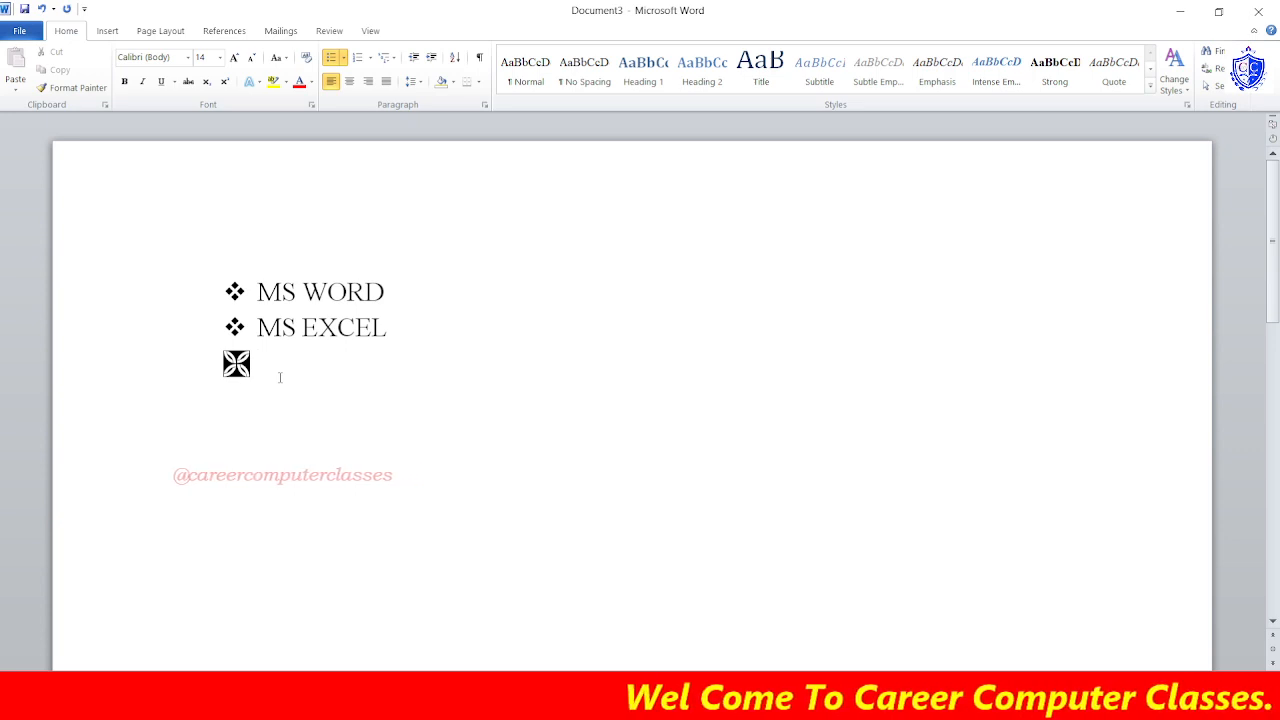
Enter POWER POINT as the third bulleted item and end the bulleted list below it.
text(PO)
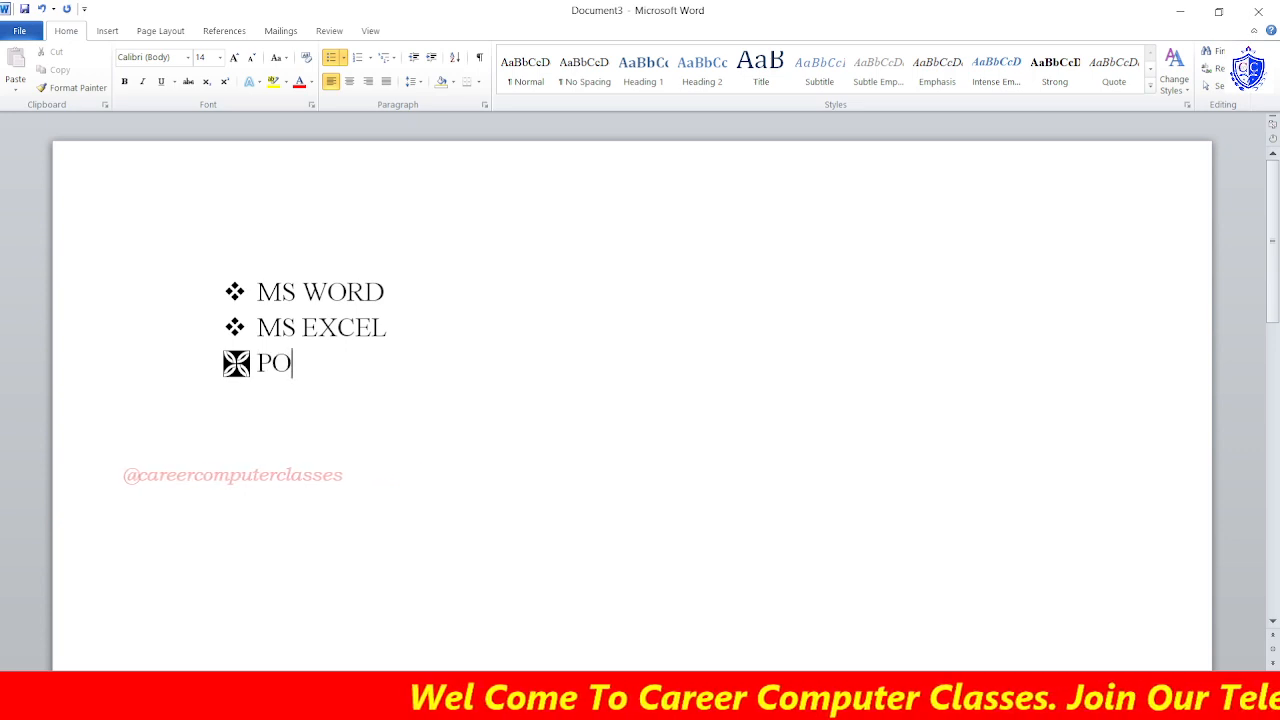
text(WER POINT)
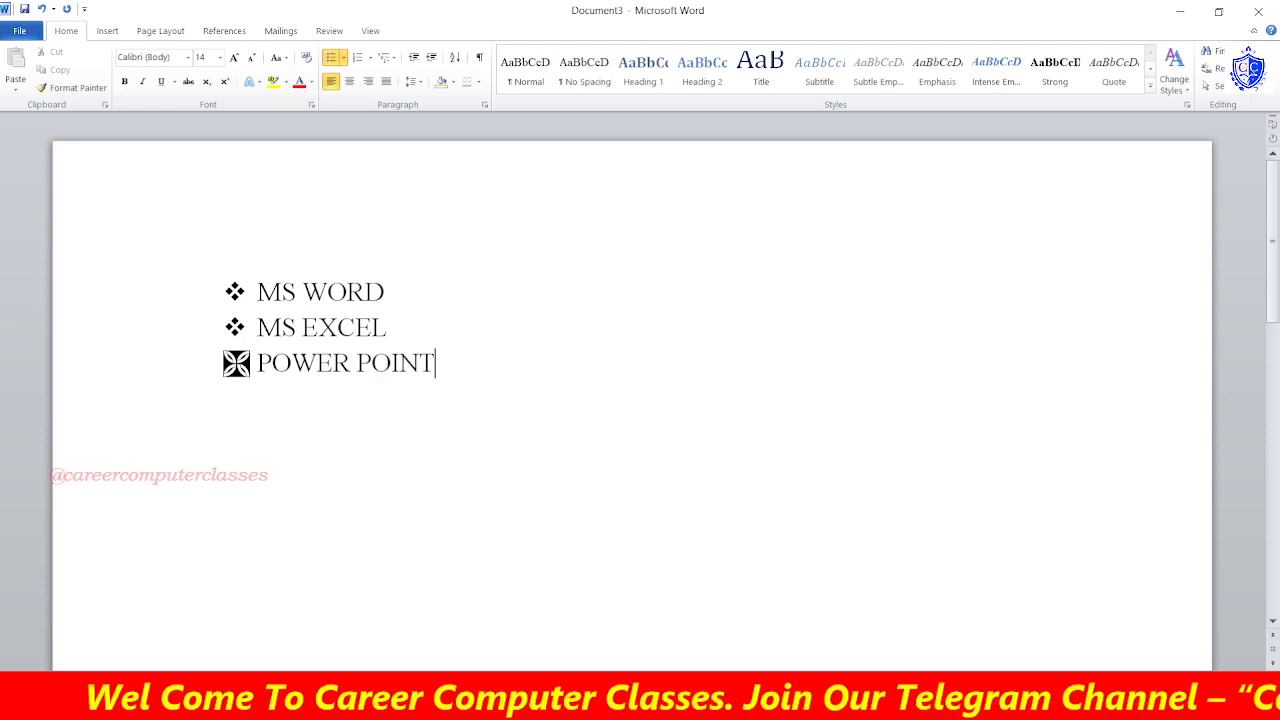
key(Return)
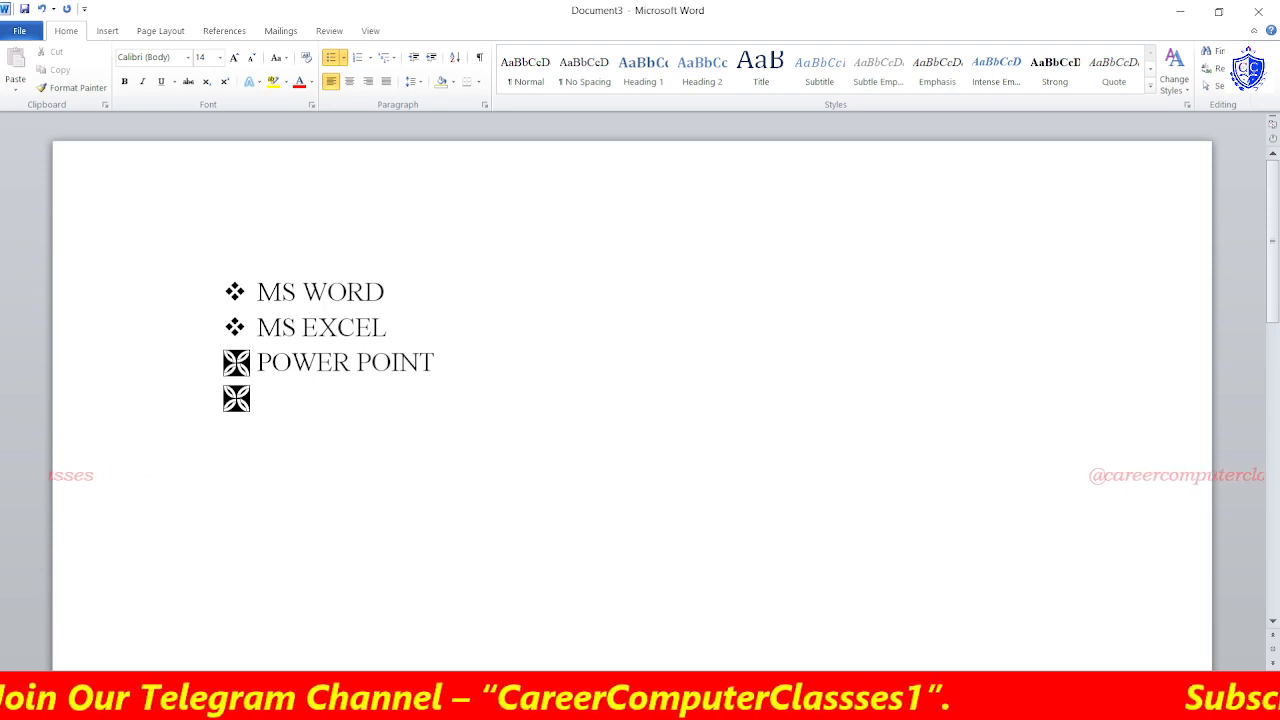
key(Return)
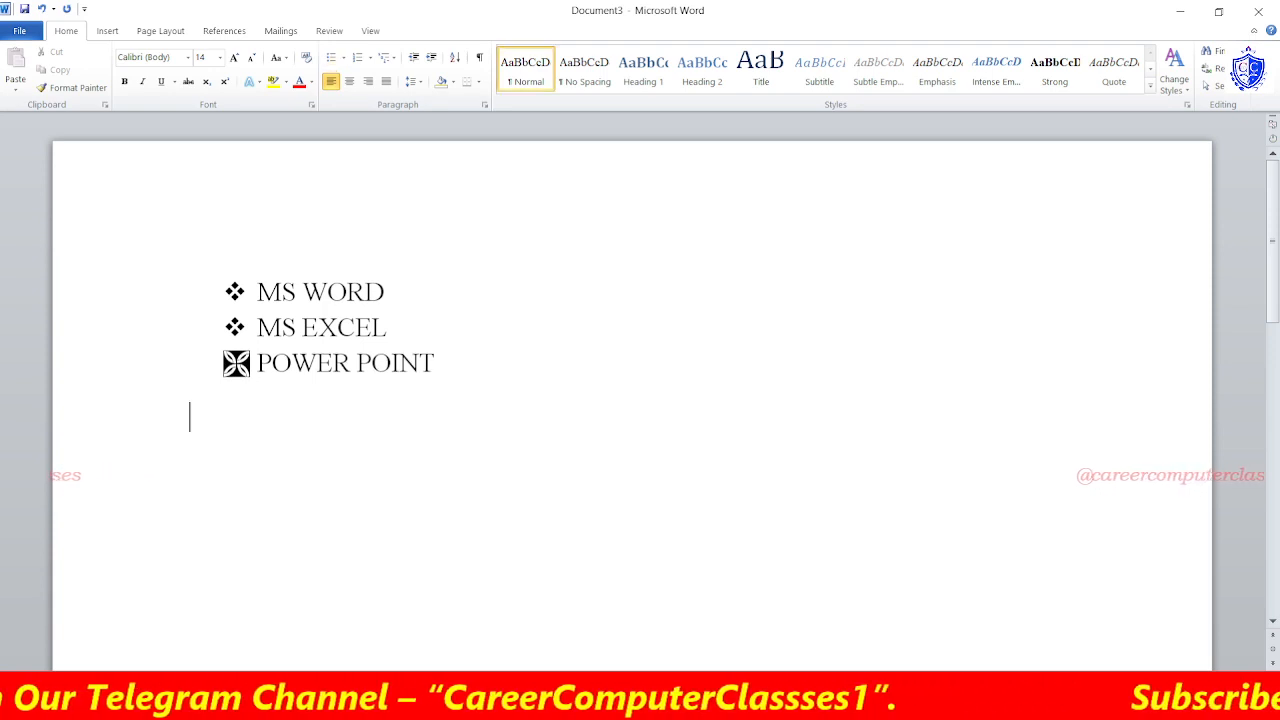
Start a numbered list in the 1., 2., 3. format below POWER POINT with the items MS WORD 2010 and MS WORD 2007.
click(369, 58)
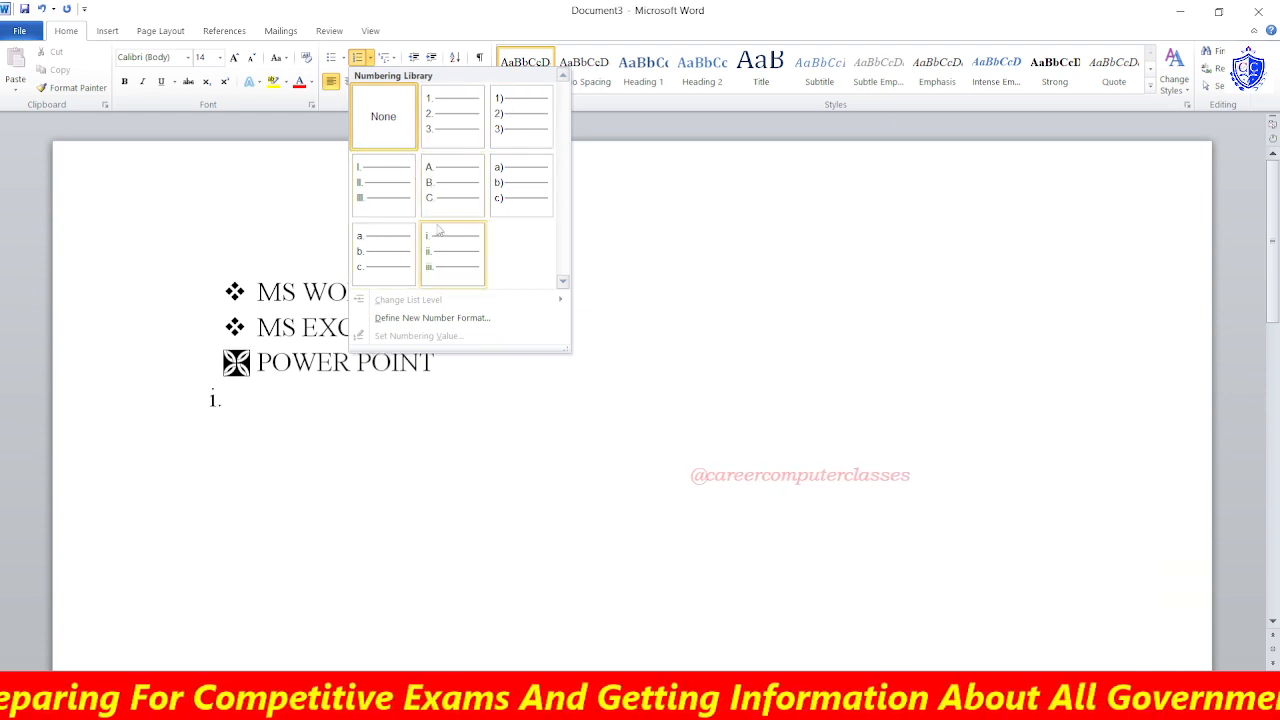
click(457, 140)
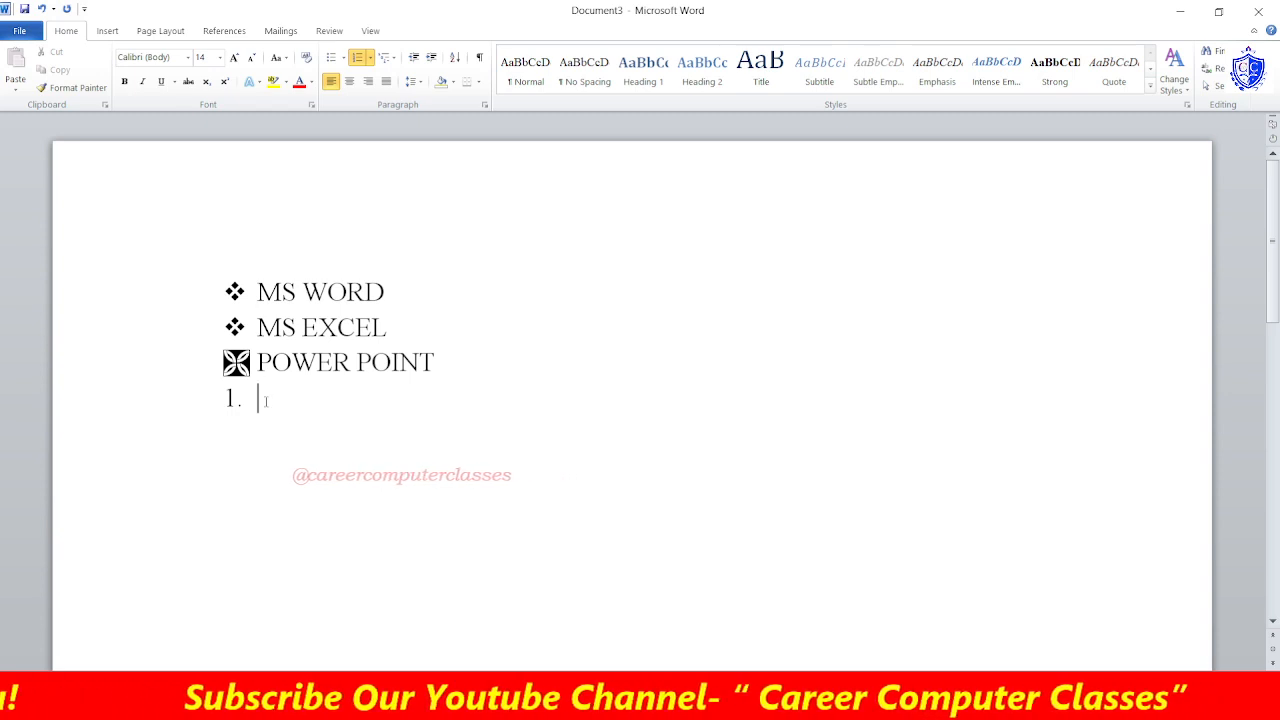
text(MS WO)
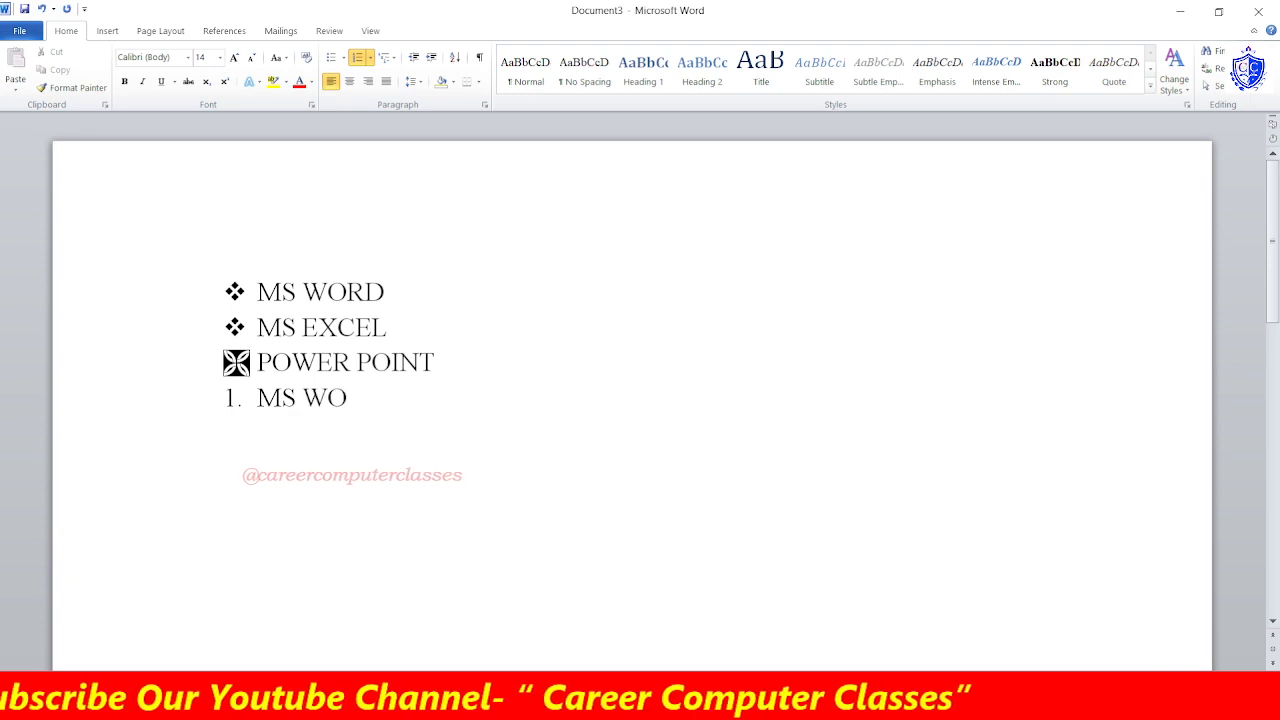
text(RD )
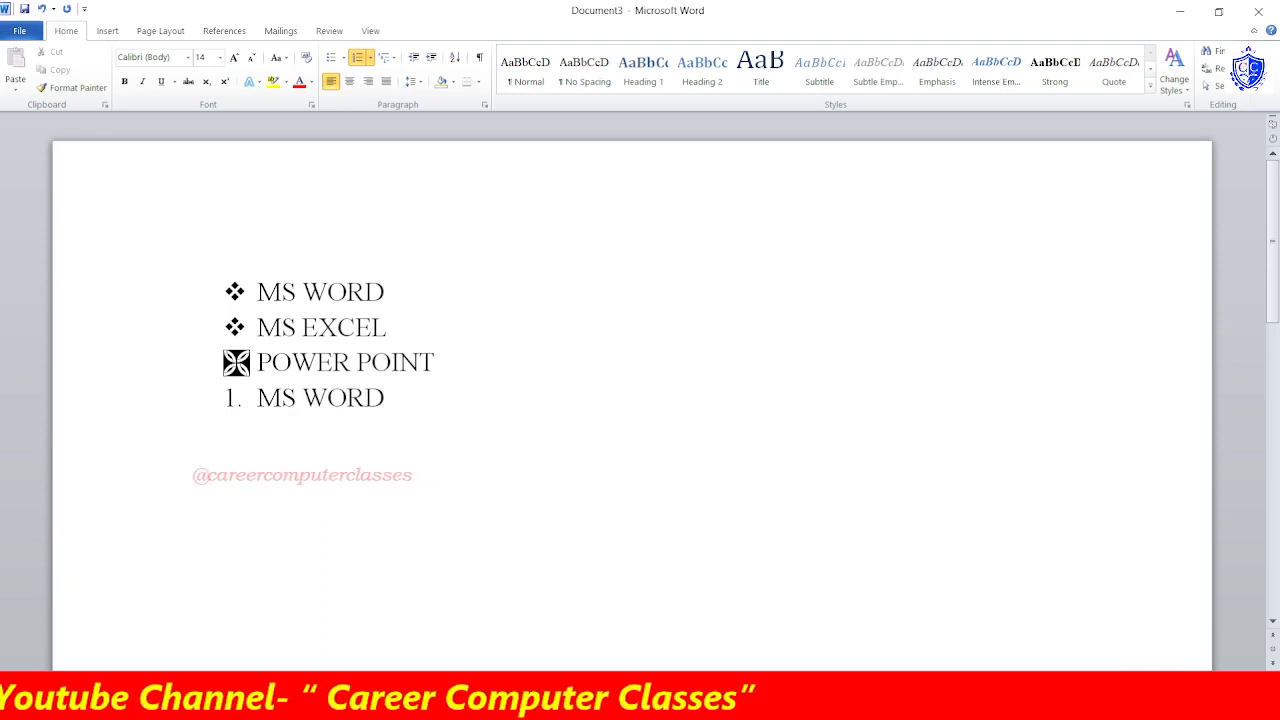
text(2010)
key(Return)
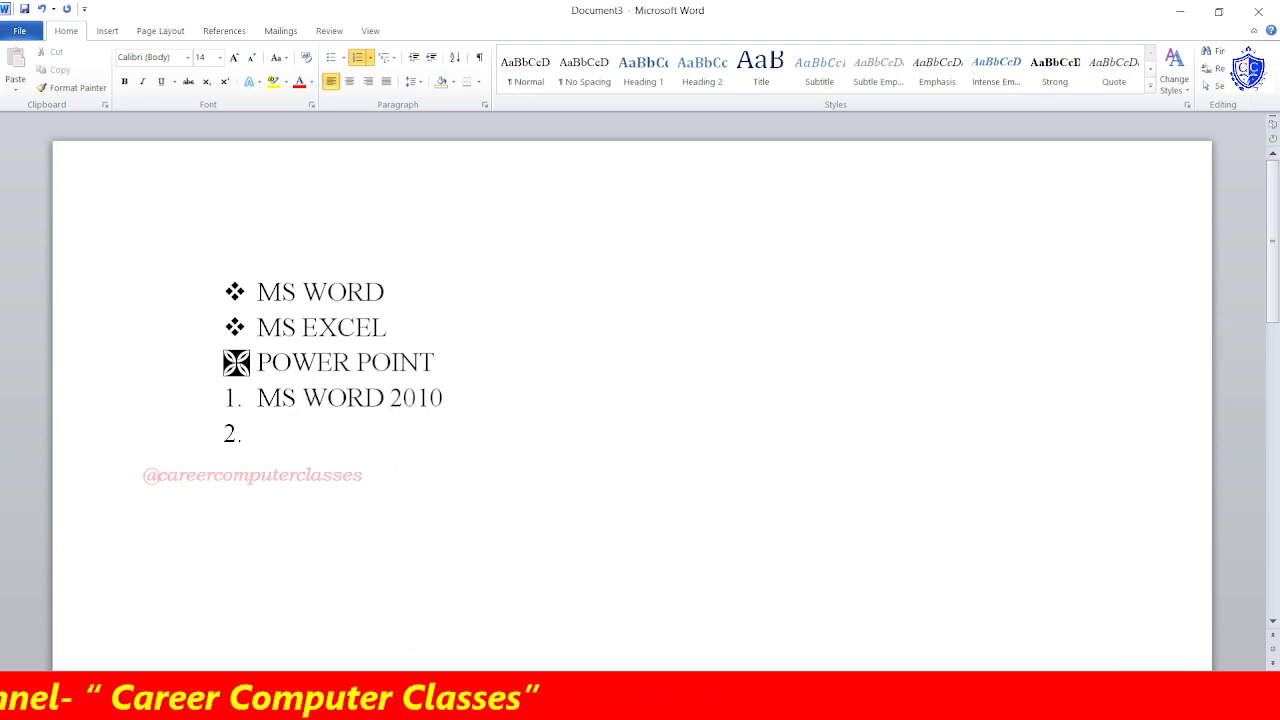
text(MS WO)
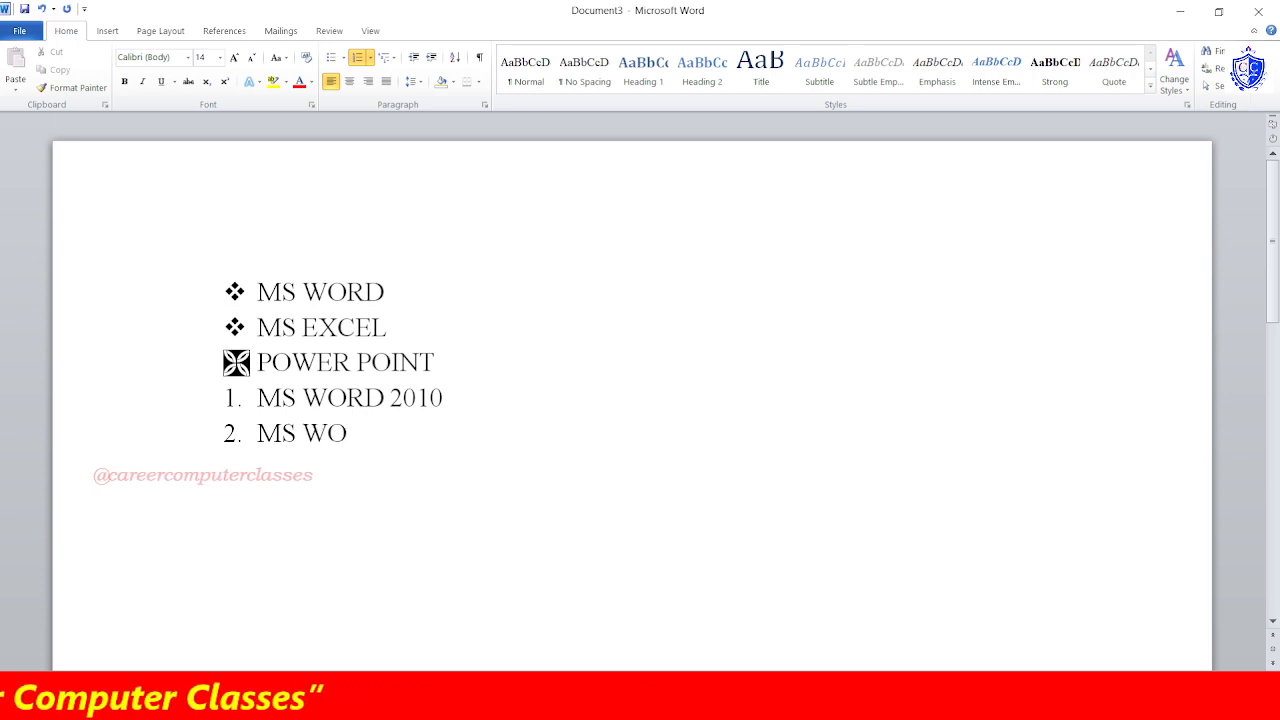
text(RD 2)
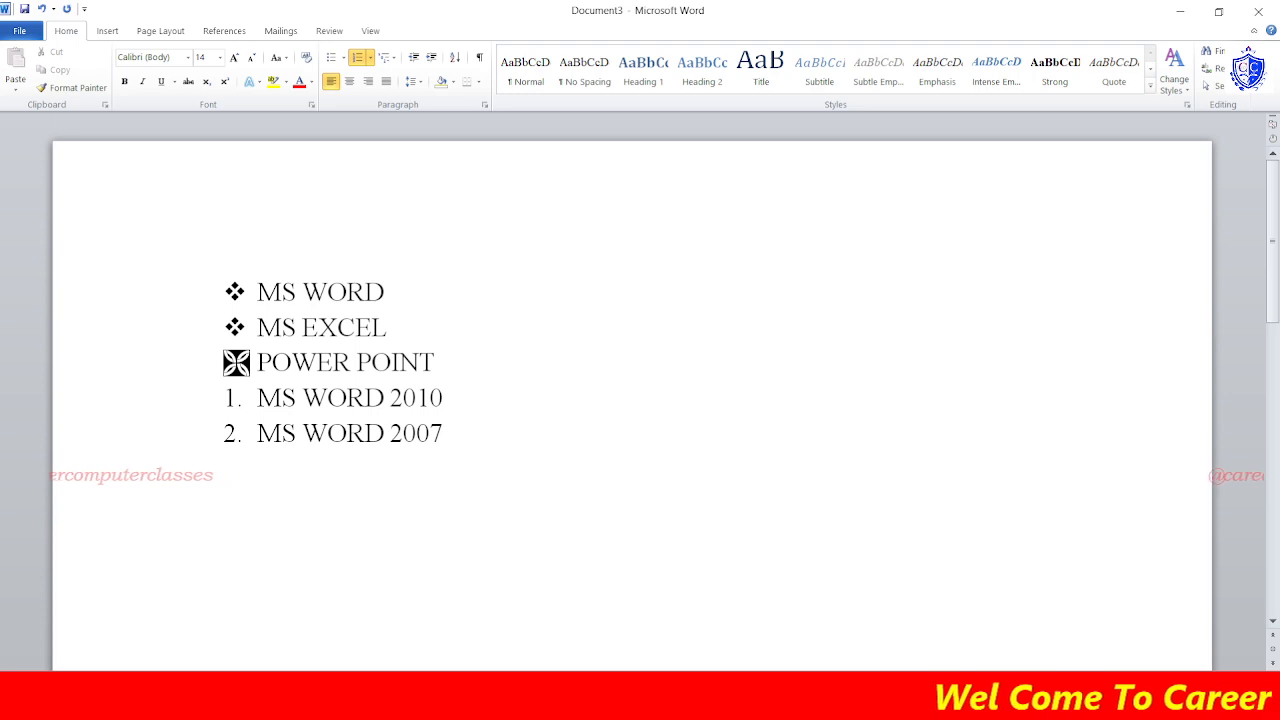
text(007)
key(Return)
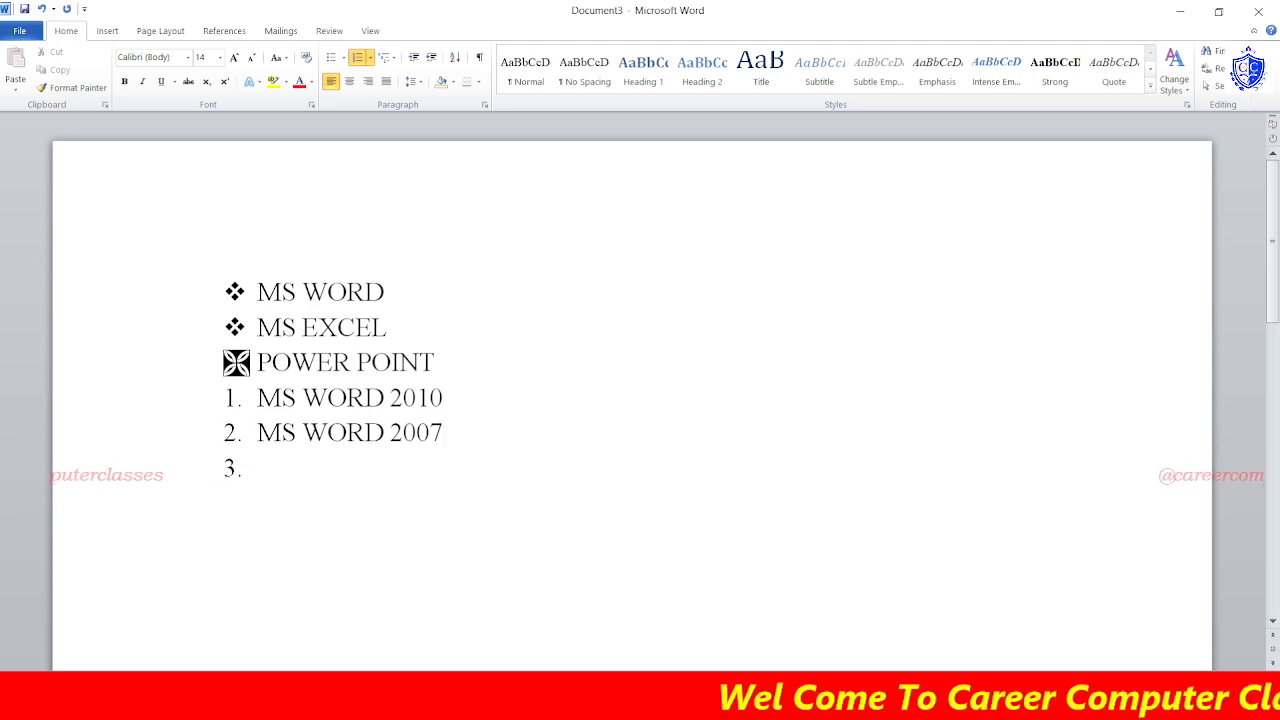
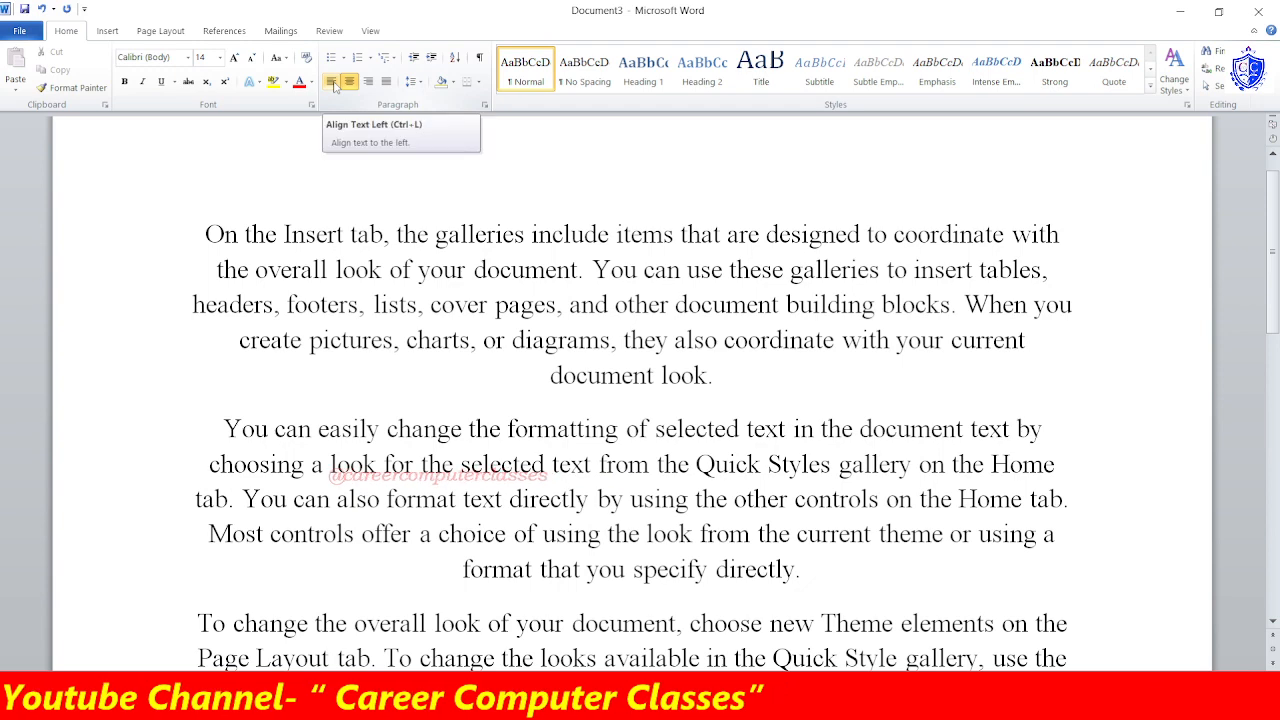
Select all the text in the document and align it left.
scroll(407, 180, down, 2)
scroll(628, 275, up, 3)
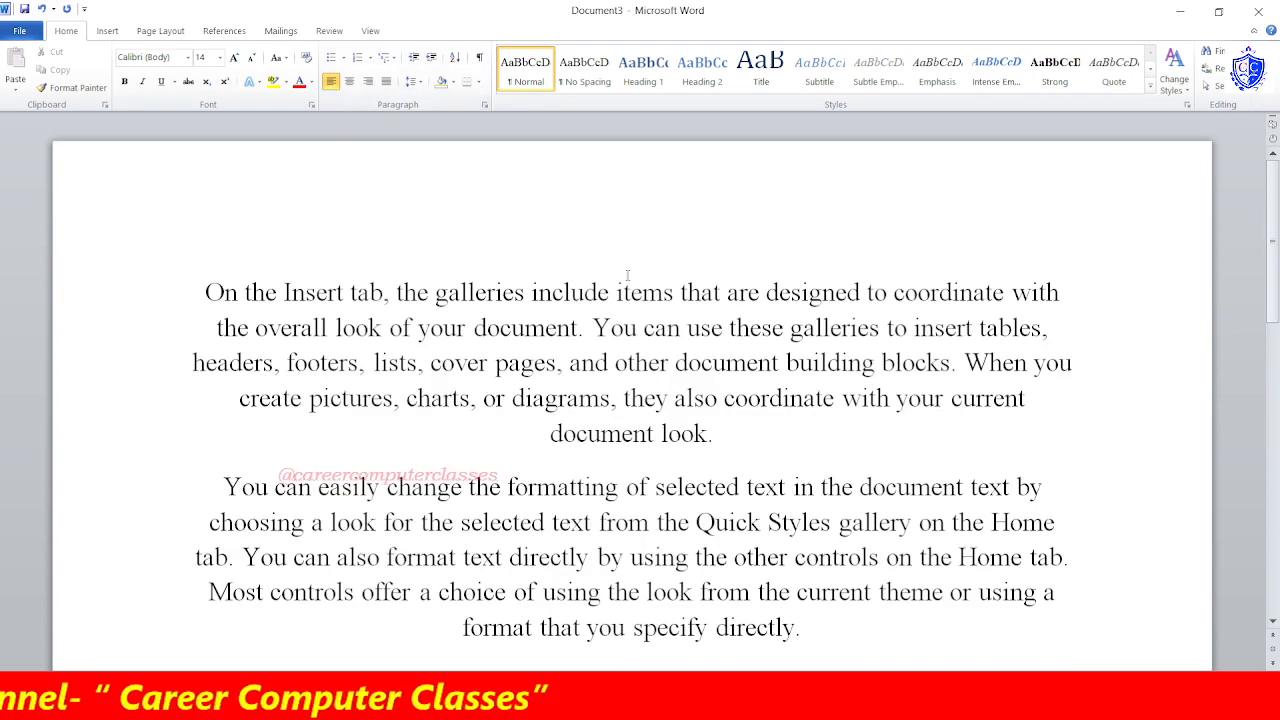
key(ctrl+a)
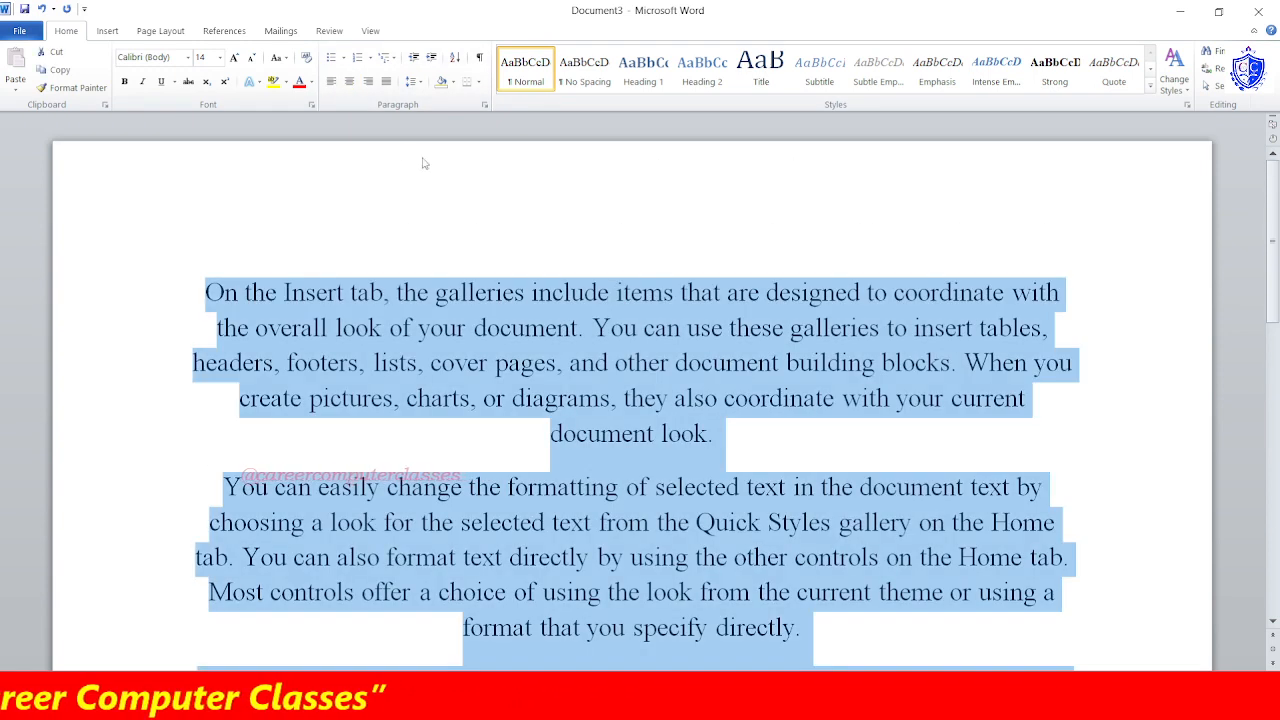
click(336, 83)
scroll(216, 343, down, 4)
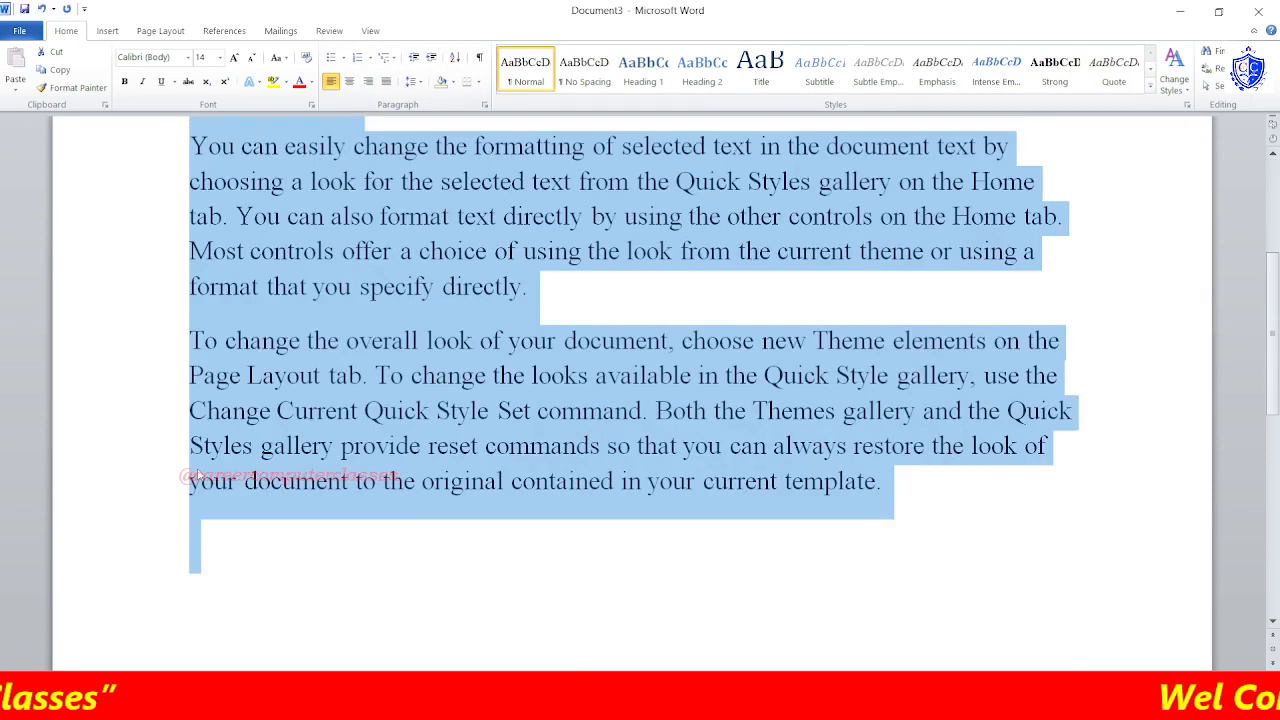
scroll(221, 288, up, 2)
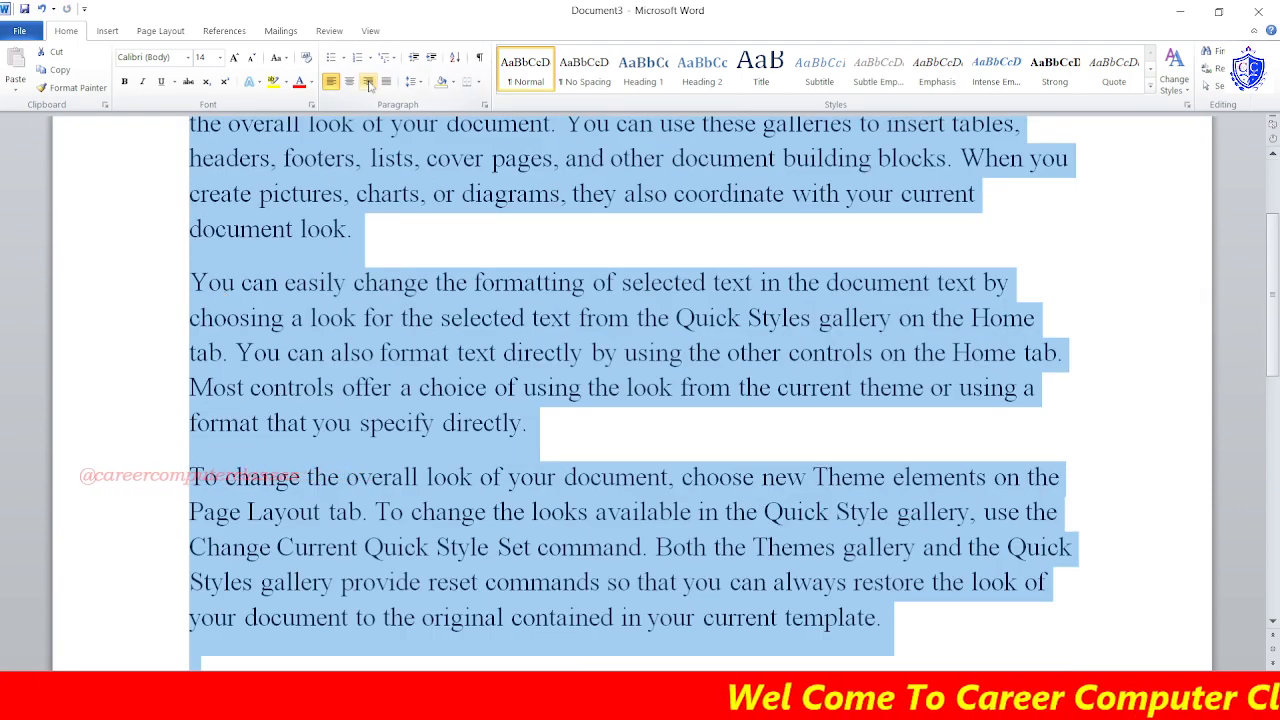
Align the selected text right, and replace that alignment with Justify across all paragraphs.
click(368, 82)
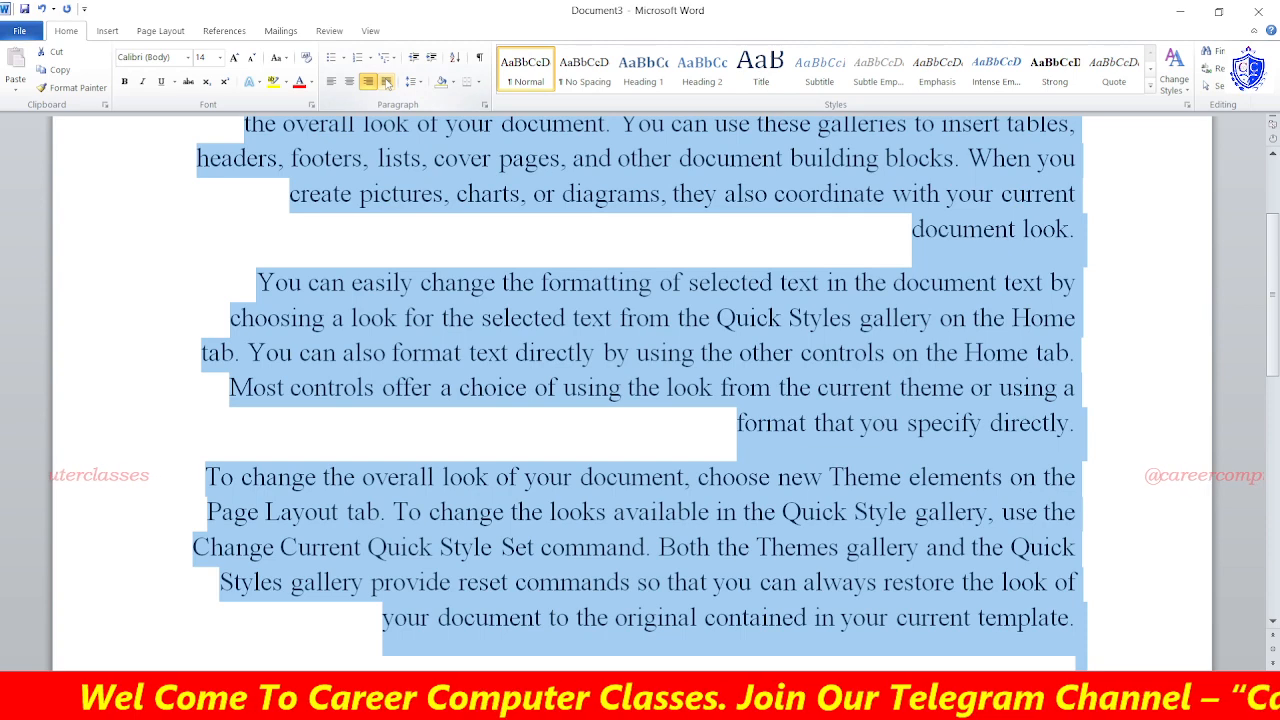
click(386, 81)
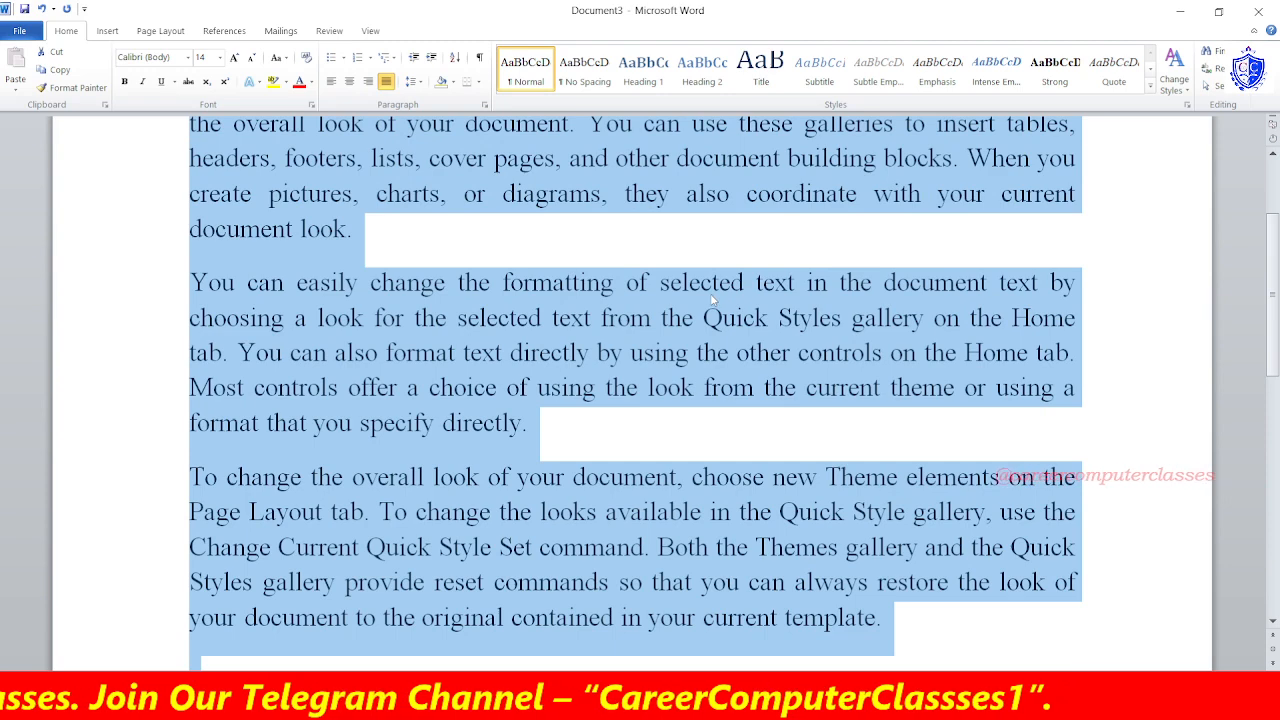
scroll(713, 300, down, 2)
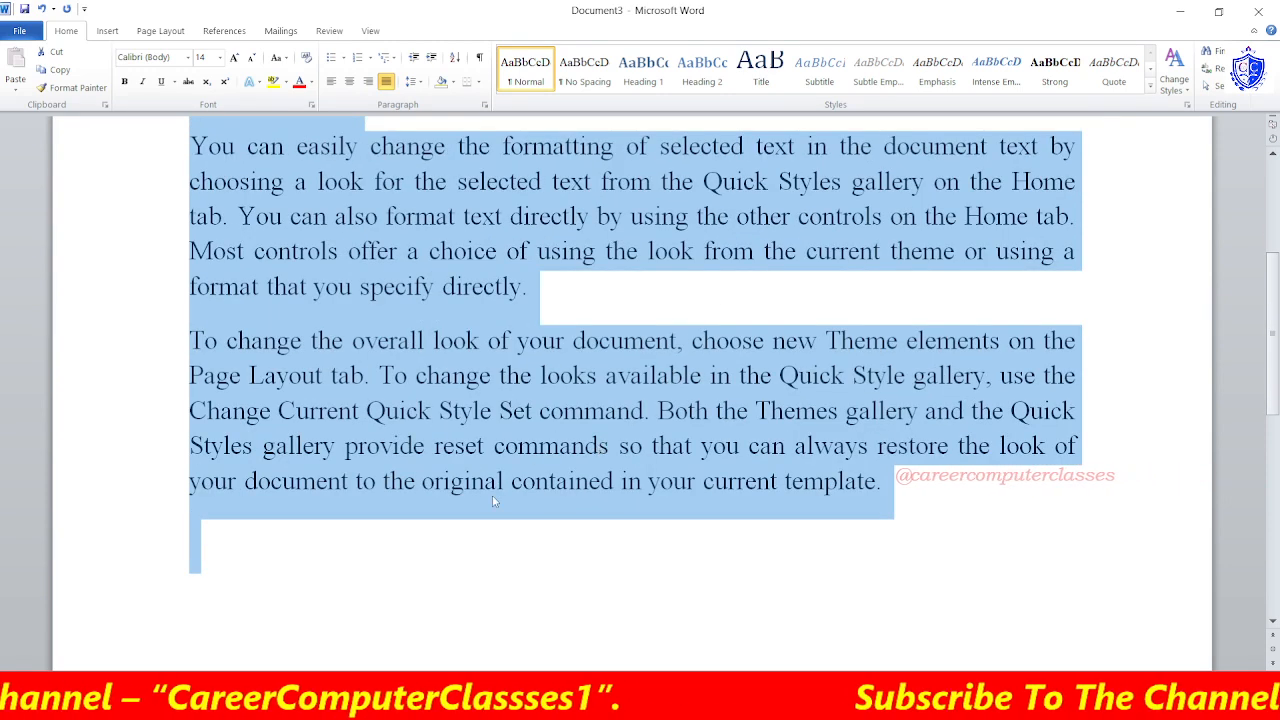
scroll(340, 452, up, 3)
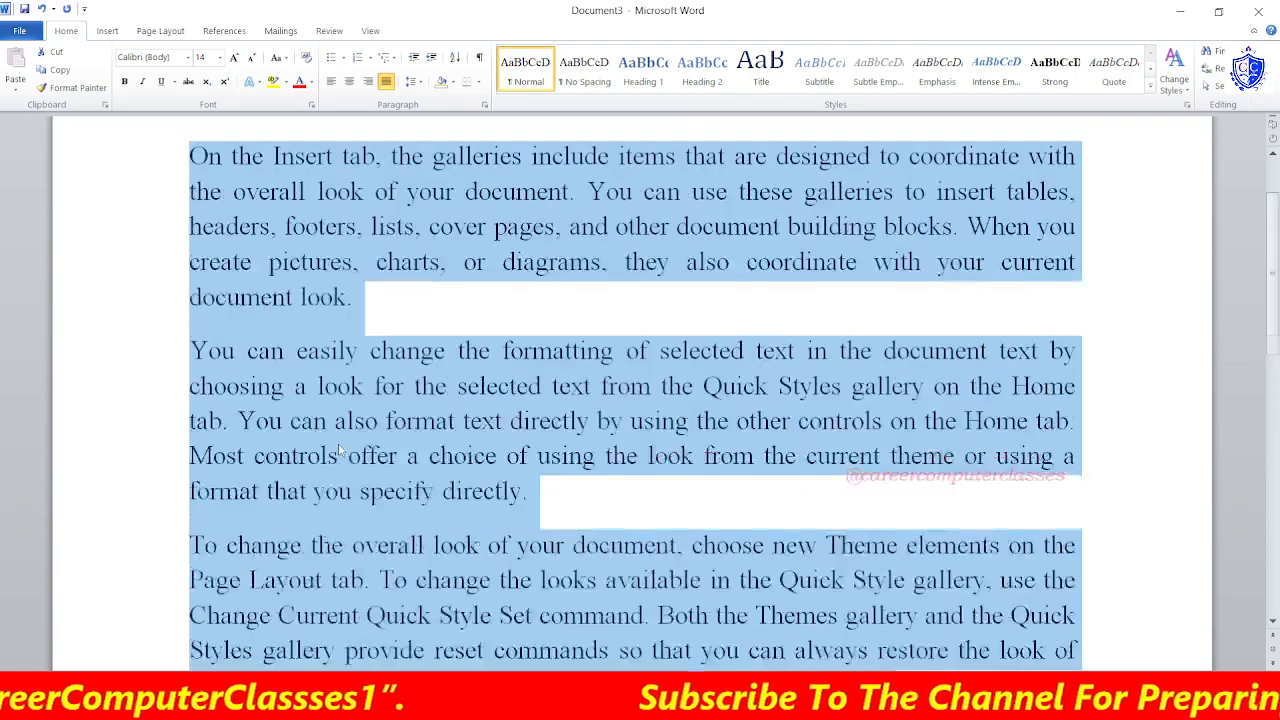
scroll(340, 452, up, 2)
Set the line spacing of the first paragraph, beginning "On the Insert tab", to 1.0.
click(364, 362)
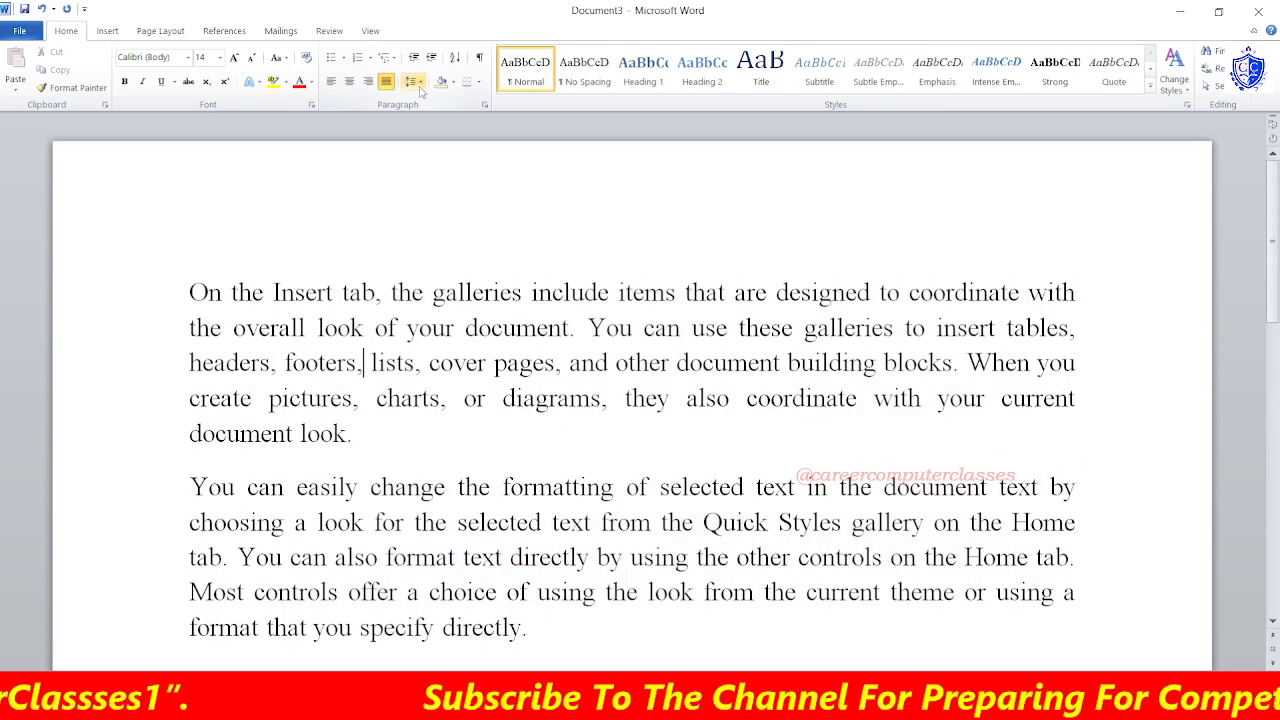
click(419, 82)
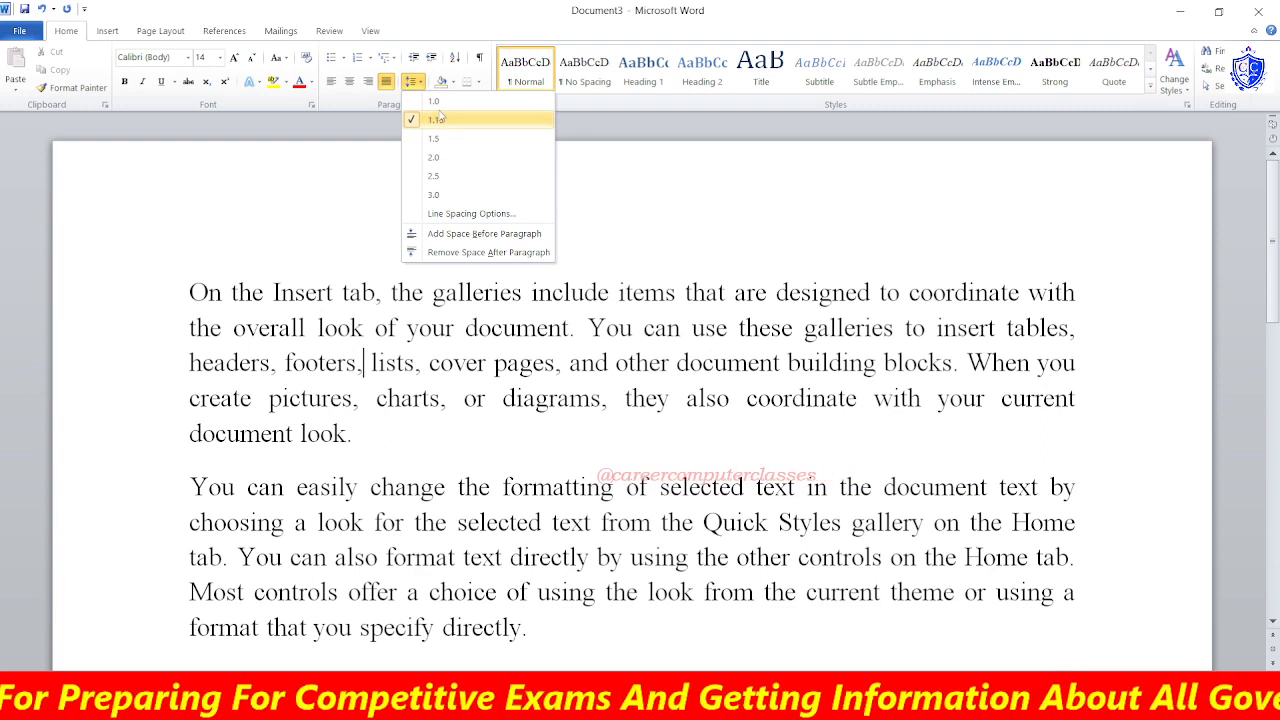
click(440, 104)
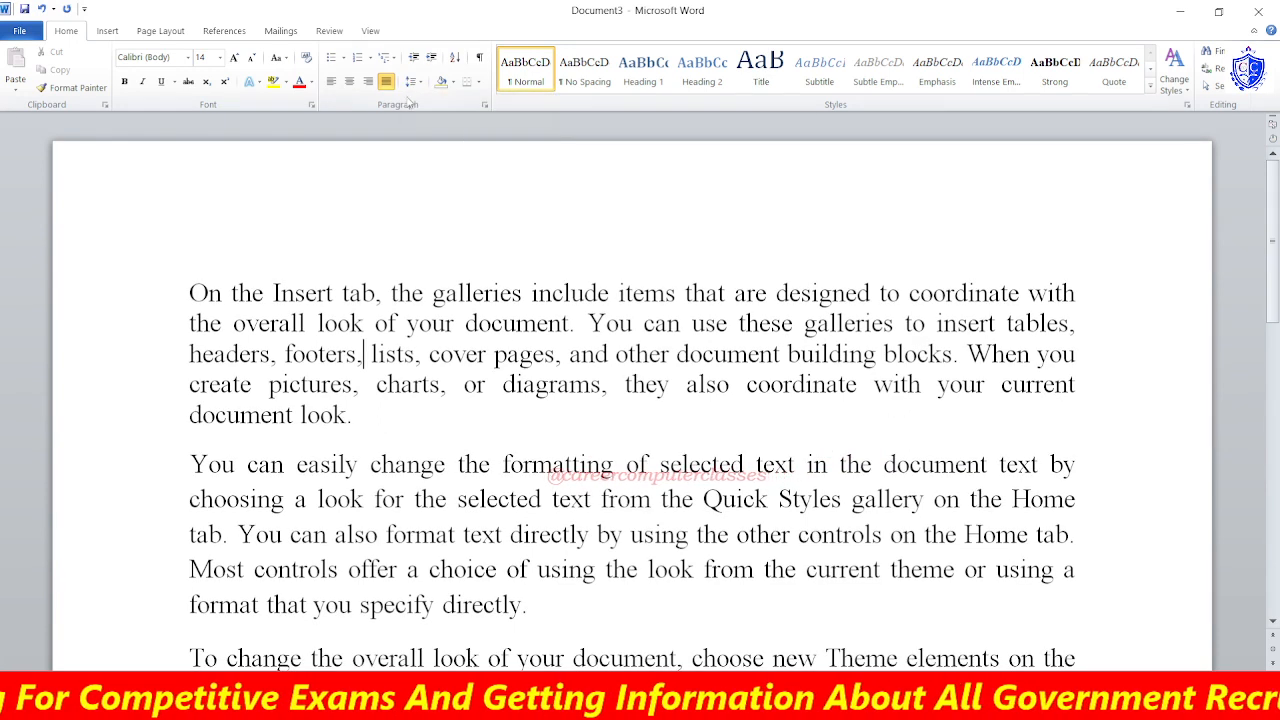
click(414, 81)
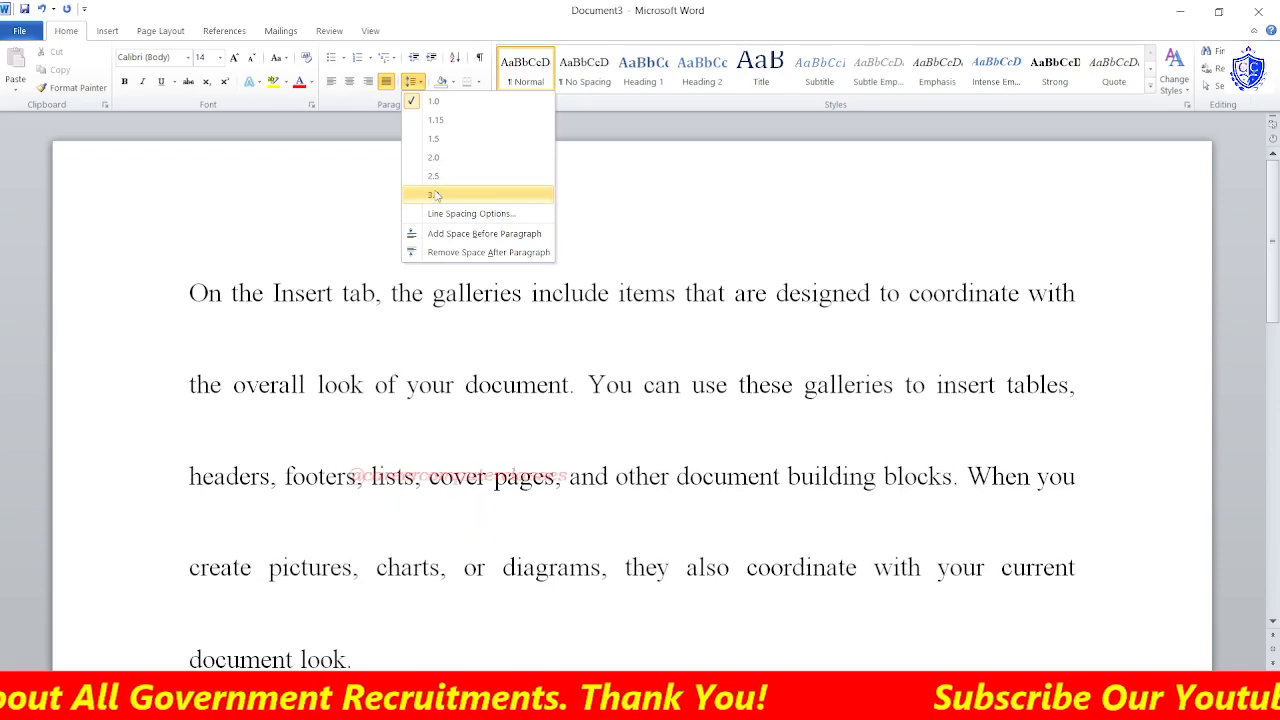
click(433, 101)
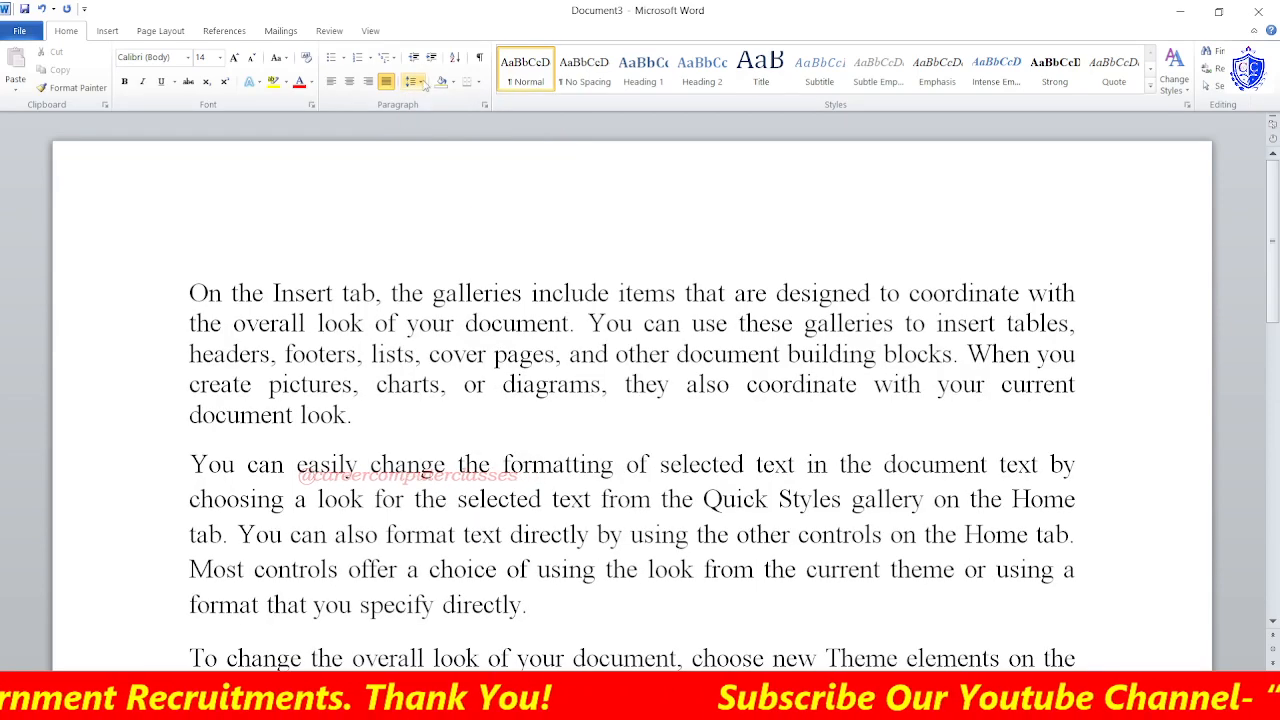
Add space before the second paragraph, beginning "You can easily change".
click(370, 464)
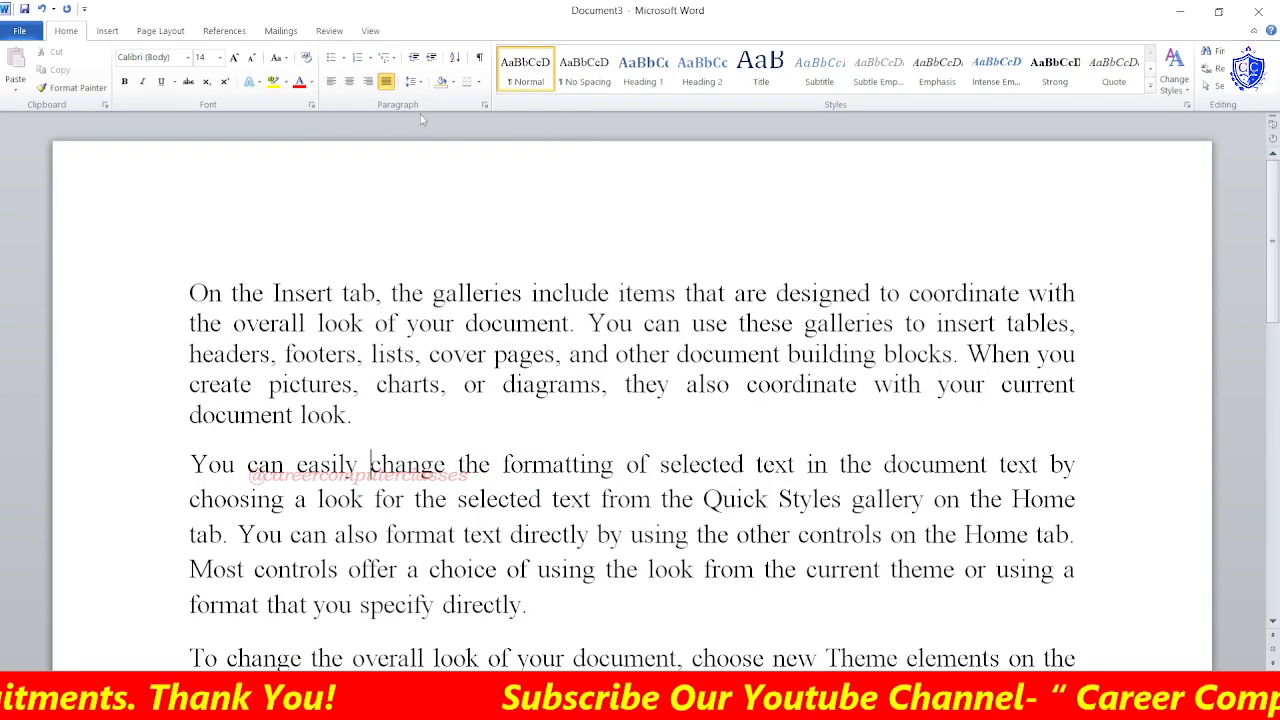
click(412, 81)
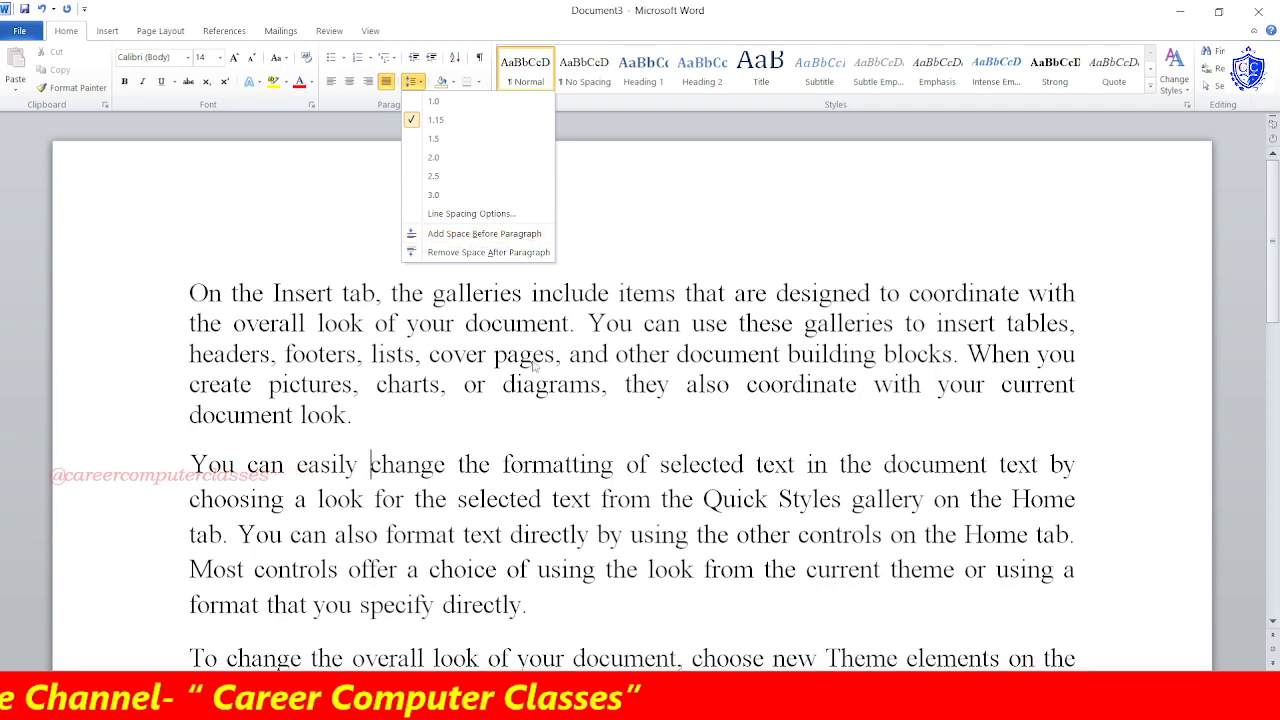
click(369, 462)
scroll(416, 505, down, 2)
scroll(416, 505, down, 1)
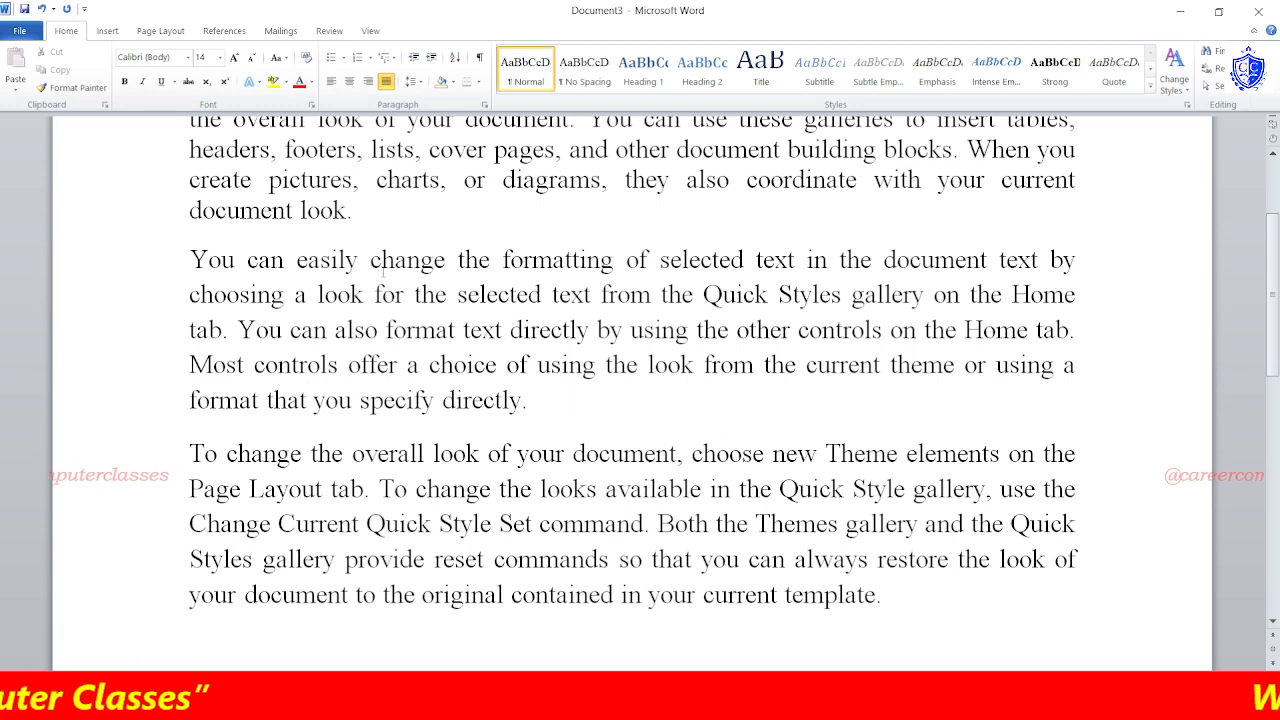
click(450, 272)
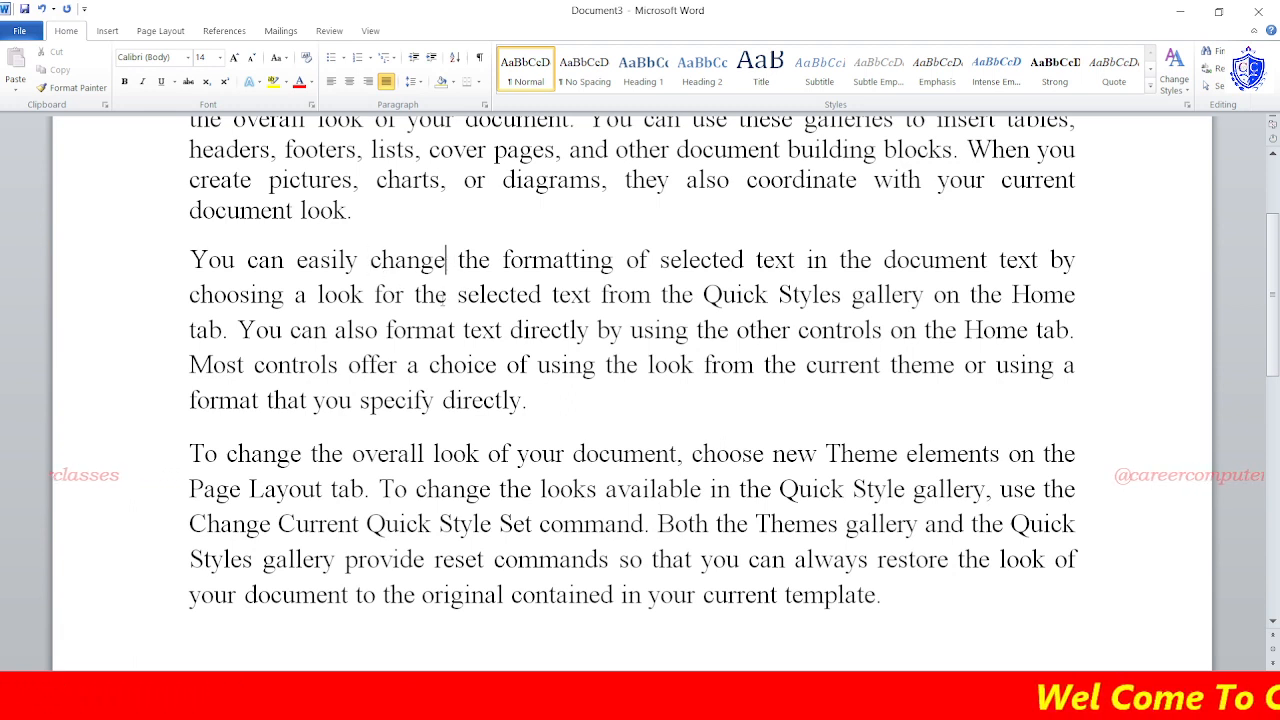
click(423, 84)
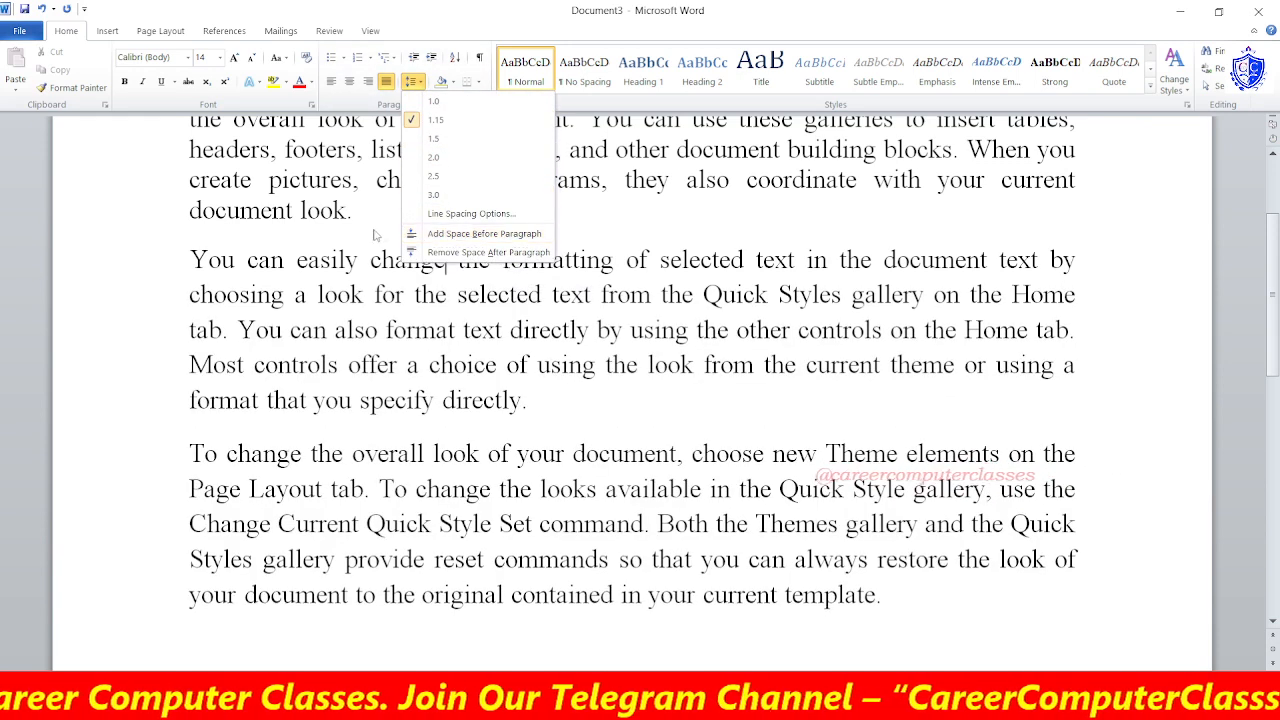
click(456, 234)
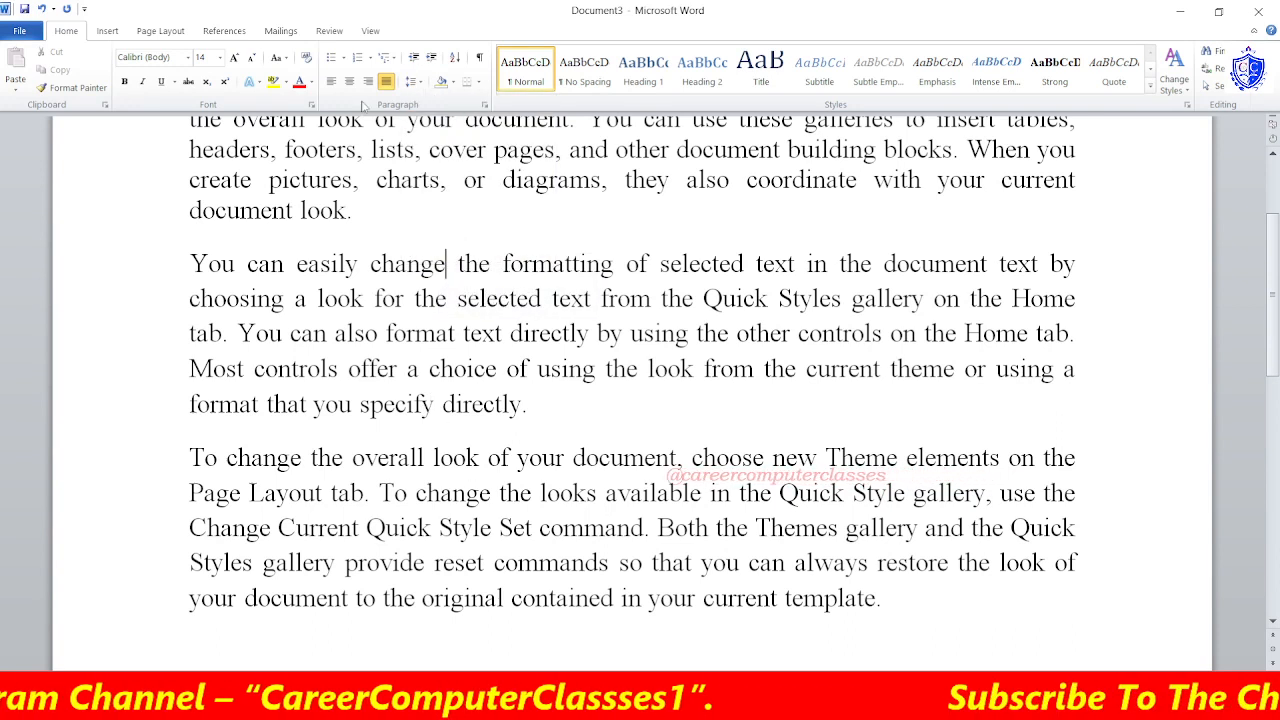
Remove the space after the second paragraph and the space before it.
click(409, 82)
click(455, 253)
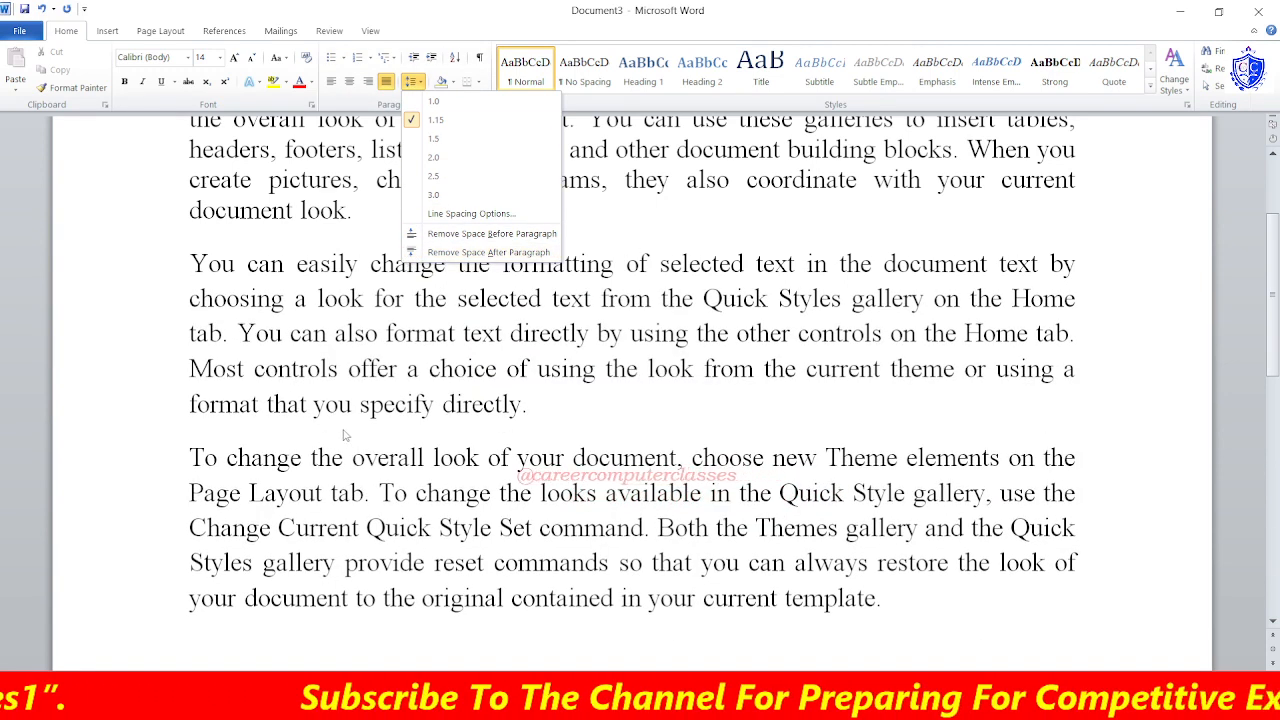
click(485, 252)
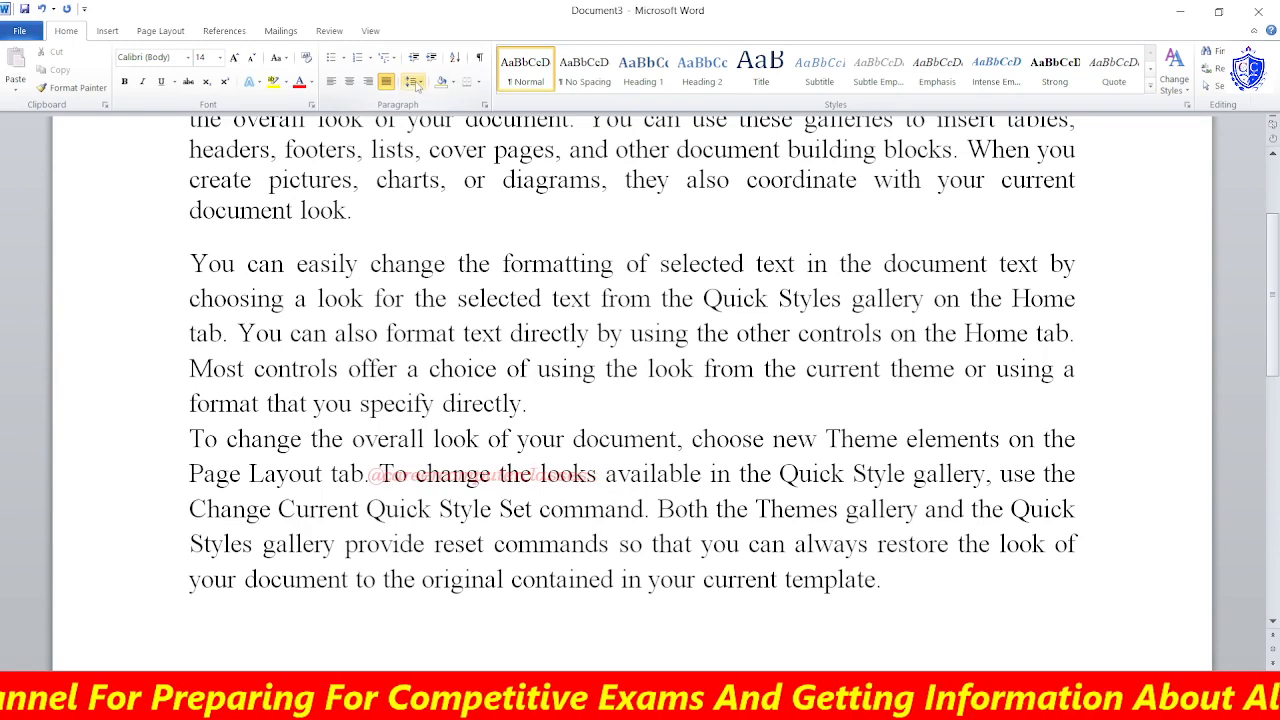
click(410, 81)
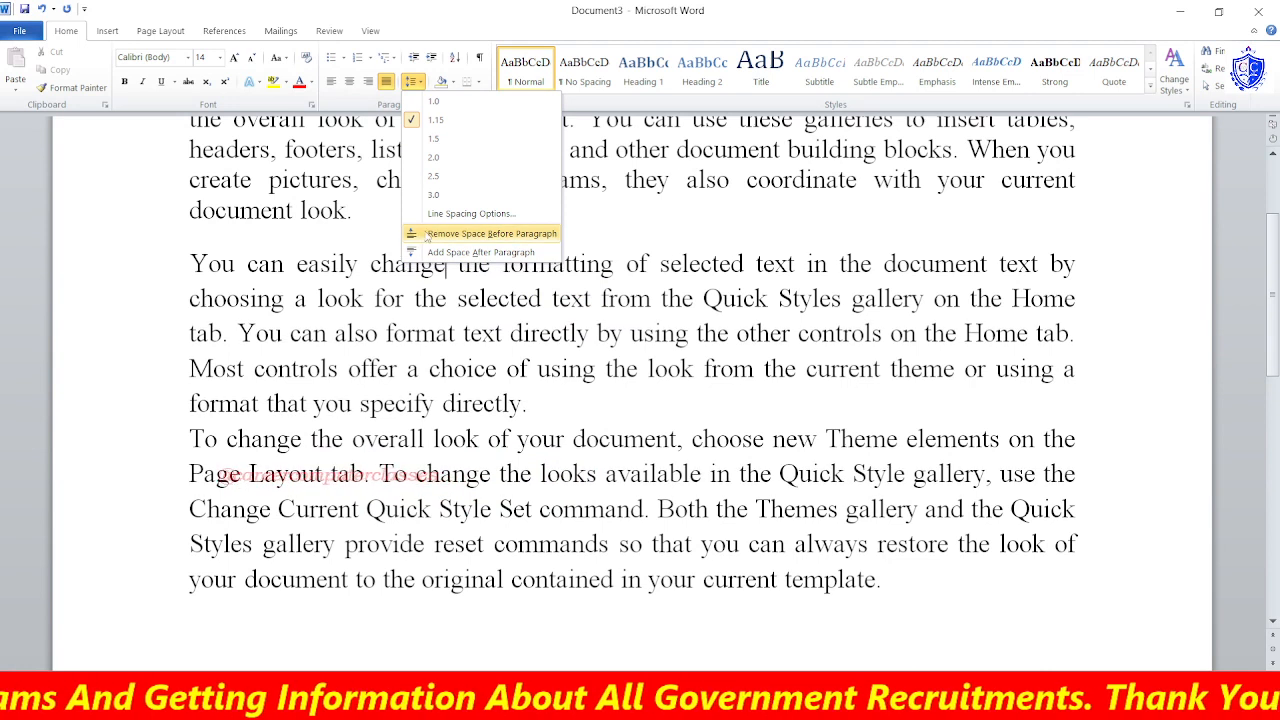
click(515, 237)
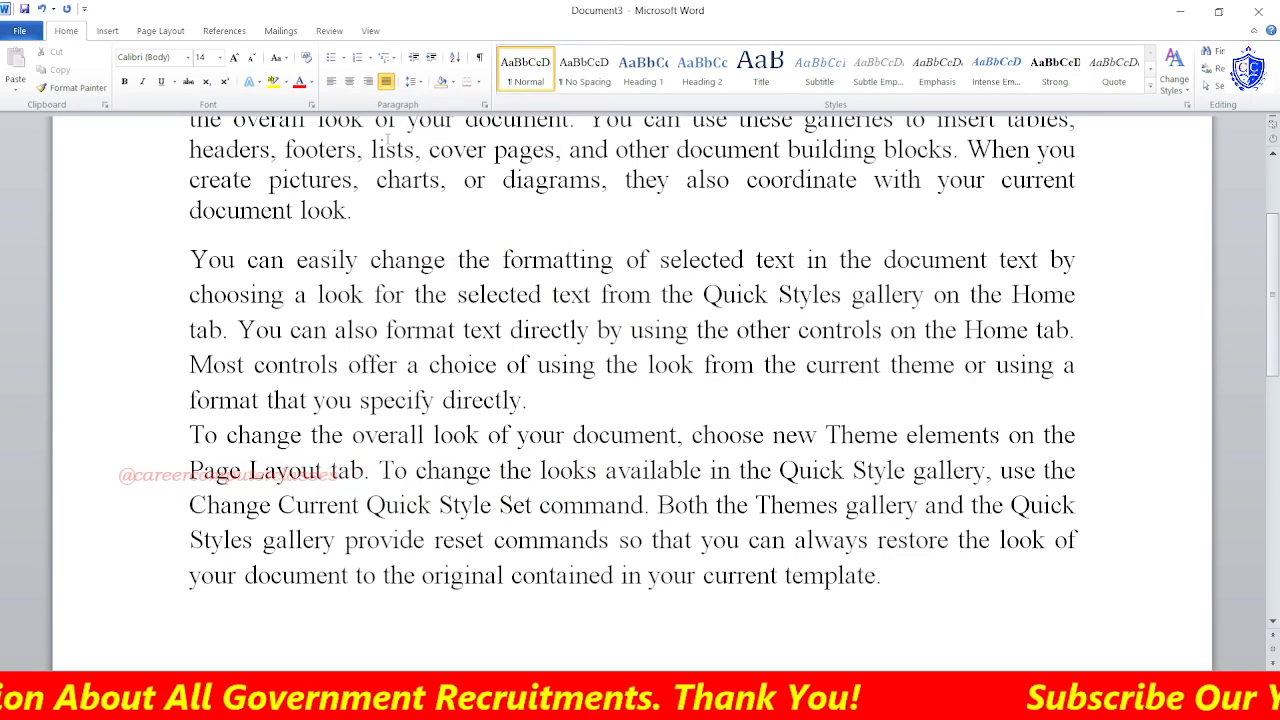
Set the second paragraph's outline level to Level 2 in the paragraph settings and apply it.
click(422, 83)
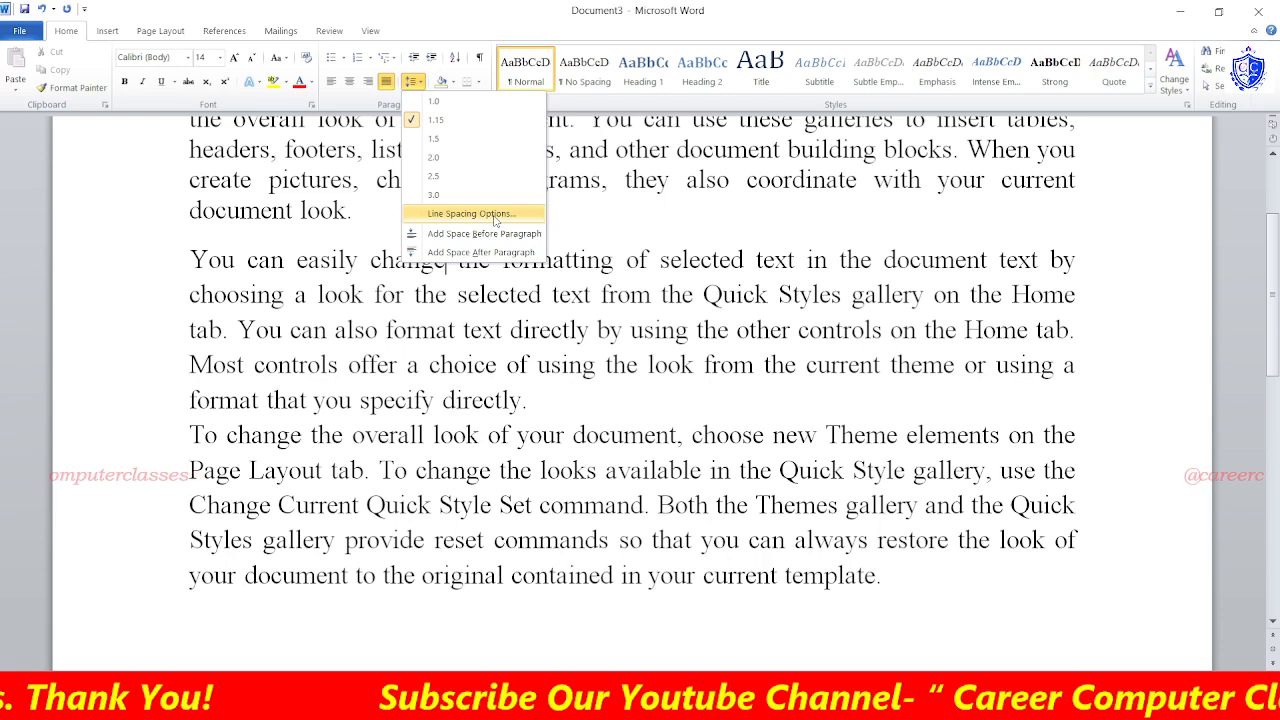
click(470, 213)
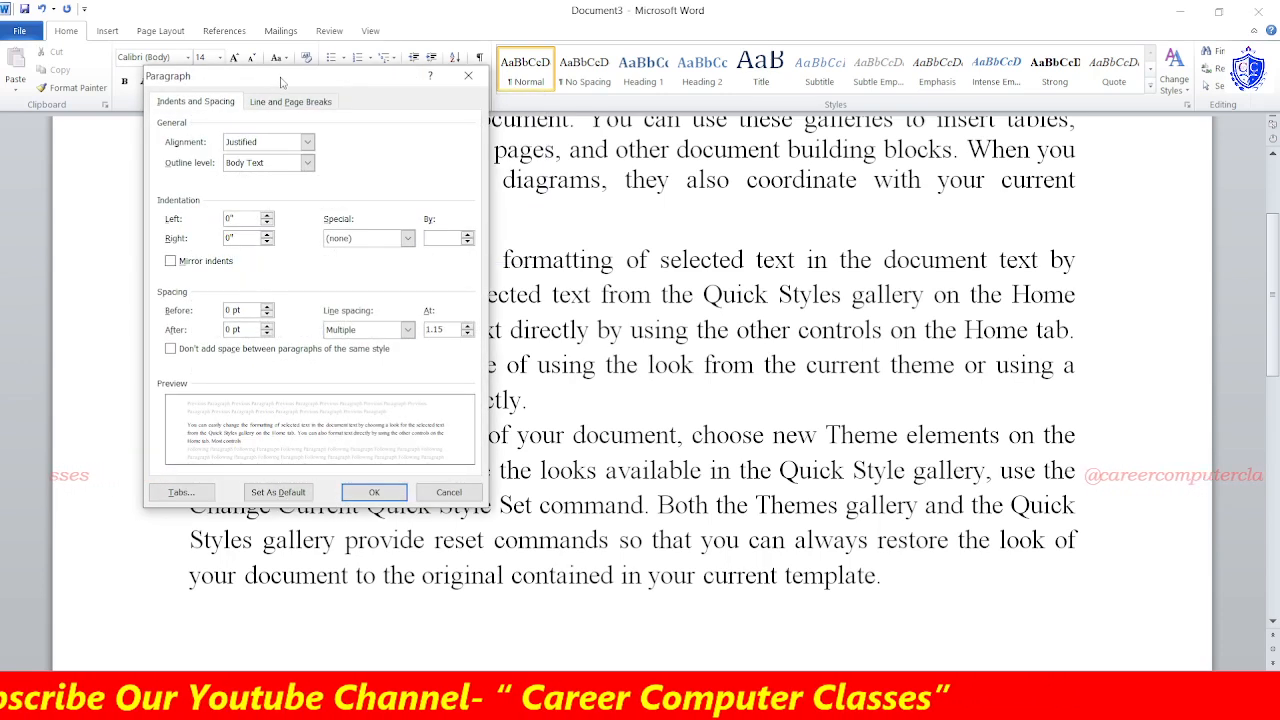
drag(267, 83, 450, 160)
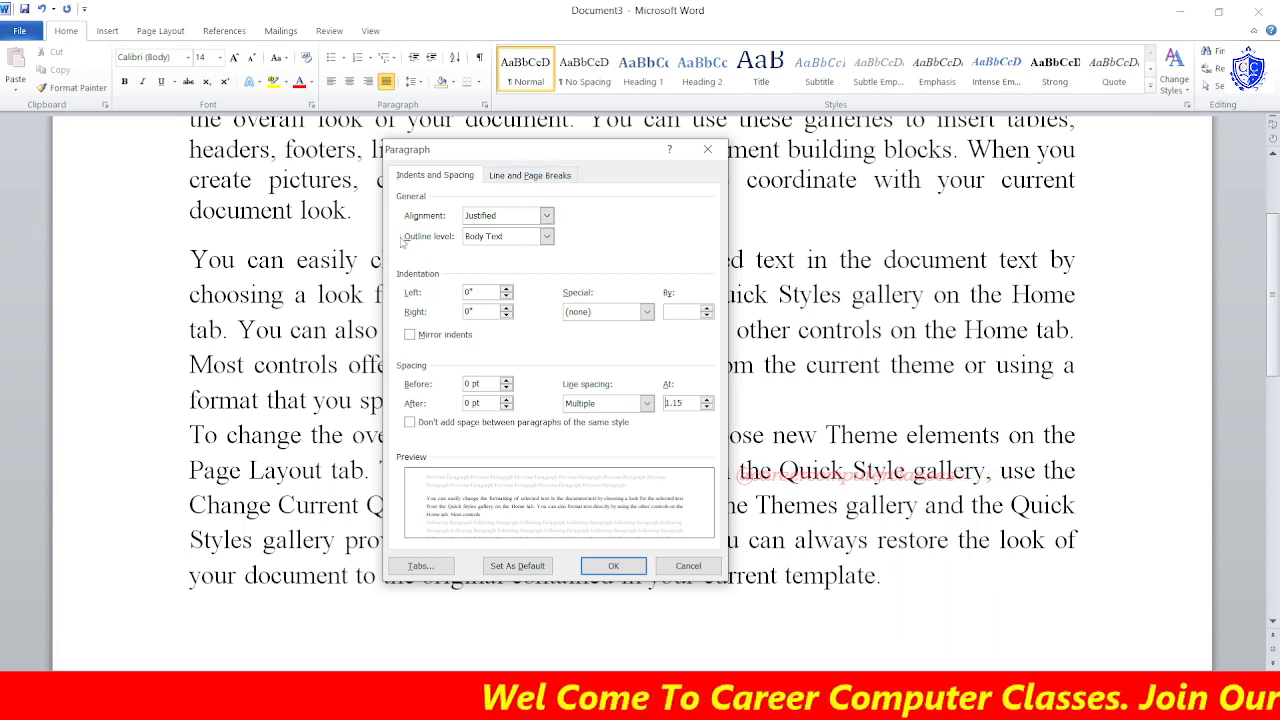
click(485, 238)
click(490, 241)
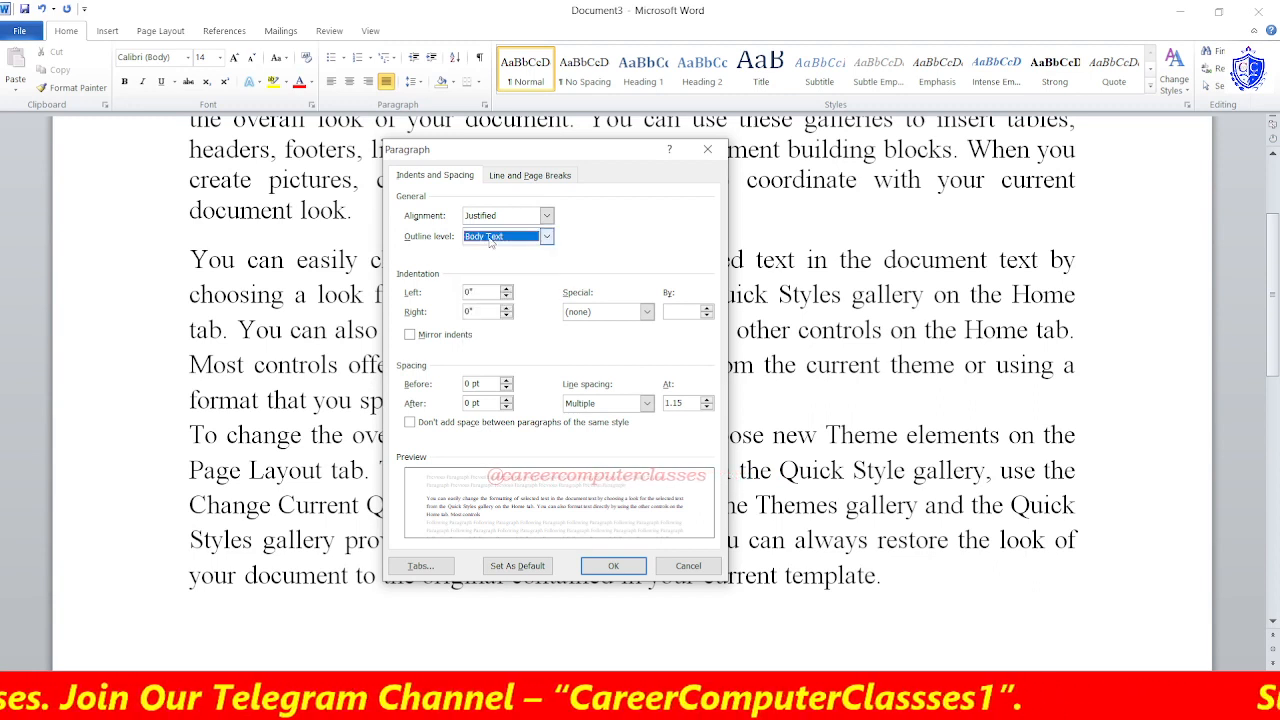
click(490, 241)
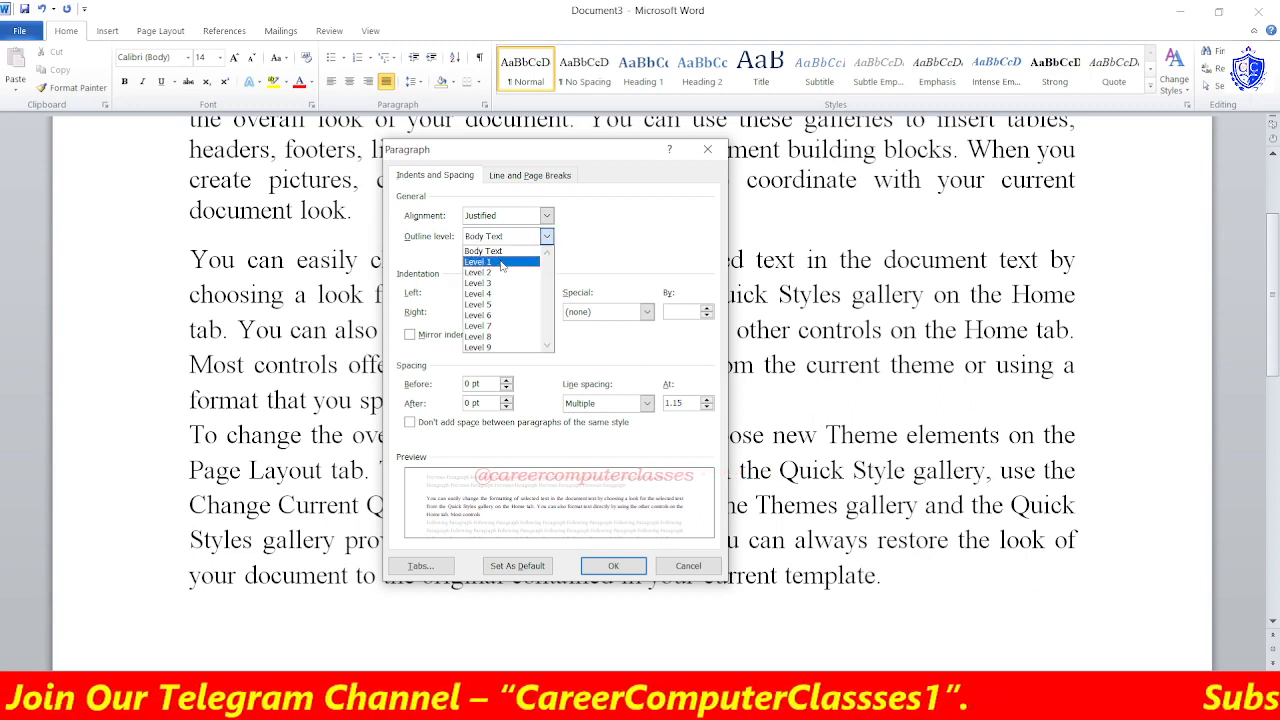
click(502, 272)
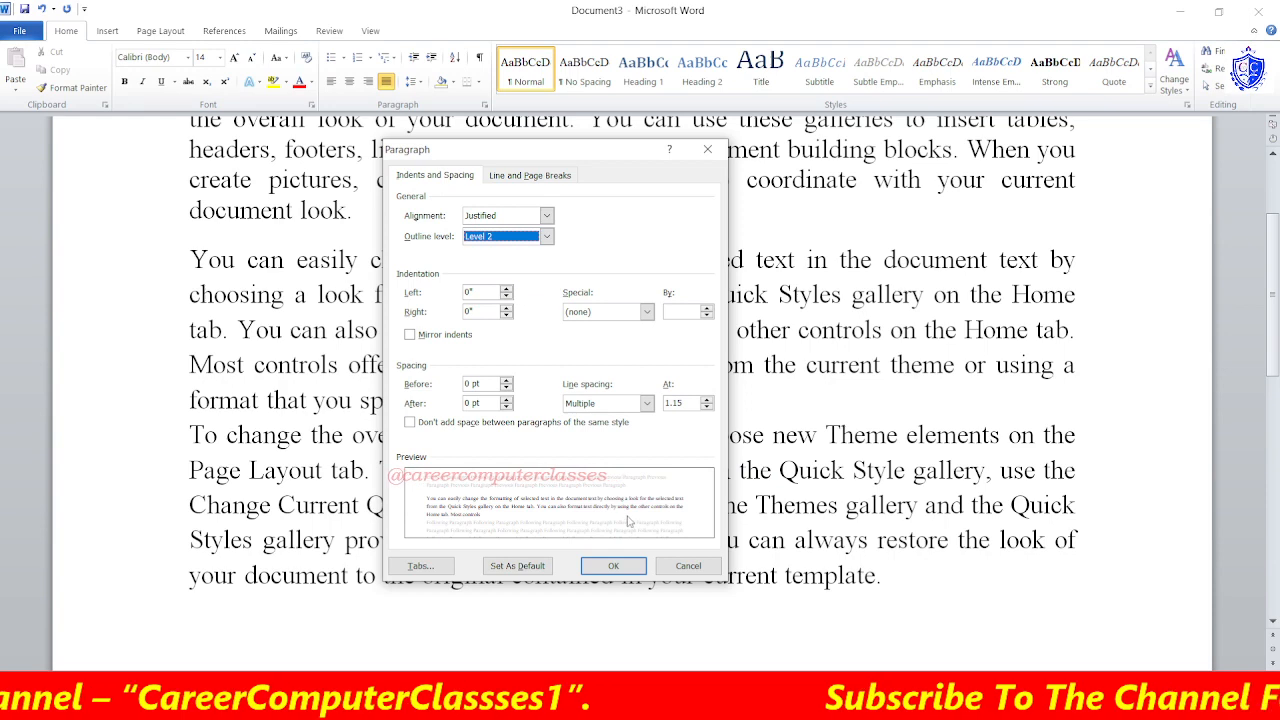
click(608, 566)
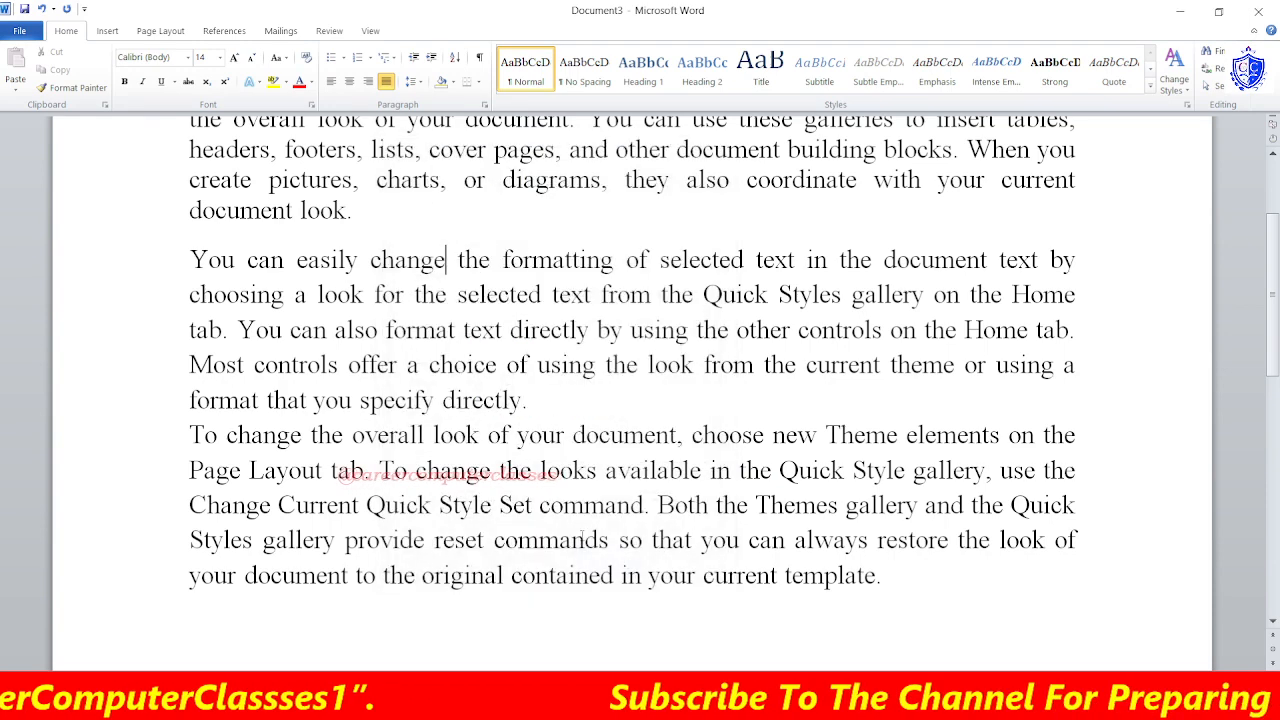
Switch the document to Outline view.
scroll(462, 272, up, 3)
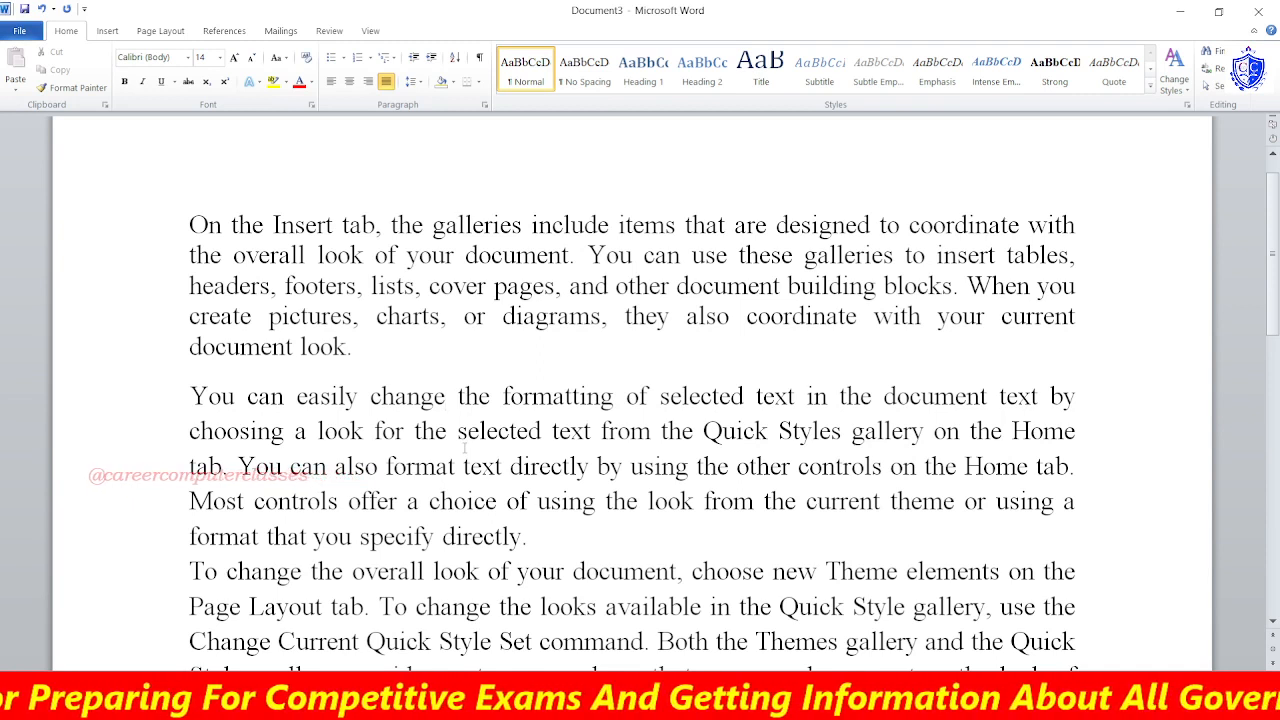
click(370, 32)
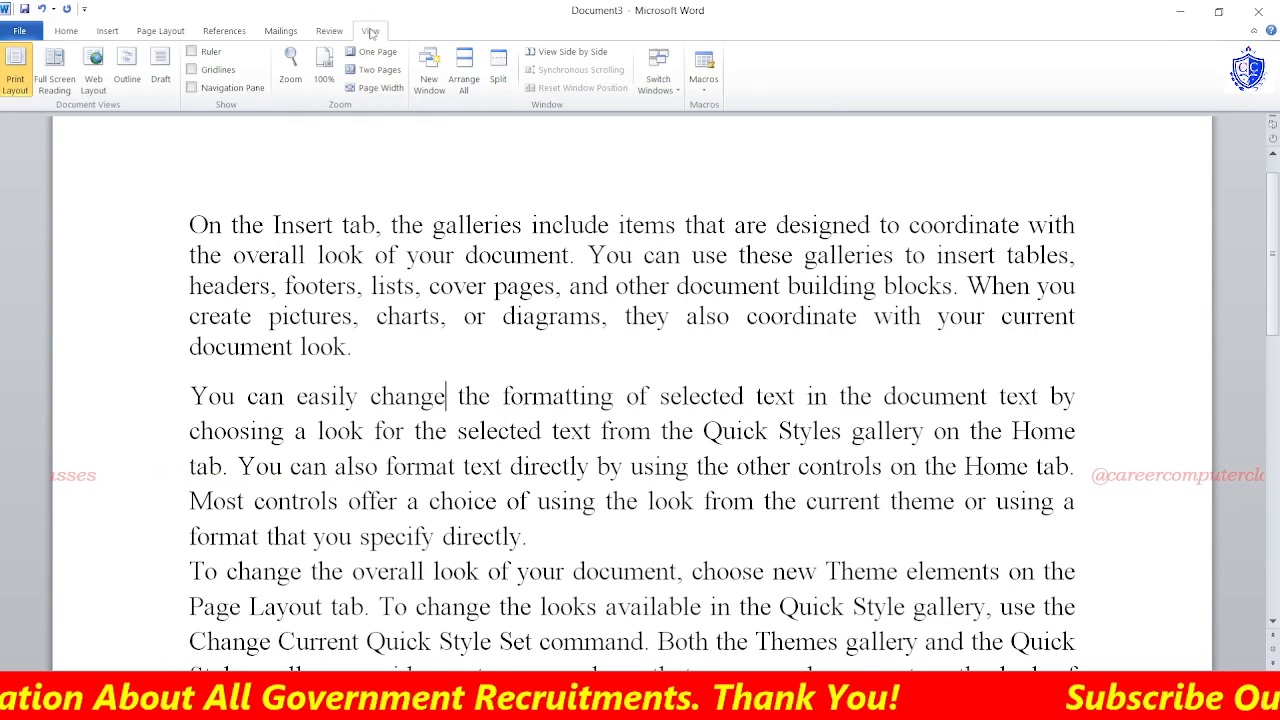
click(126, 86)
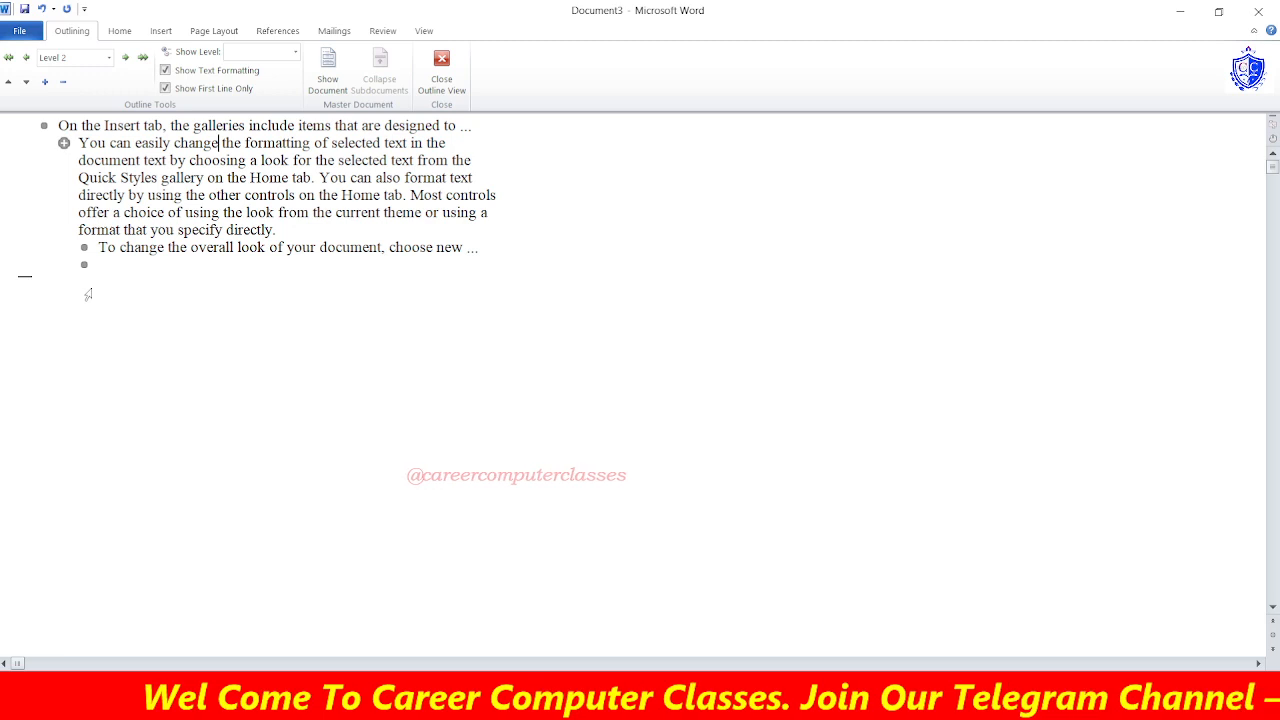
Set the paragraph beginning "You can easily change" to Level 4 and demote it twice to Level 6.
click(120, 212)
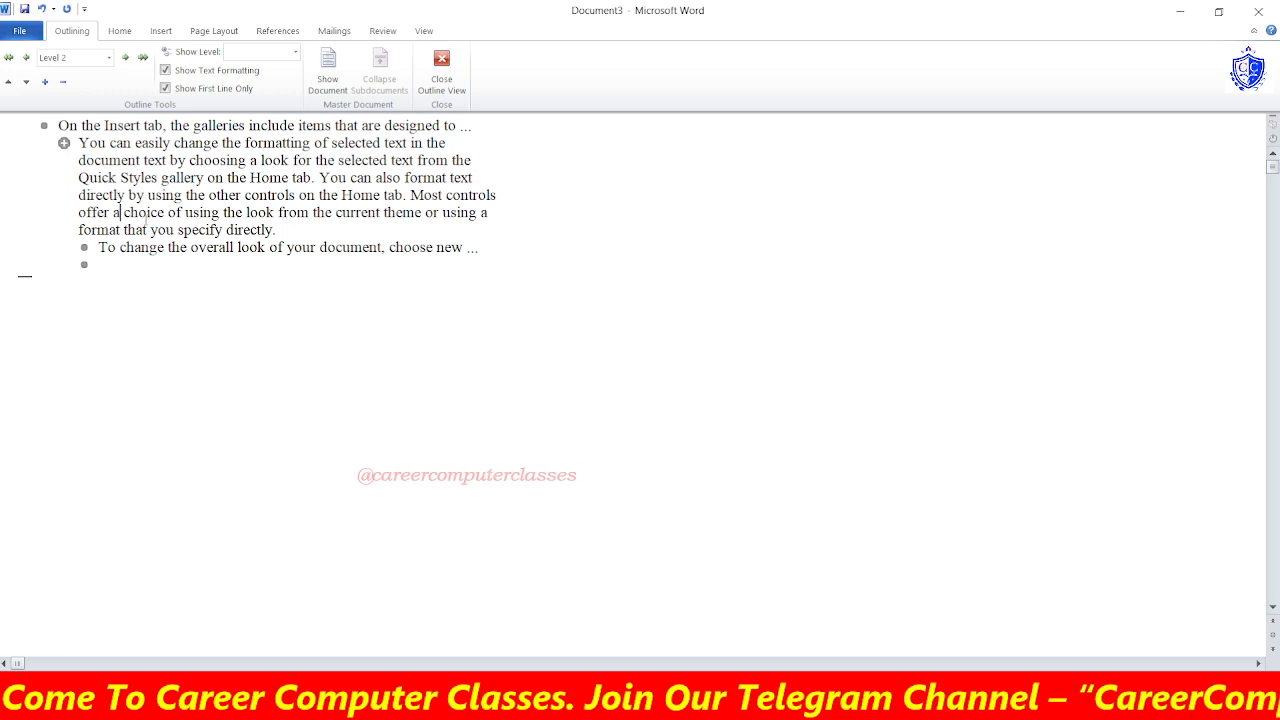
click(111, 62)
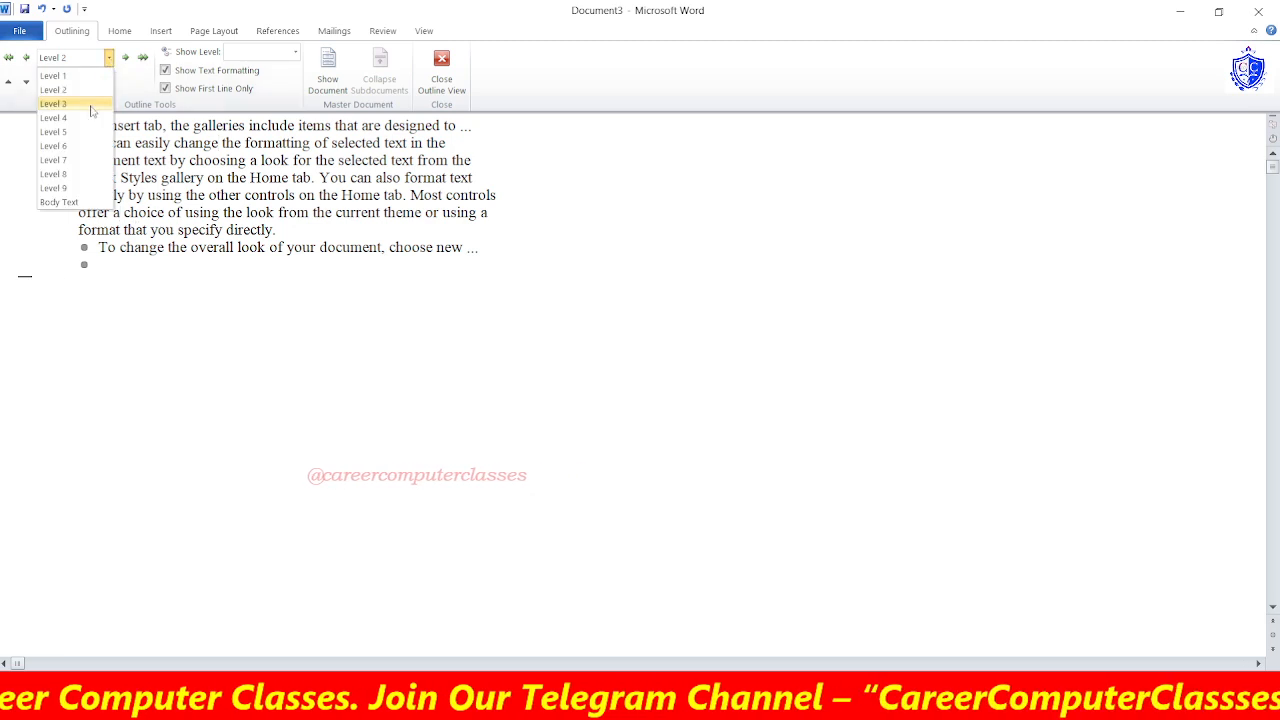
click(60, 116)
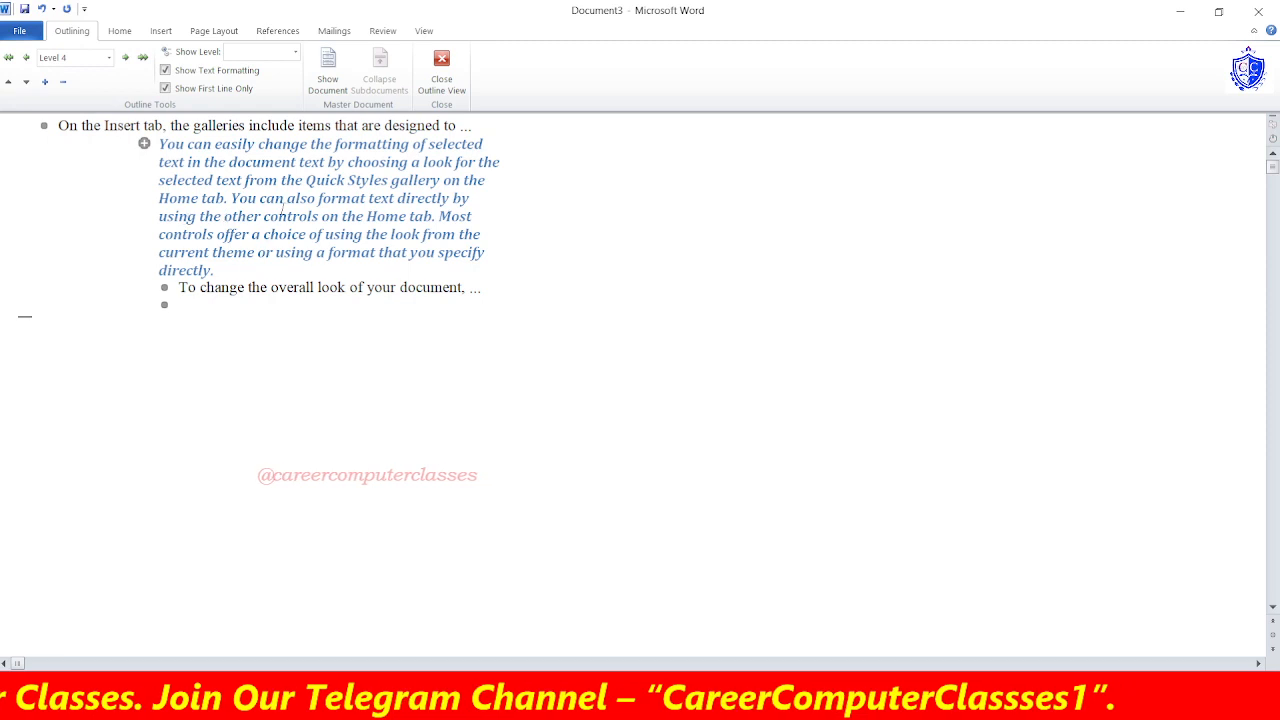
click(125, 60)
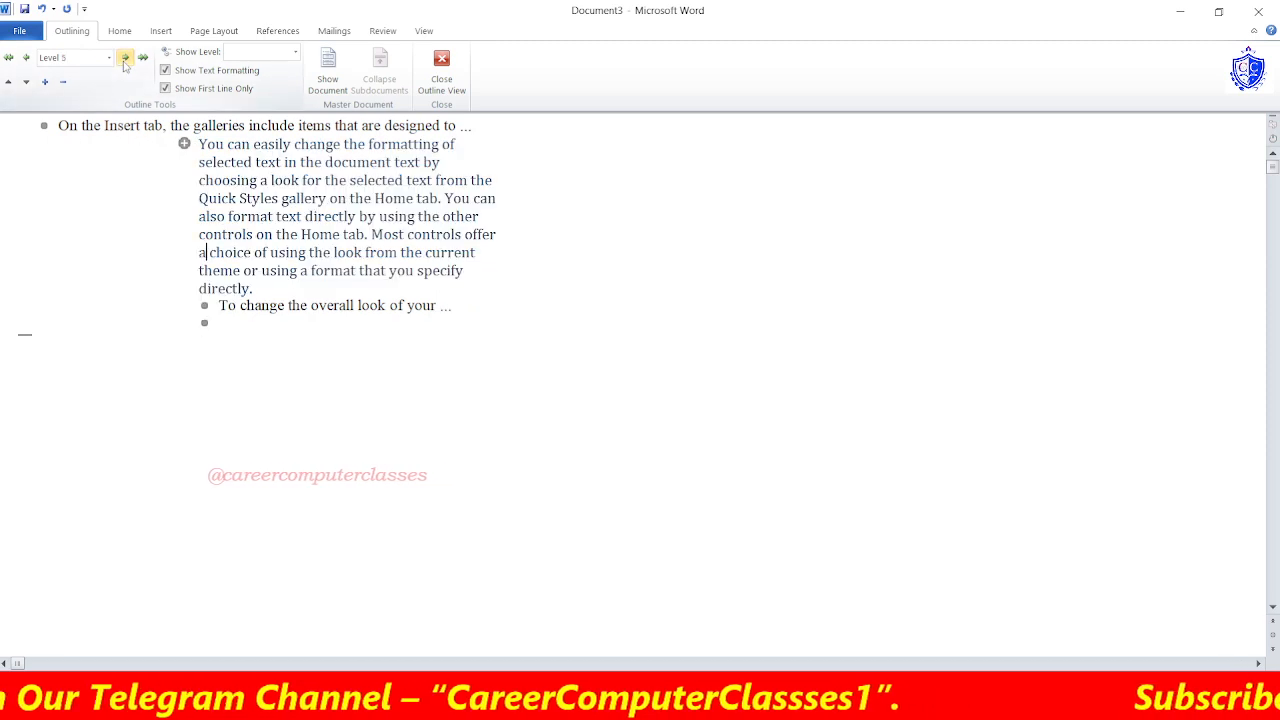
click(125, 60)
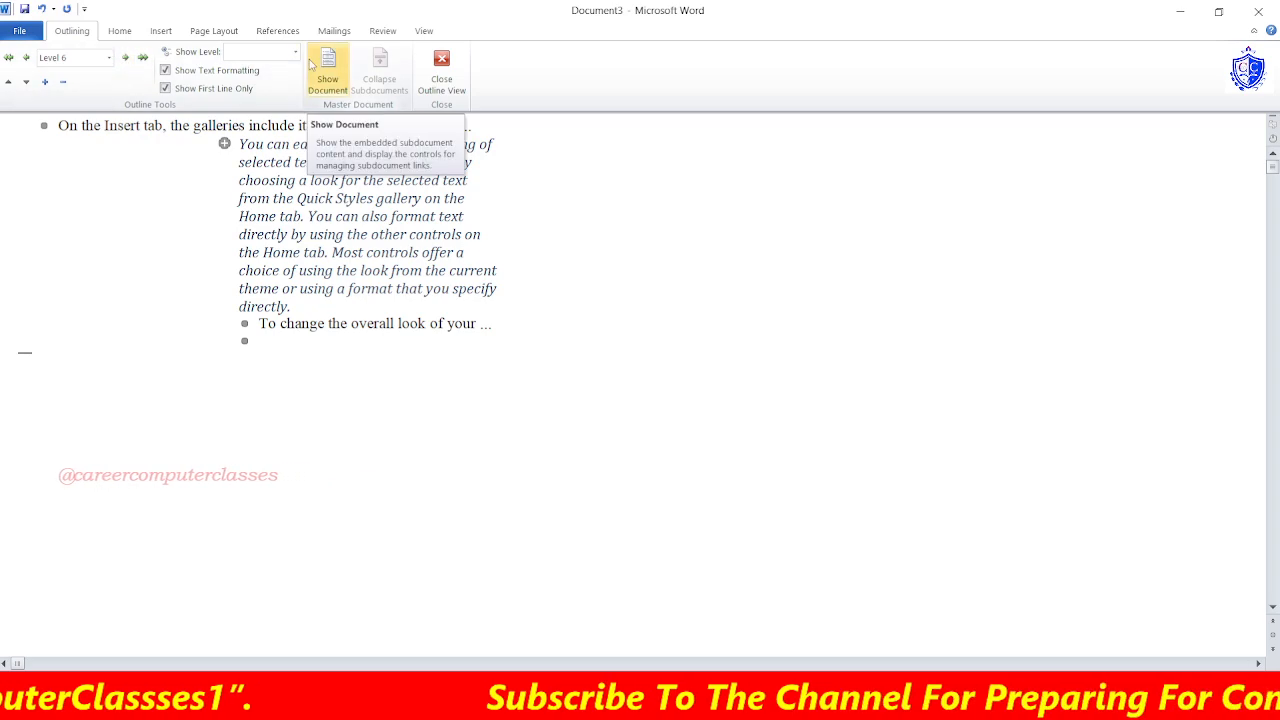
Close Outline view and return to the document's page view with the text formatting commands.
click(441, 68)
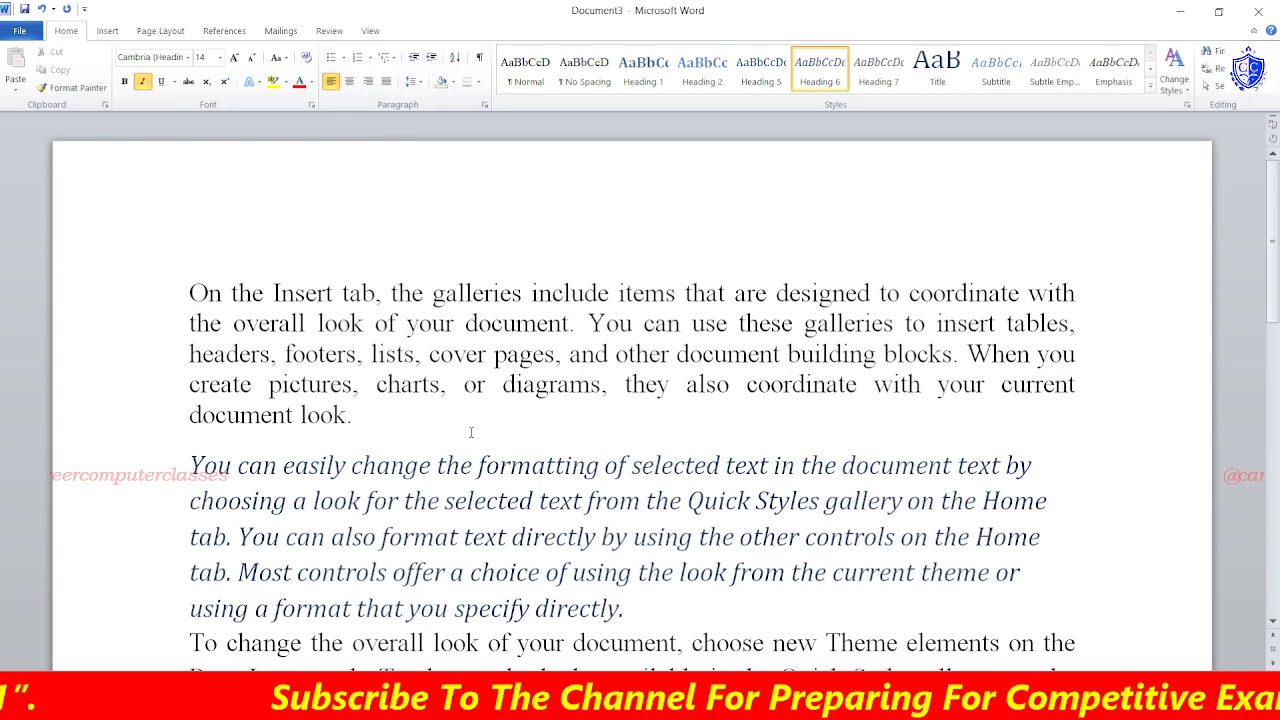
scroll(471, 433, down, 1)
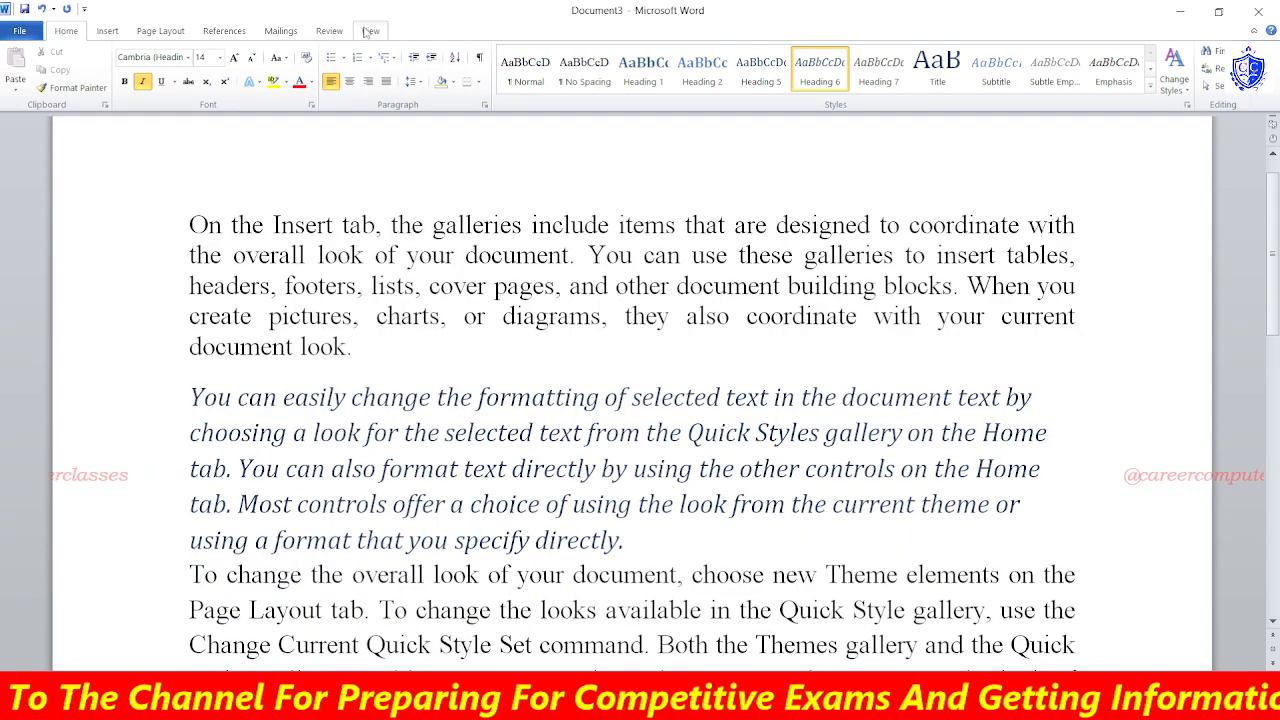
click(370, 31)
click(70, 32)
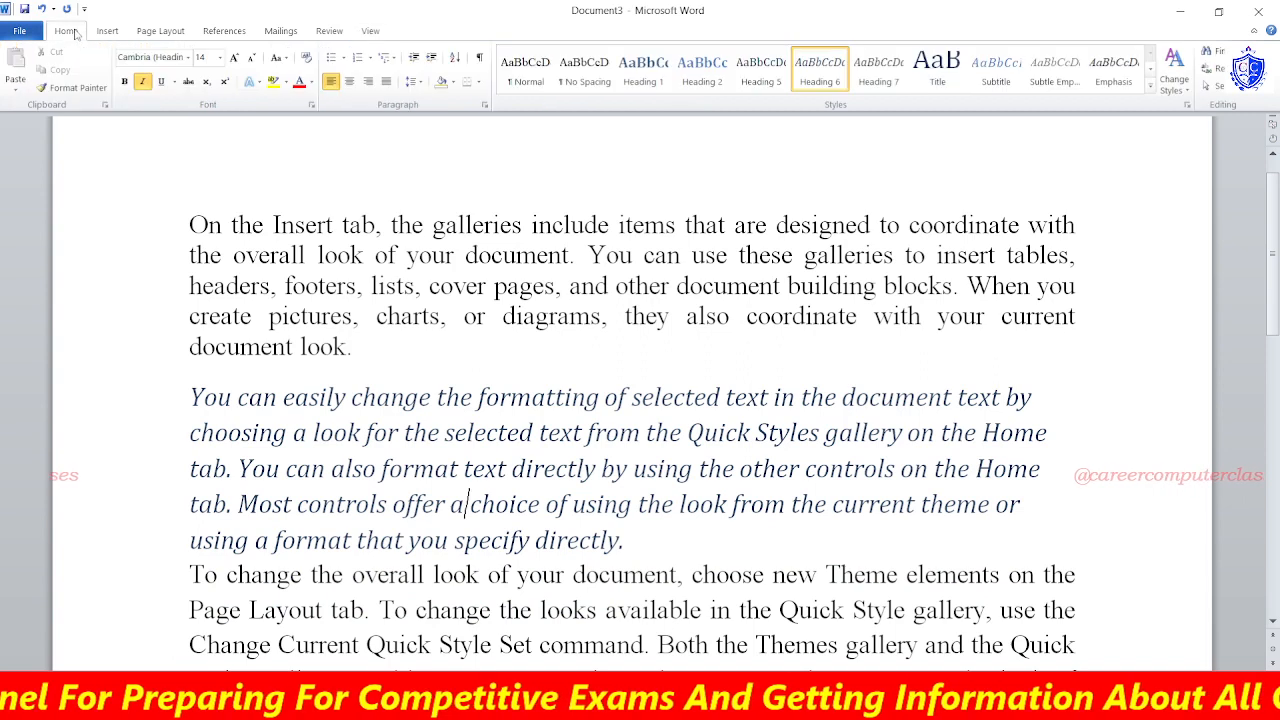
Give the first paragraph, beginning "On the Insert tab", a left indent of 1 inch in the paragraph settings and apply it.
click(410, 81)
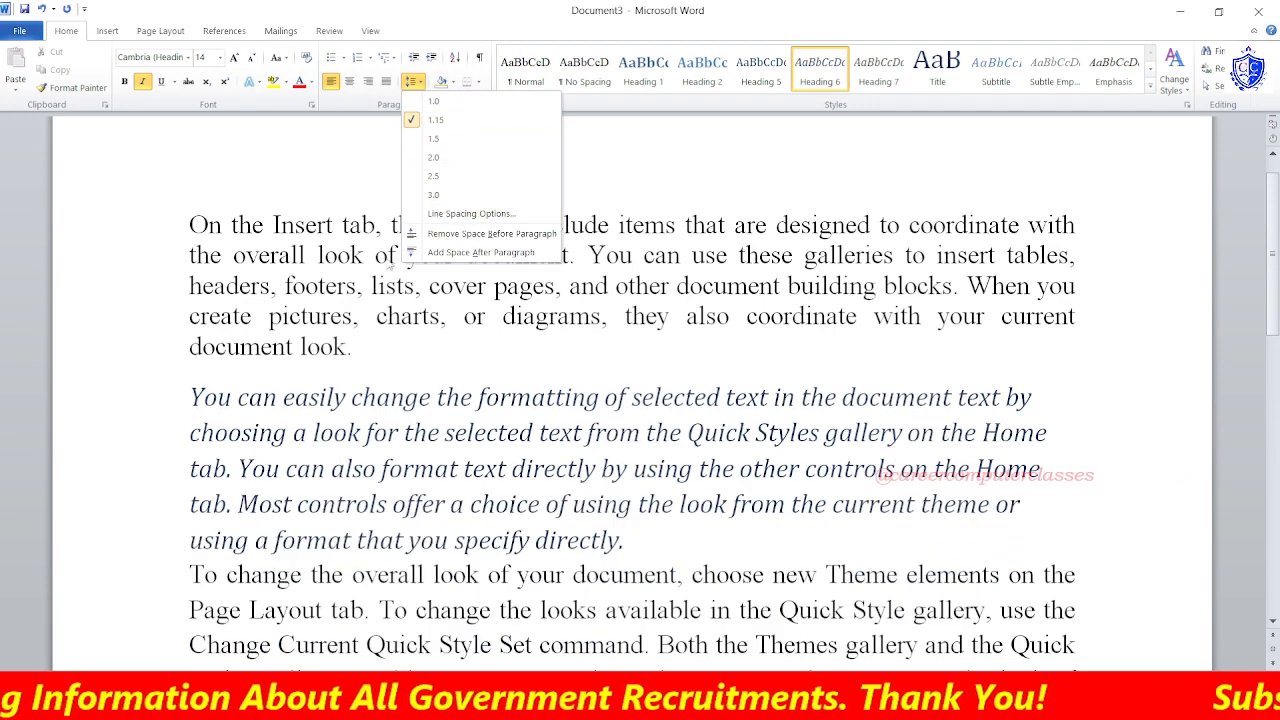
click(376, 255)
click(410, 81)
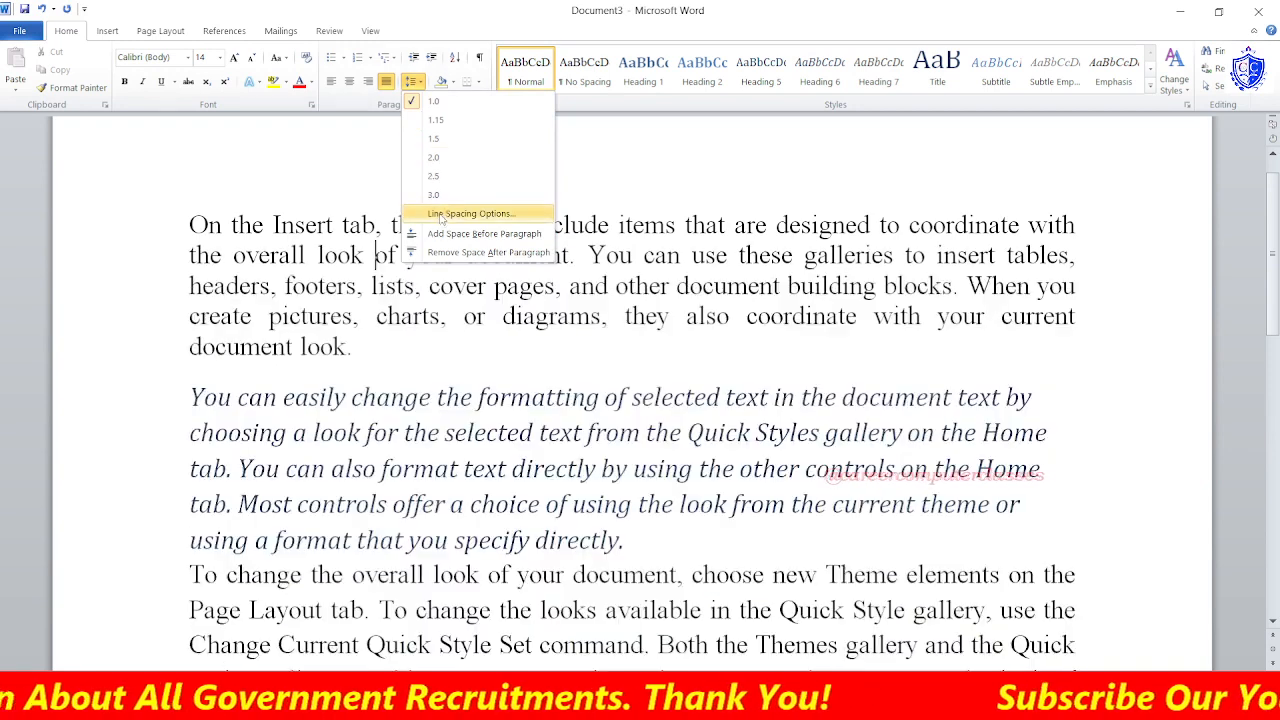
click(457, 214)
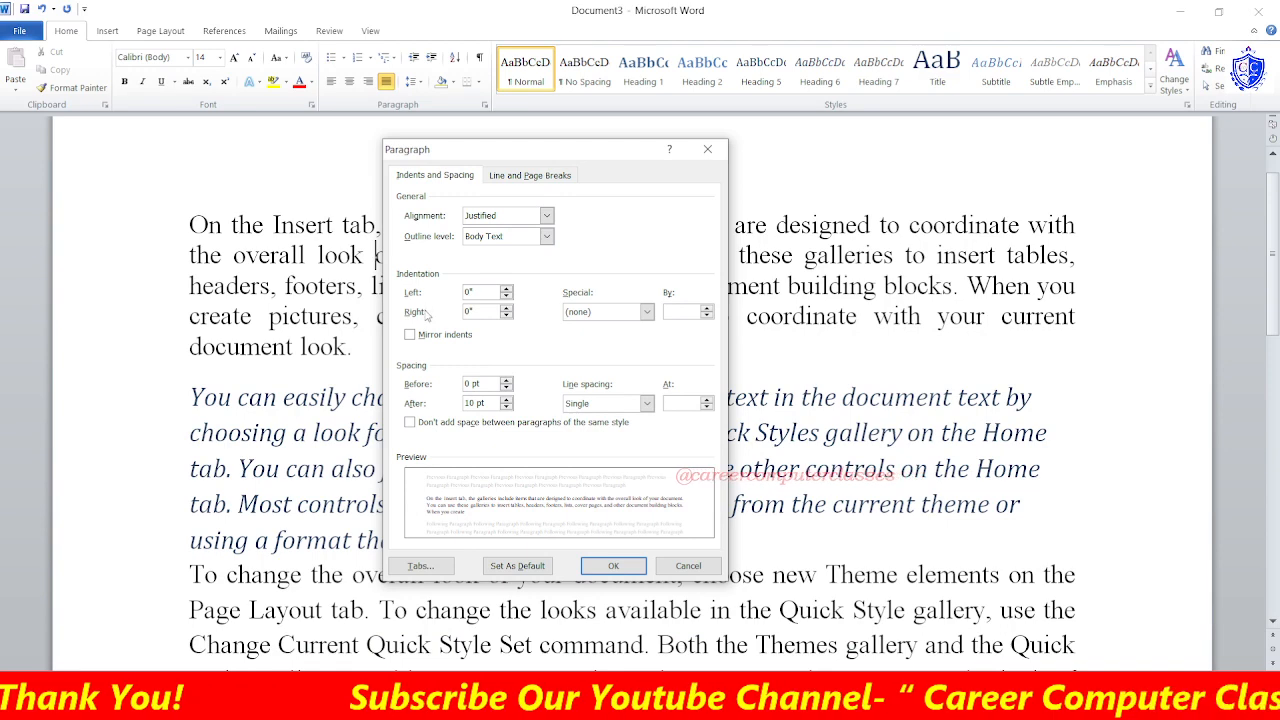
drag(425, 150, 679, 182)
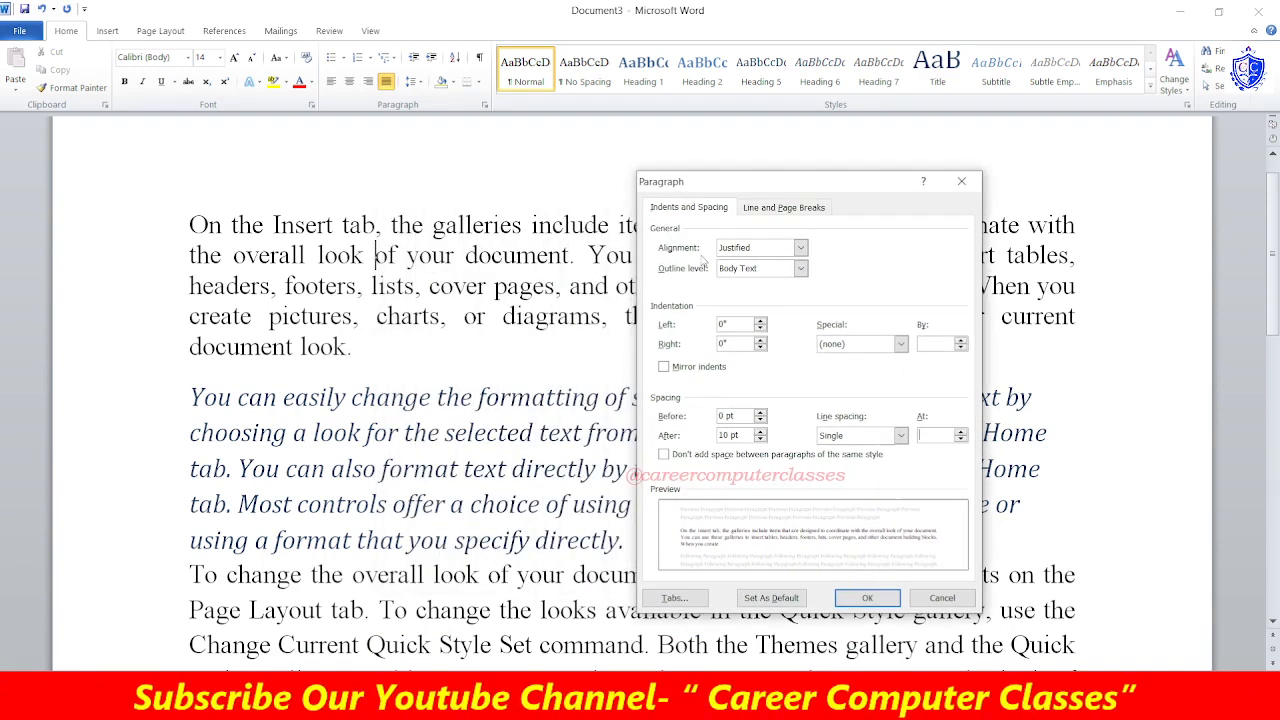
click(760, 324)
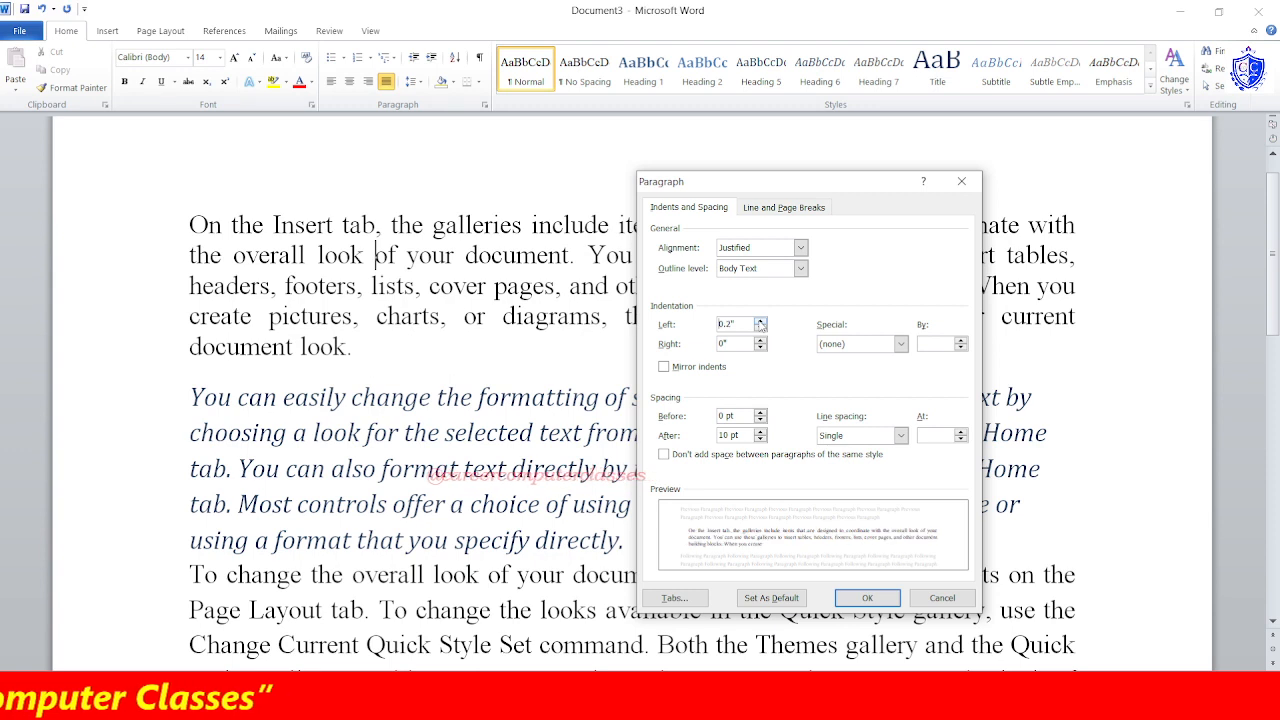
click(760, 324)
click(760, 324)
click(760, 324)
click(760, 324)
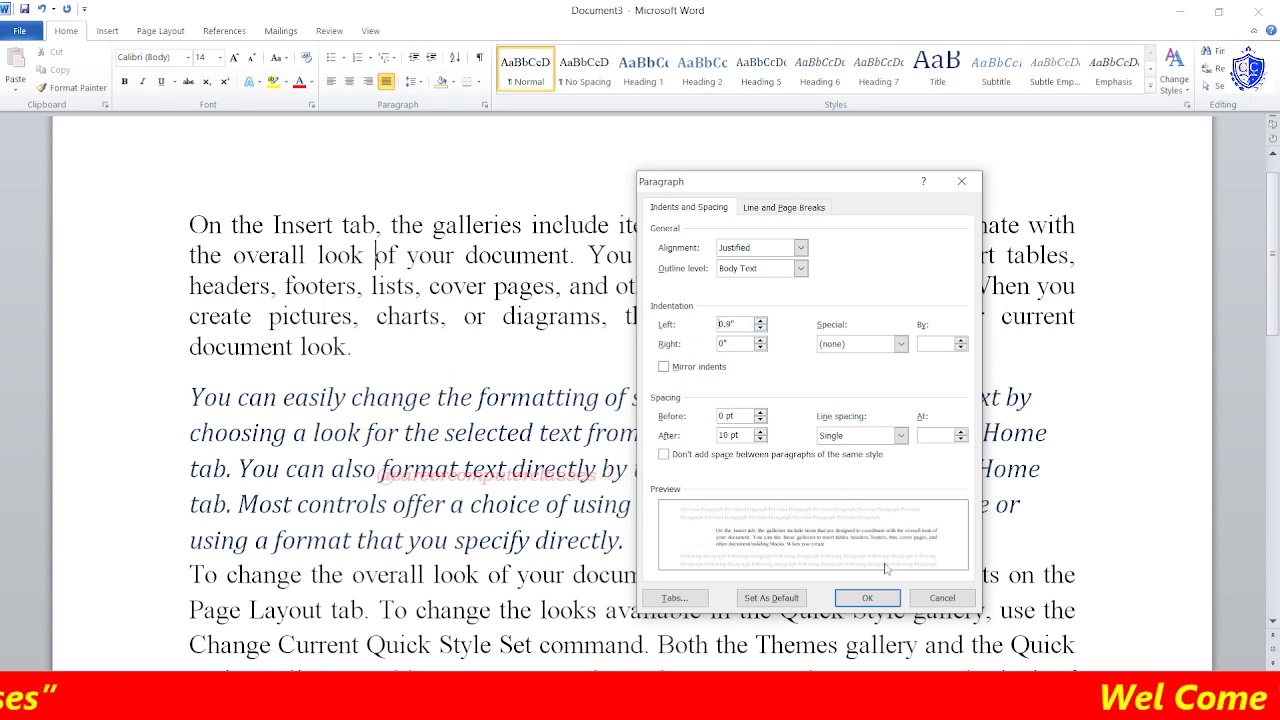
click(760, 324)
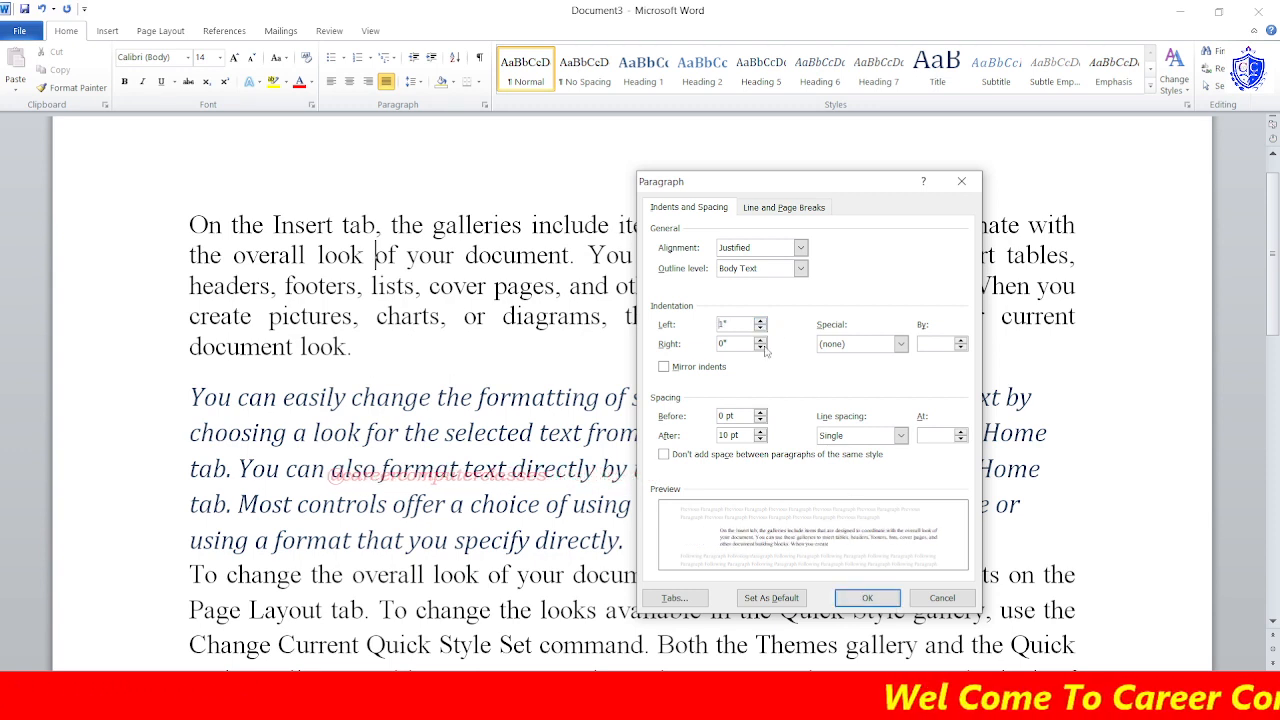
click(862, 602)
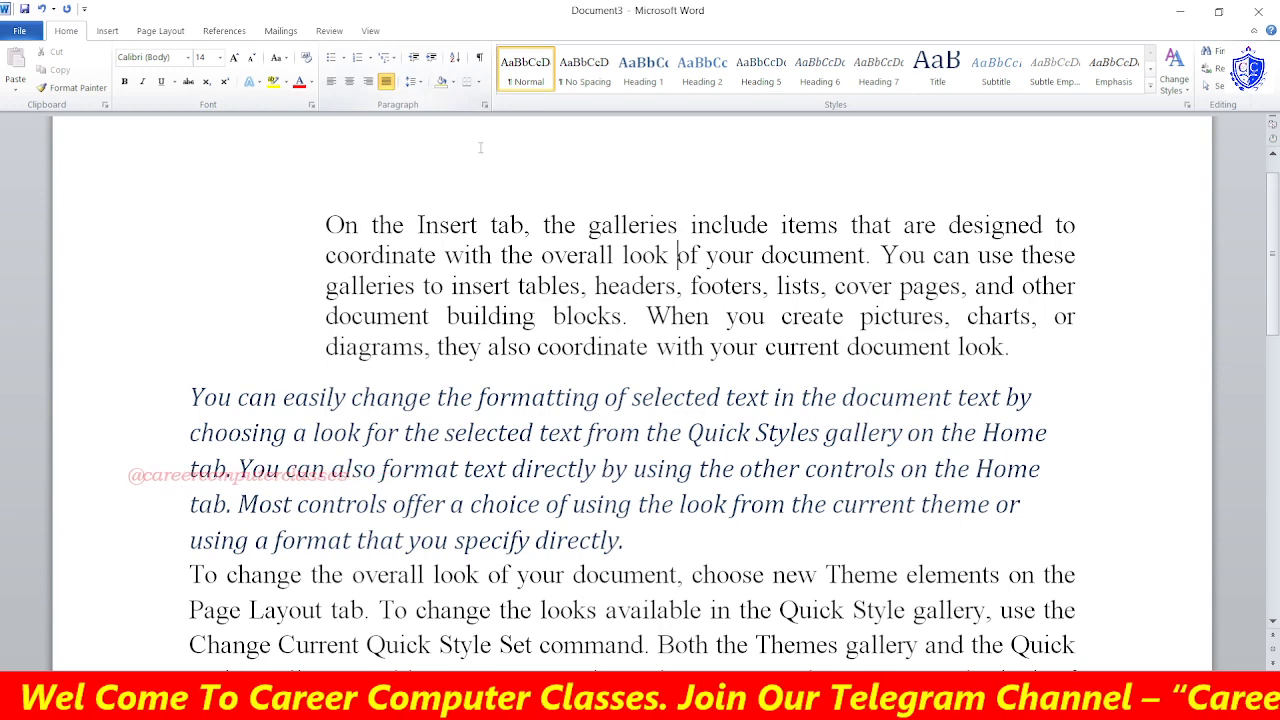
Reset the first paragraph's left indent to 0 inches, set its right indent to 1.3 inches and apply both.
click(484, 104)
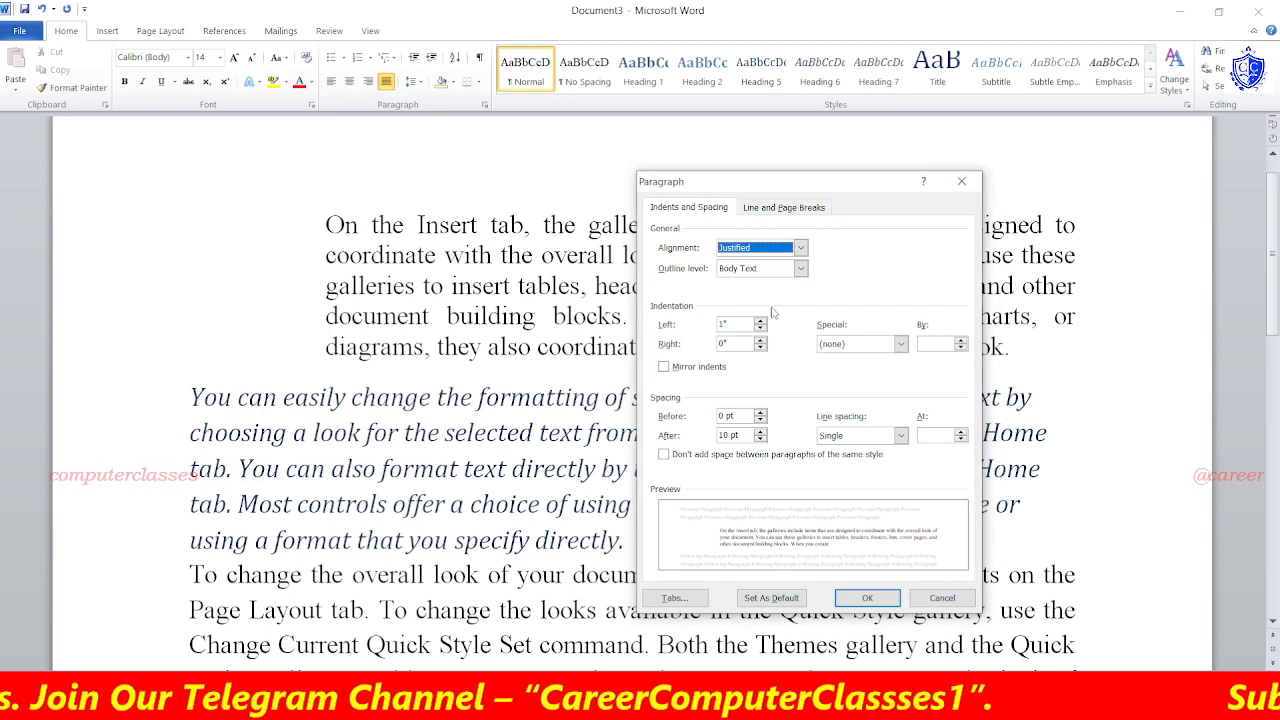
click(760, 328)
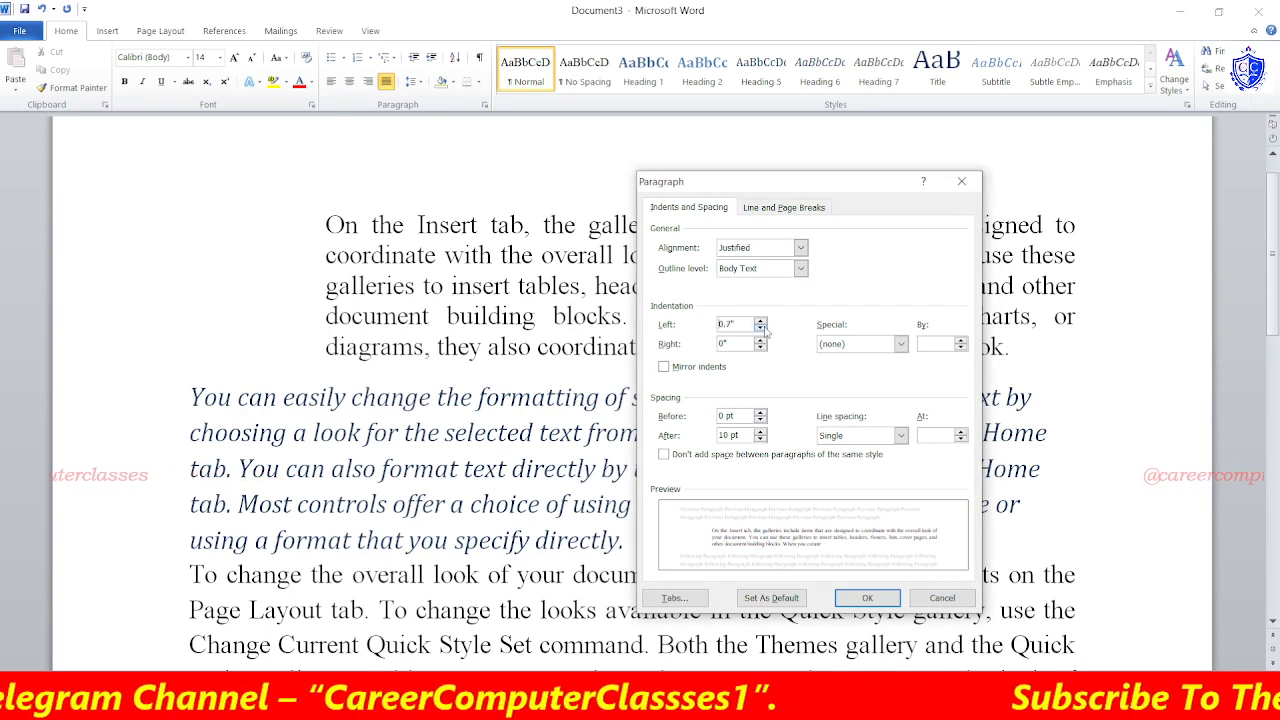
click(760, 328)
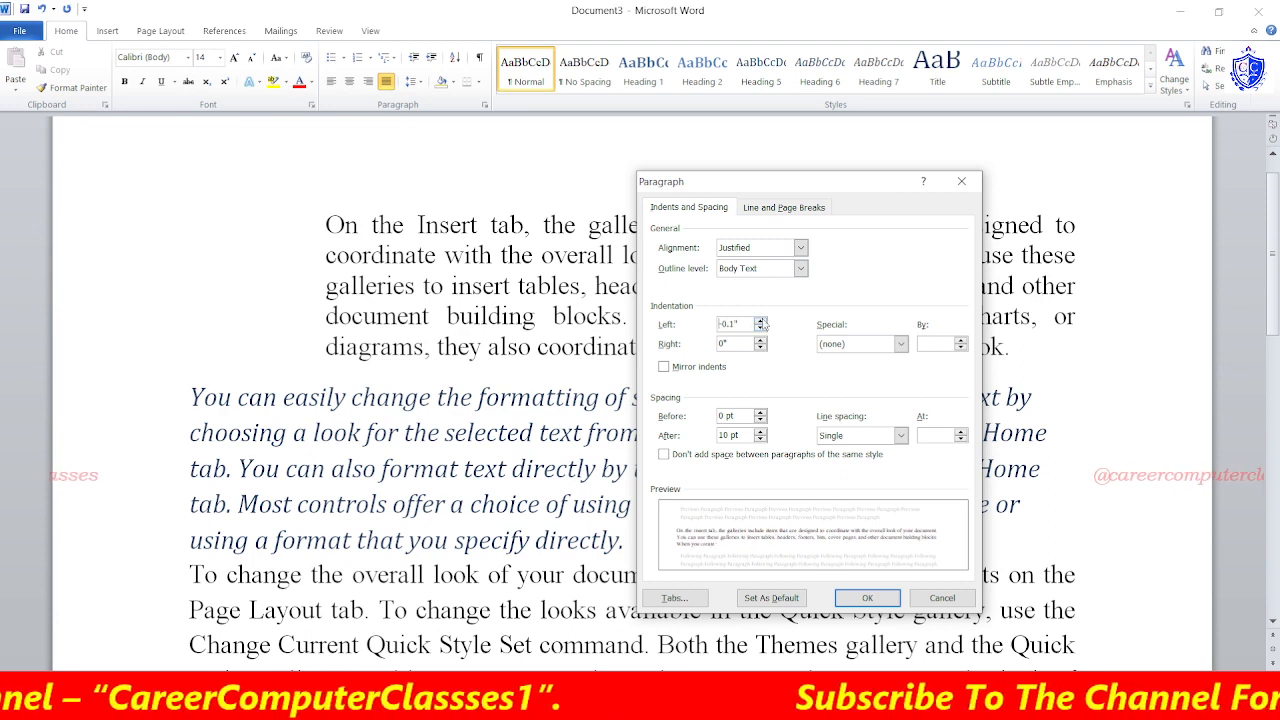
click(760, 328)
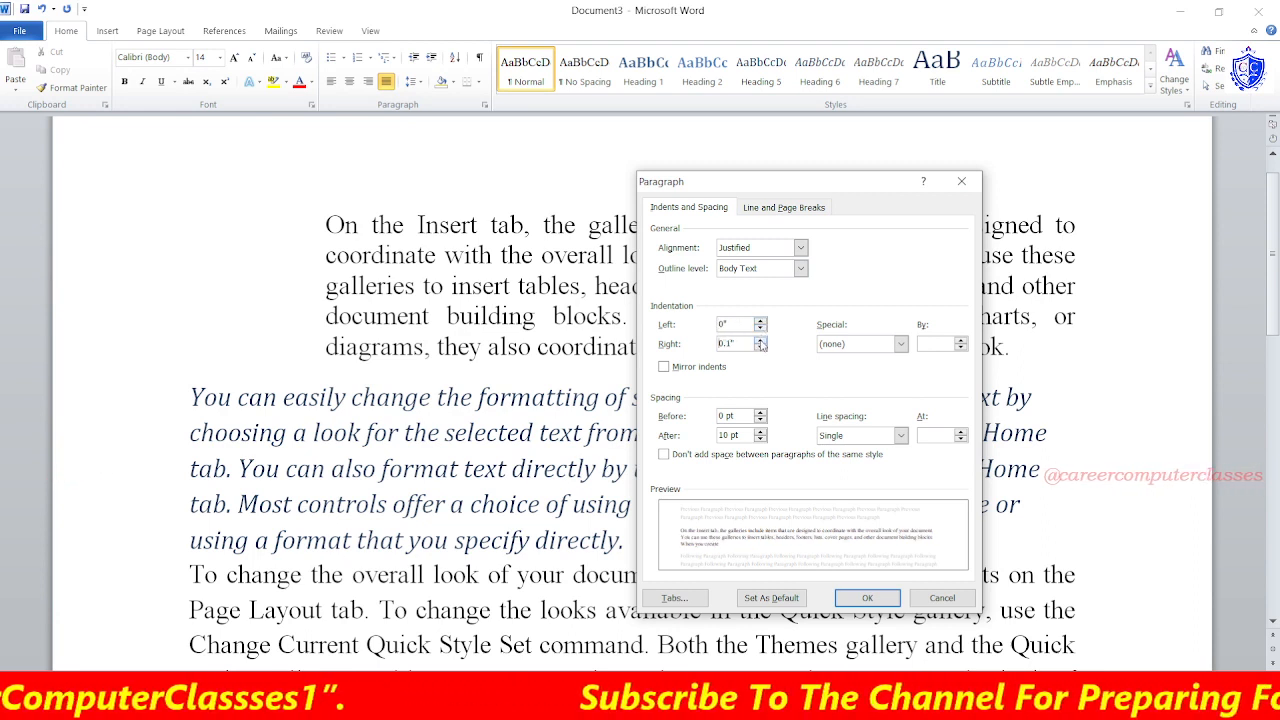
click(760, 339)
click(760, 339)
click(760, 339)
click(760, 339)
click(760, 339)
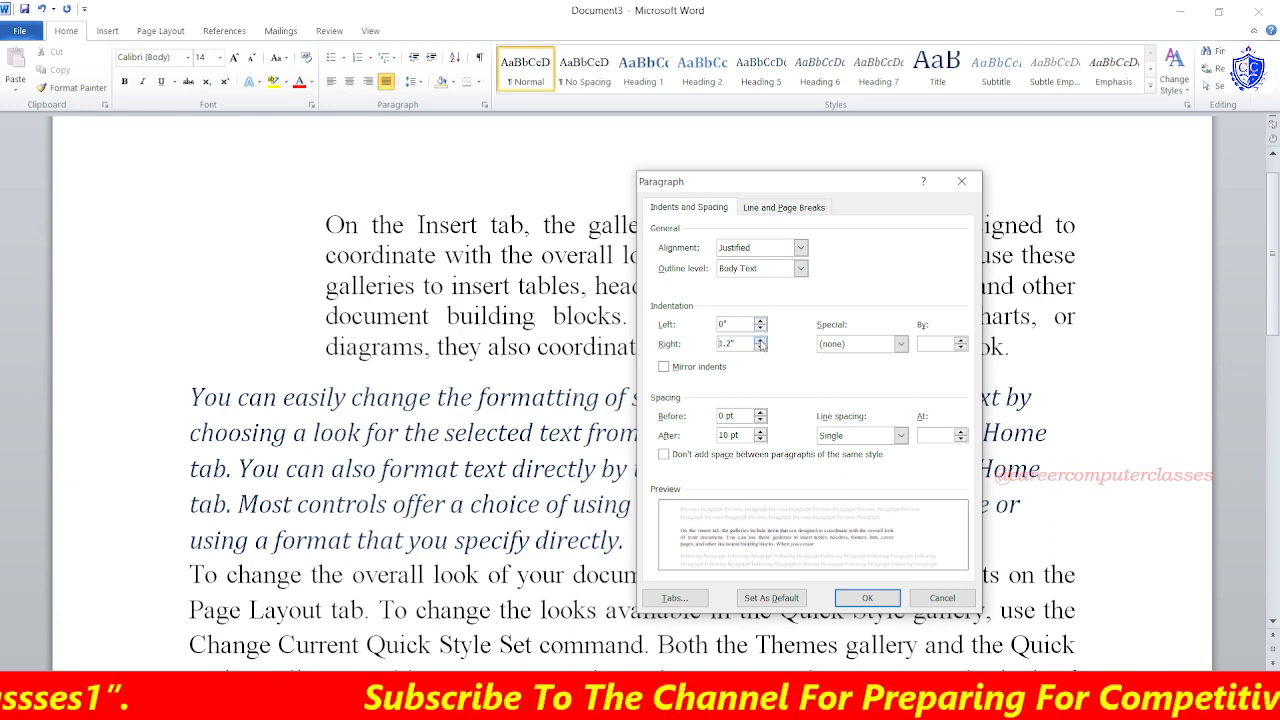
click(760, 339)
click(760, 339)
click(760, 339)
click(855, 599)
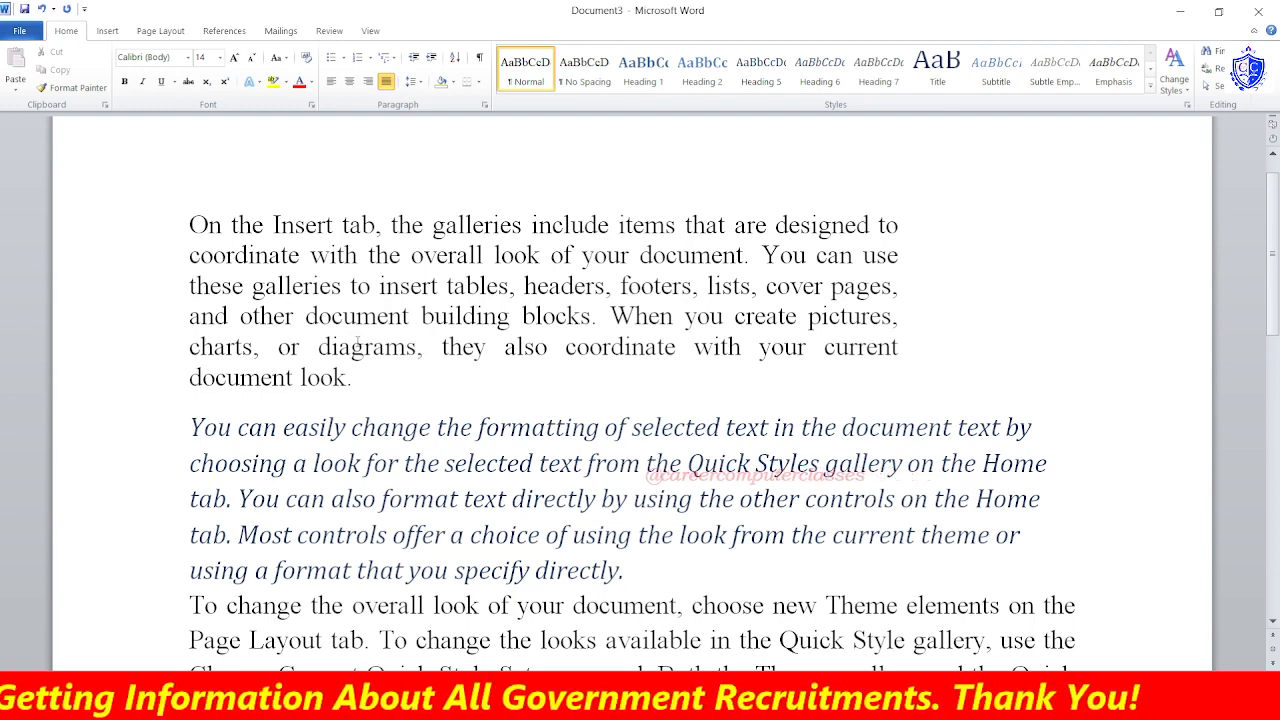
Turn on mirror indents for the first paragraph in the paragraph settings.
click(484, 105)
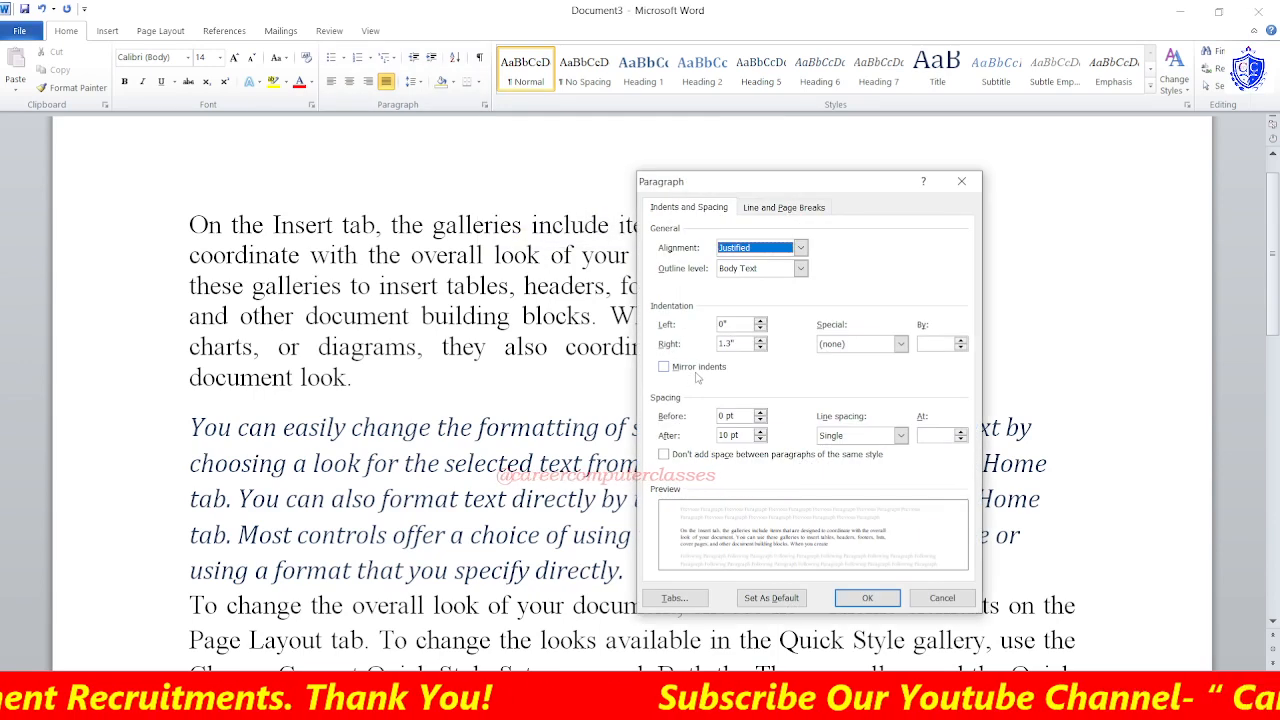
click(697, 370)
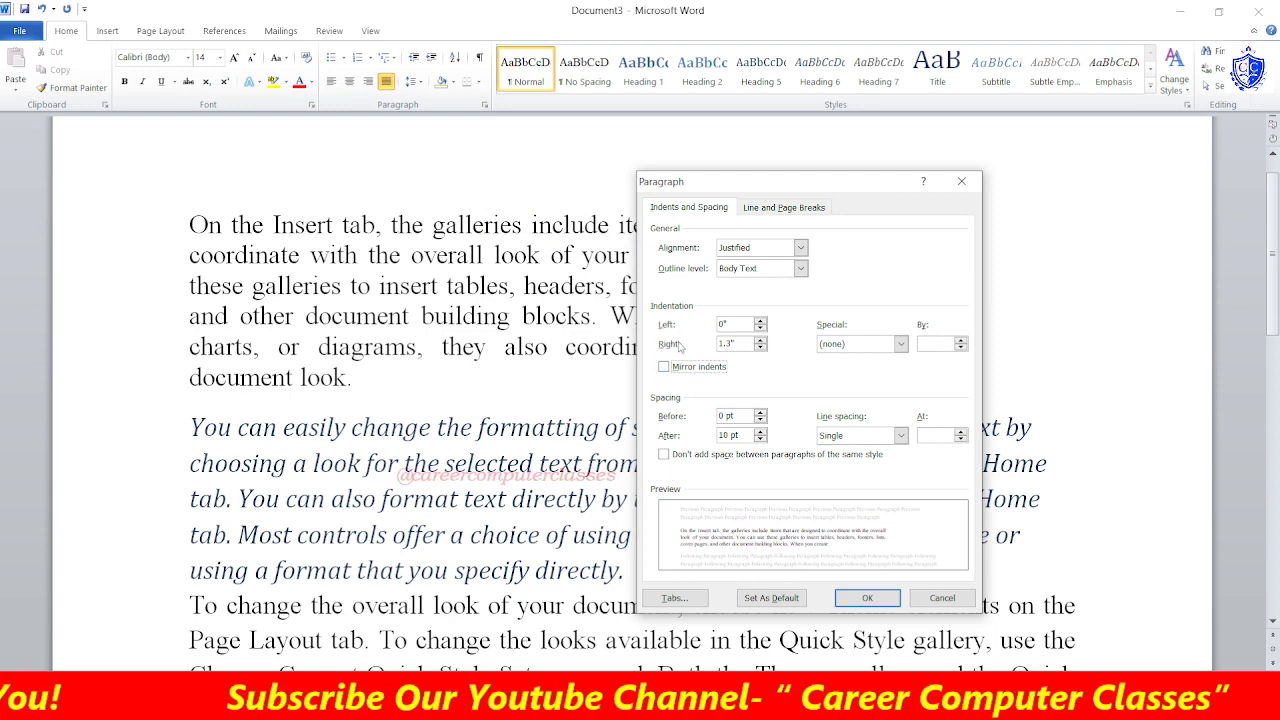
click(683, 372)
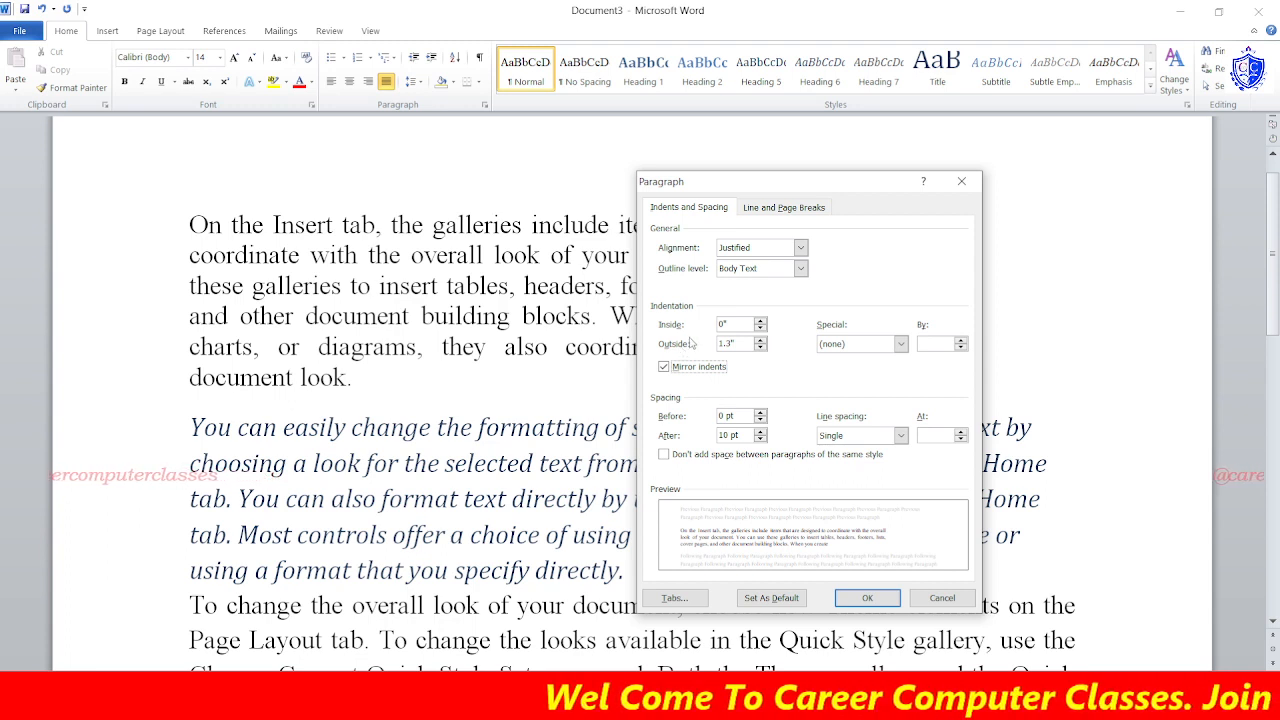
Set the first paragraph's inside indent to 1 inch and apply the paragraph settings.
click(760, 320)
click(760, 320)
click(760, 320)
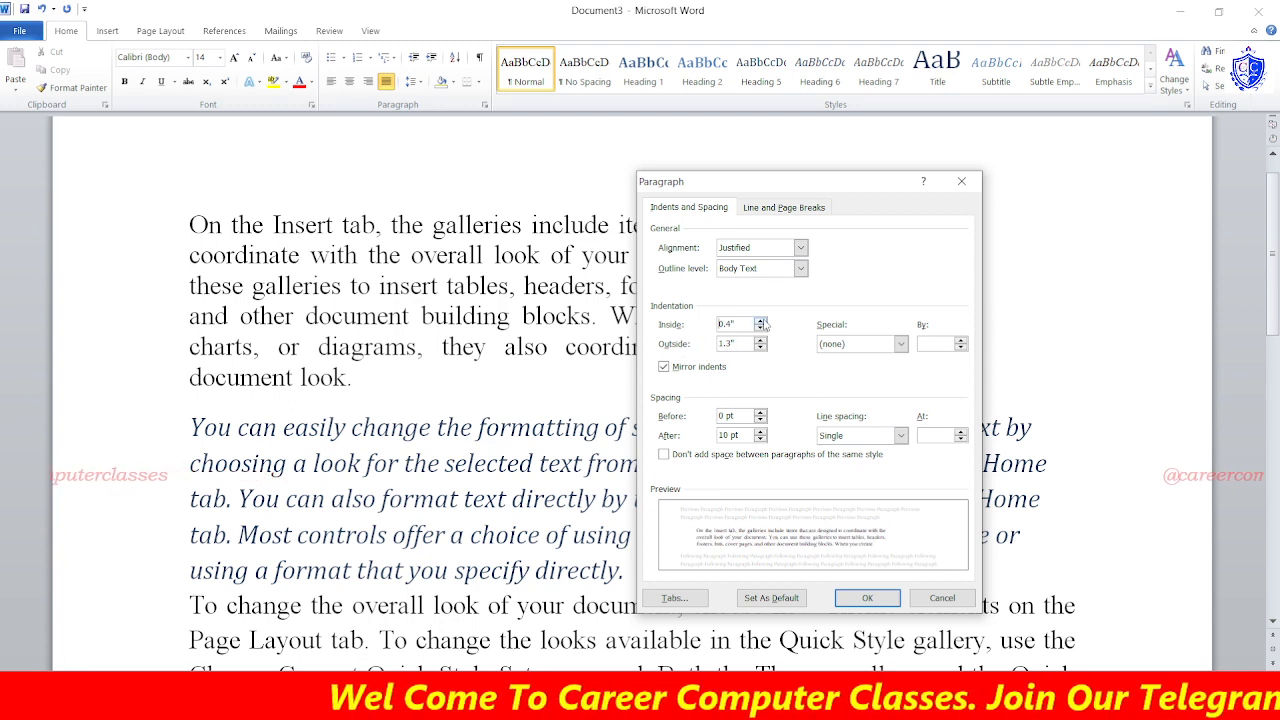
click(760, 320)
click(760, 320)
click(760, 321)
click(760, 321)
click(760, 321)
click(760, 321)
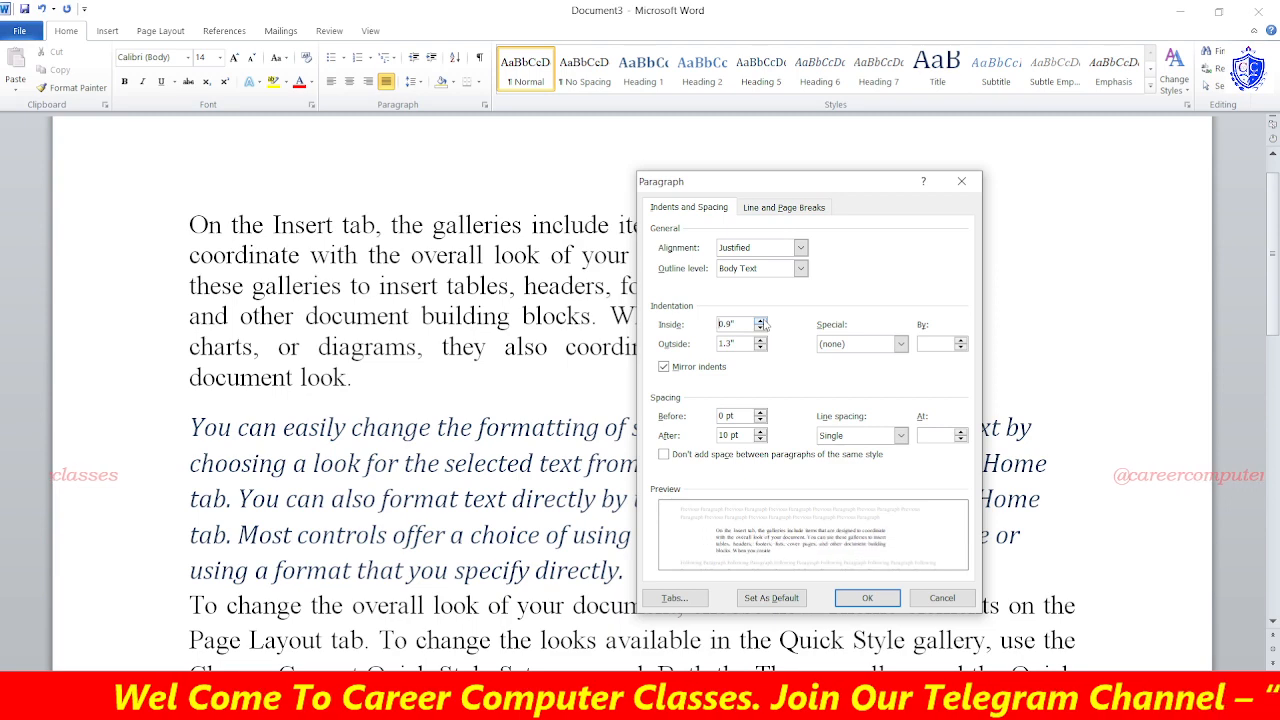
click(760, 321)
click(867, 597)
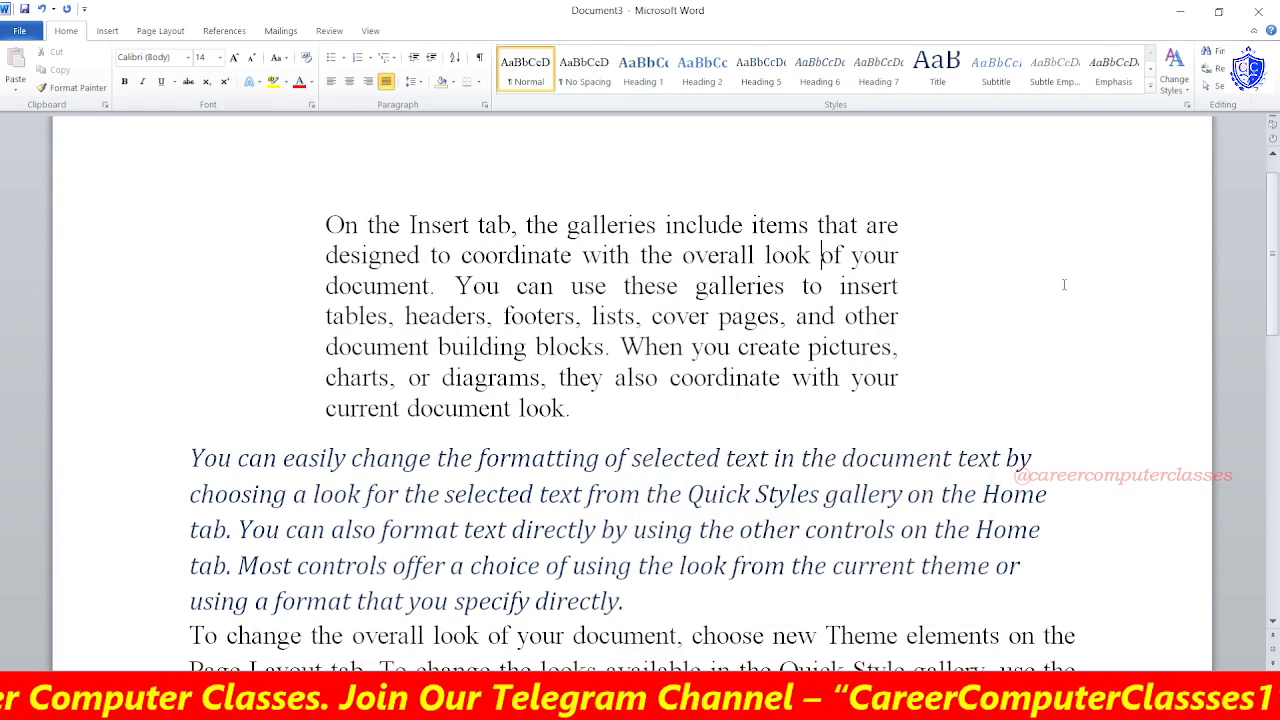
Apply a special first-line indent of 0.5 inch to the first paragraph.
click(485, 102)
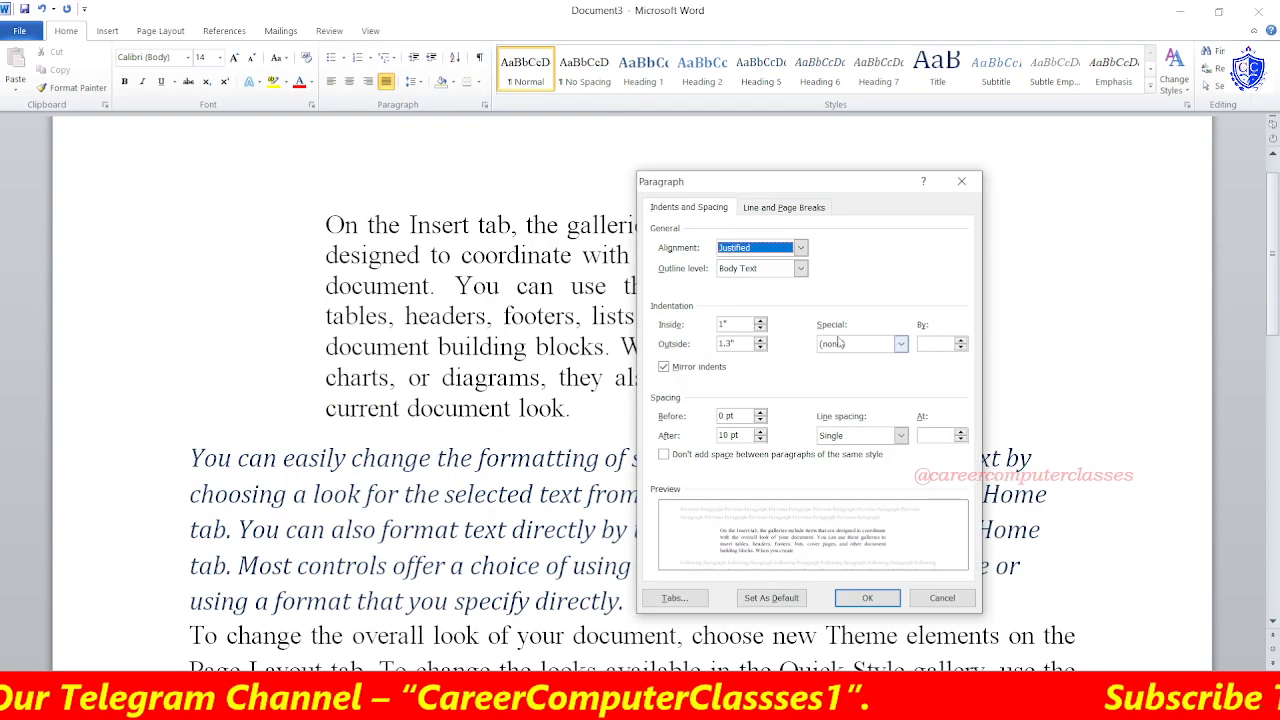
click(842, 344)
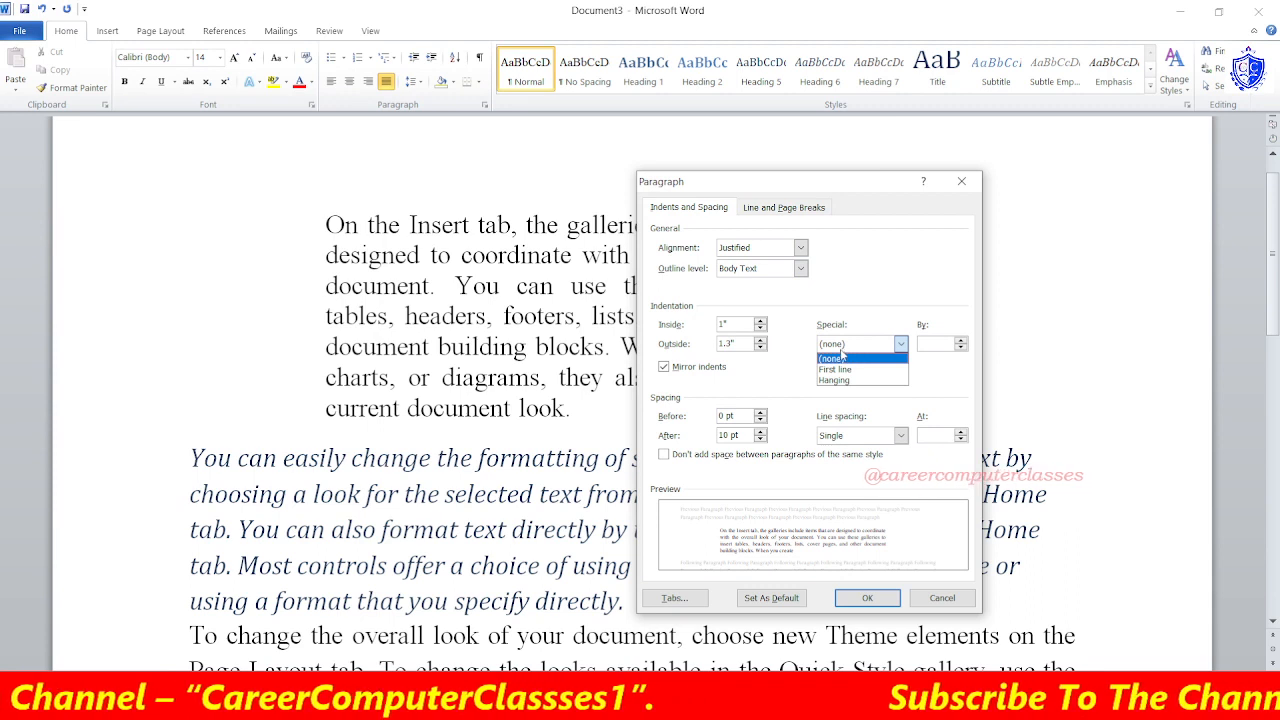
click(842, 350)
click(843, 346)
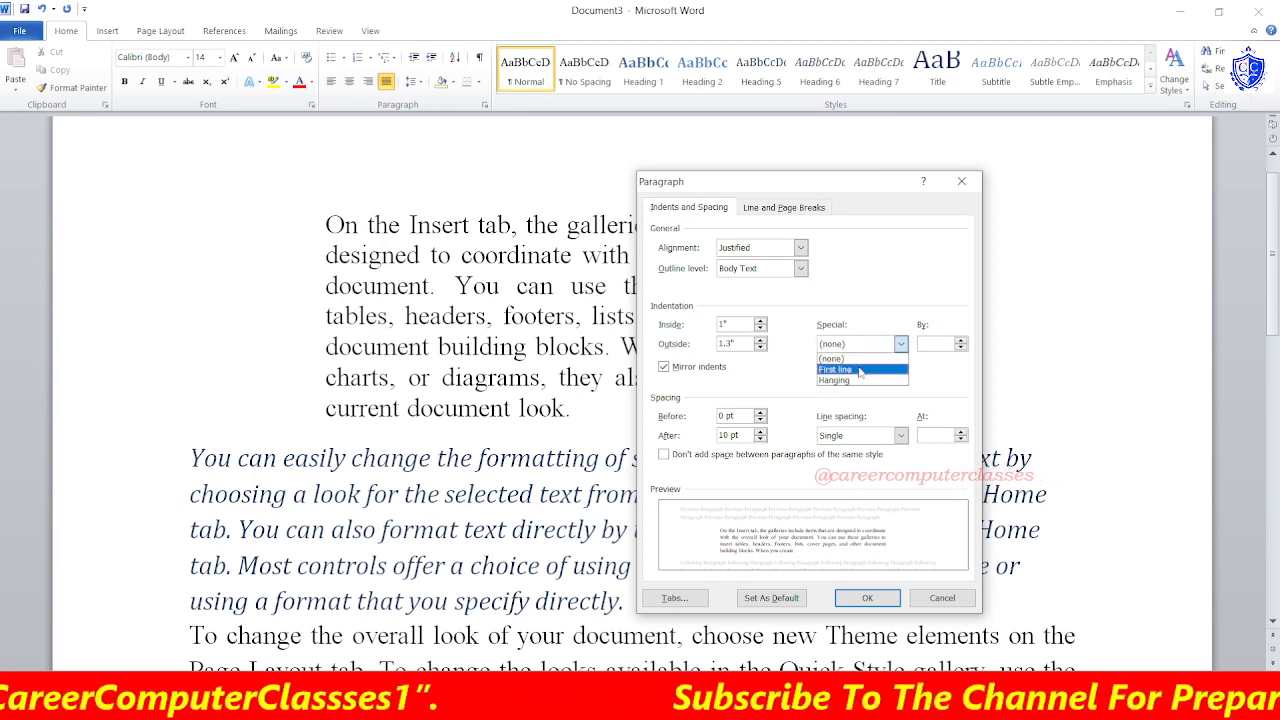
click(859, 370)
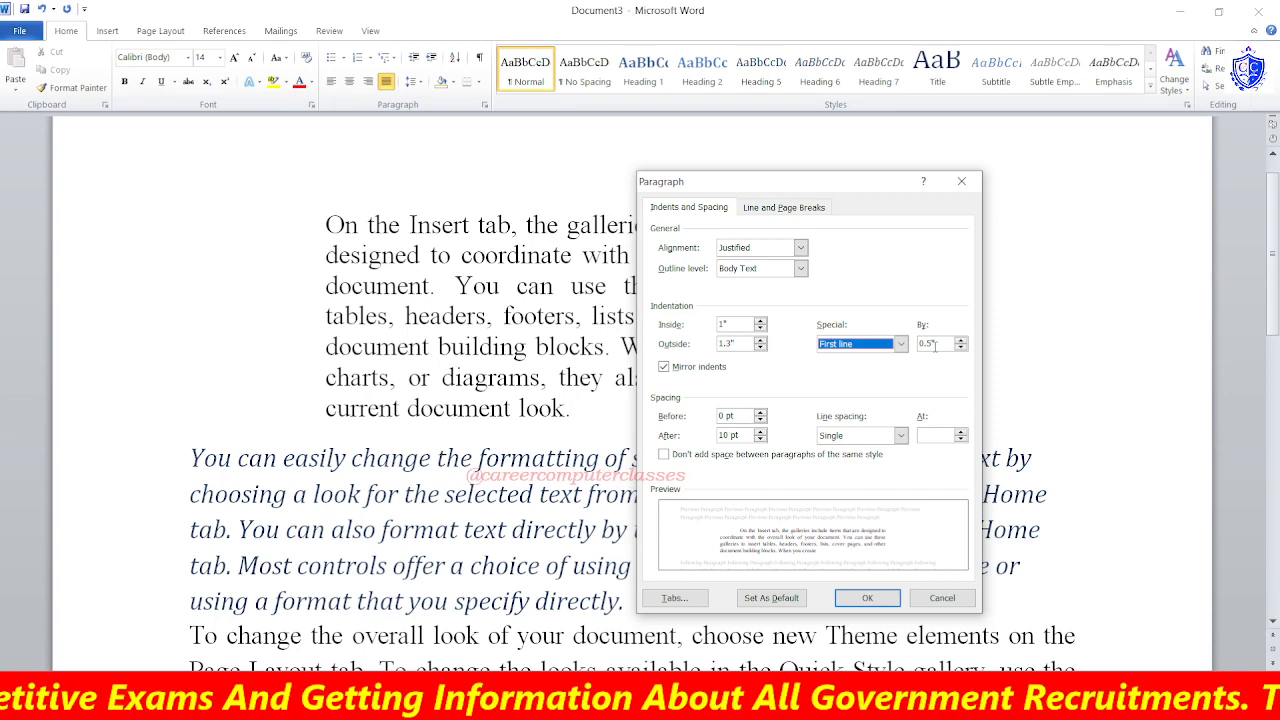
click(868, 597)
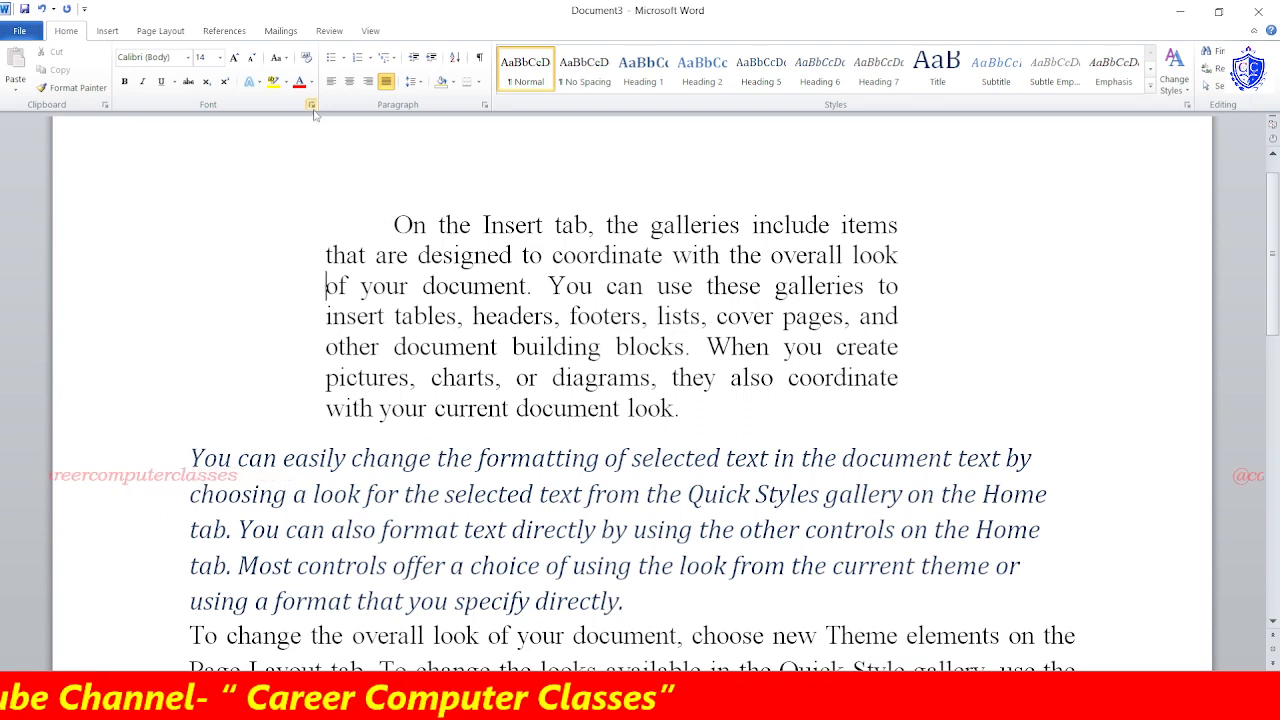
Change the first paragraph's special indent to Hanging by 0.5 inch and apply it.
click(485, 106)
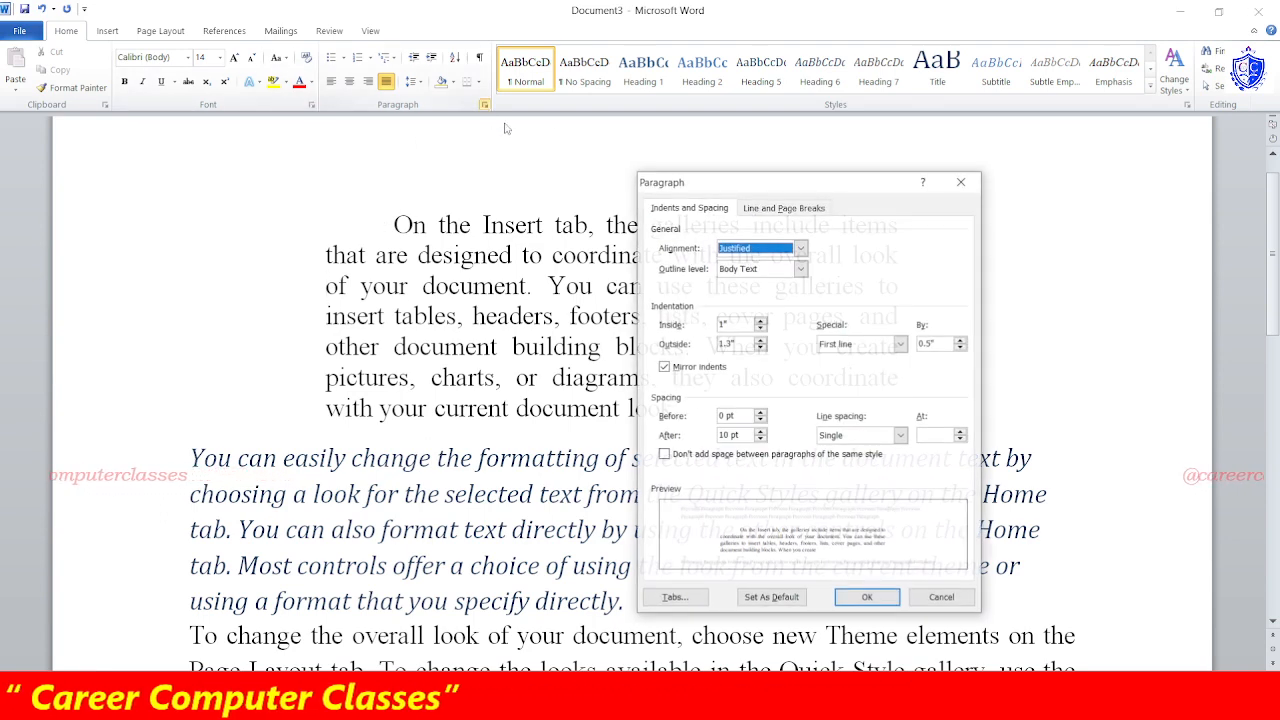
click(860, 343)
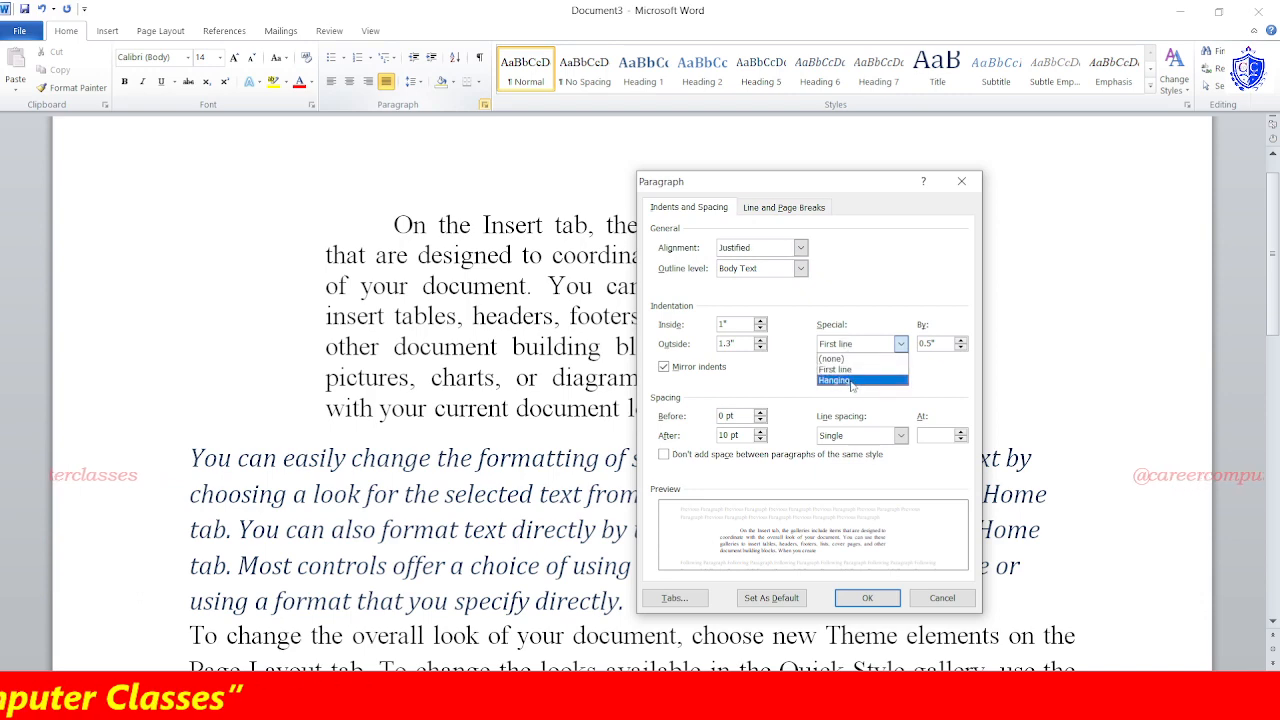
click(861, 384)
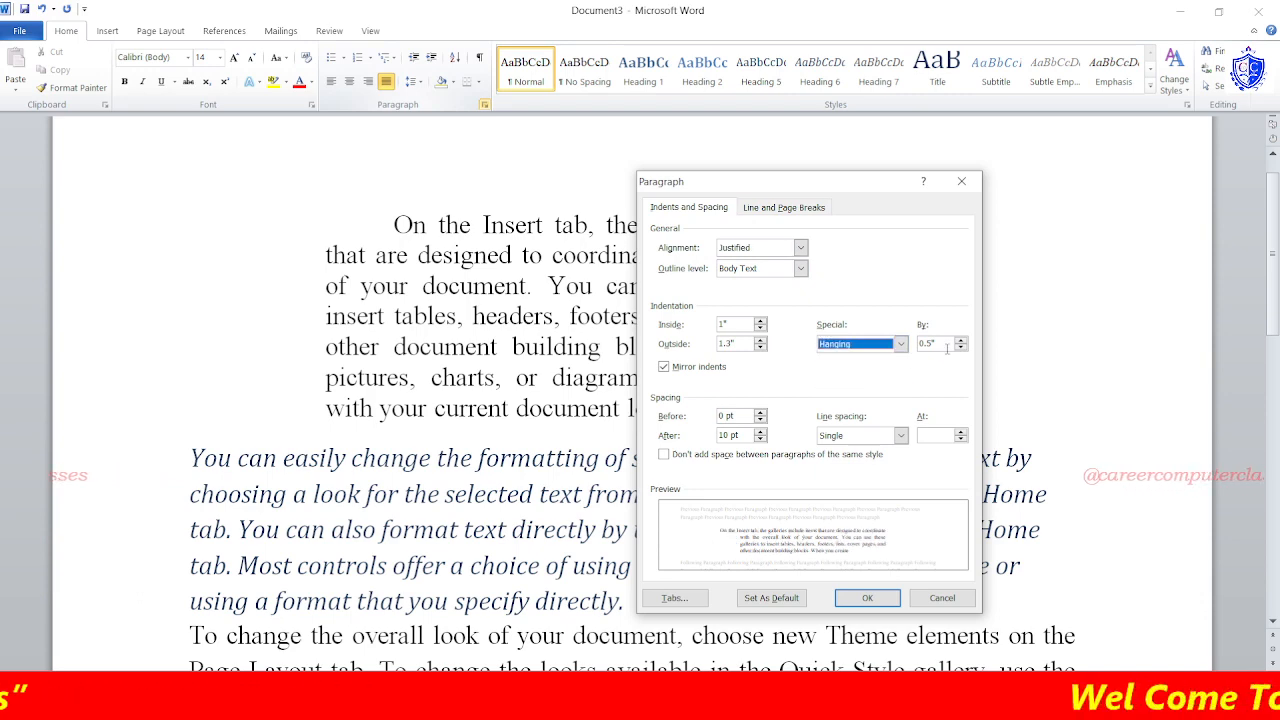
click(867, 600)
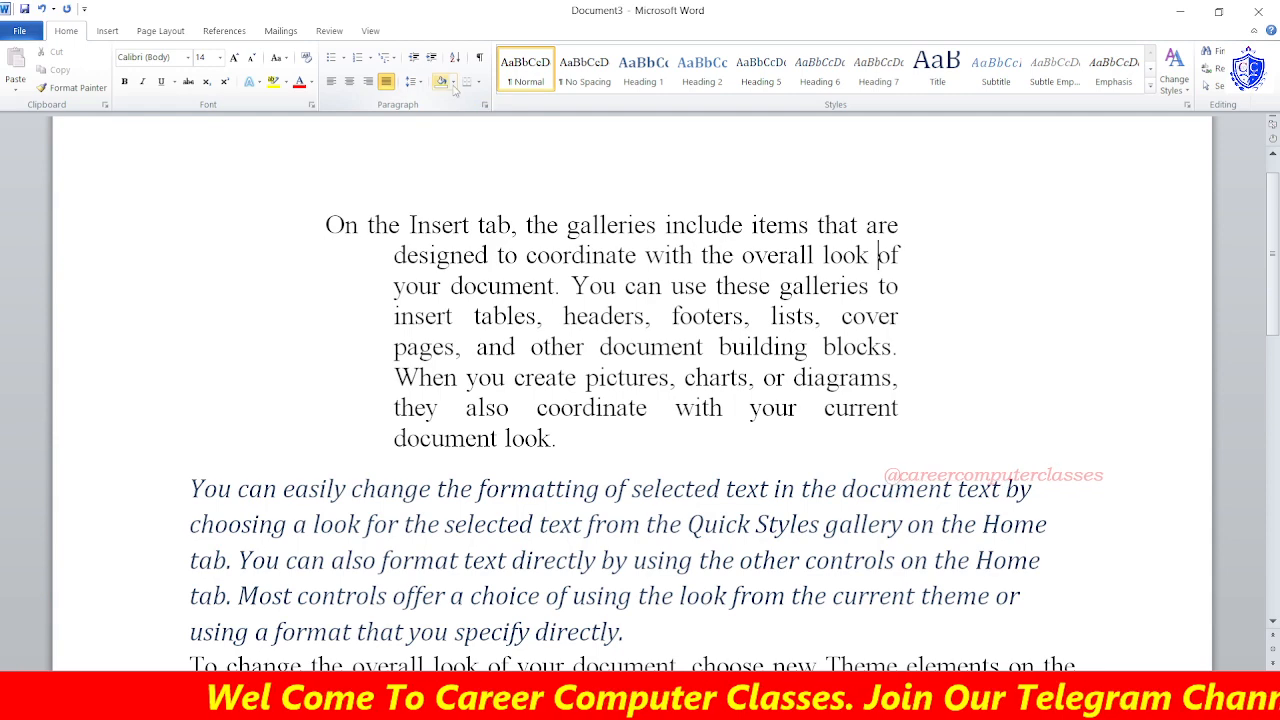
Reopen the paragraph settings and increase the first paragraph's hanging indent to 1.1 inches.
click(484, 105)
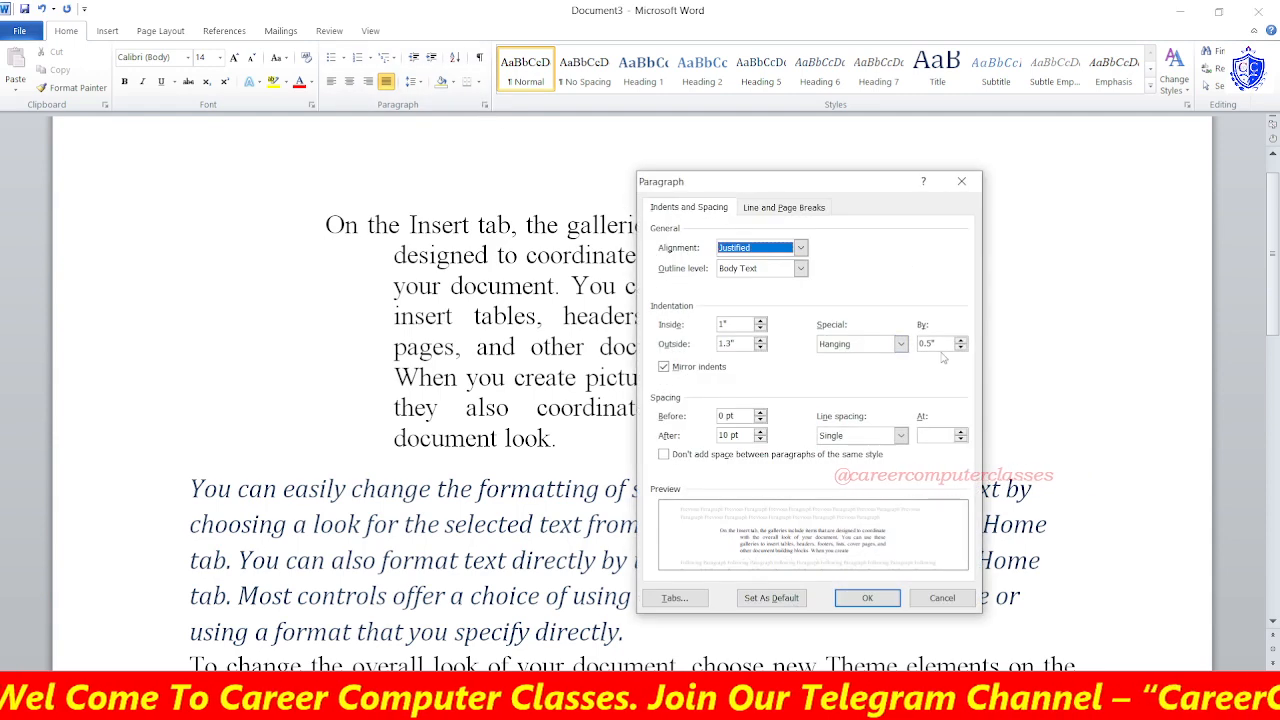
click(961, 339)
click(961, 339)
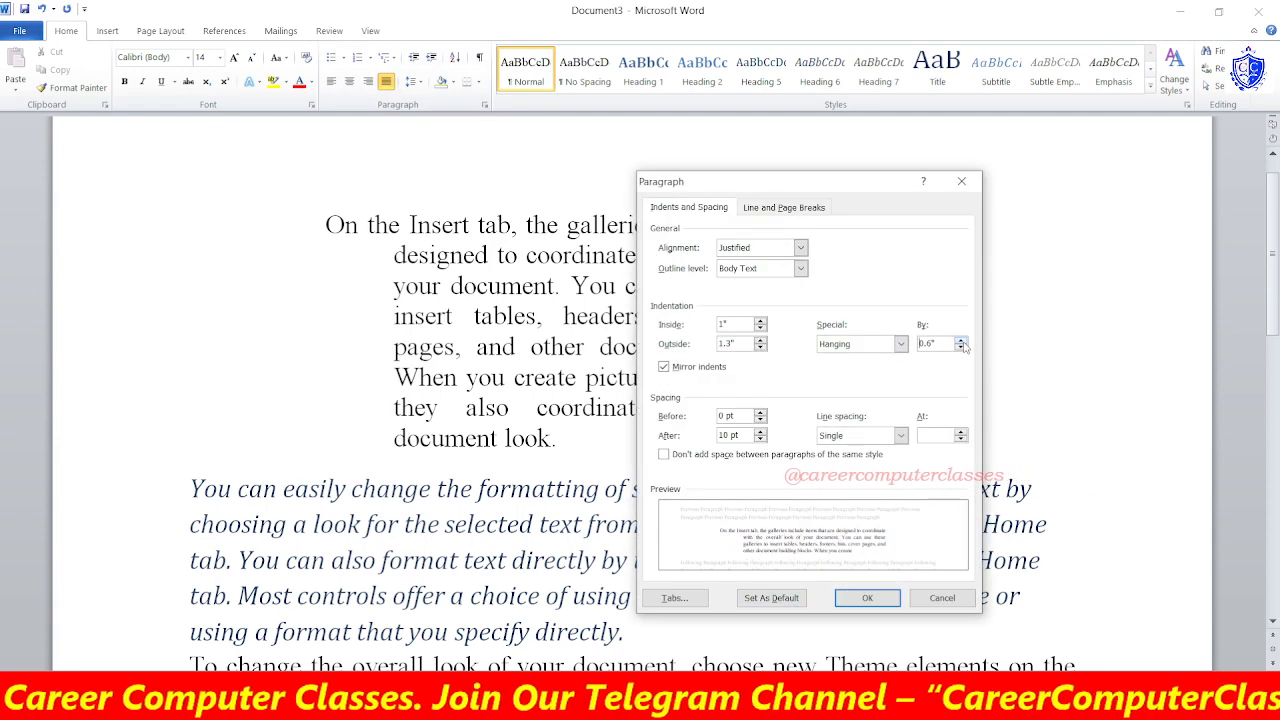
click(961, 339)
click(961, 339)
click(961, 339)
click(961, 339)
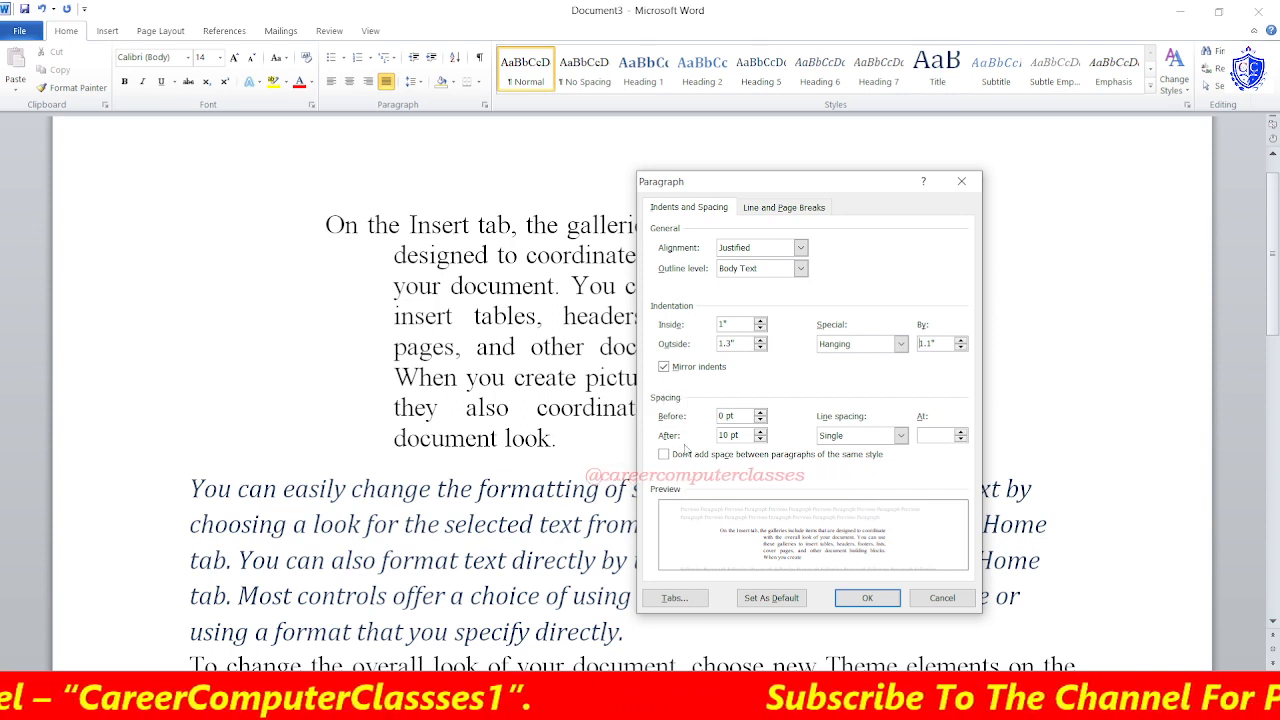
Try the Multiple, Double and Single line spacing options for the first paragraph and cancel the paragraph settings.
click(860, 437)
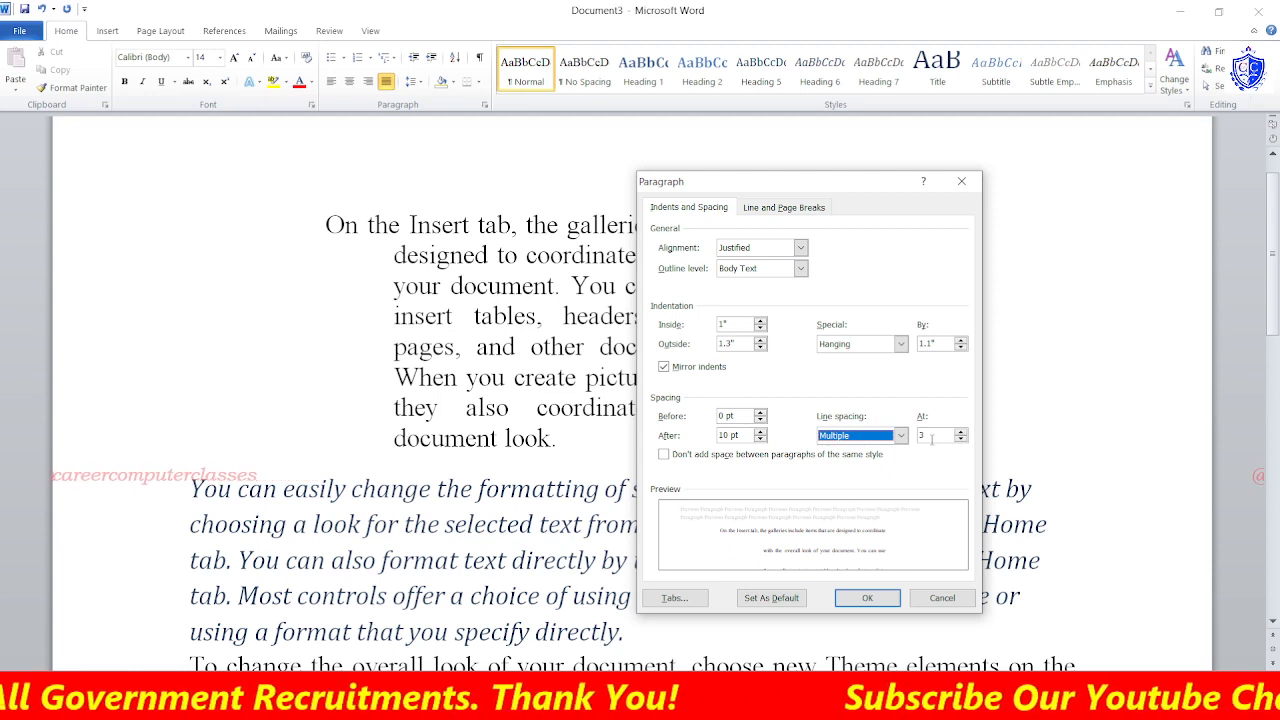
click(887, 436)
click(860, 470)
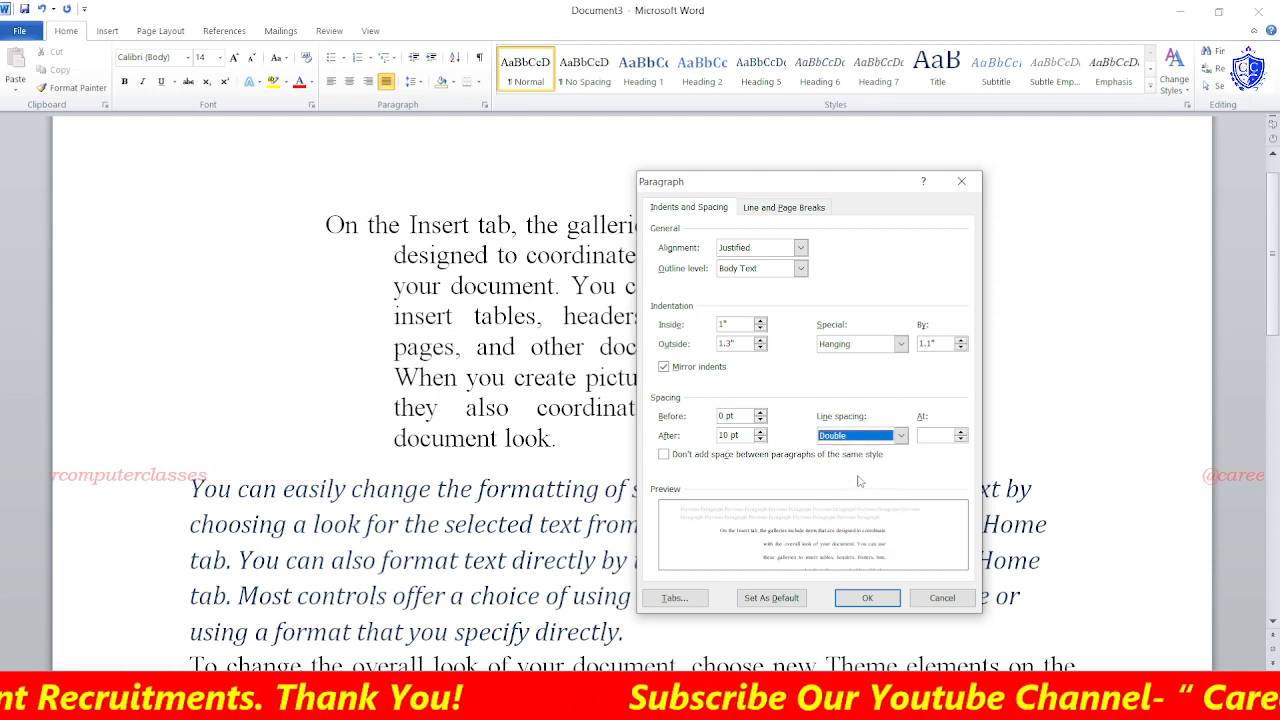
click(900, 435)
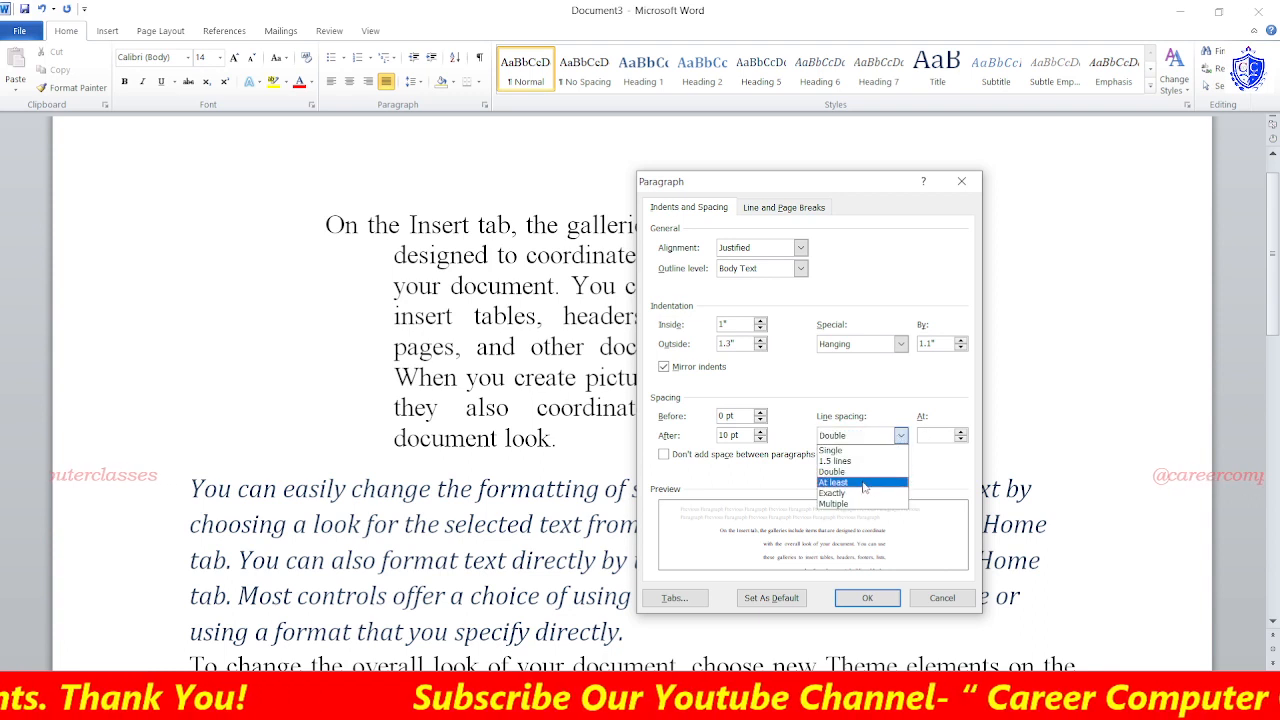
click(840, 450)
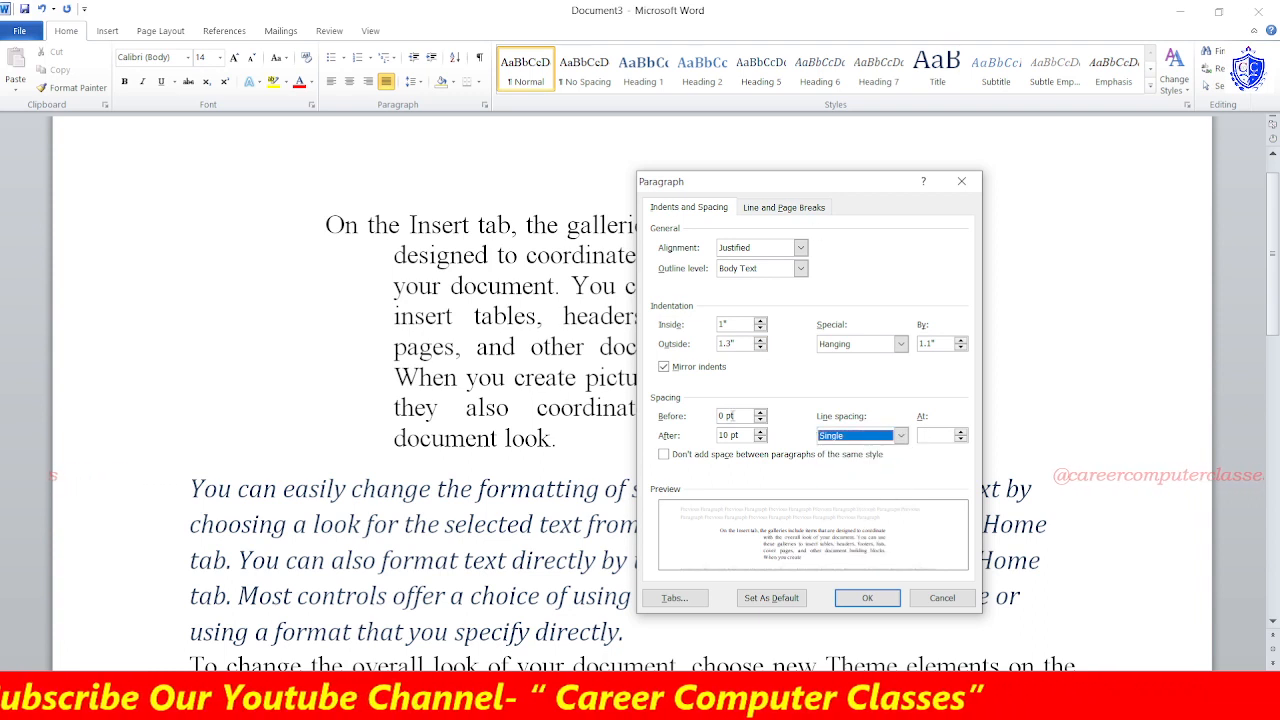
click(942, 598)
Check the indent and spacing settings of the last paragraph and close them without changes.
scroll(953, 603, down, 5)
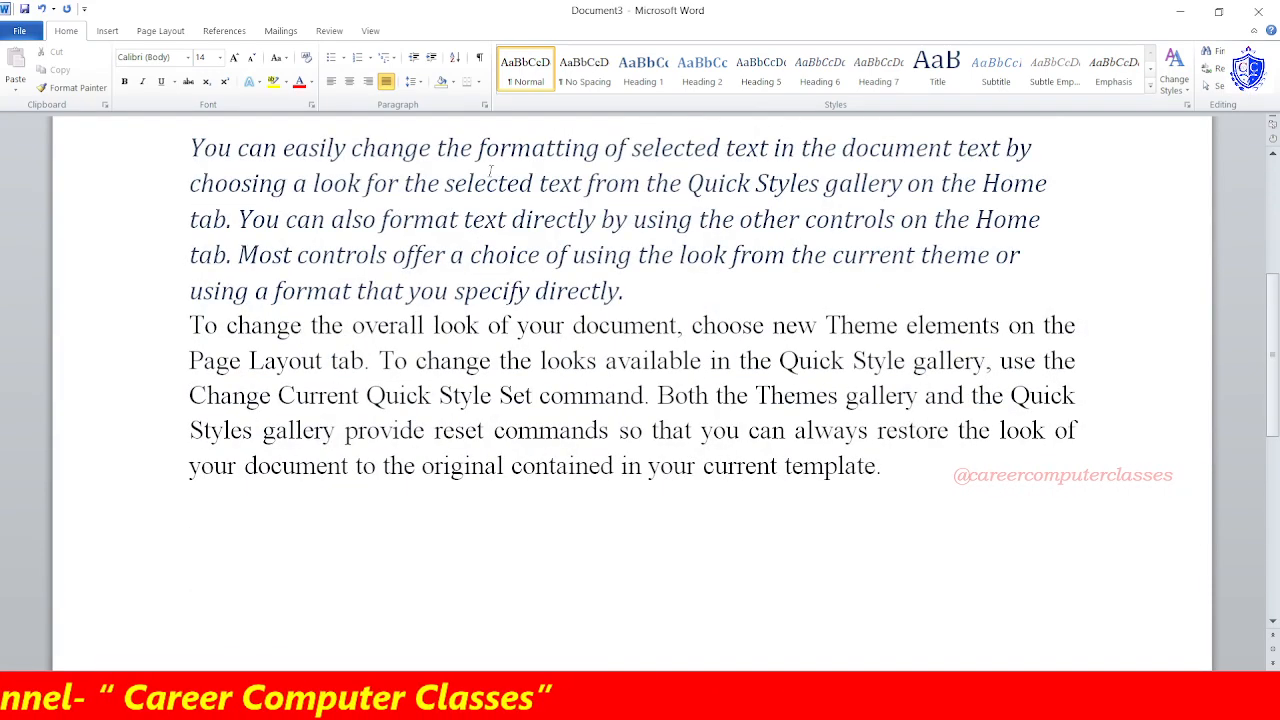
click(505, 430)
click(484, 104)
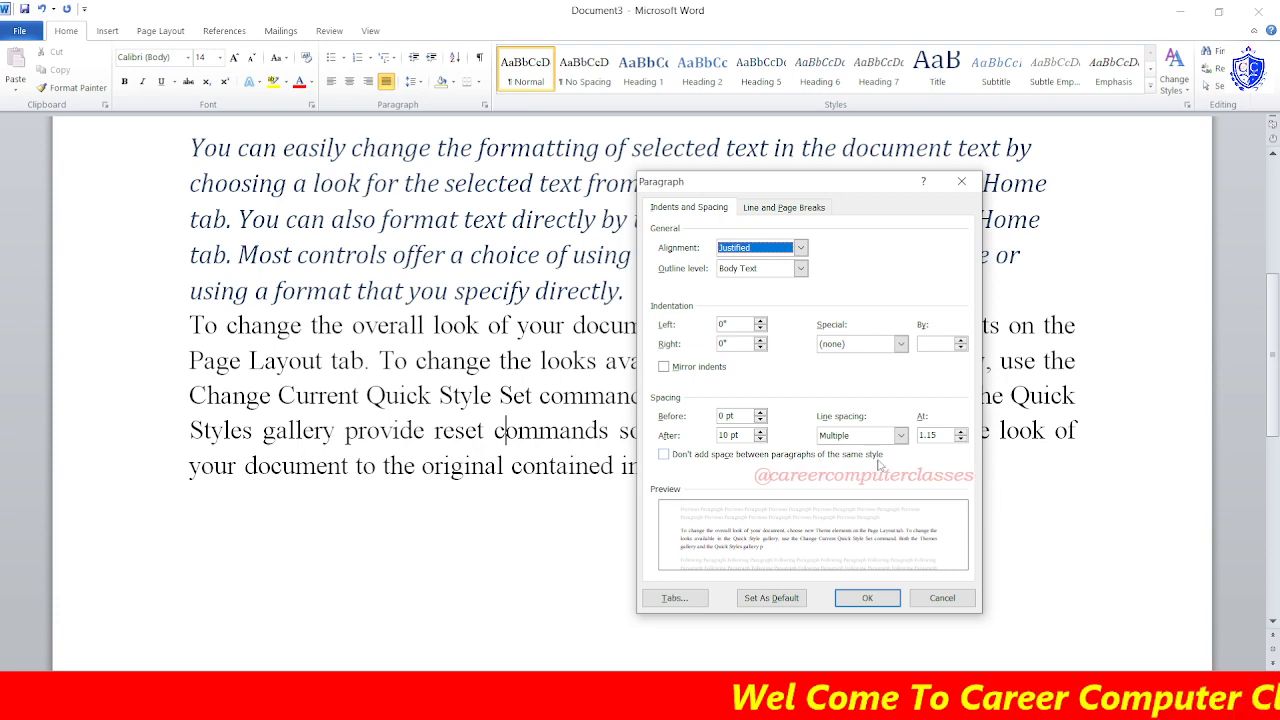
click(945, 600)
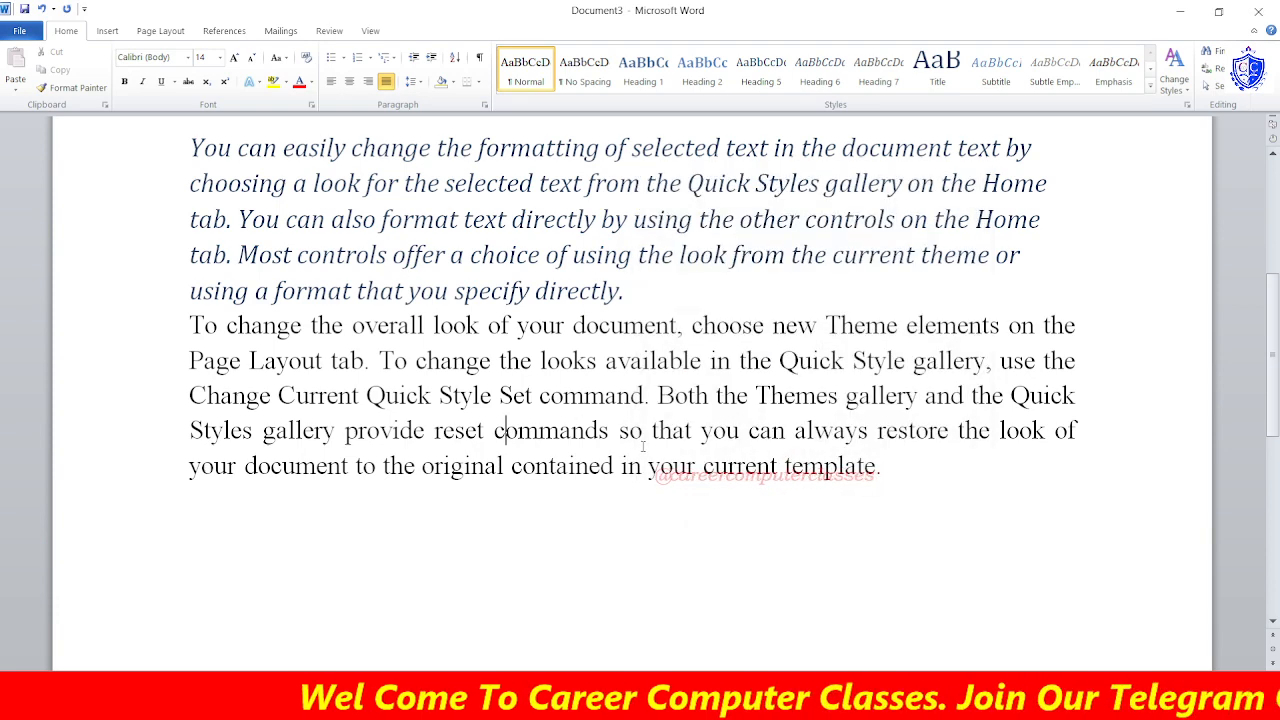
Create a new blank document and fill it with sample paragraphs using =RAND().
key(ctrl+n)
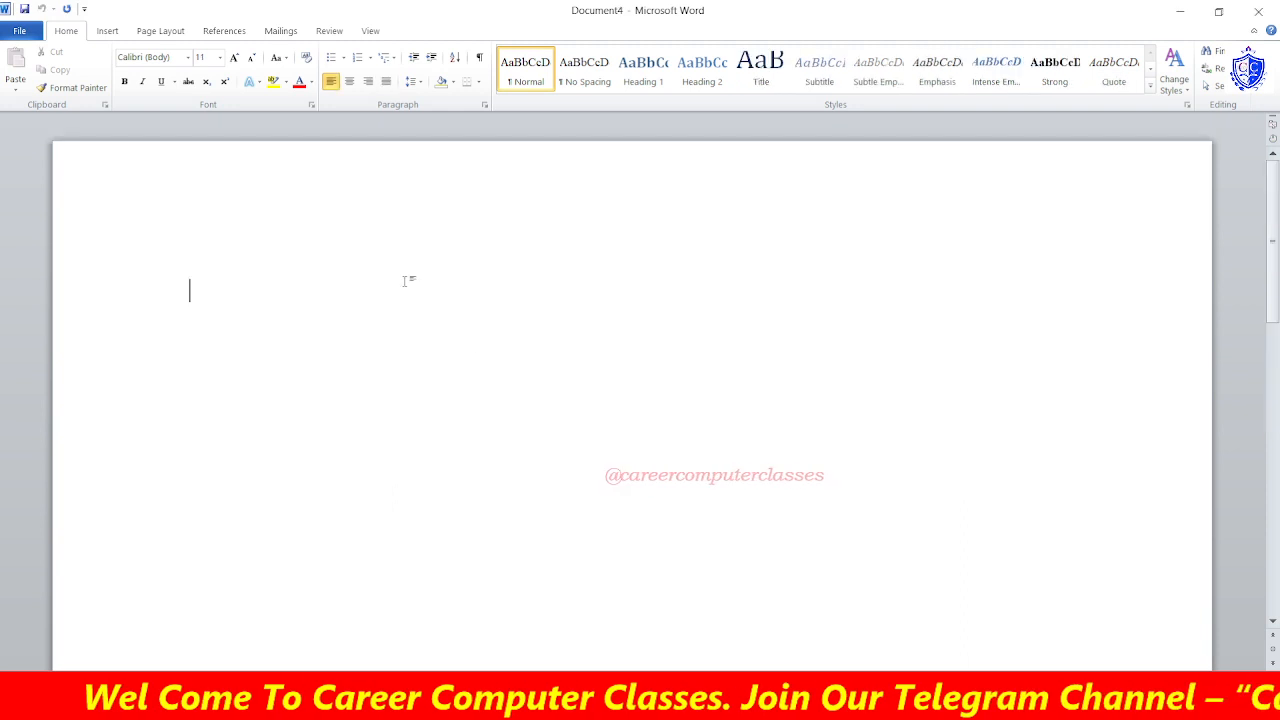
text(RAN)
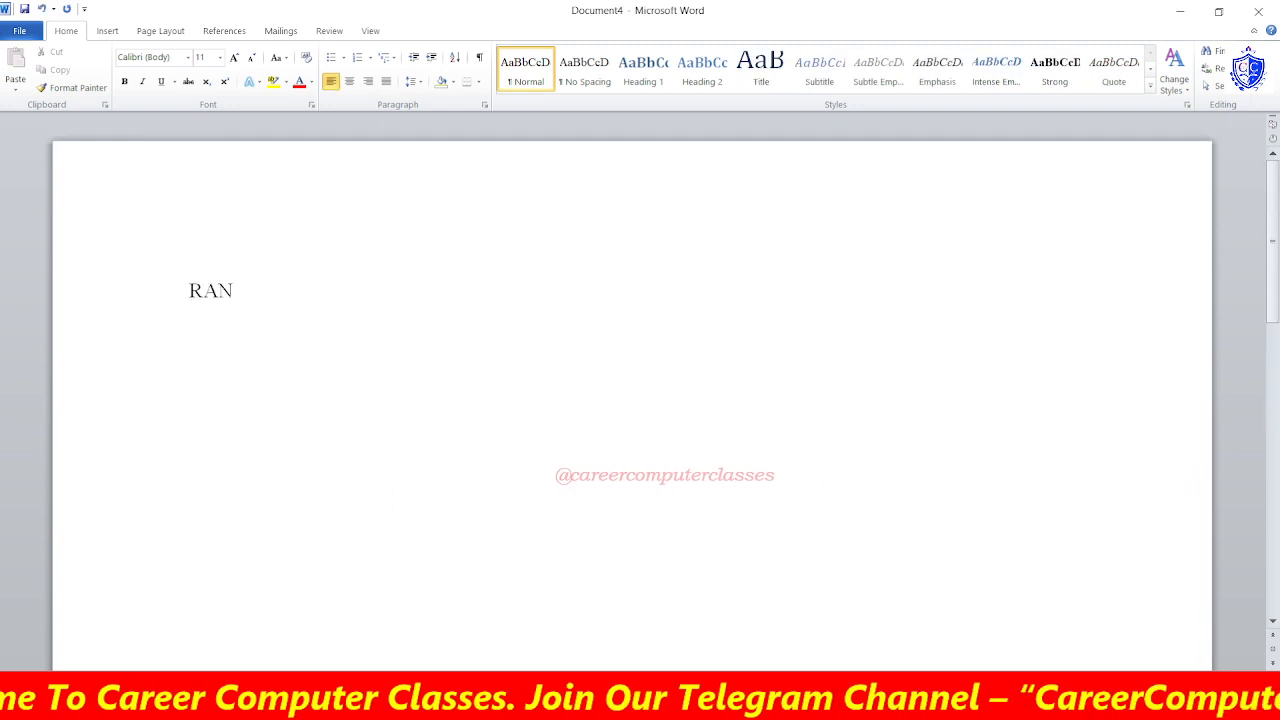
text(D())
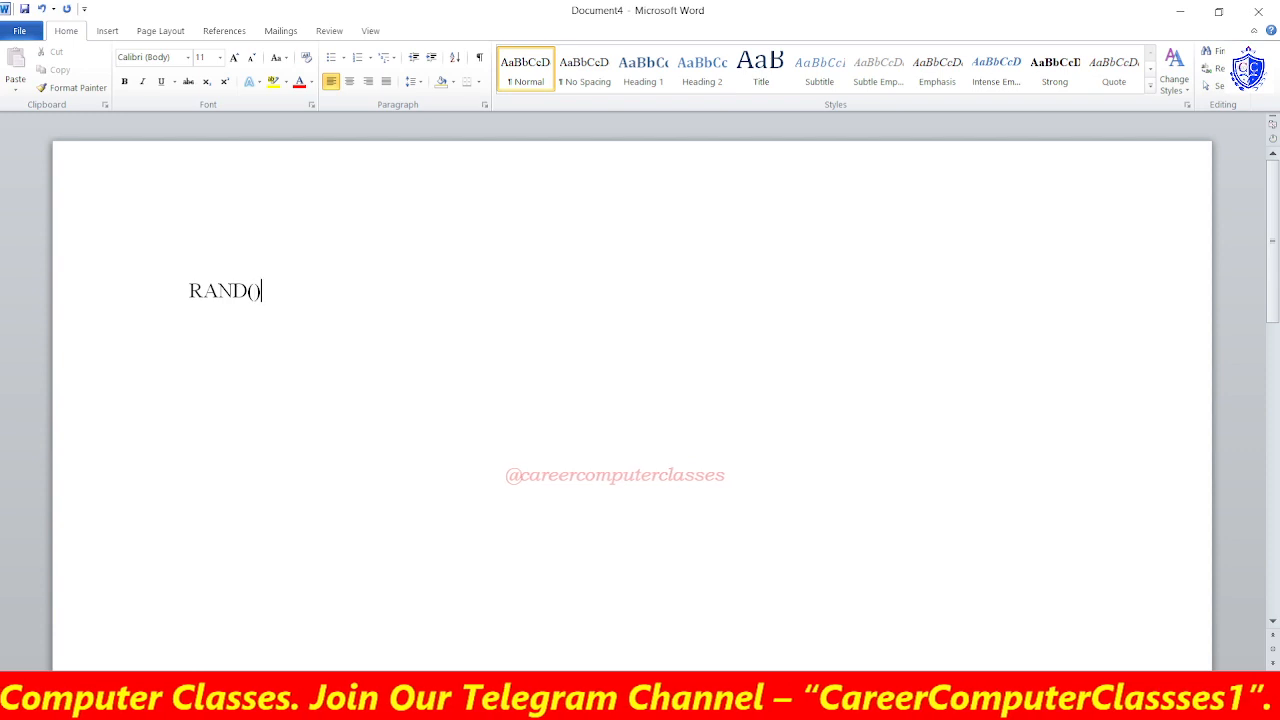
click(190, 290)
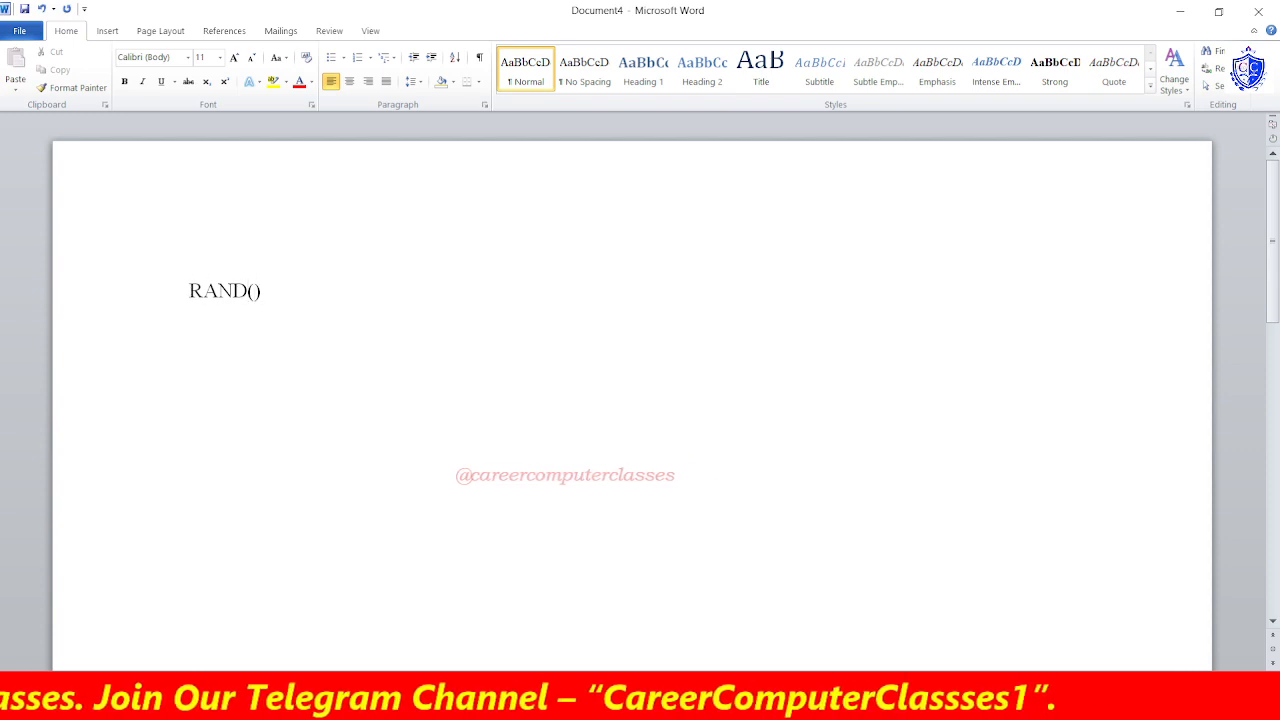
text(=)
key(Right)
key(Right)
key(Right)
key(Right)
key(Right)
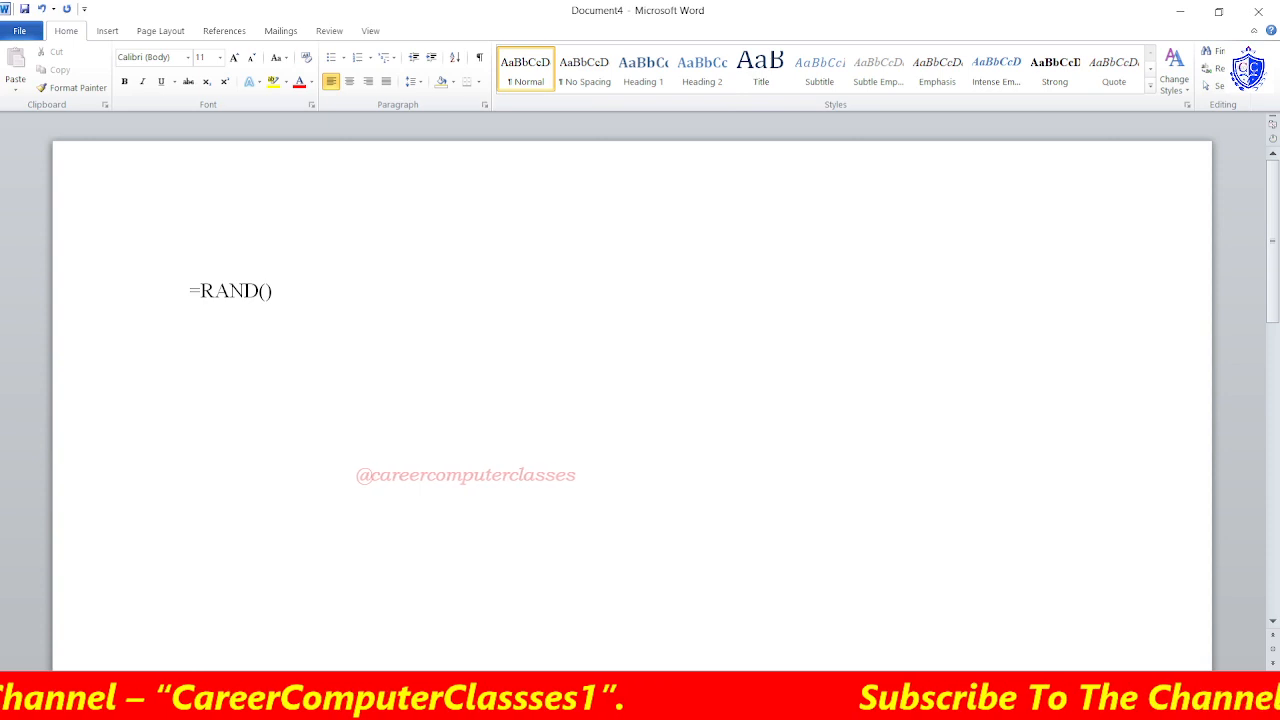
key(Return)
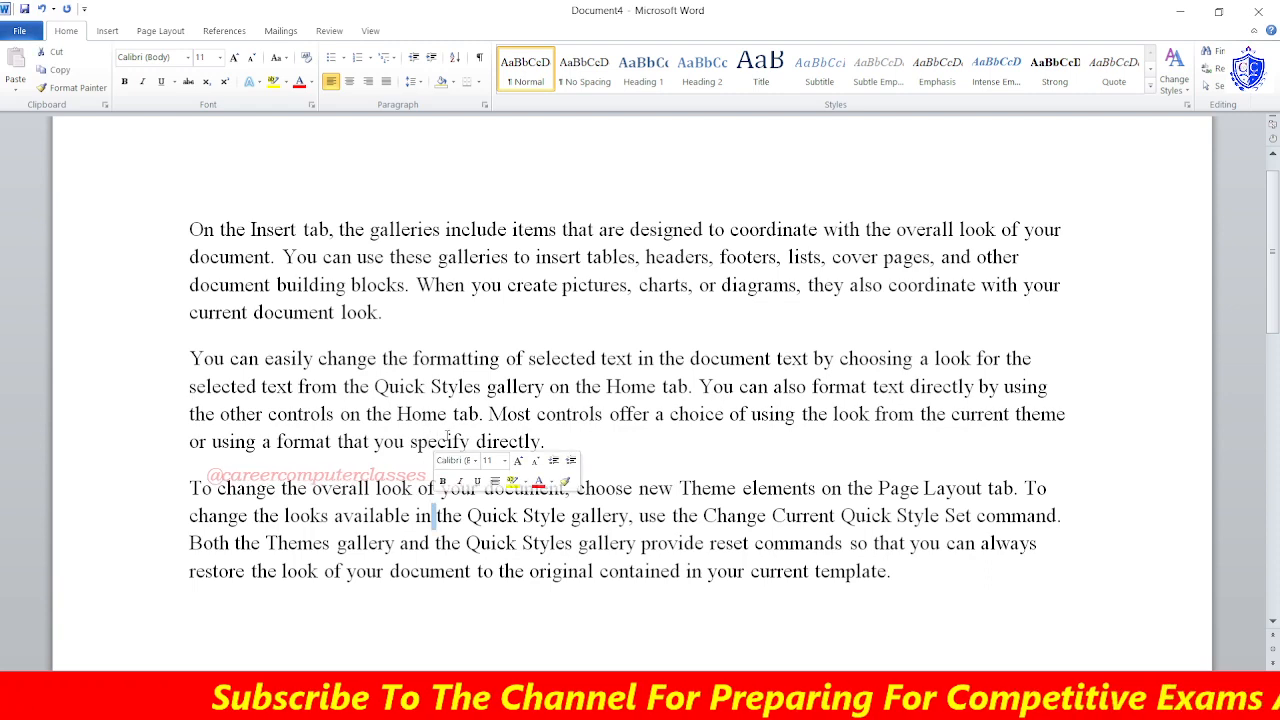
Turn on "Don't add space between paragraphs of the same style" for the second paragraph and apply it.
click(466, 441)
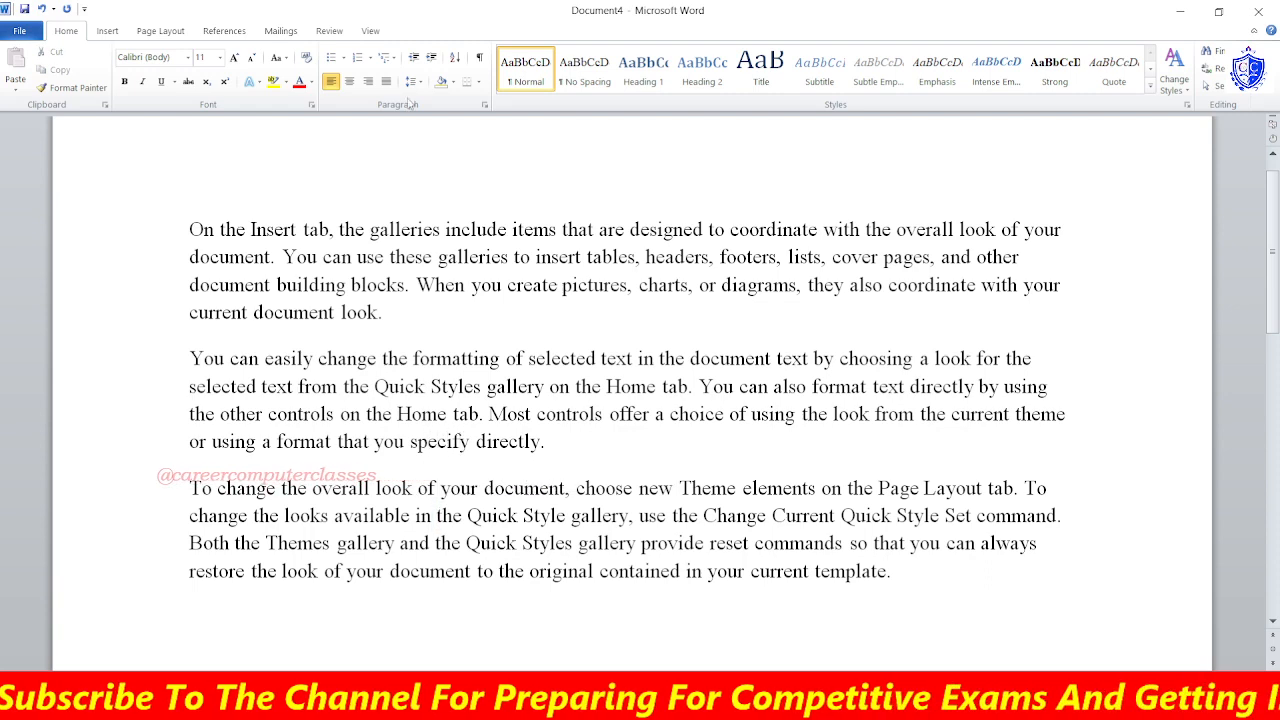
click(485, 104)
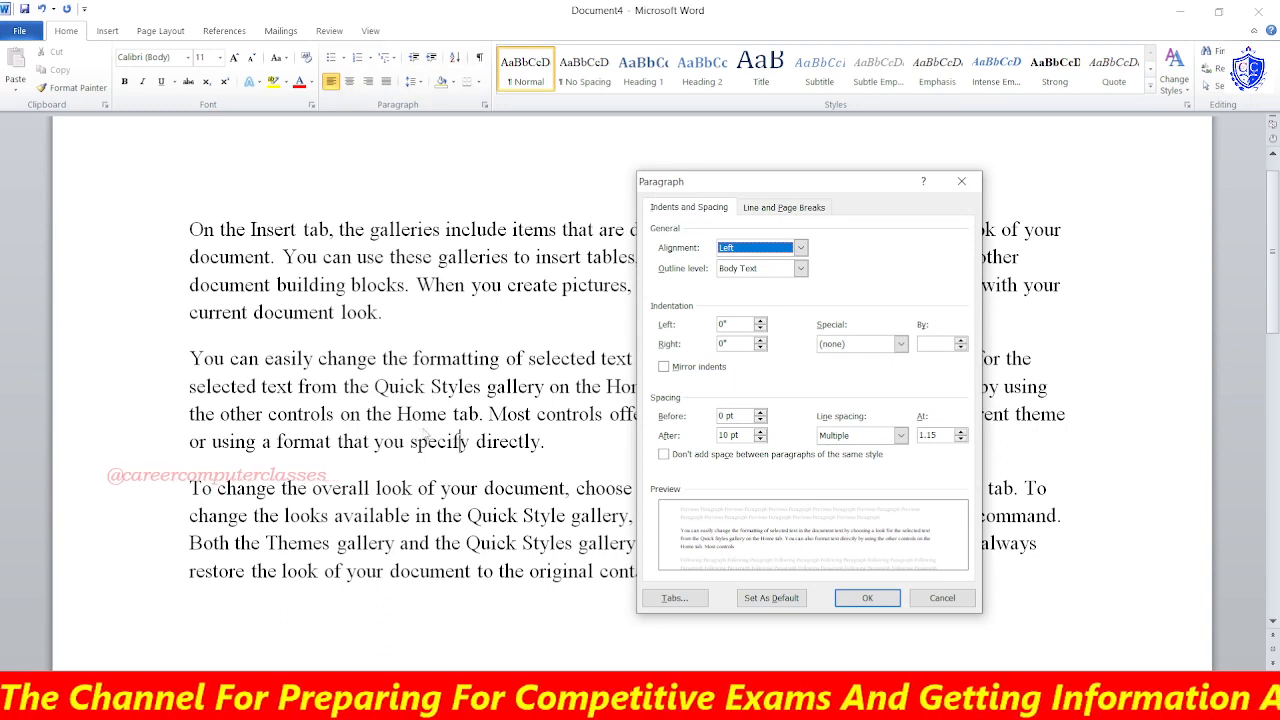
click(709, 456)
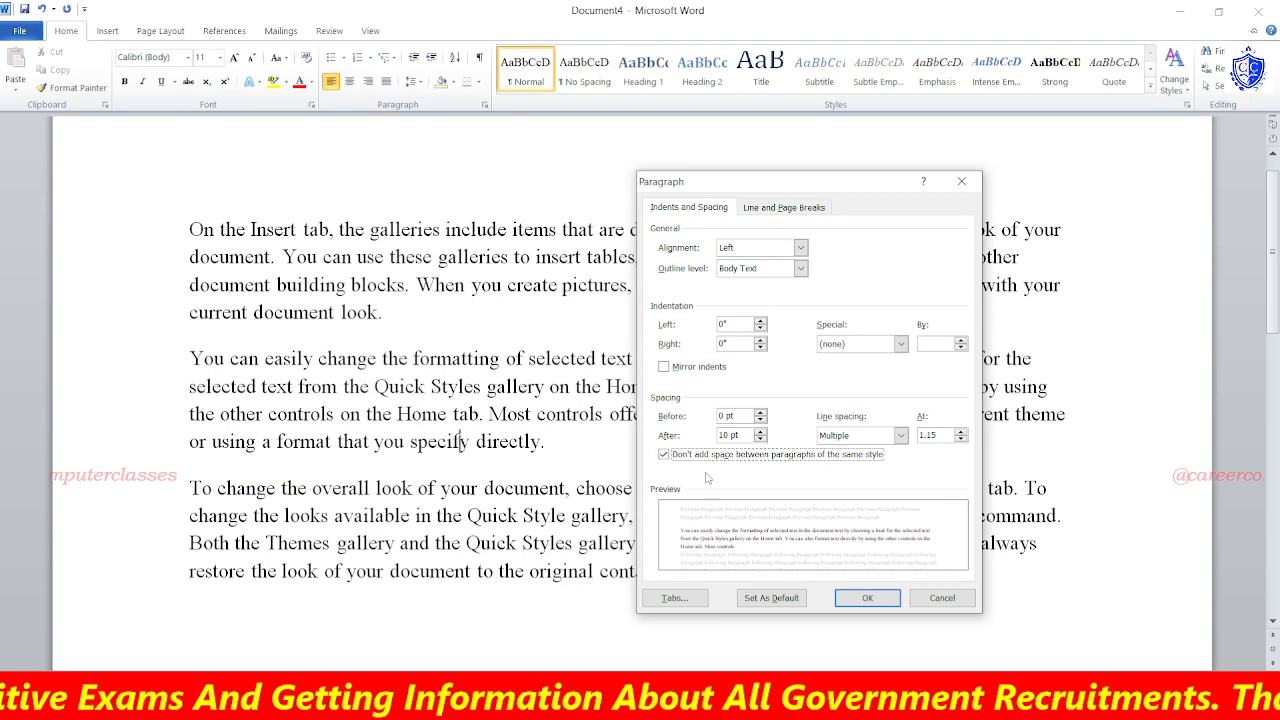
click(867, 598)
scroll(440, 420, down, 1)
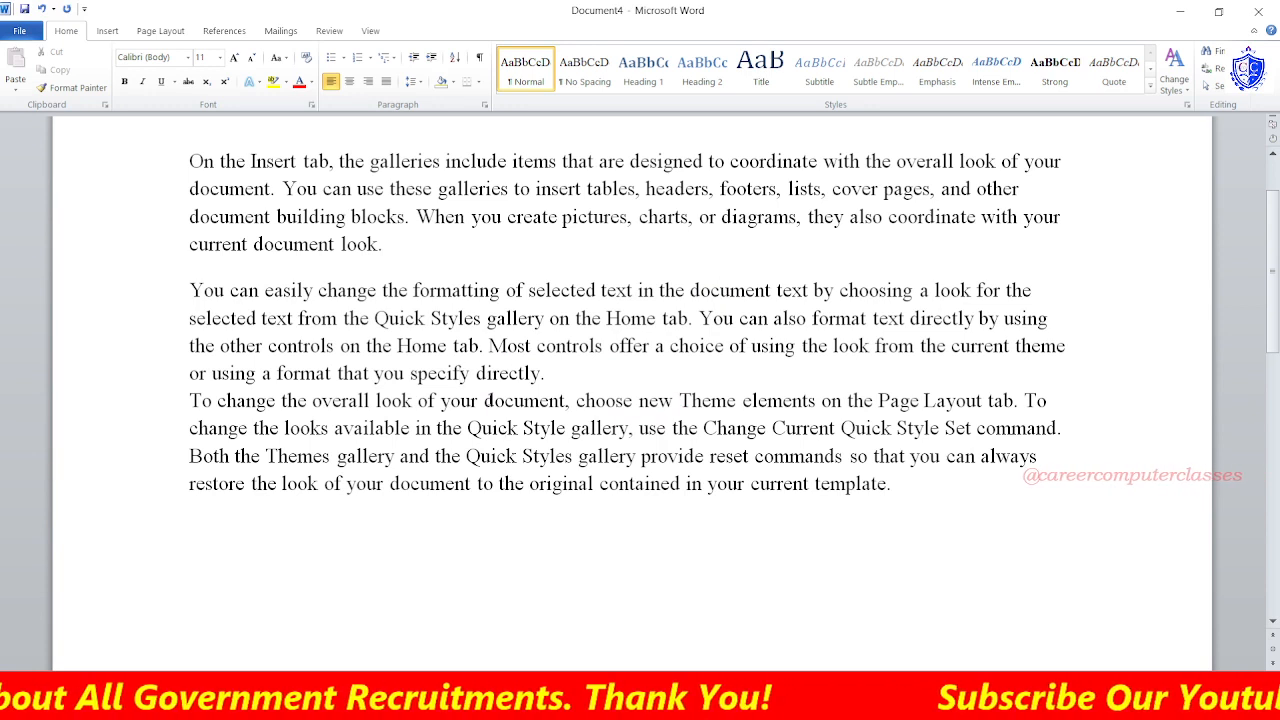
Start setting the paragraph settings as default, select all documents based on the Normal template, and dismiss the prompt.
click(485, 105)
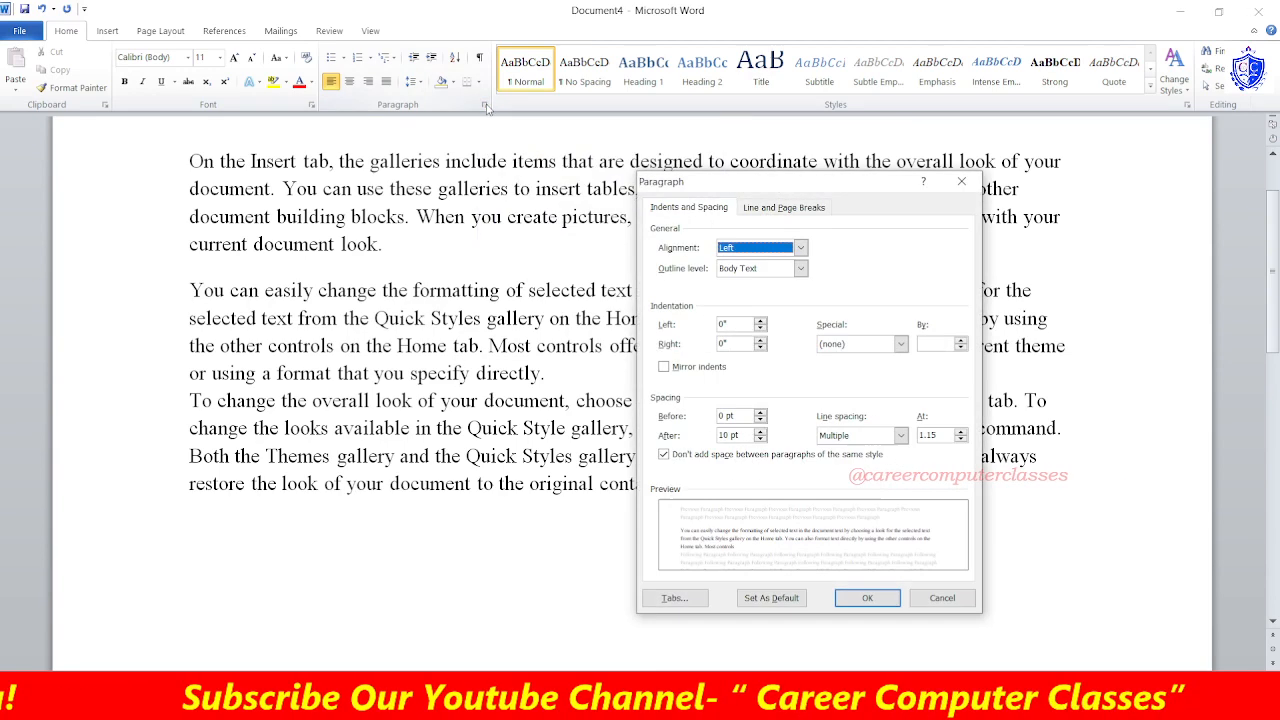
click(770, 598)
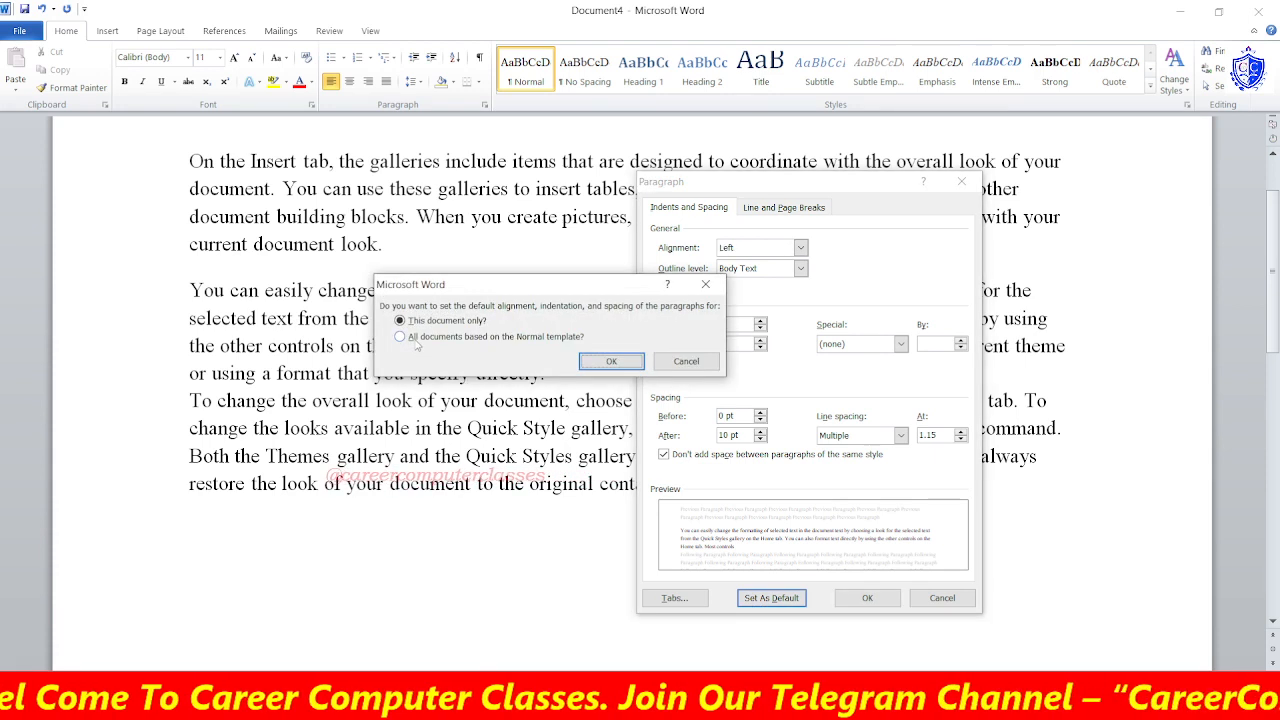
click(417, 342)
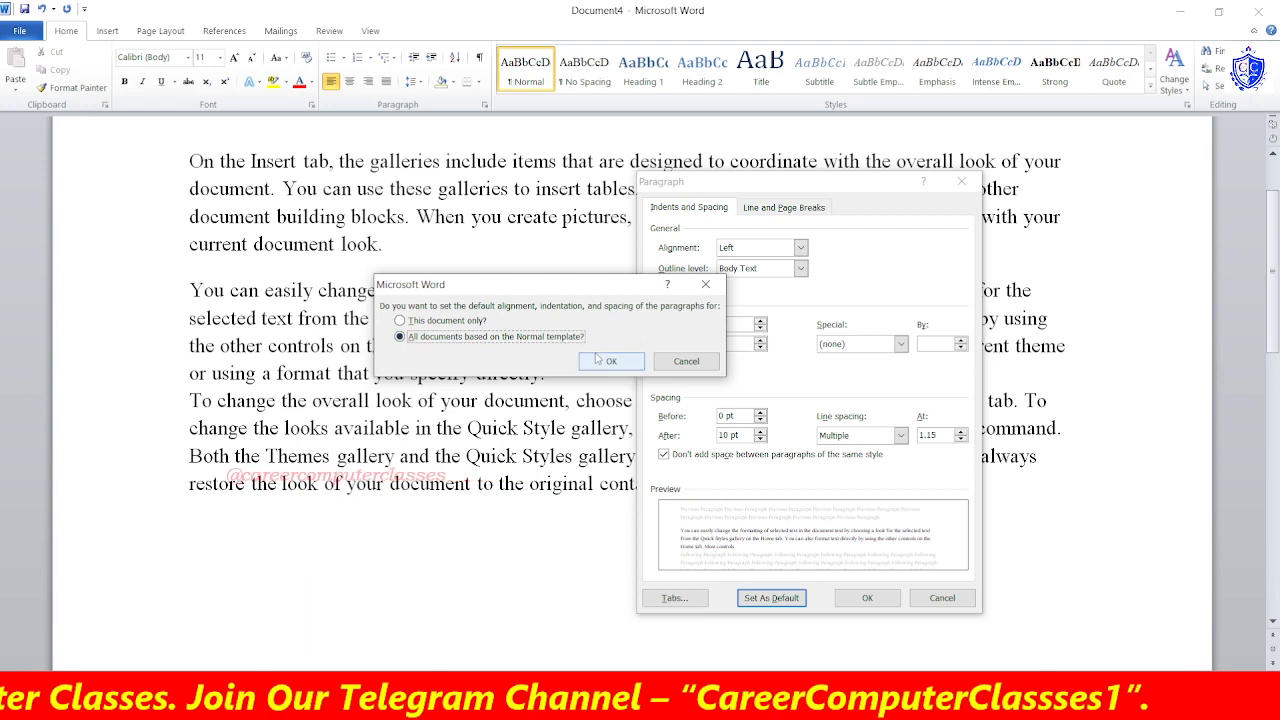
click(705, 285)
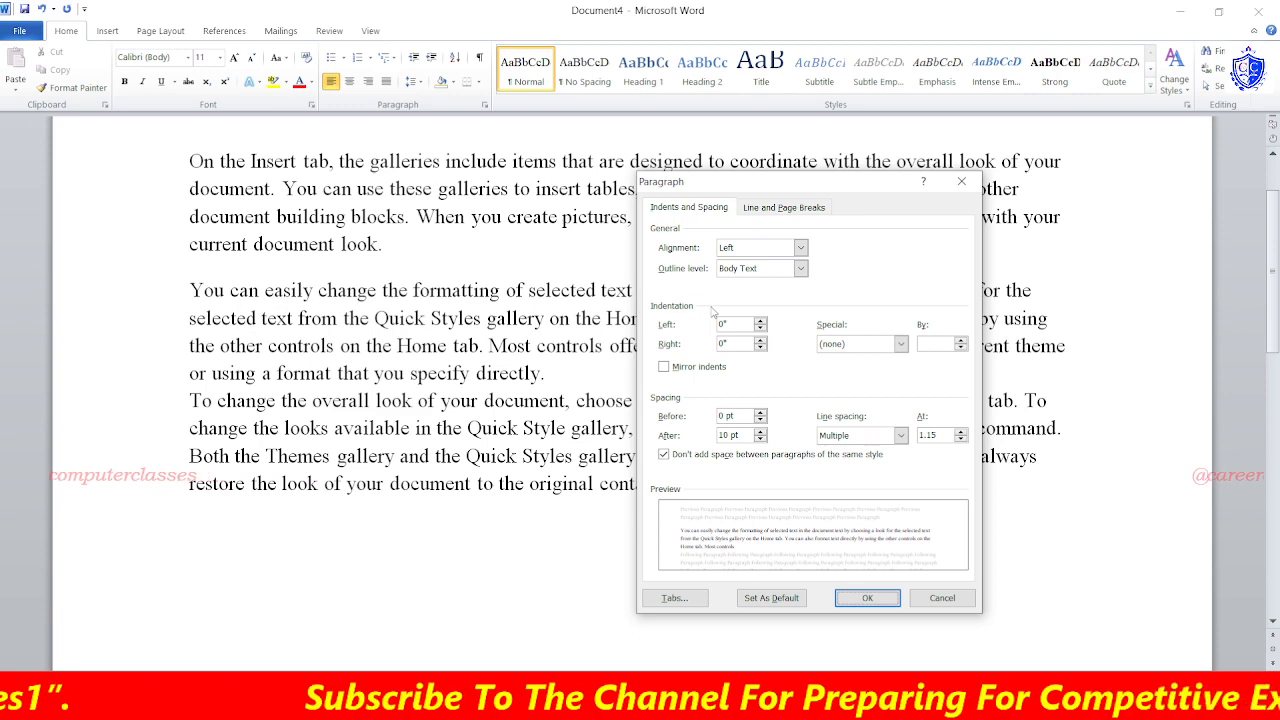
Set the document's default tab stops to 1 inch and apply the tab settings.
click(675, 599)
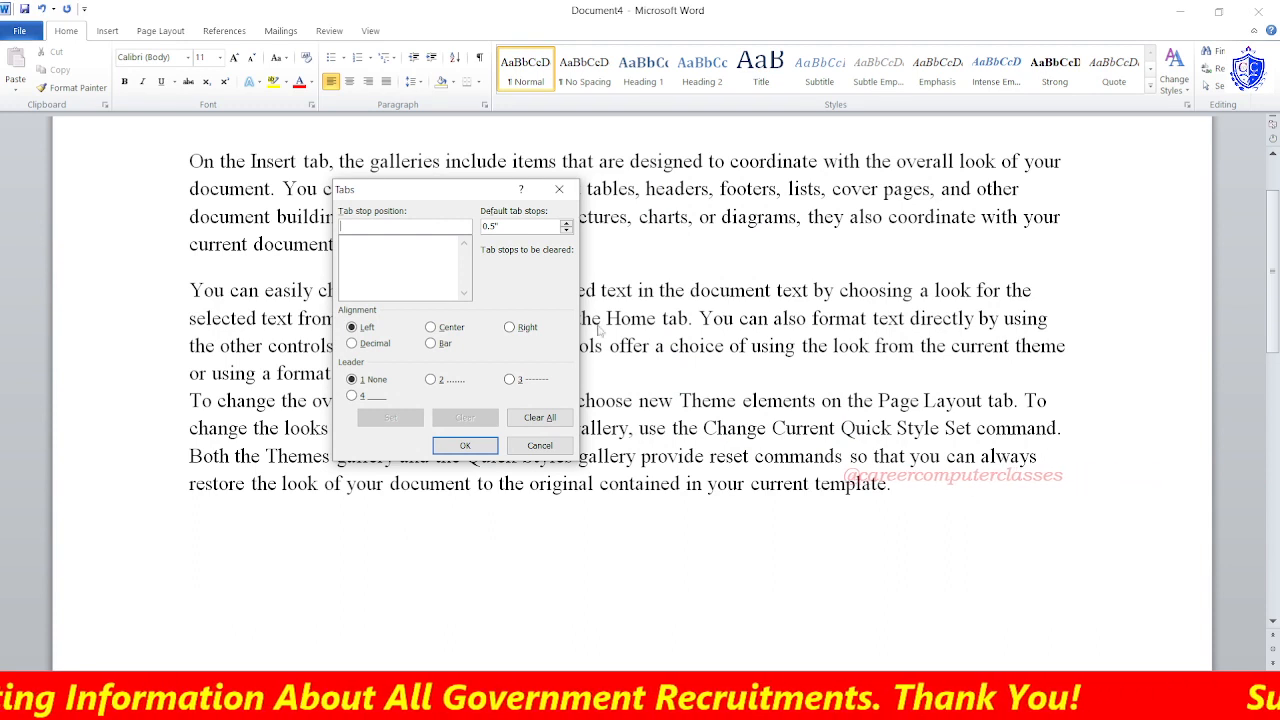
click(501, 227)
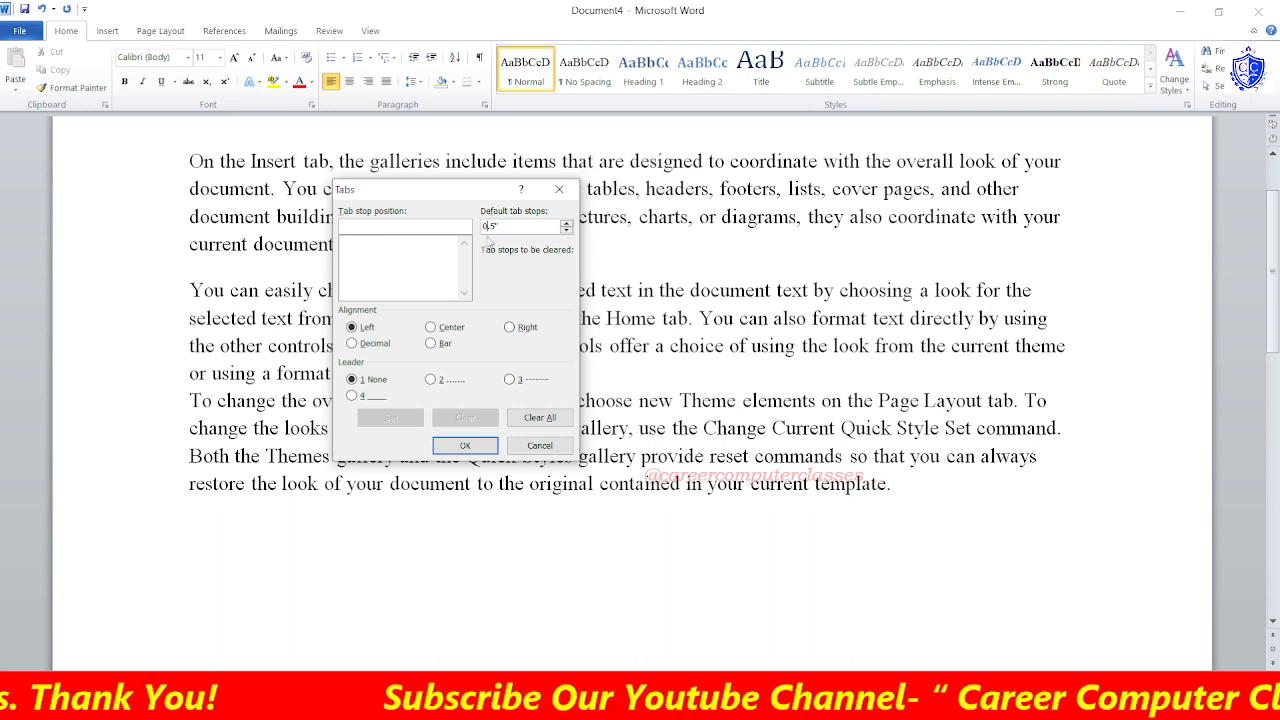
click(567, 224)
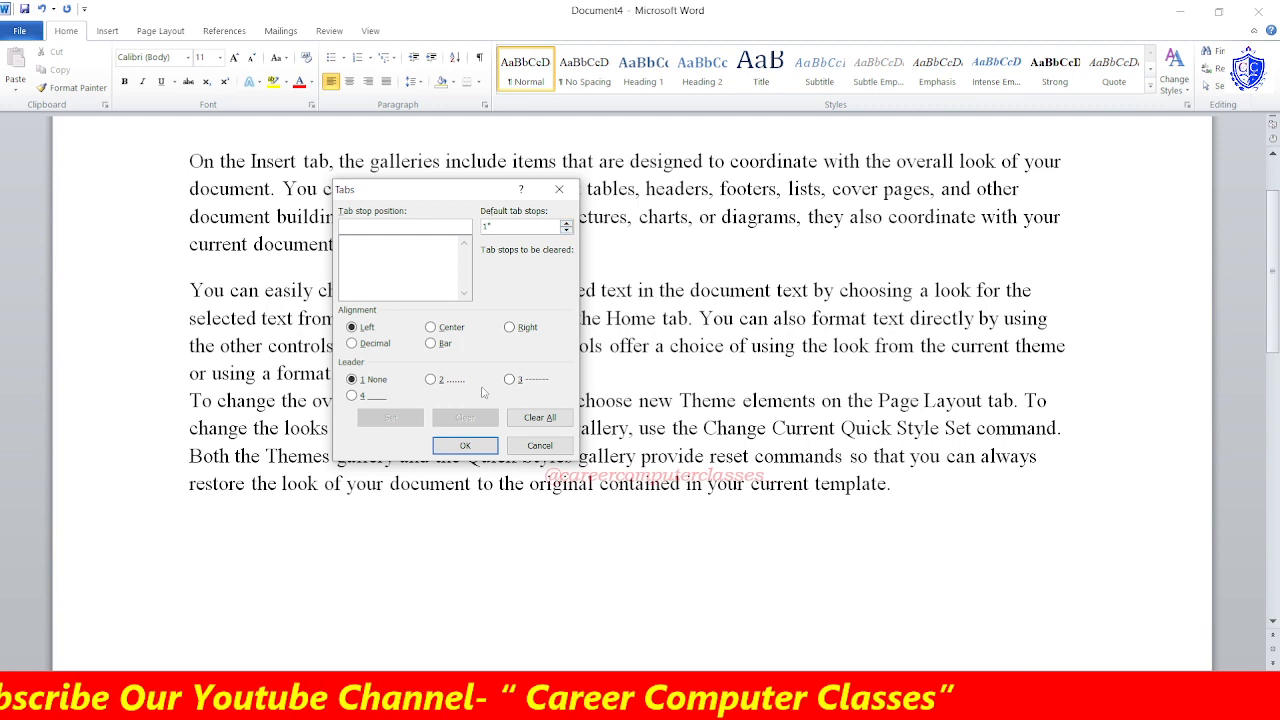
click(466, 446)
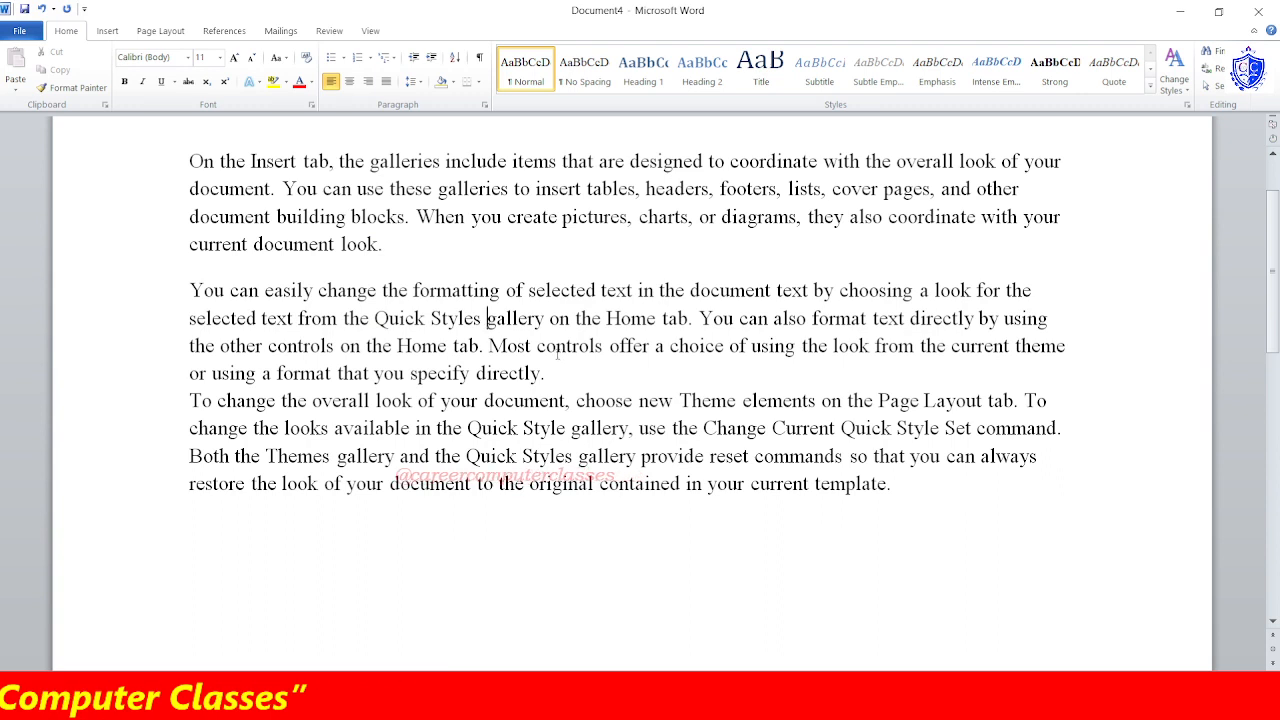
Test the tab distance by inserting a tab before "gallery" in the second paragraph and removing it.
key(Tab)
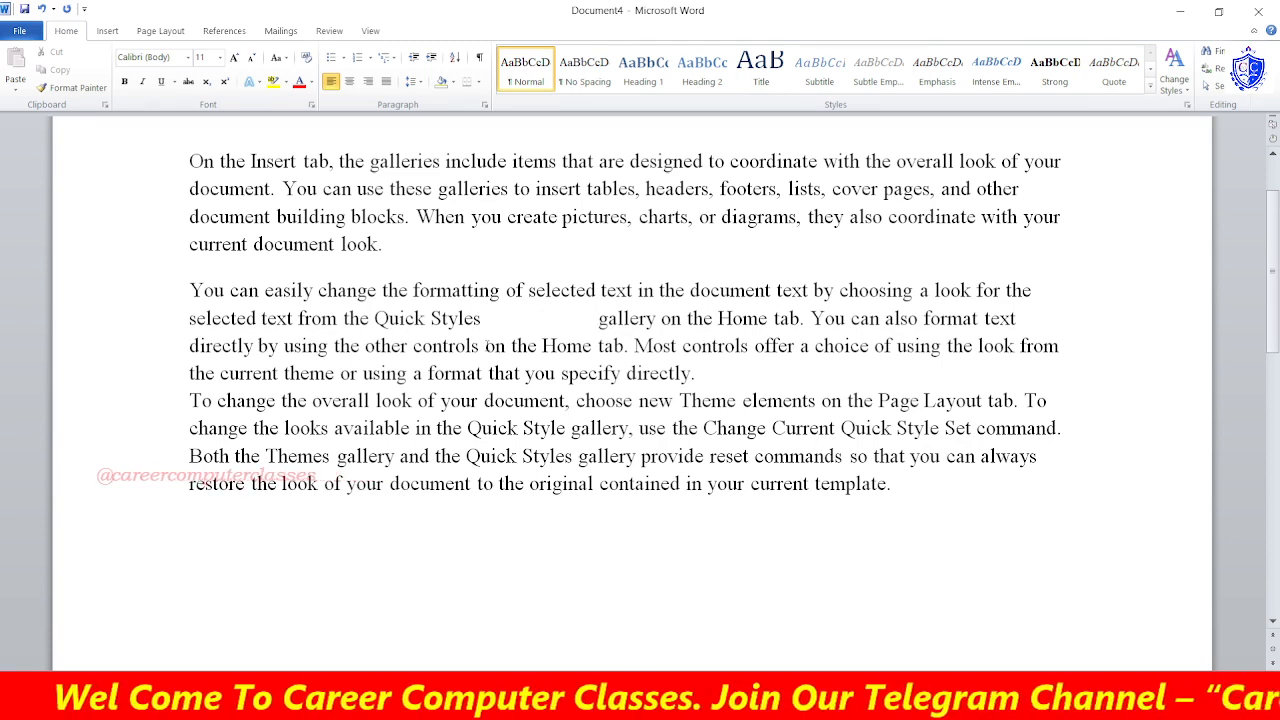
key(BackSpace)
Shade the first paragraph with standard yellow and give it outside borders.
scroll(281, 309, up, 1)
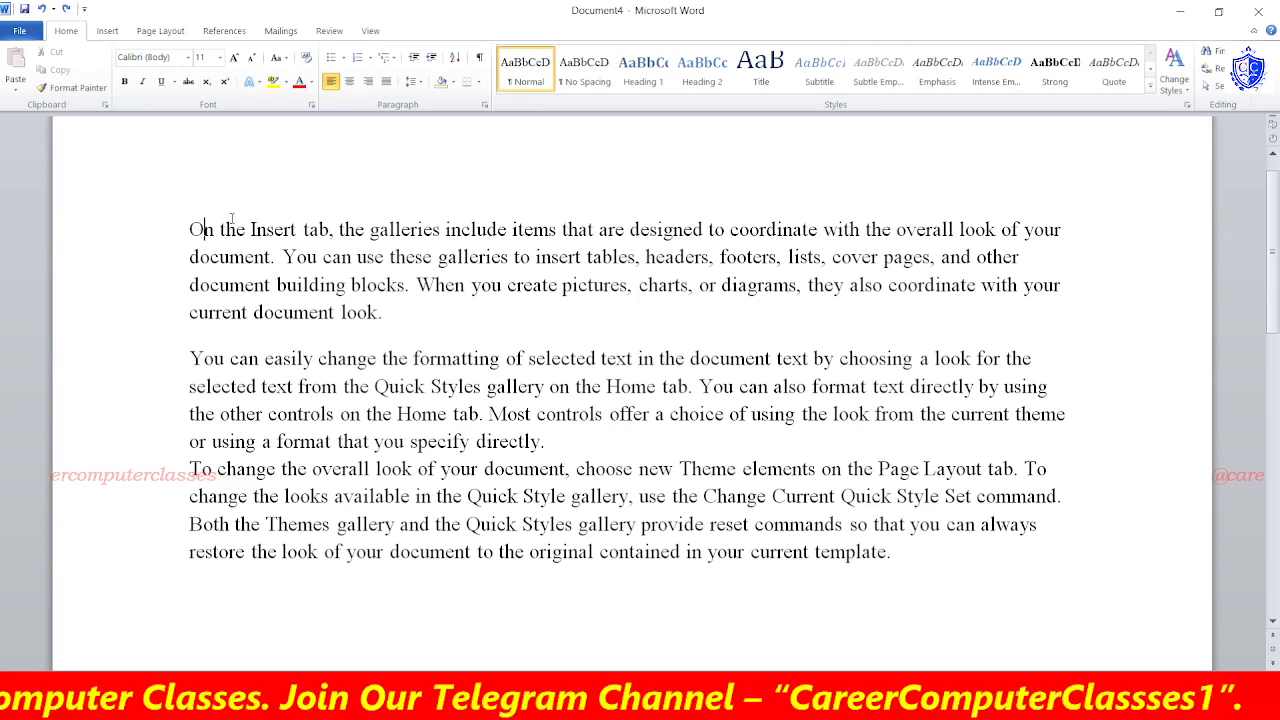
click(455, 82)
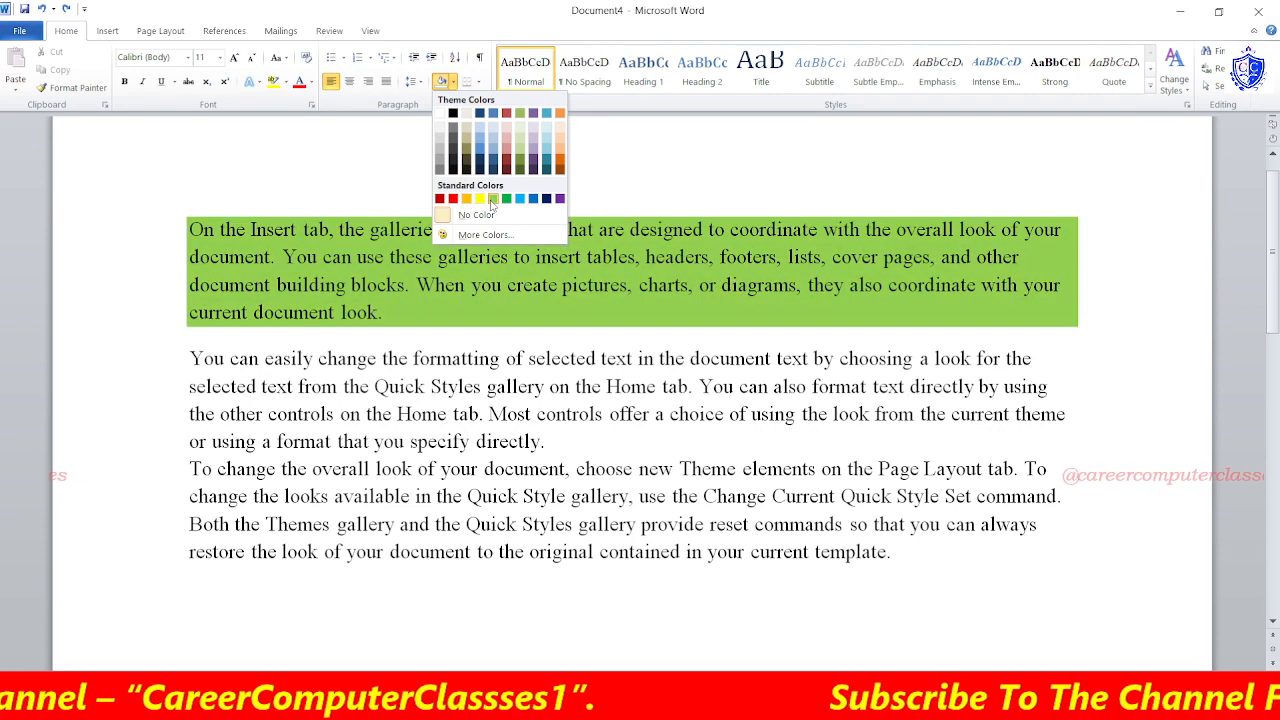
click(480, 199)
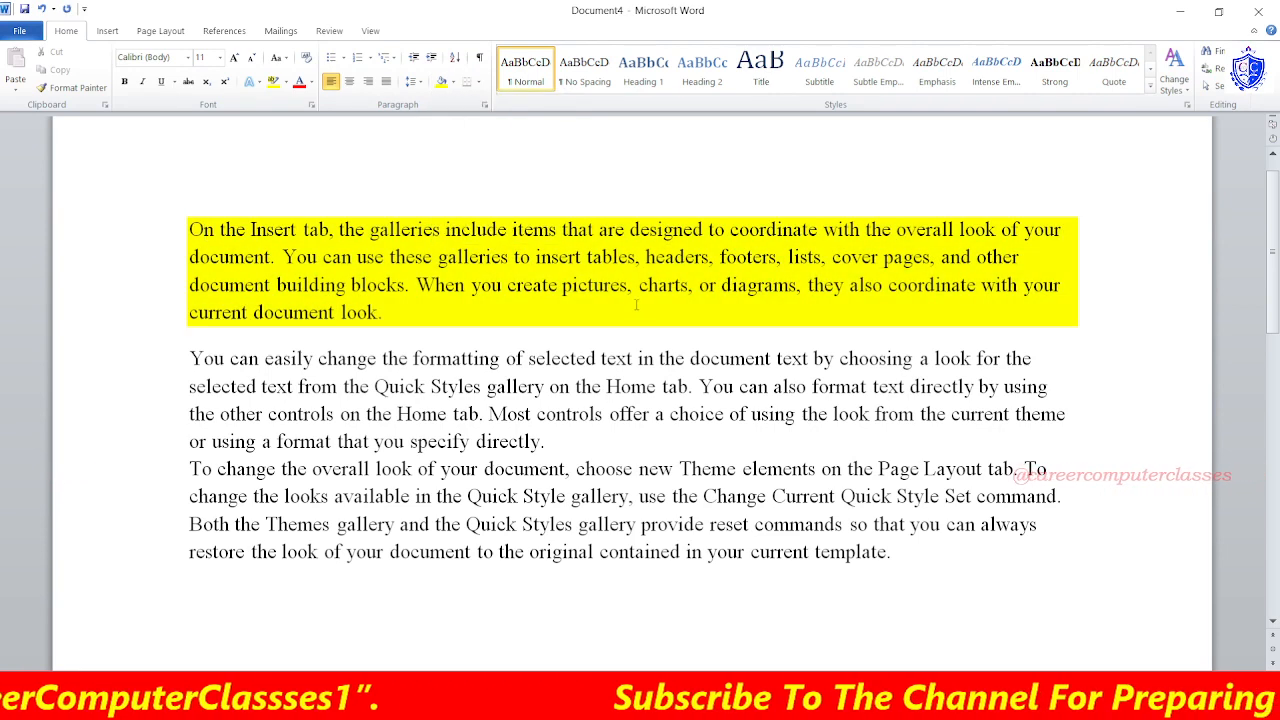
click(479, 82)
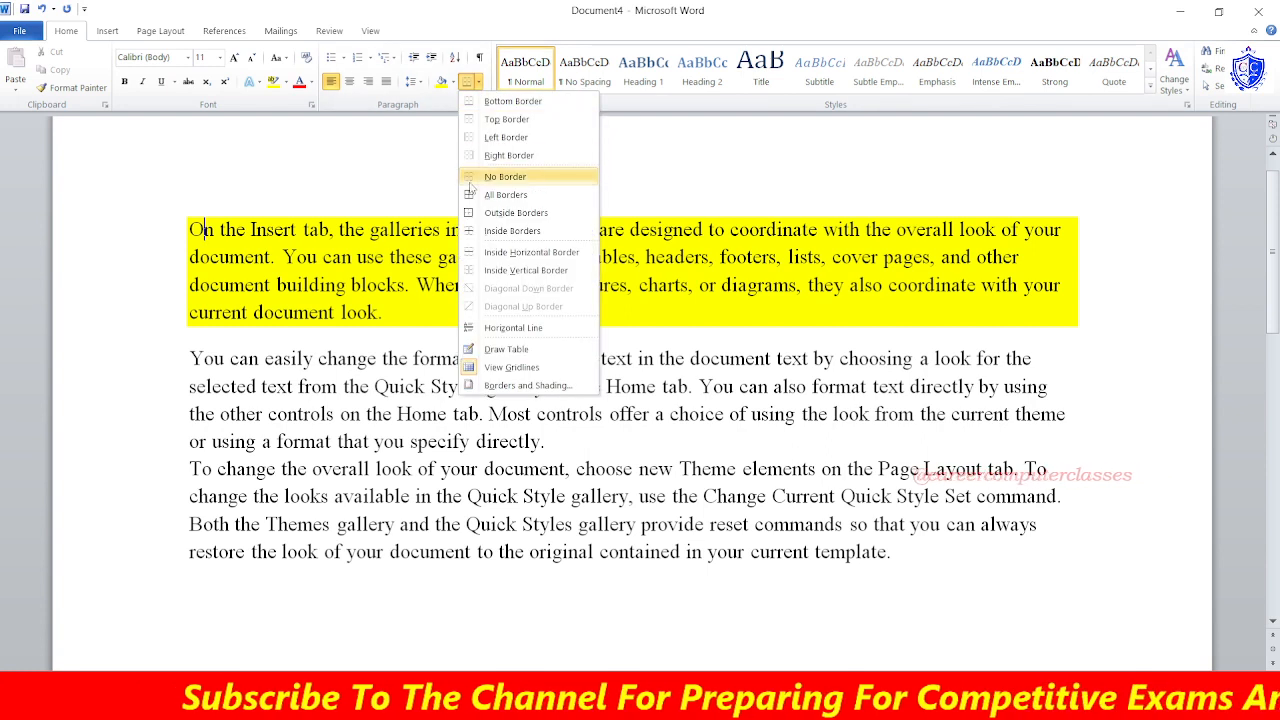
click(516, 212)
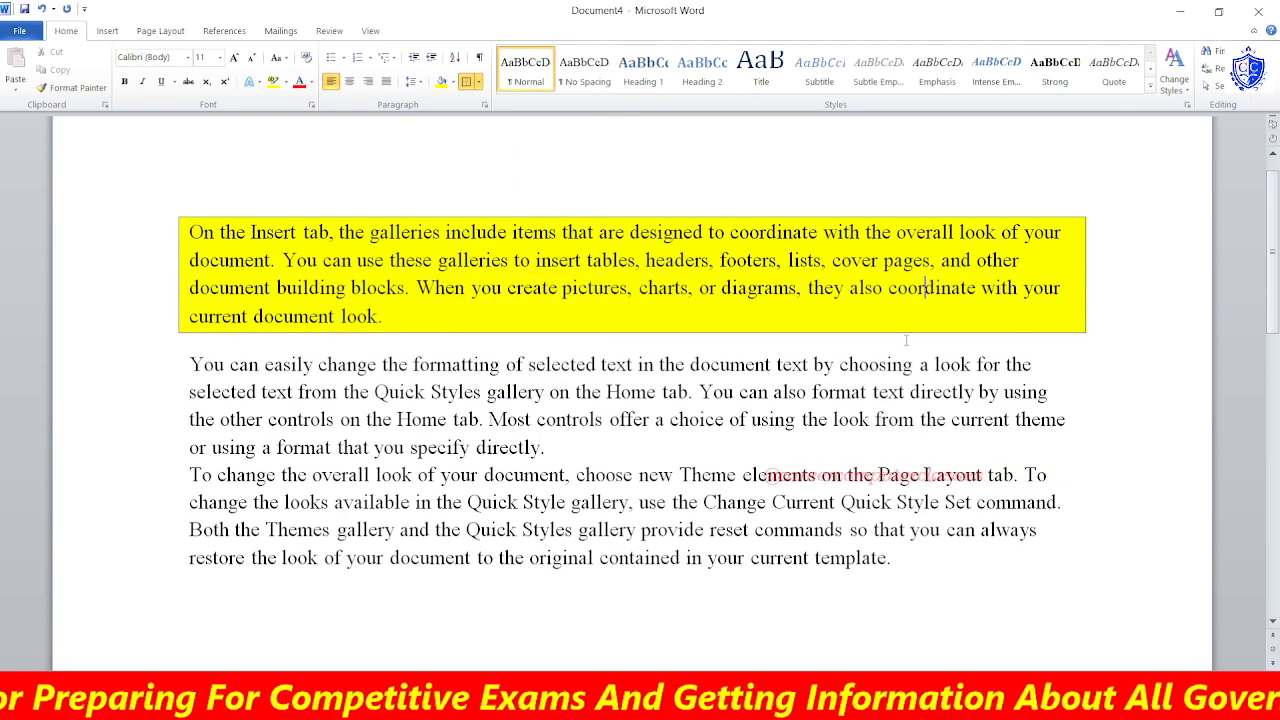
Change the first paragraph's border to a red 3-D border with a thick-and-thin double line style, 1 ½ pt wide.
click(478, 84)
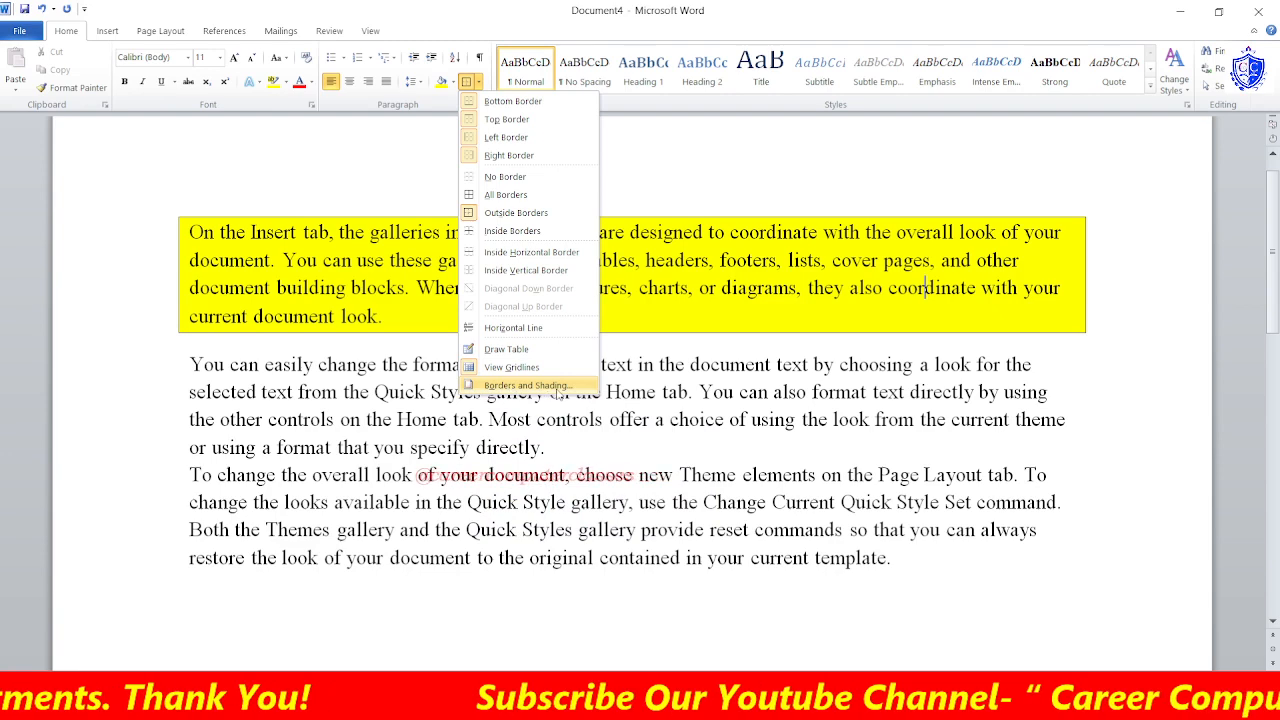
click(556, 390)
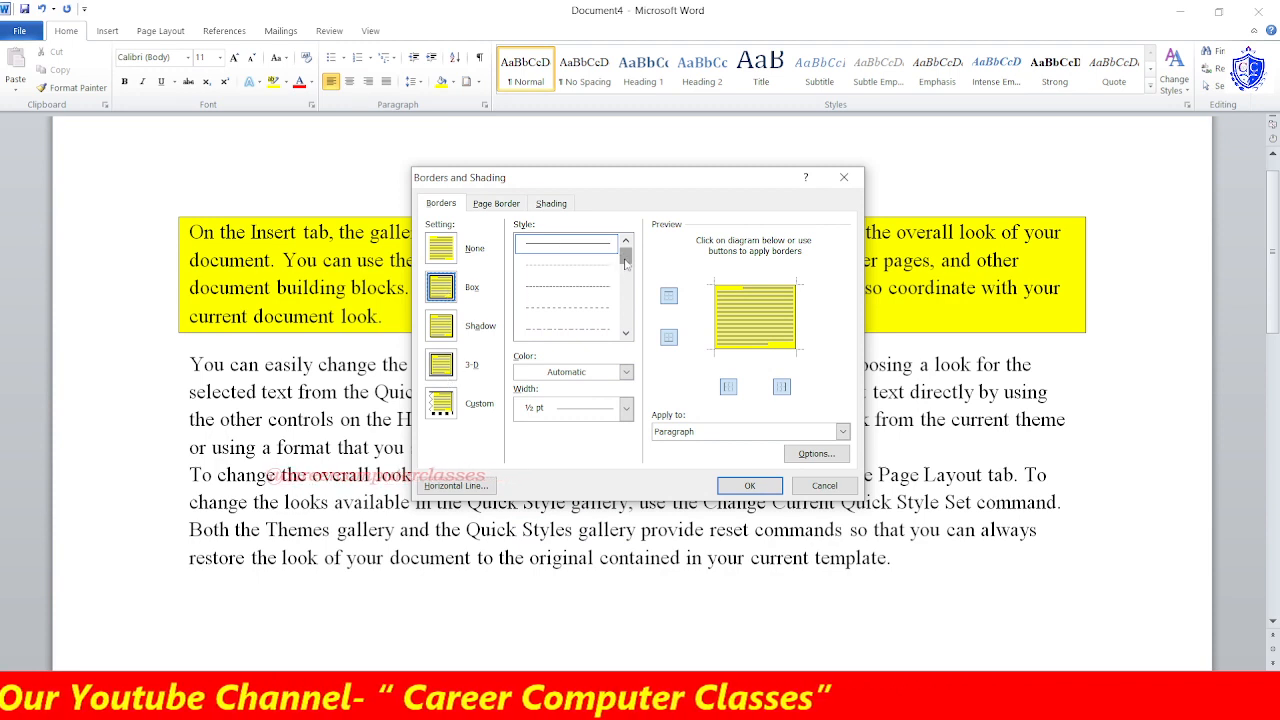
scroll(618, 258, down, 3)
click(441, 364)
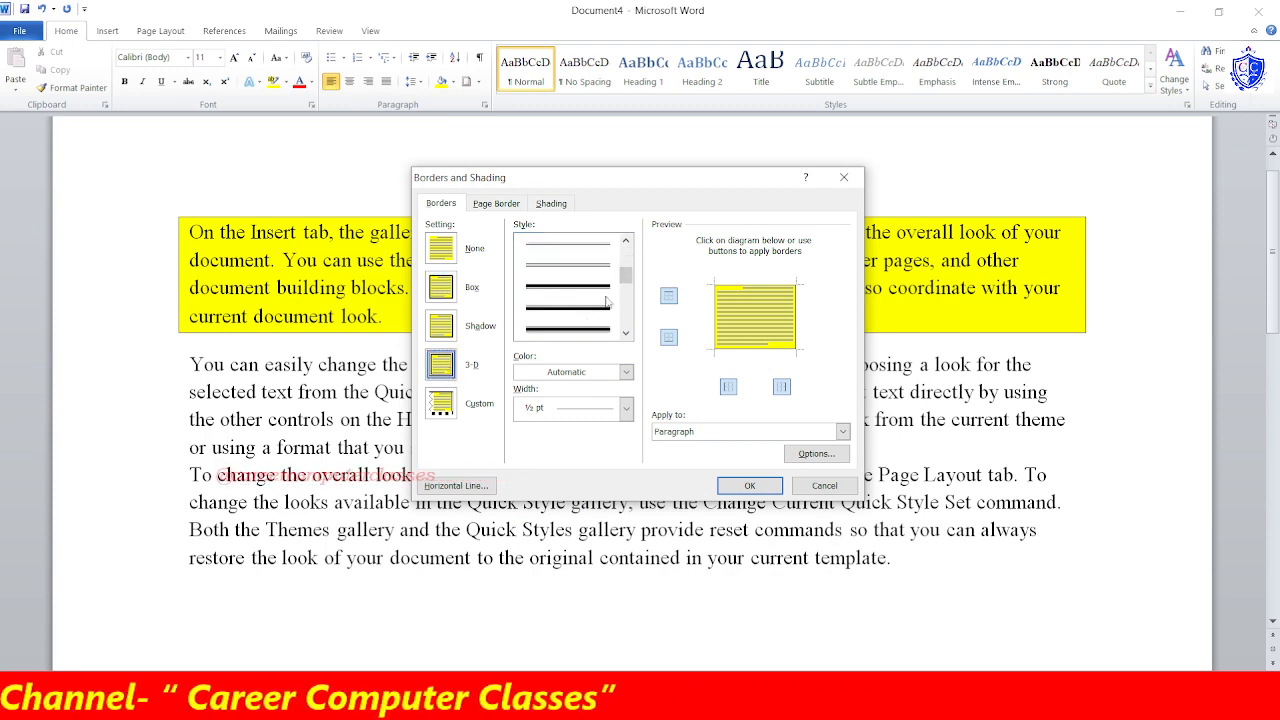
scroll(606, 301, up, 1)
click(567, 328)
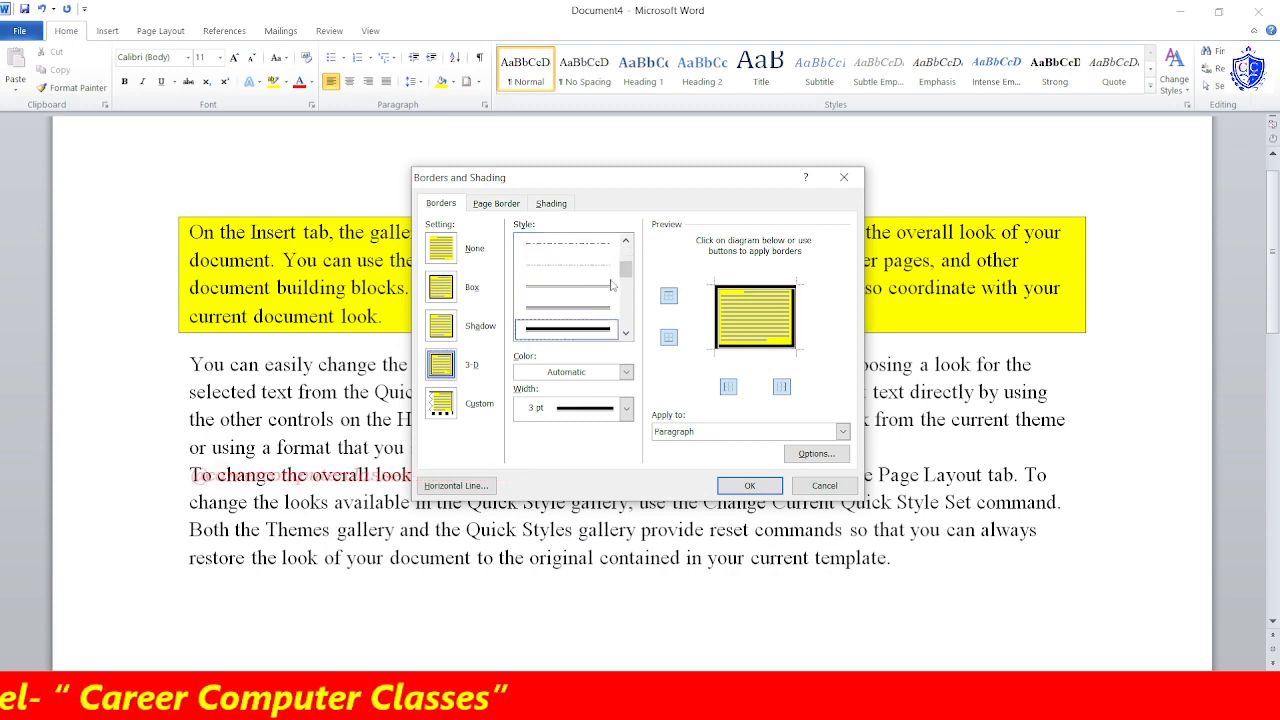
click(550, 372)
click(534, 507)
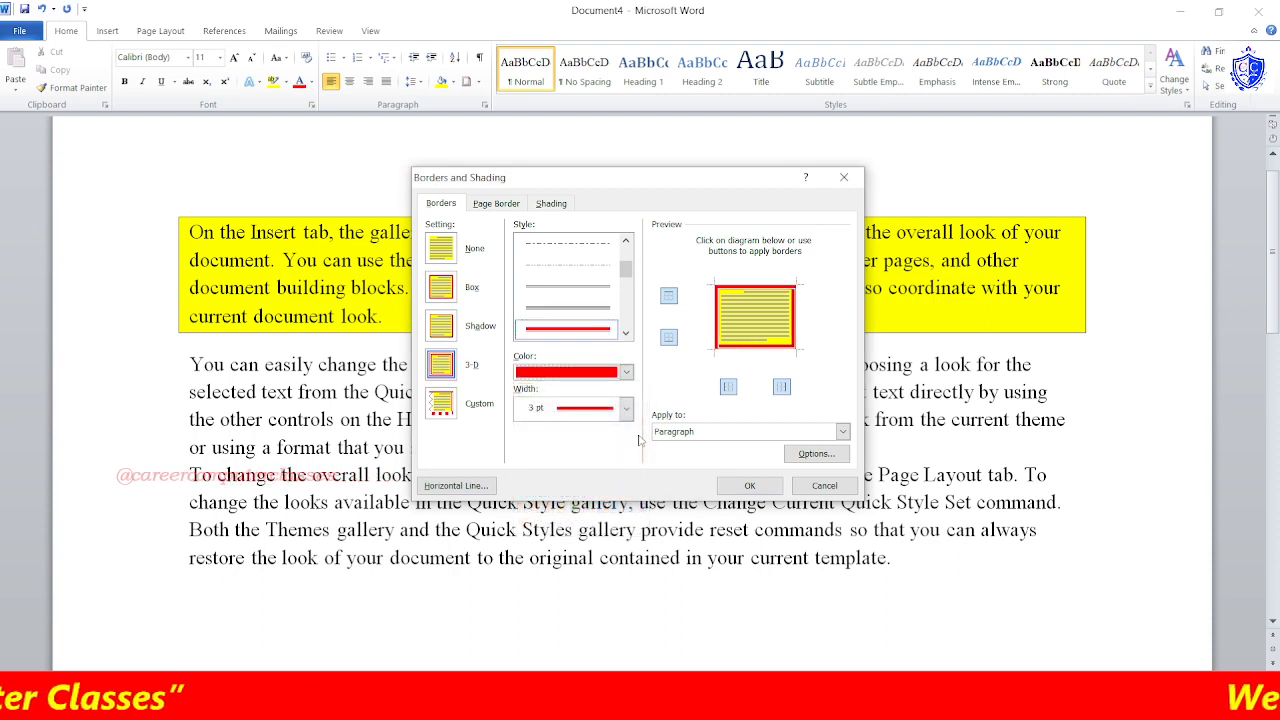
click(565, 412)
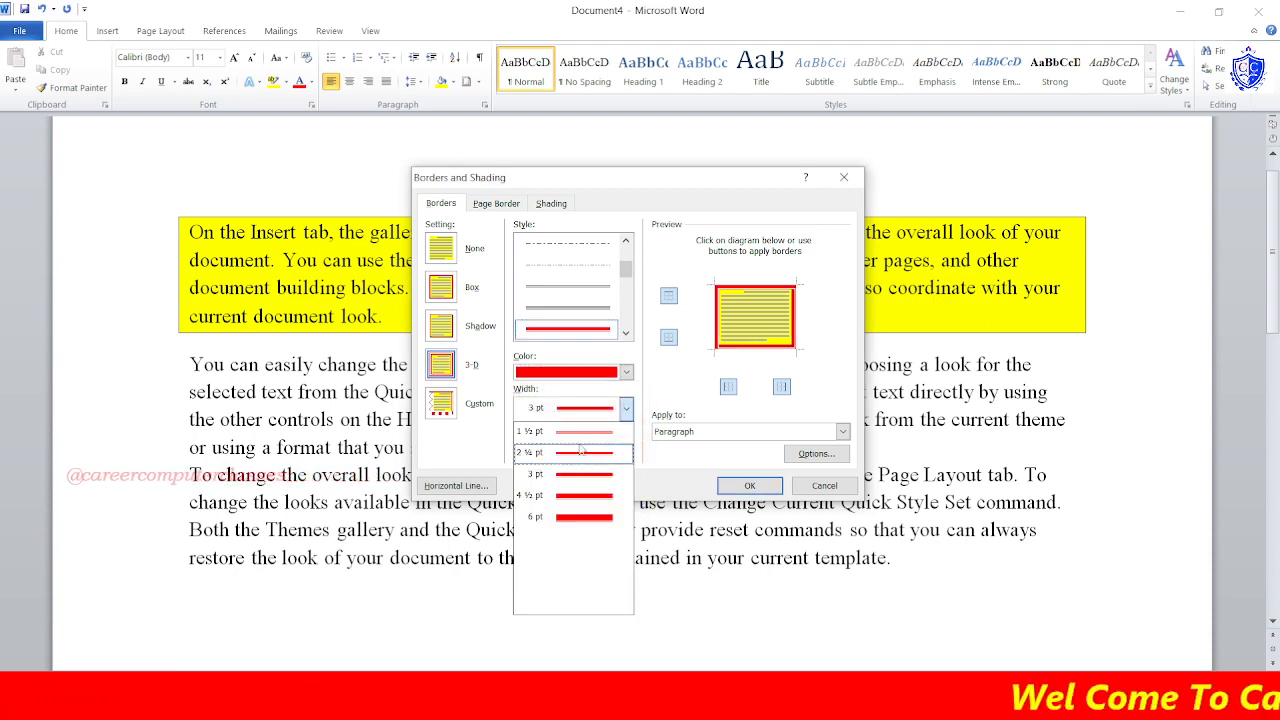
click(580, 441)
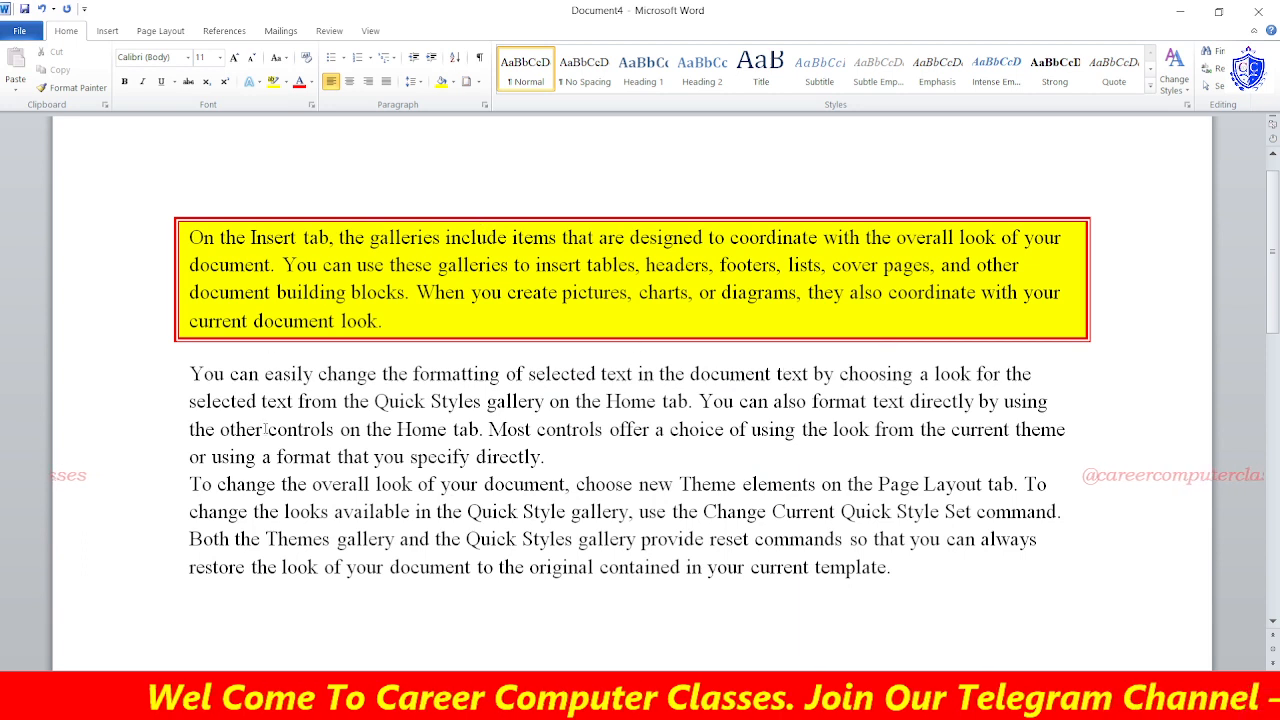
Draw the outer frame of a table freehand with Draw Table in the empty space below the last paragraph.
click(478, 81)
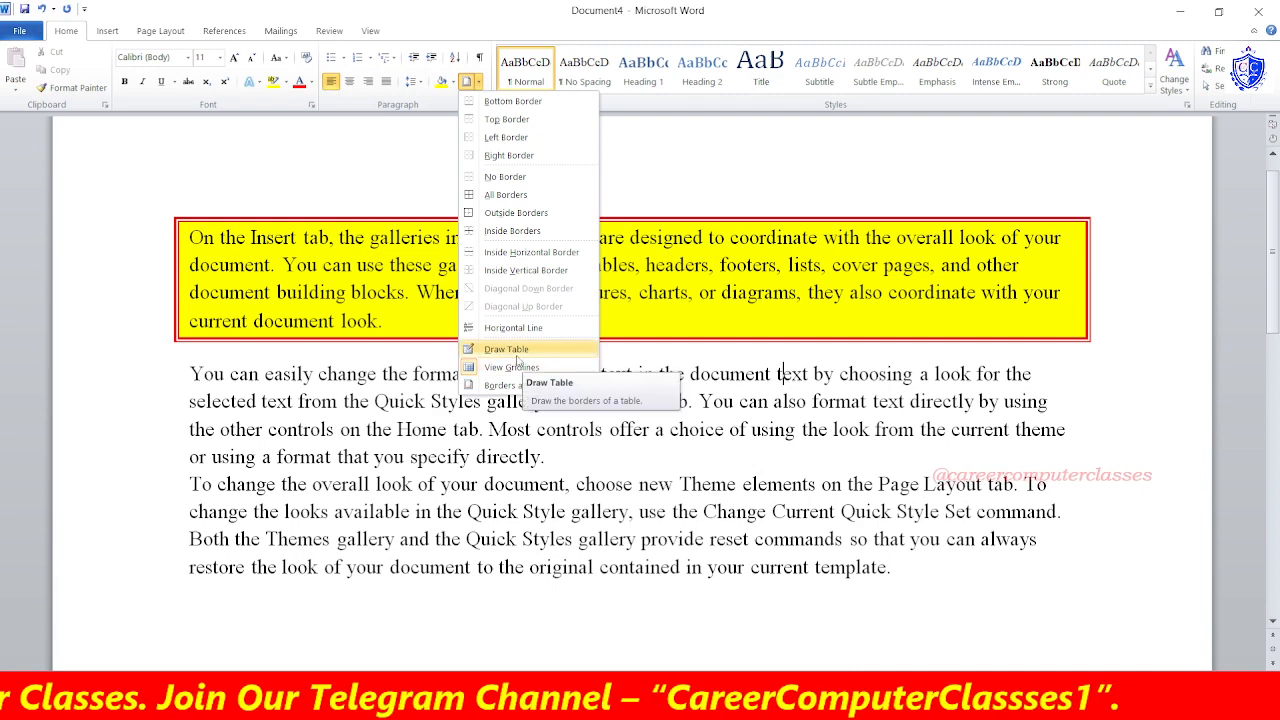
click(288, 638)
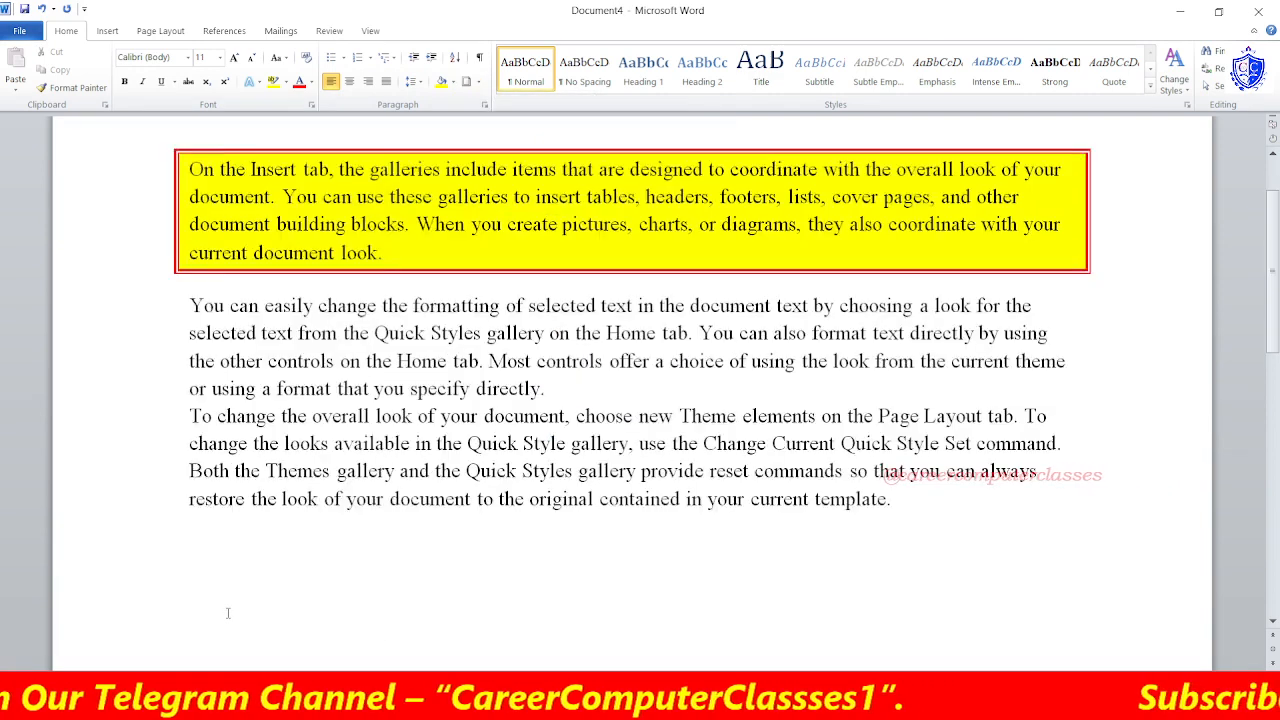
scroll(229, 608, down, 3)
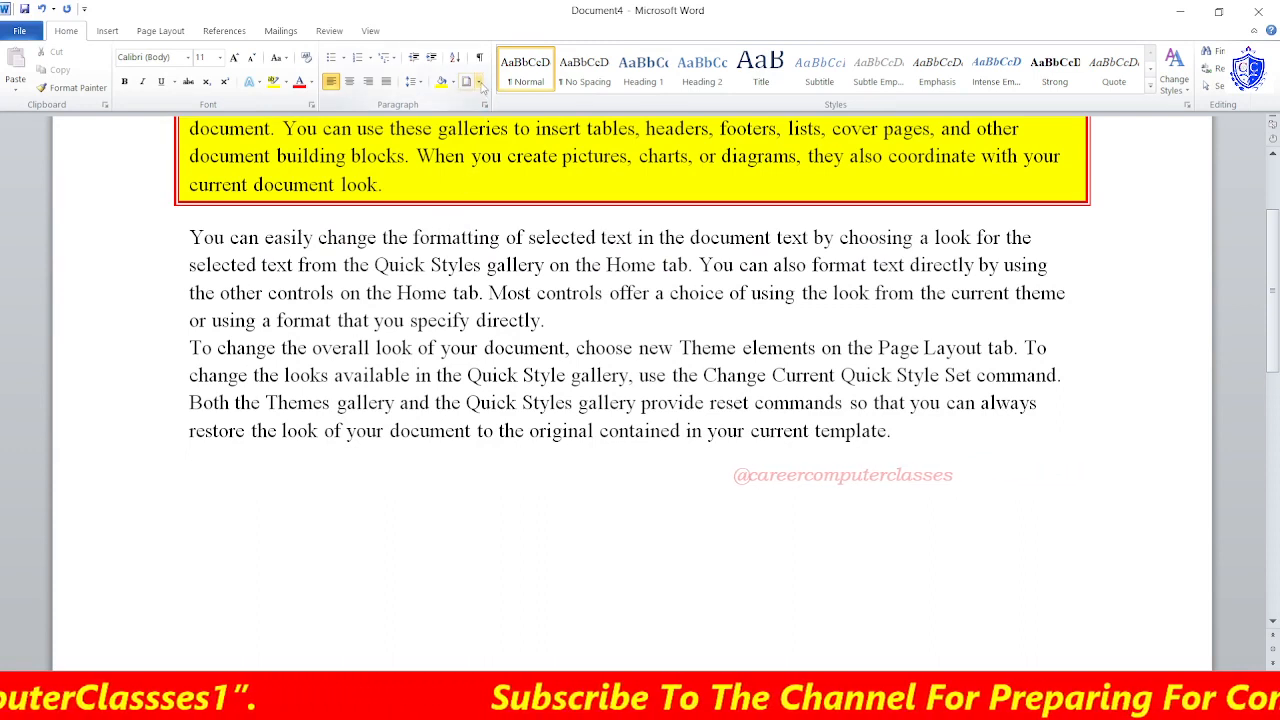
click(481, 88)
click(505, 348)
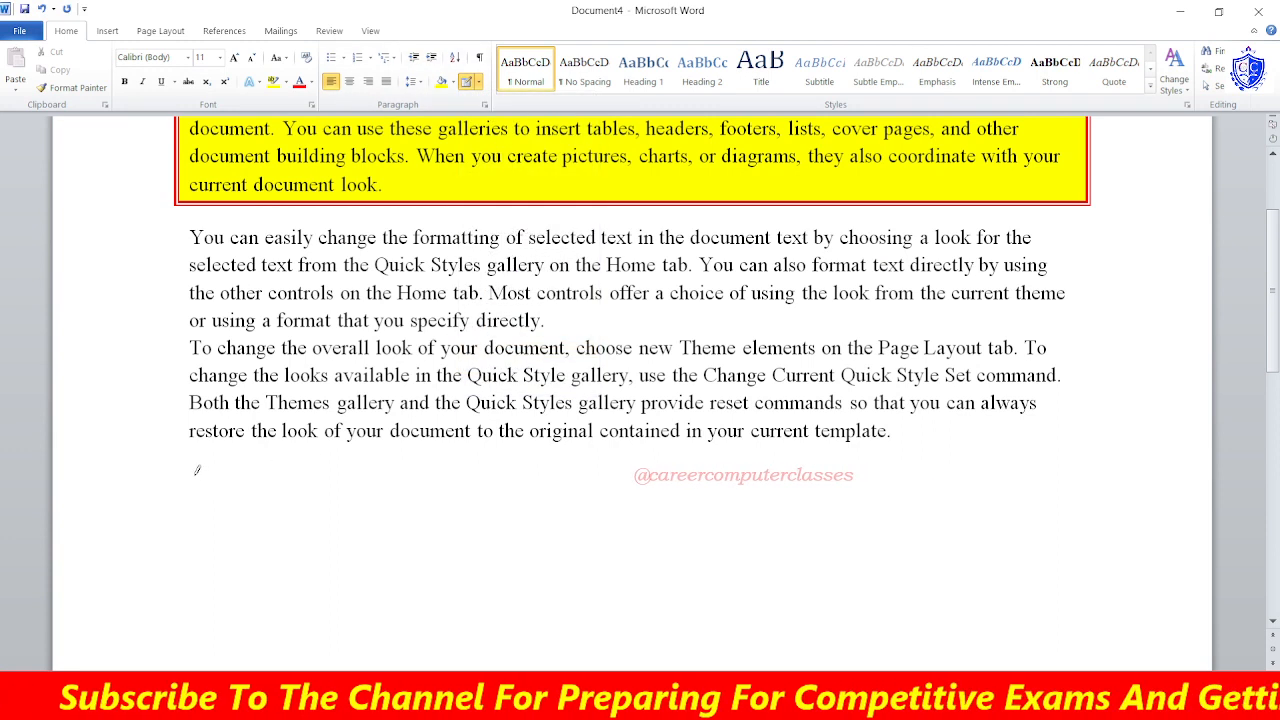
mouse_move(197, 470)
mouse_down()
mouse_move(223, 499)
mouse_move(837, 634)
mouse_move(790, 643)
mouse_up()
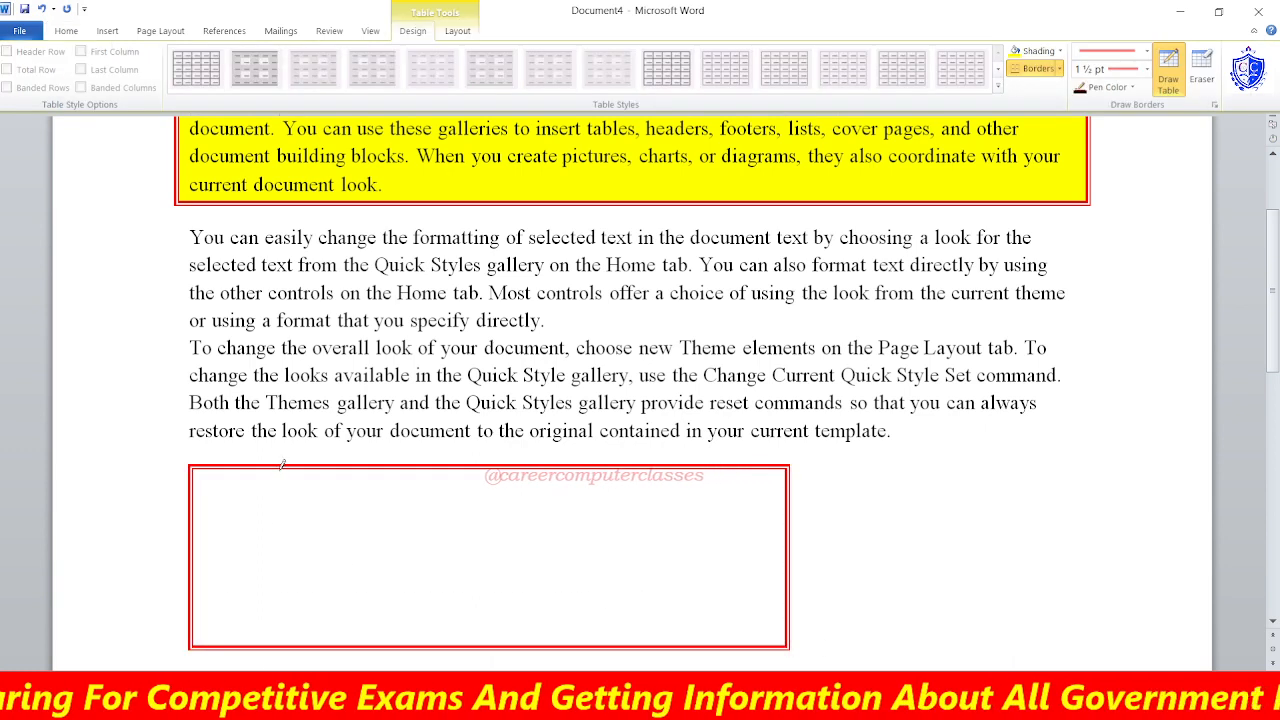
Divide the drawn table into six columns and two rows, with a shorter row at the top.
drag(281, 467, 280, 645)
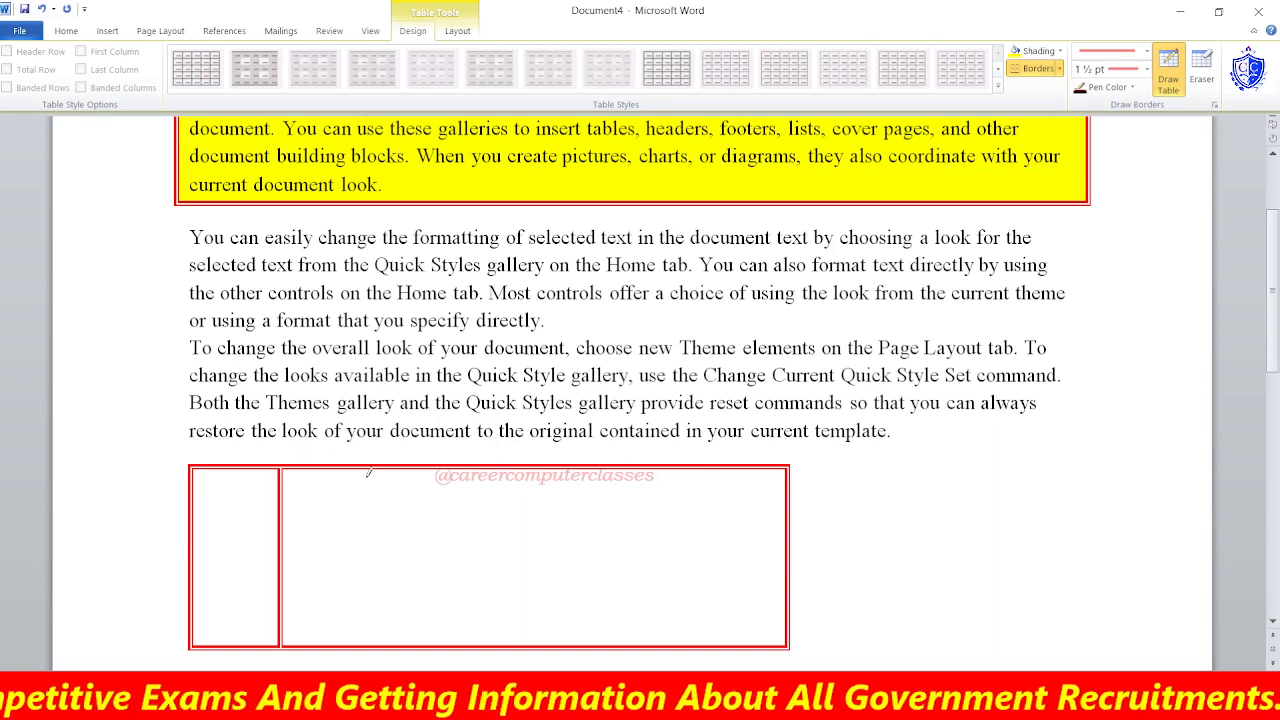
drag(368, 472, 370, 645)
drag(492, 470, 493, 590)
mouse_move(585, 543)
mouse_down()
mouse_move(597, 640)
mouse_move(585, 645)
mouse_up()
drag(685, 465, 684, 644)
drag(206, 491, 766, 492)
Remove the entire drawn table with the Eraser.
scroll(645, 548, down, 3)
scroll(645, 548, up, 1)
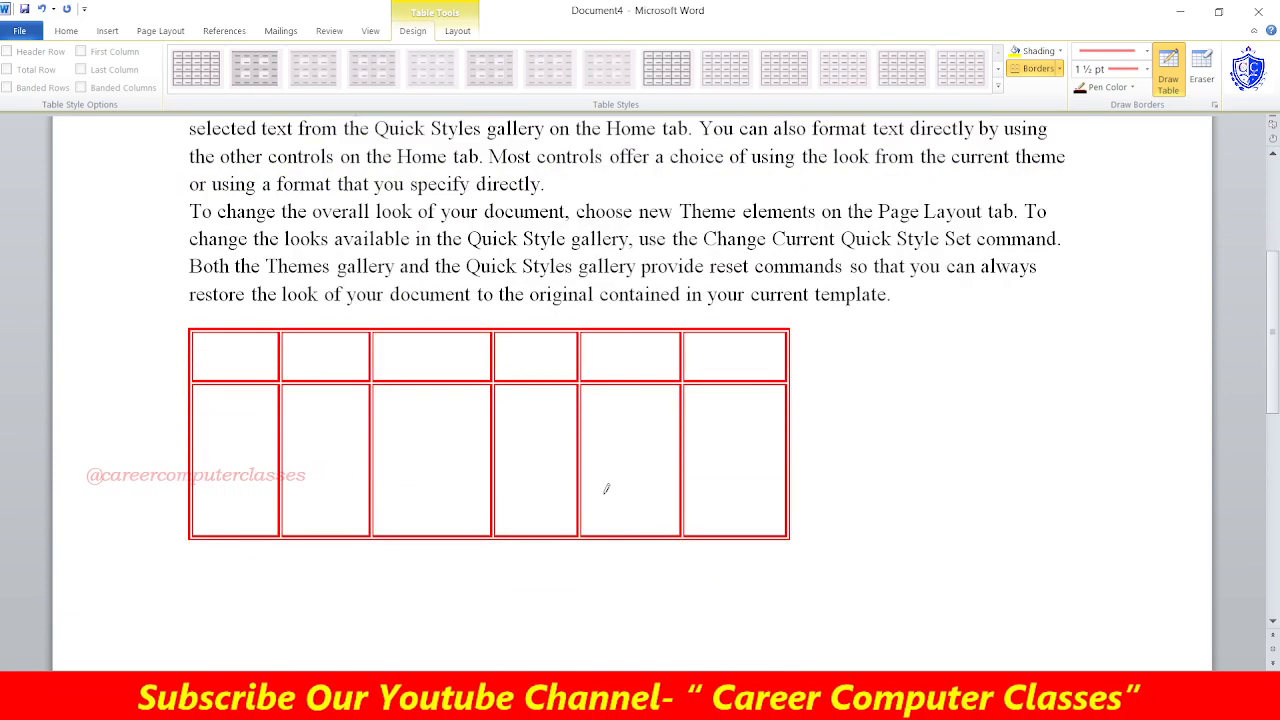
click(1203, 72)
mouse_move(830, 322)
mouse_down()
mouse_move(257, 420)
mouse_move(160, 523)
mouse_move(156, 561)
mouse_up()
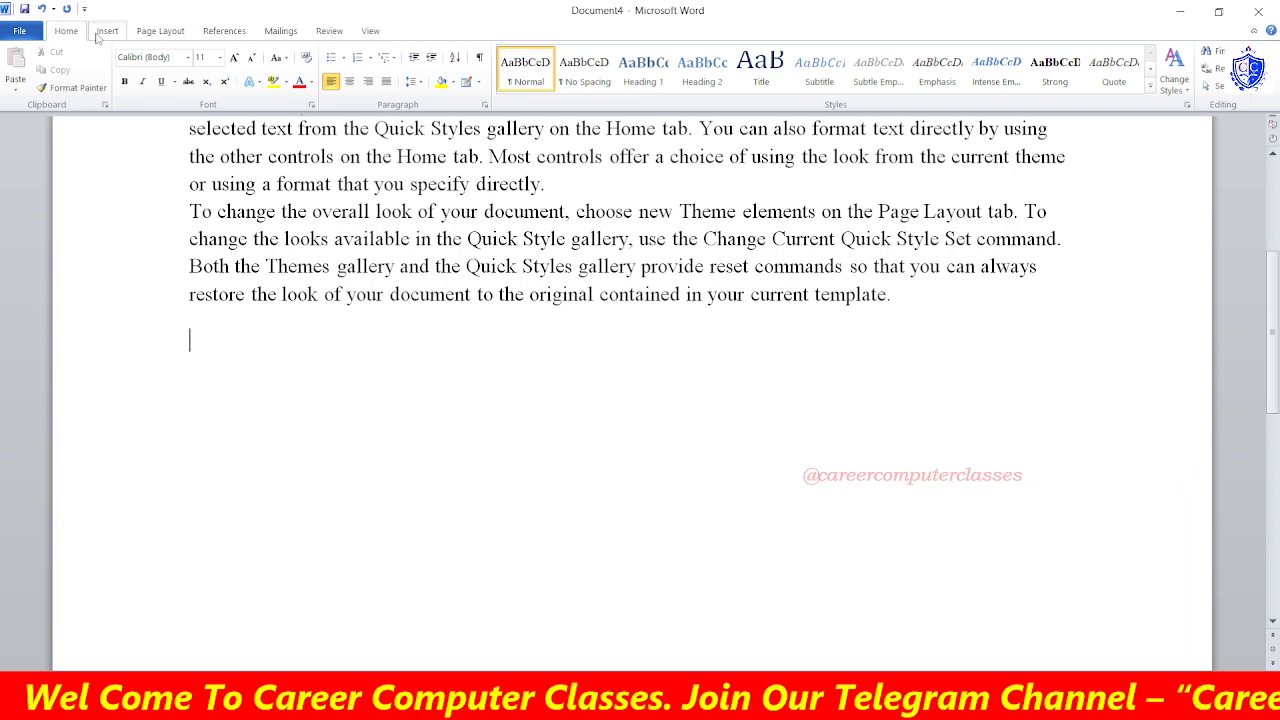
Insert a plain horizontal line in the empty line below the last paragraph.
click(478, 81)
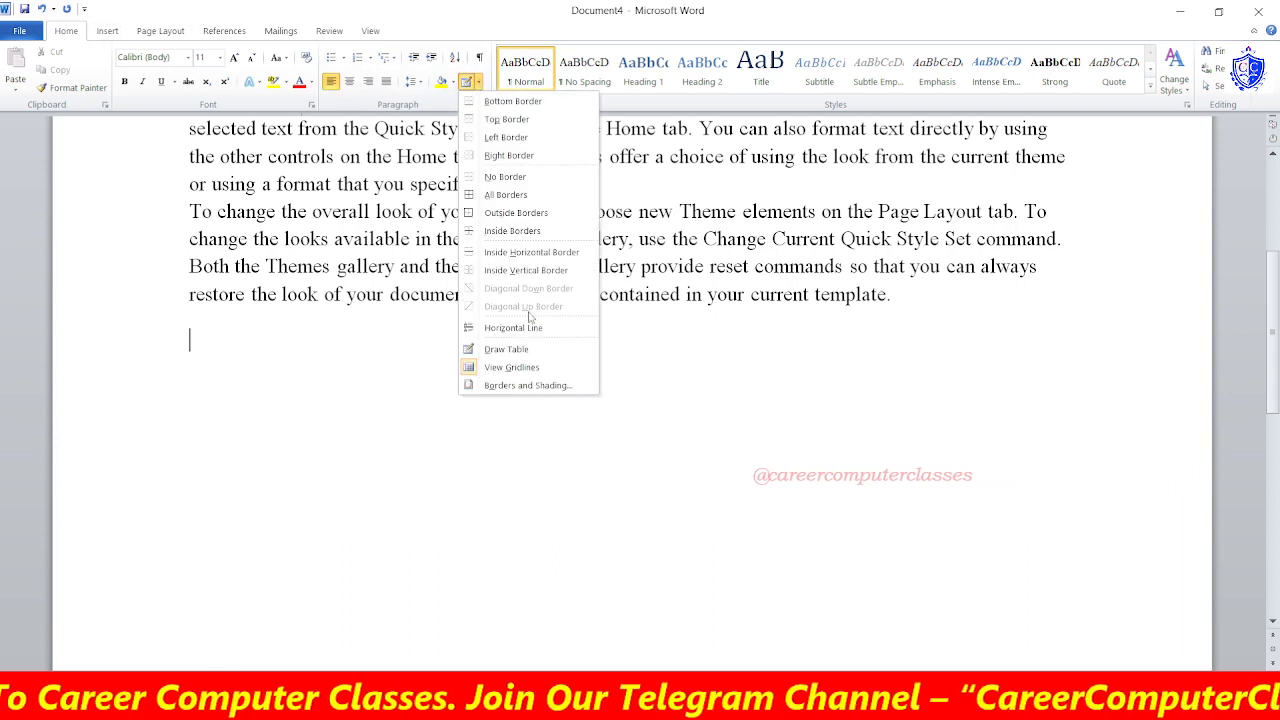
click(603, 397)
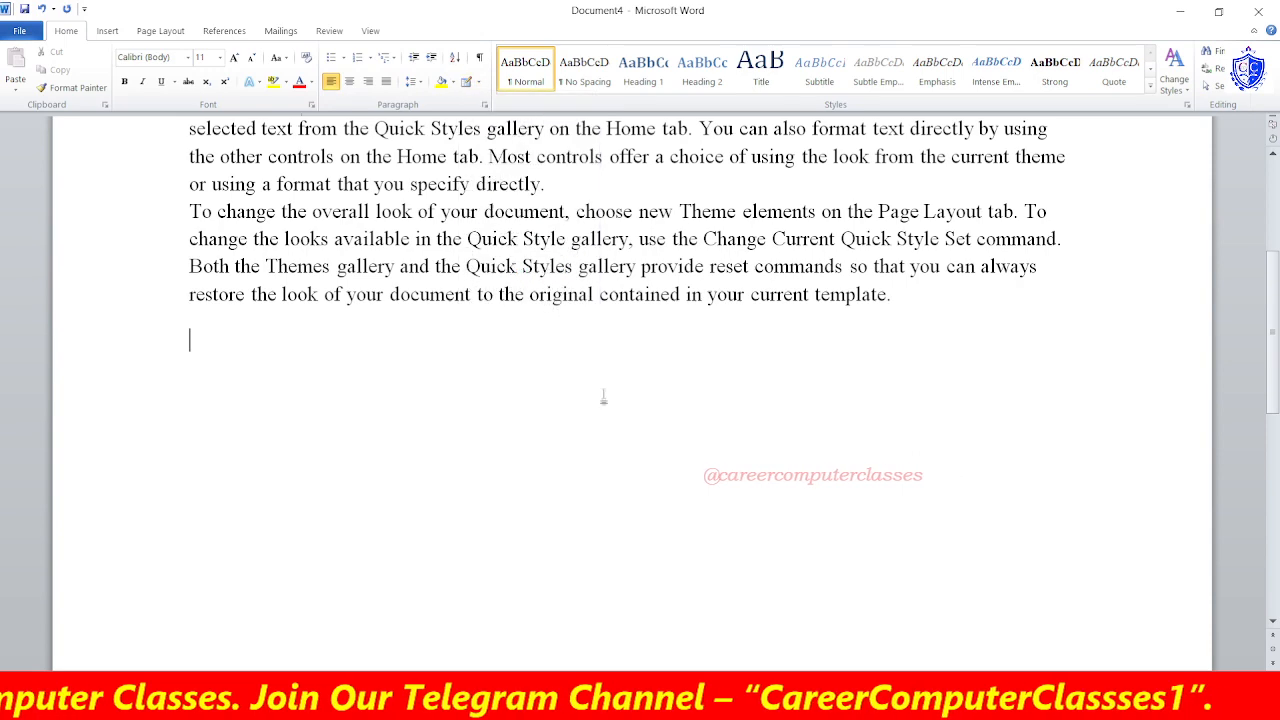
scroll(557, 395, up, 2)
scroll(557, 395, down, 1)
click(500, 408)
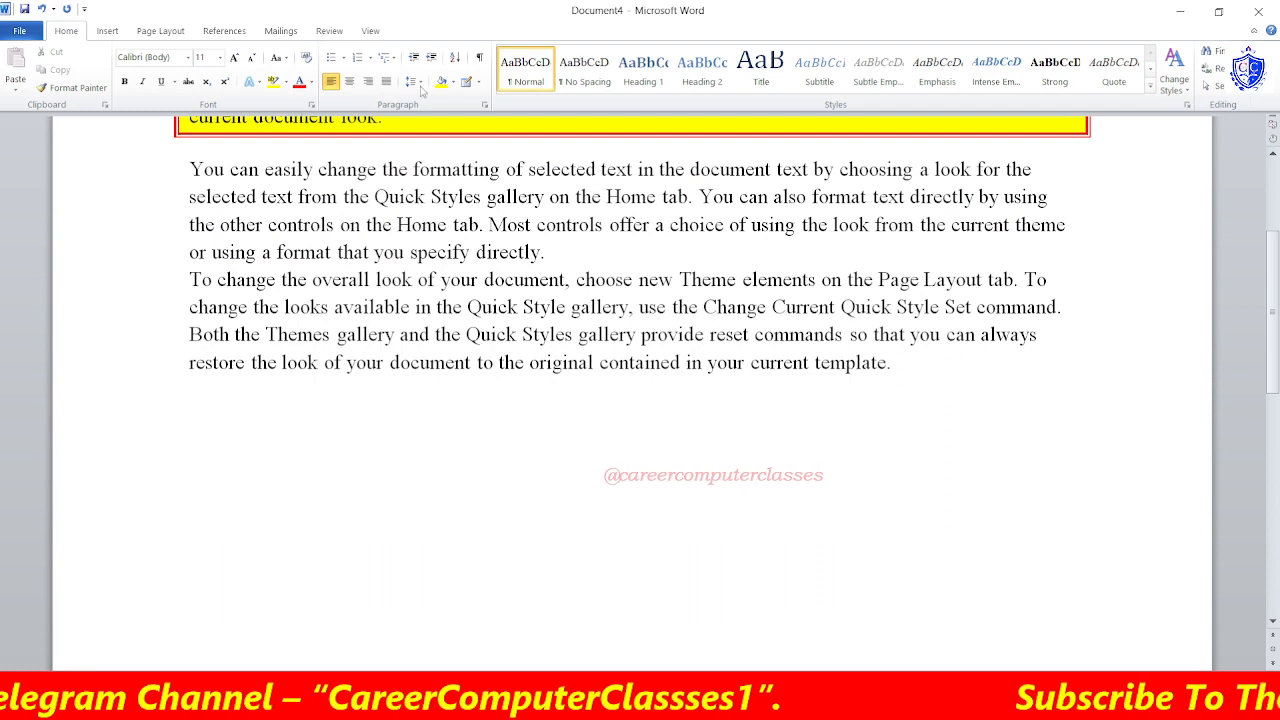
click(478, 88)
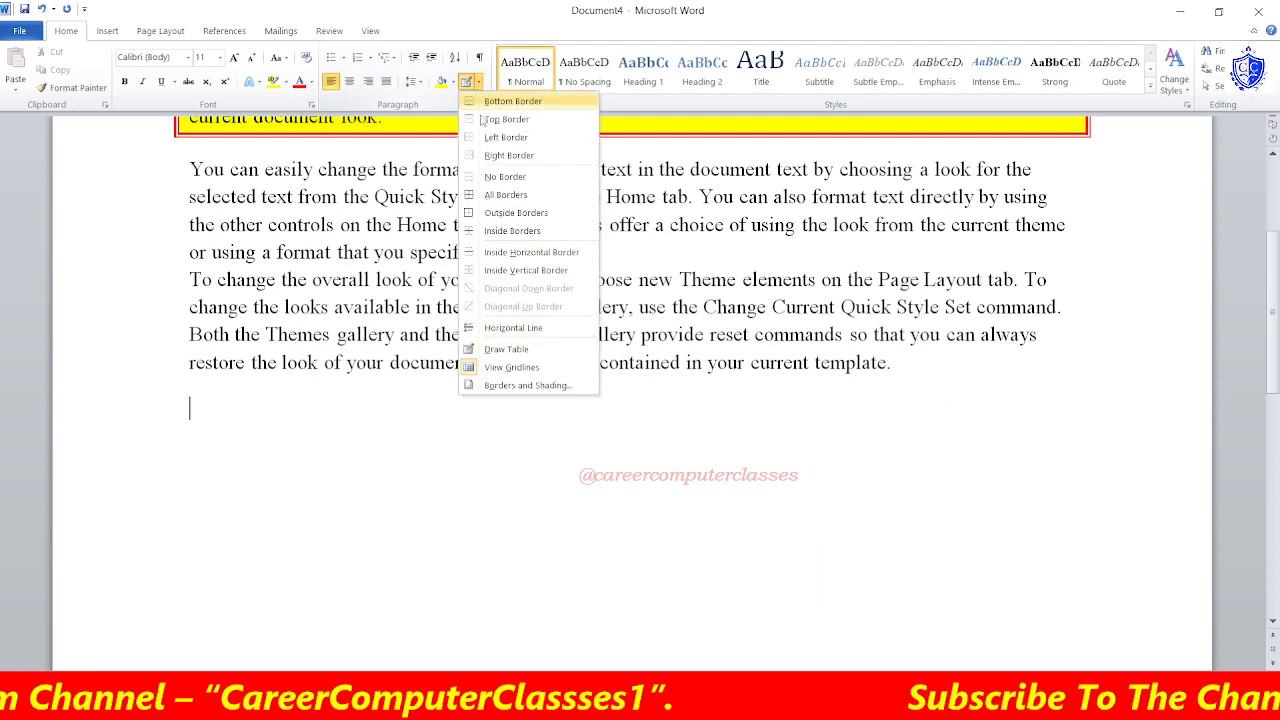
click(506, 325)
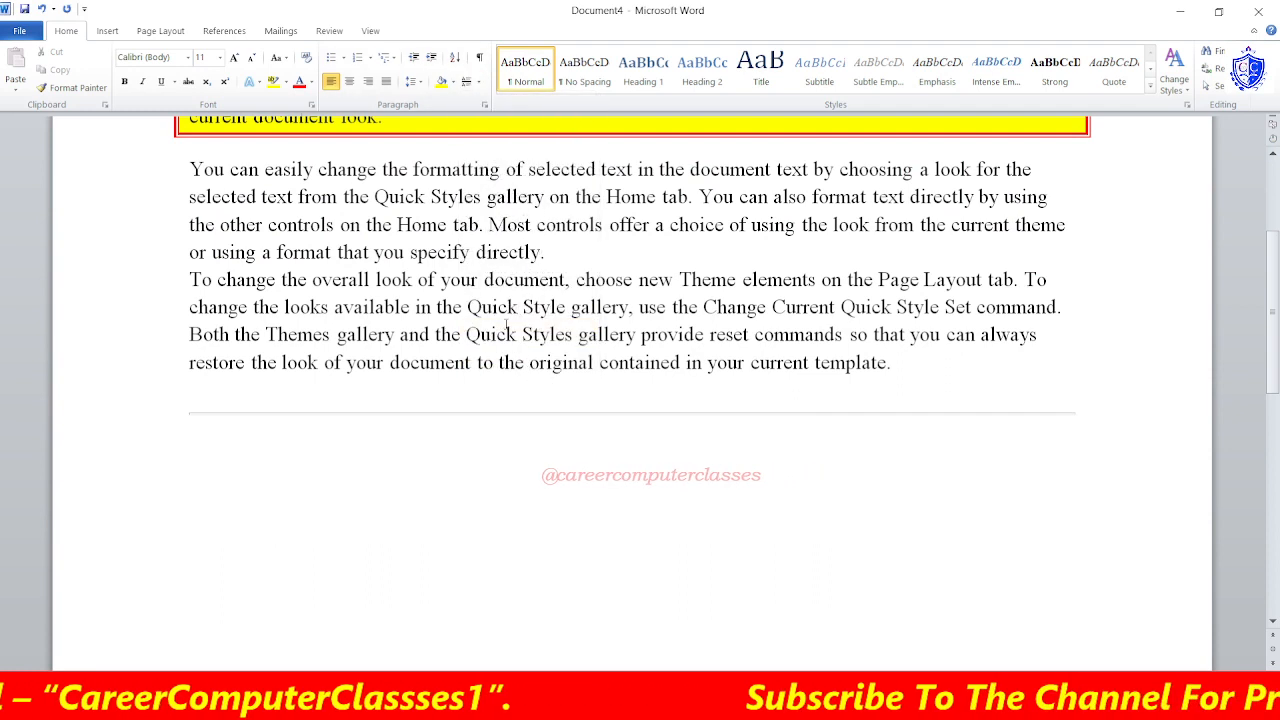
Select the plain horizontal line below the last paragraph and delete it.
click(322, 415)
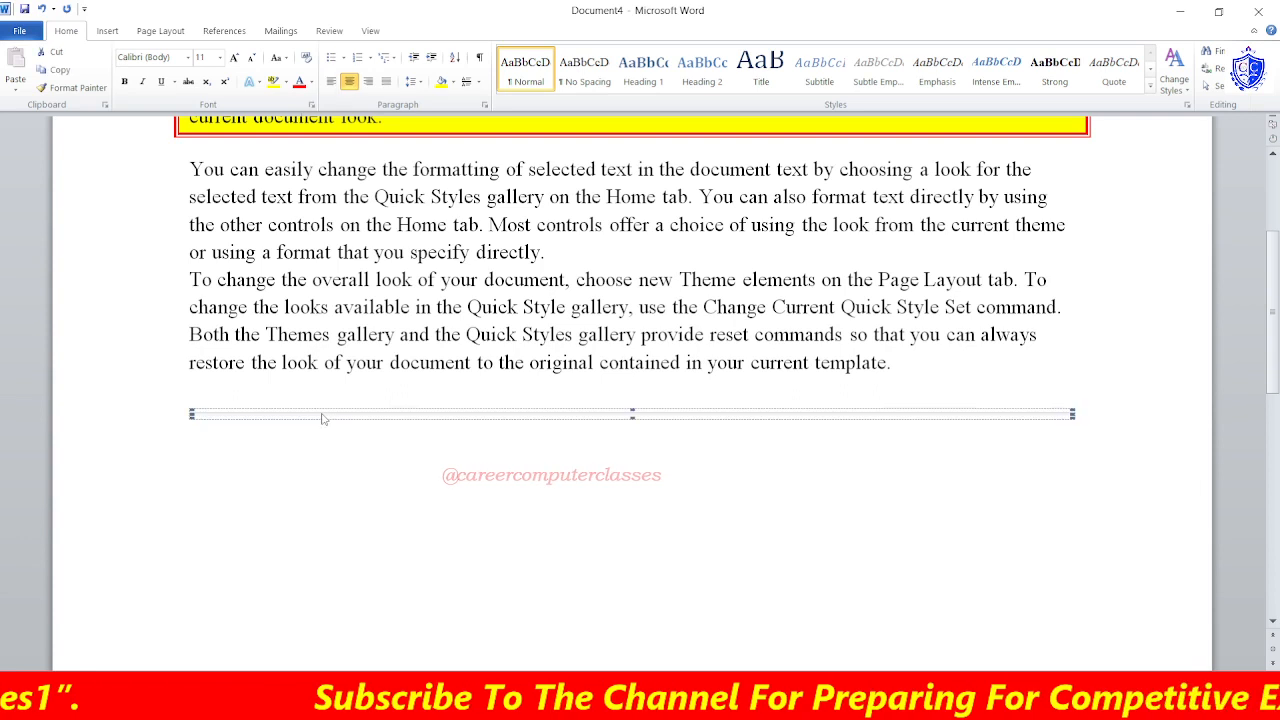
click(478, 82)
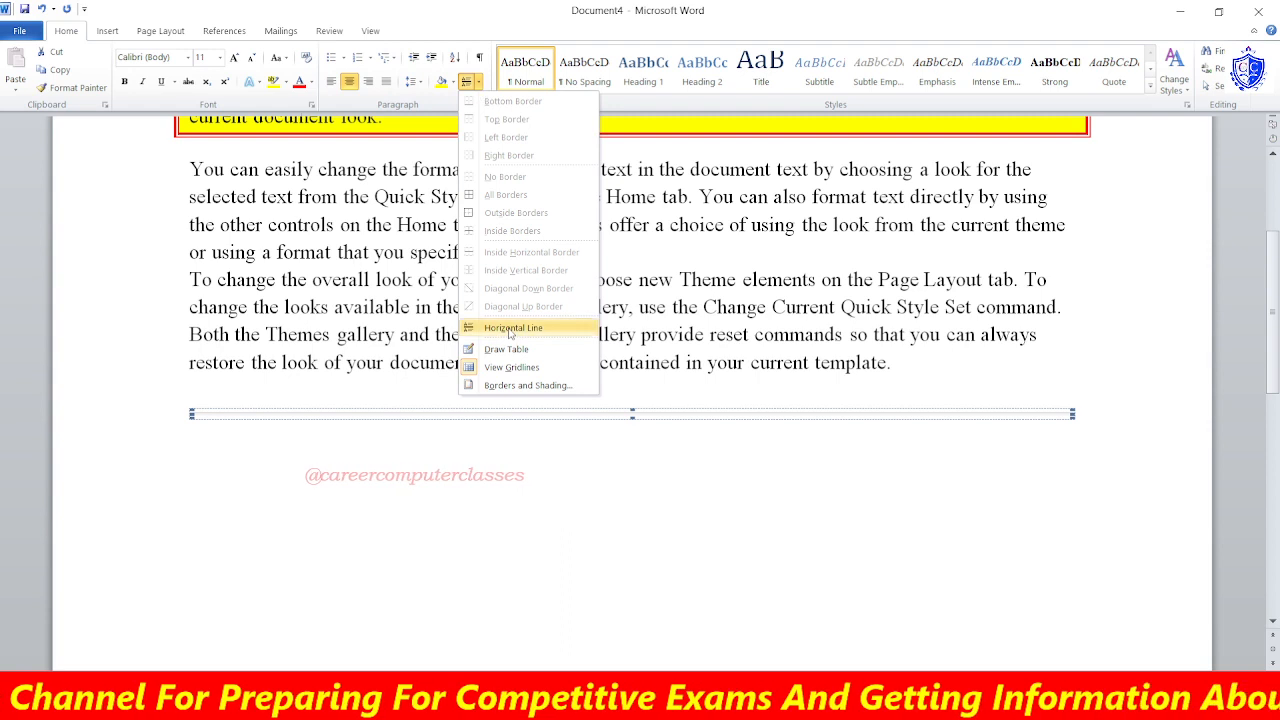
click(372, 447)
click(347, 414)
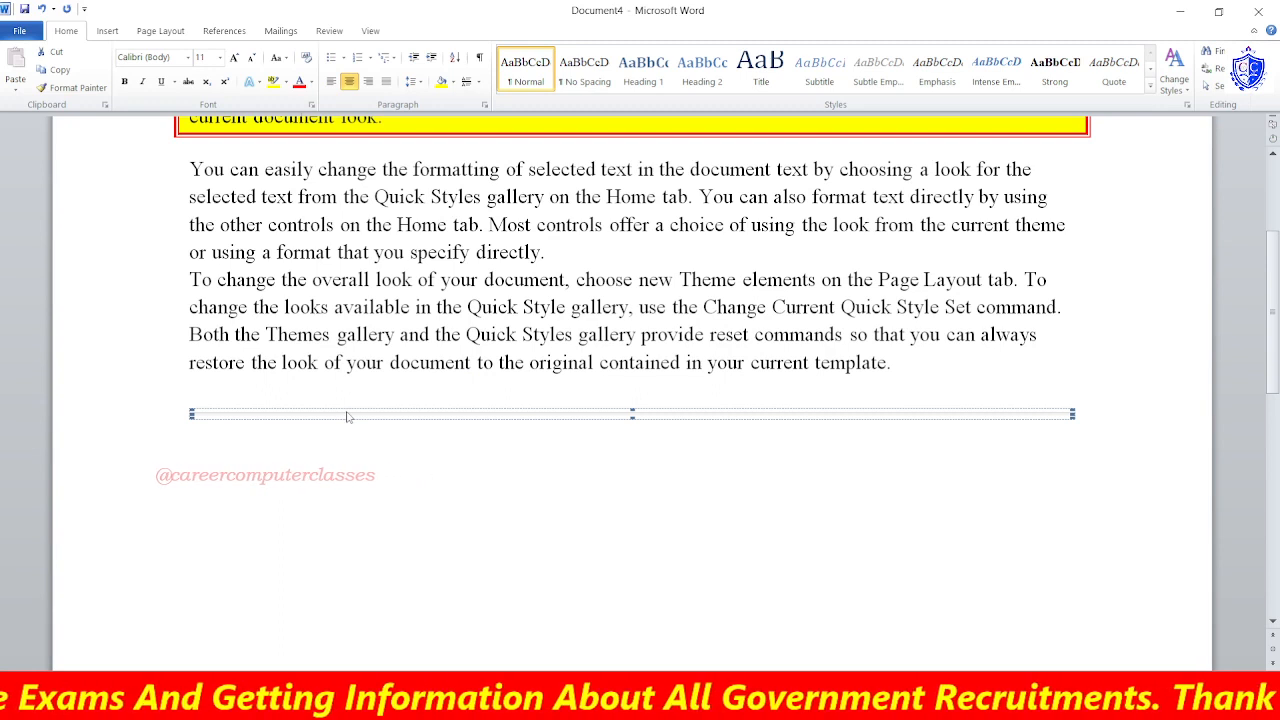
key(Delete)
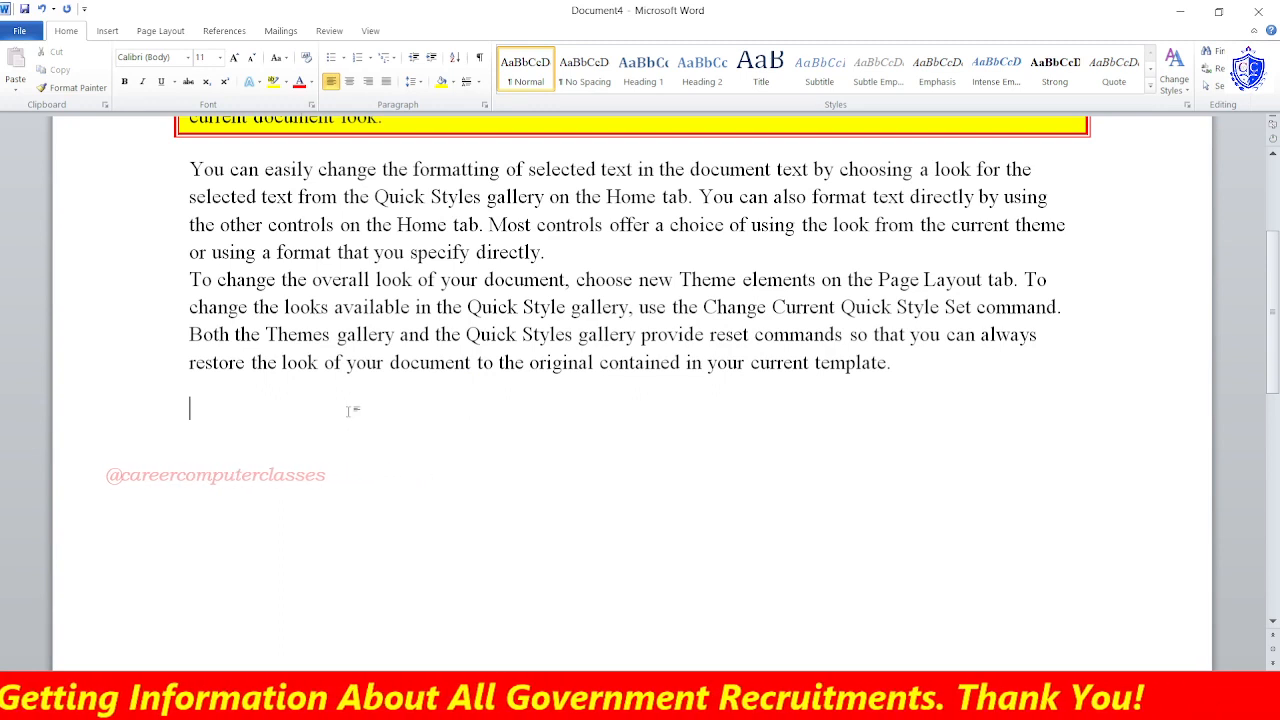
Insert a decorative horizontal line of yellow and blue diamonds from the Horizontal Line gallery below the last paragraph.
click(479, 82)
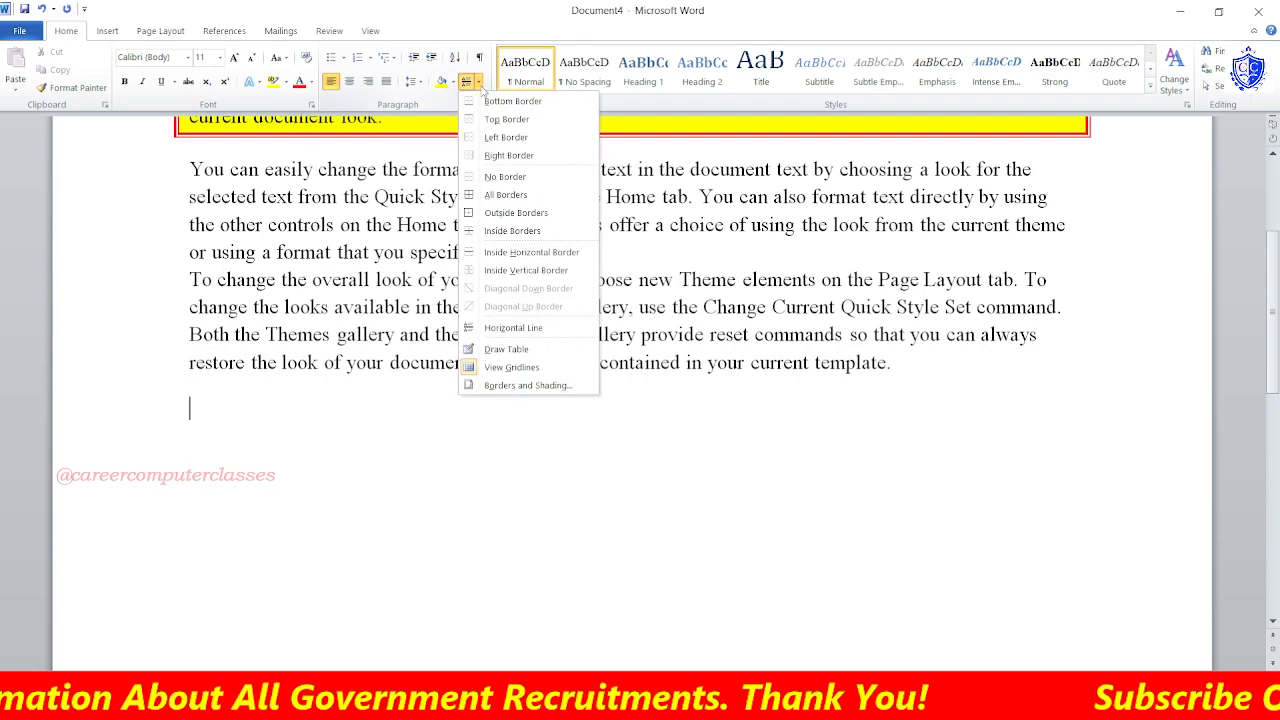
click(524, 388)
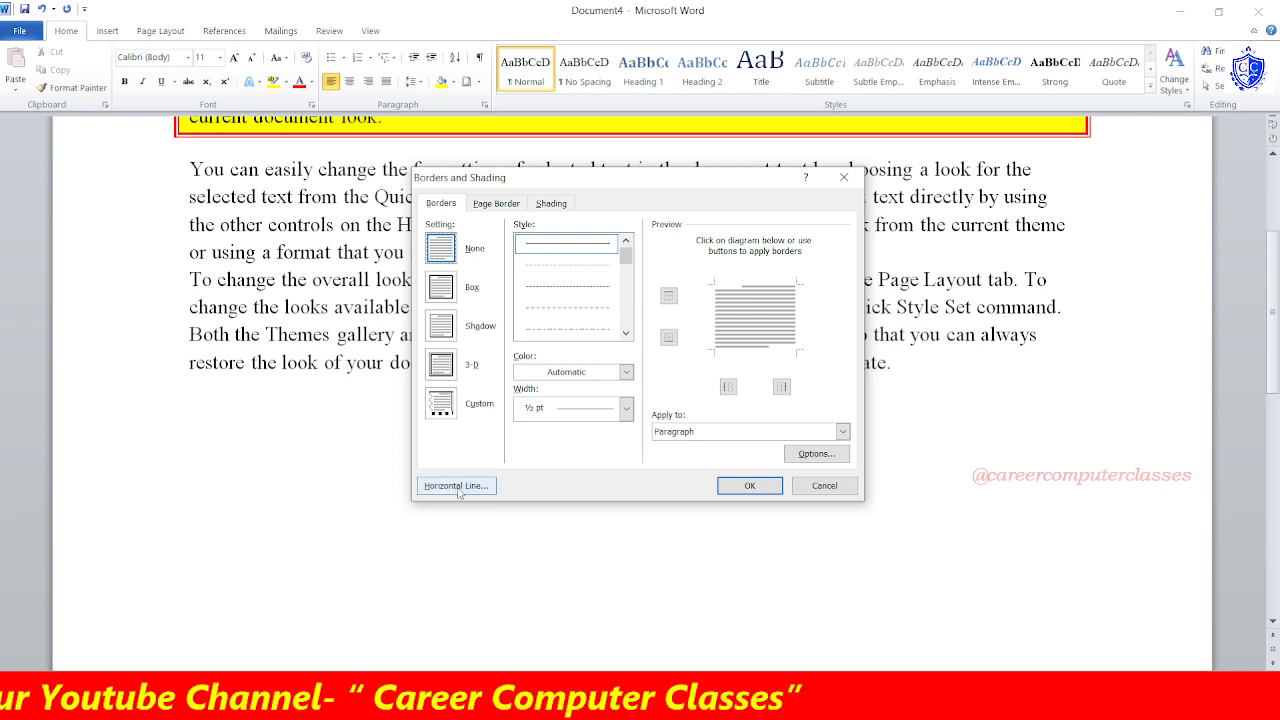
click(490, 486)
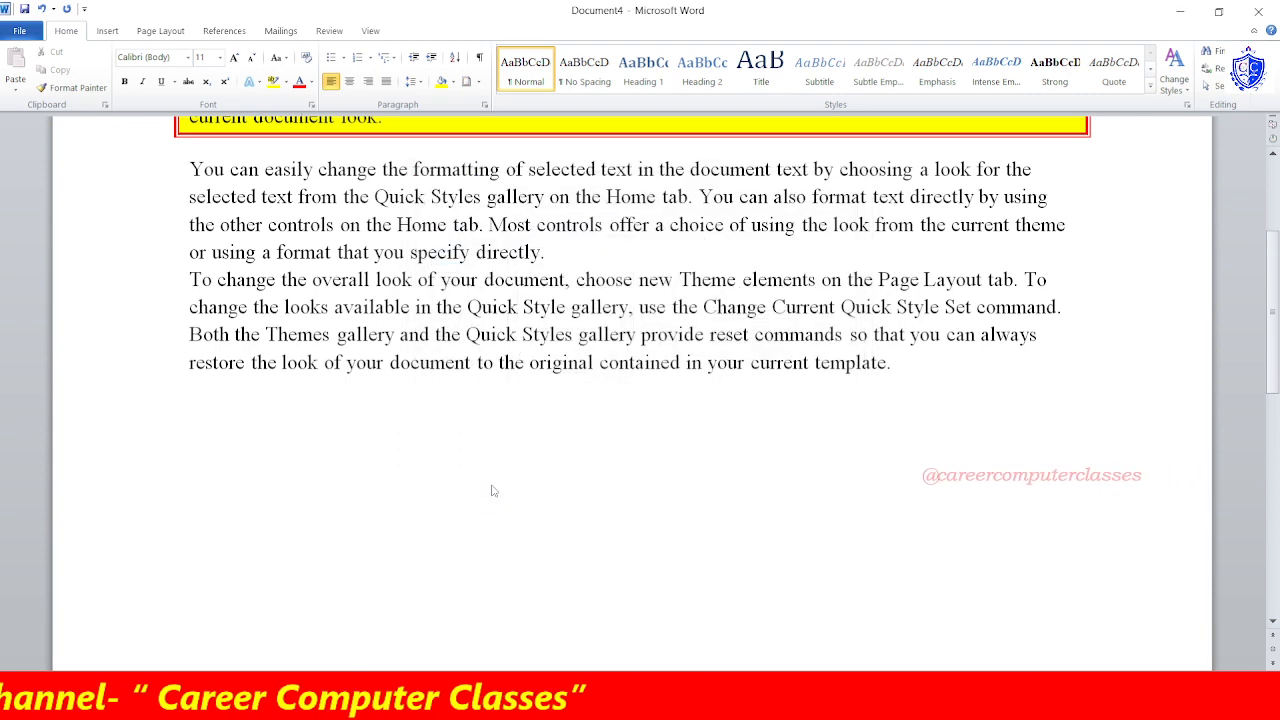
drag(749, 255, 749, 465)
click(686, 290)
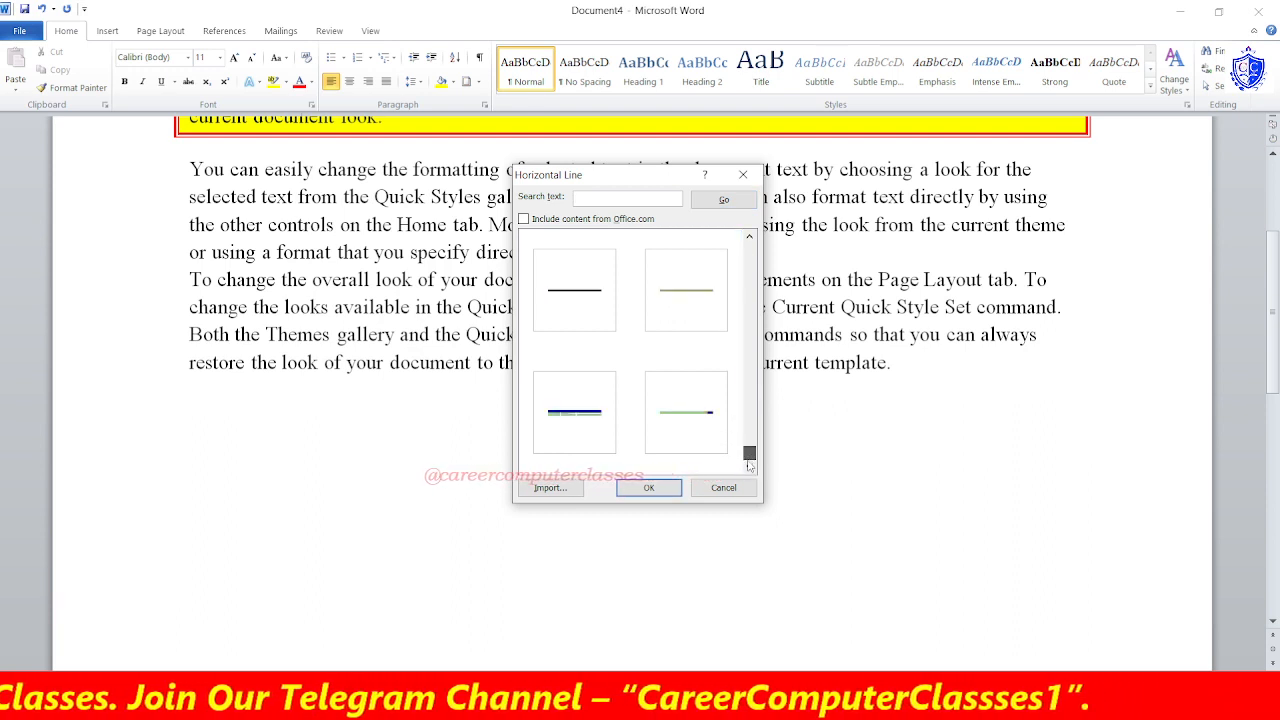
click(686, 412)
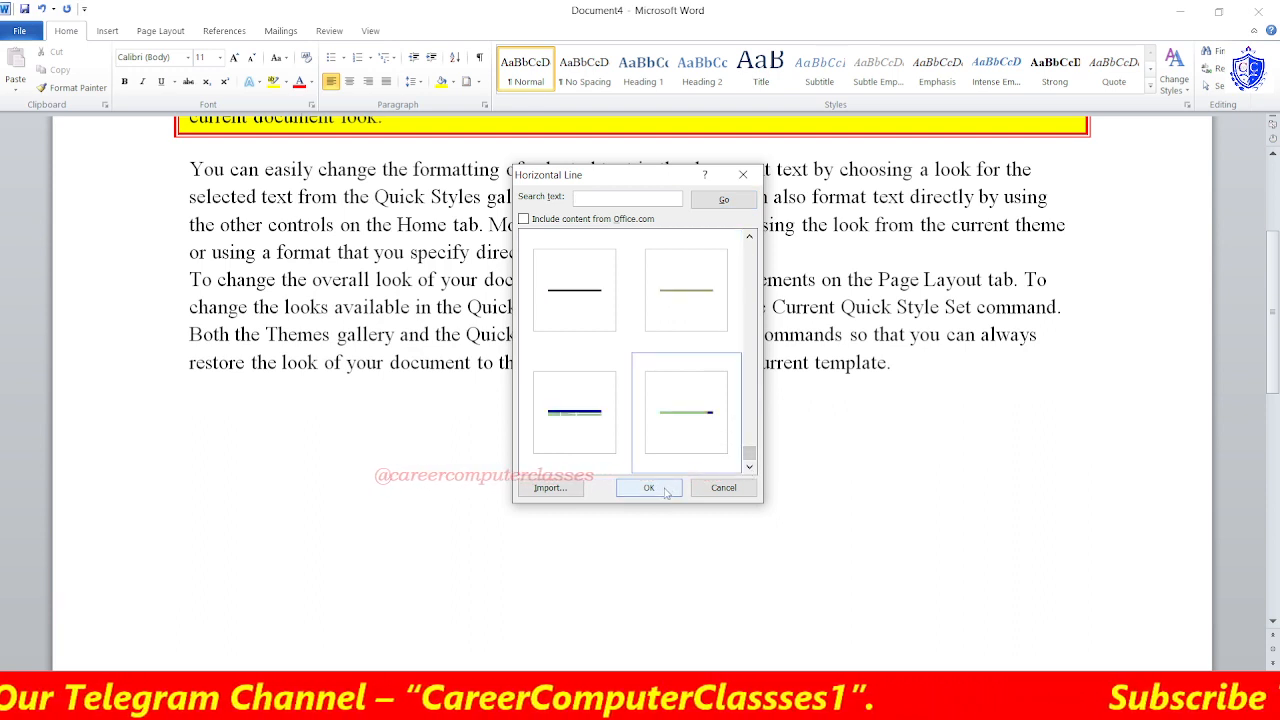
click(665, 490)
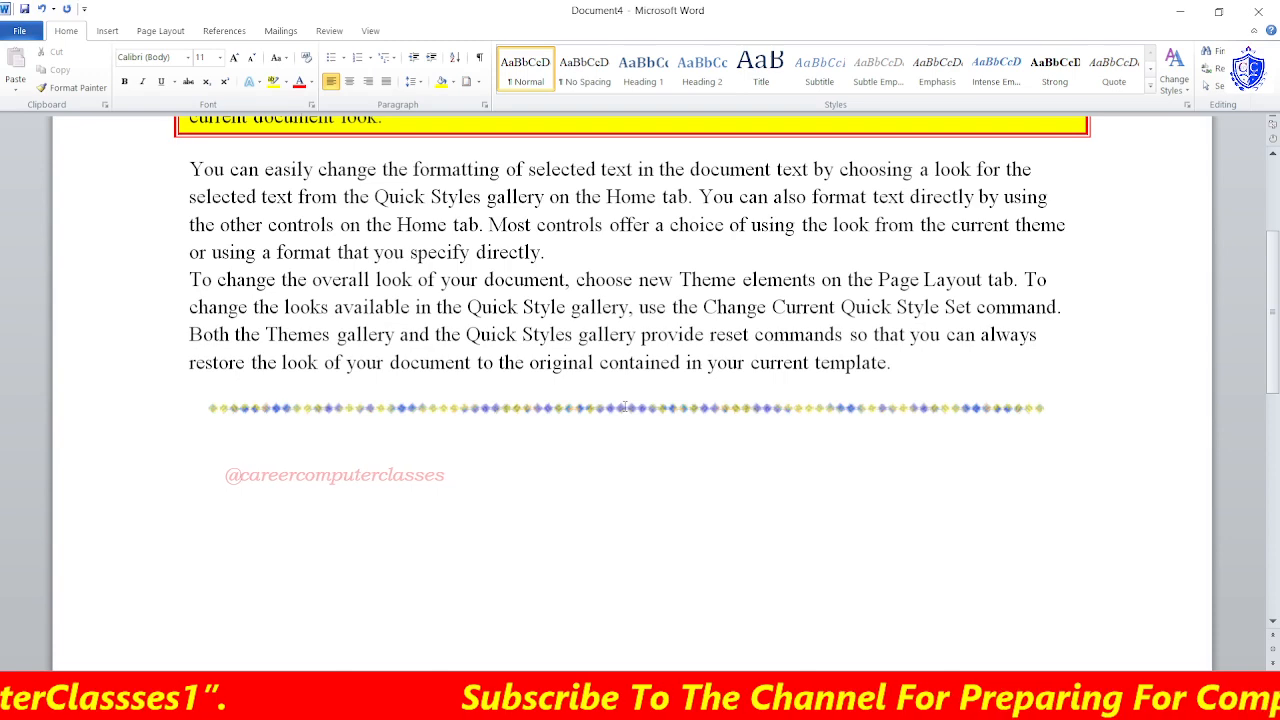
click(483, 429)
Set up a red 3 pt double-line box border with thick and thin lines for the paragraph starting "You can easily change".
scroll(483, 429, up, 4)
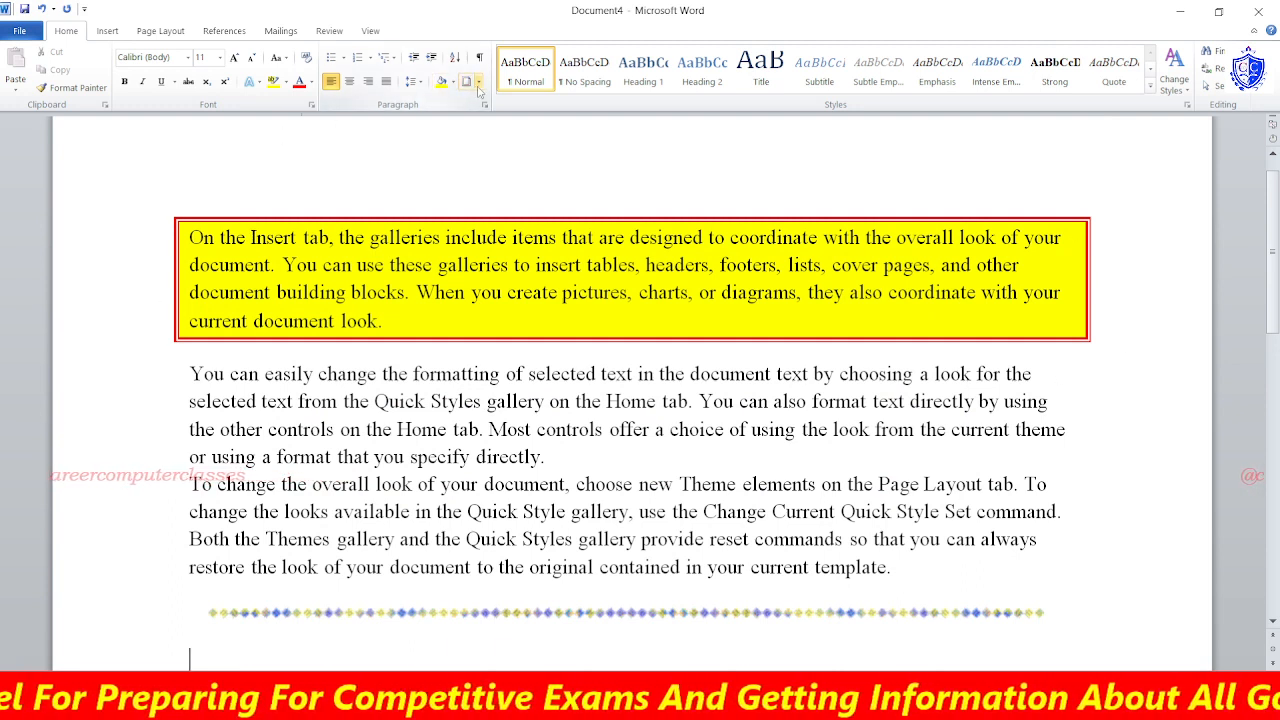
click(382, 380)
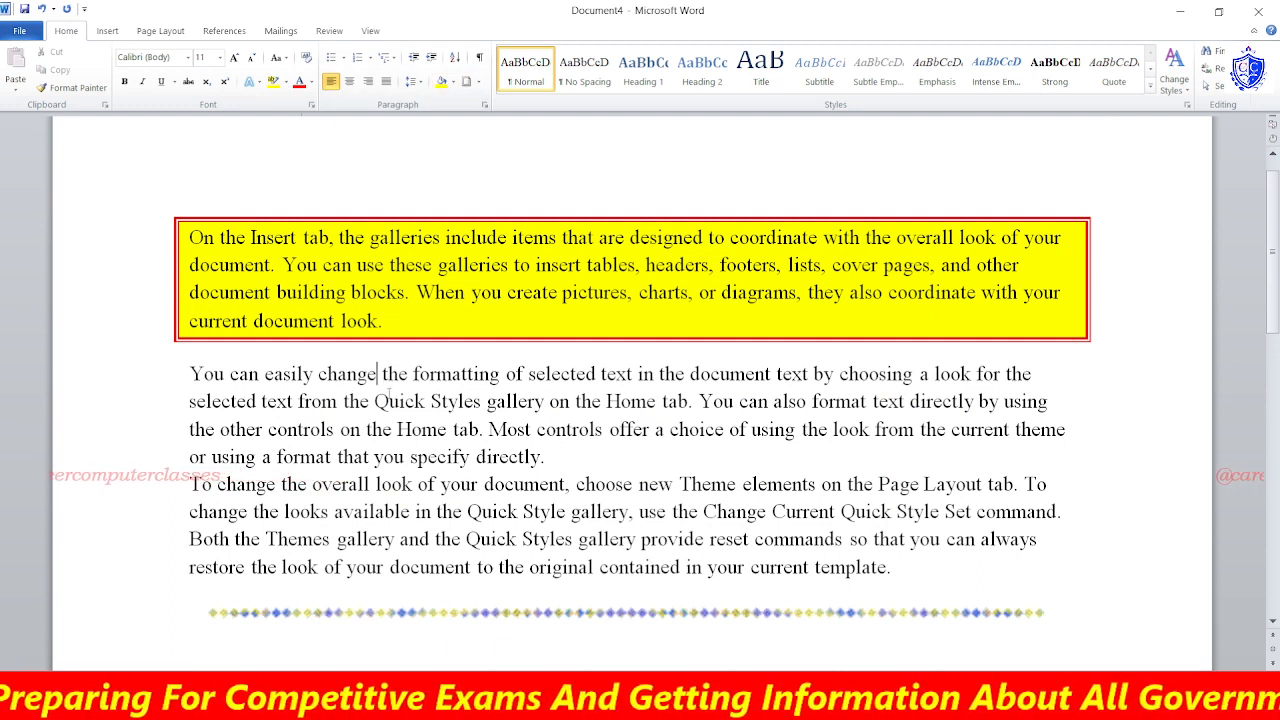
click(479, 81)
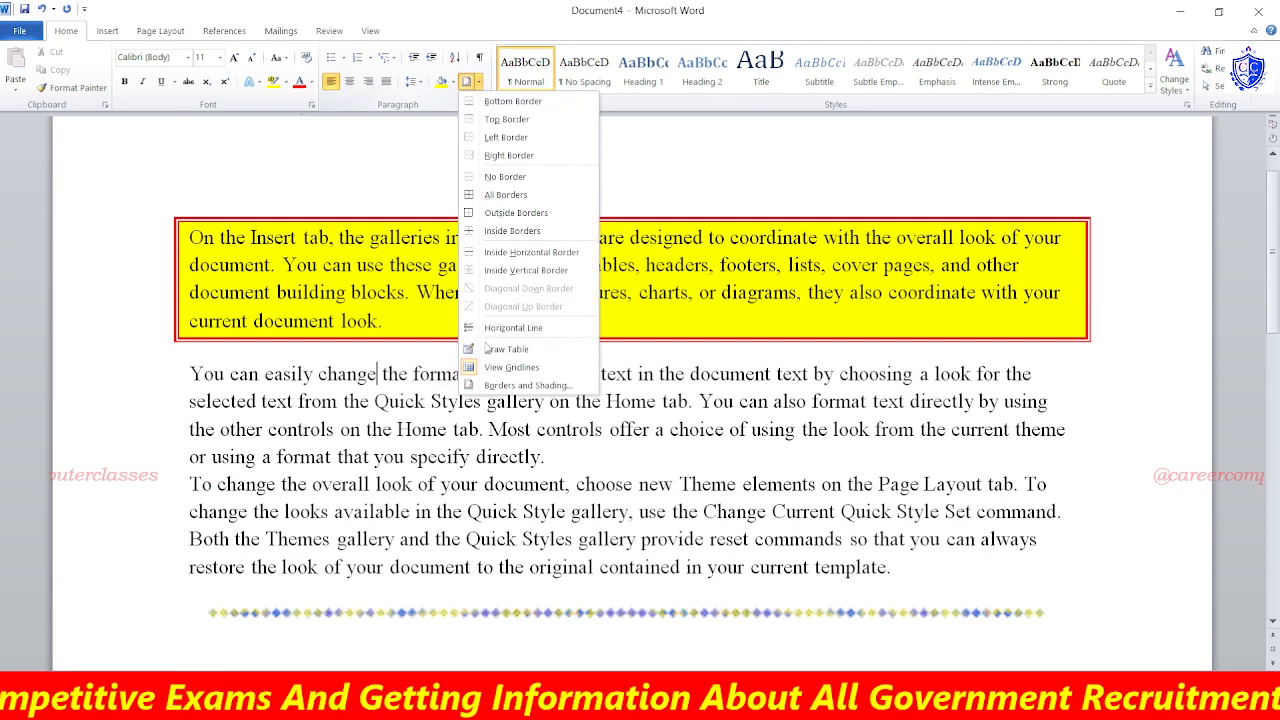
click(527, 385)
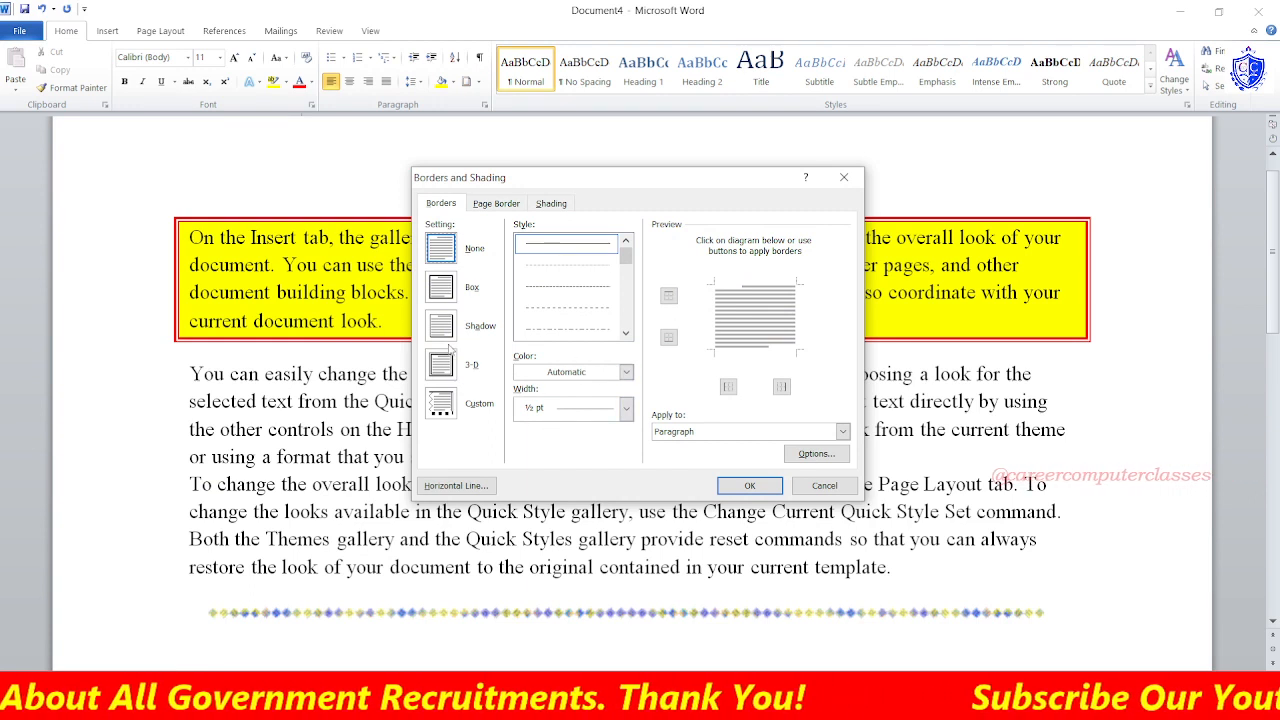
click(442, 287)
scroll(558, 314, down, 5)
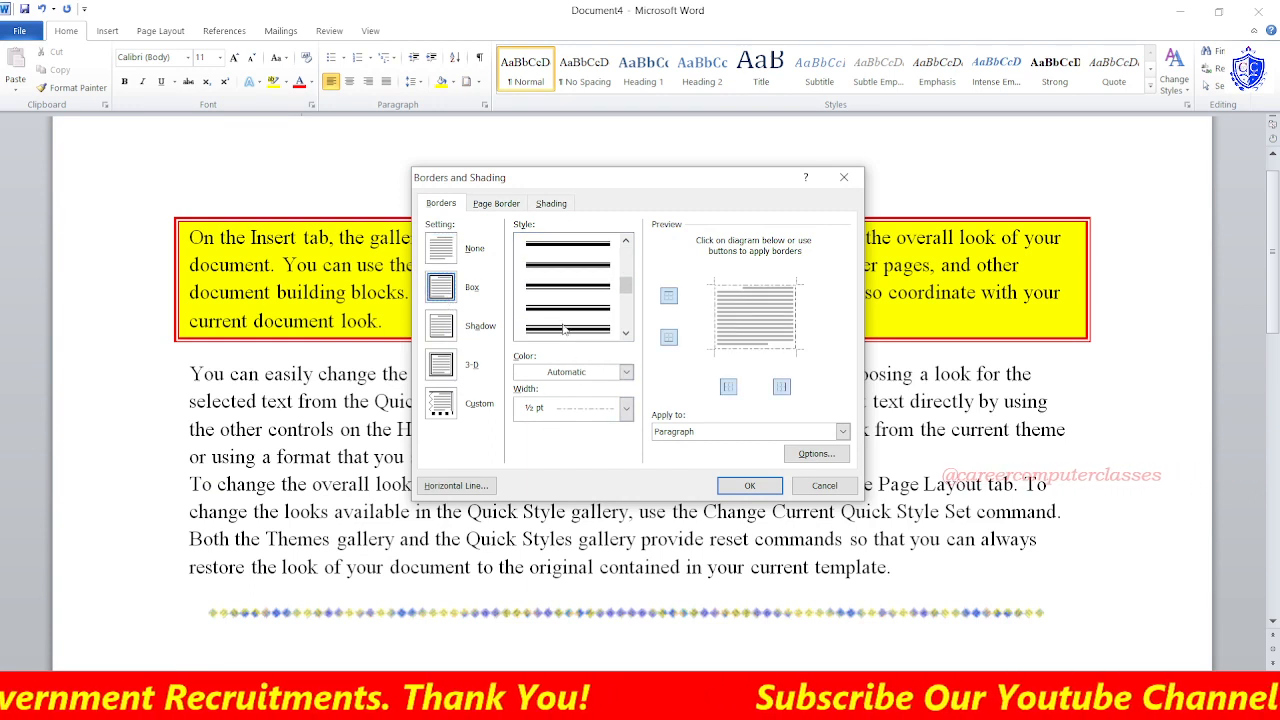
click(567, 328)
click(566, 372)
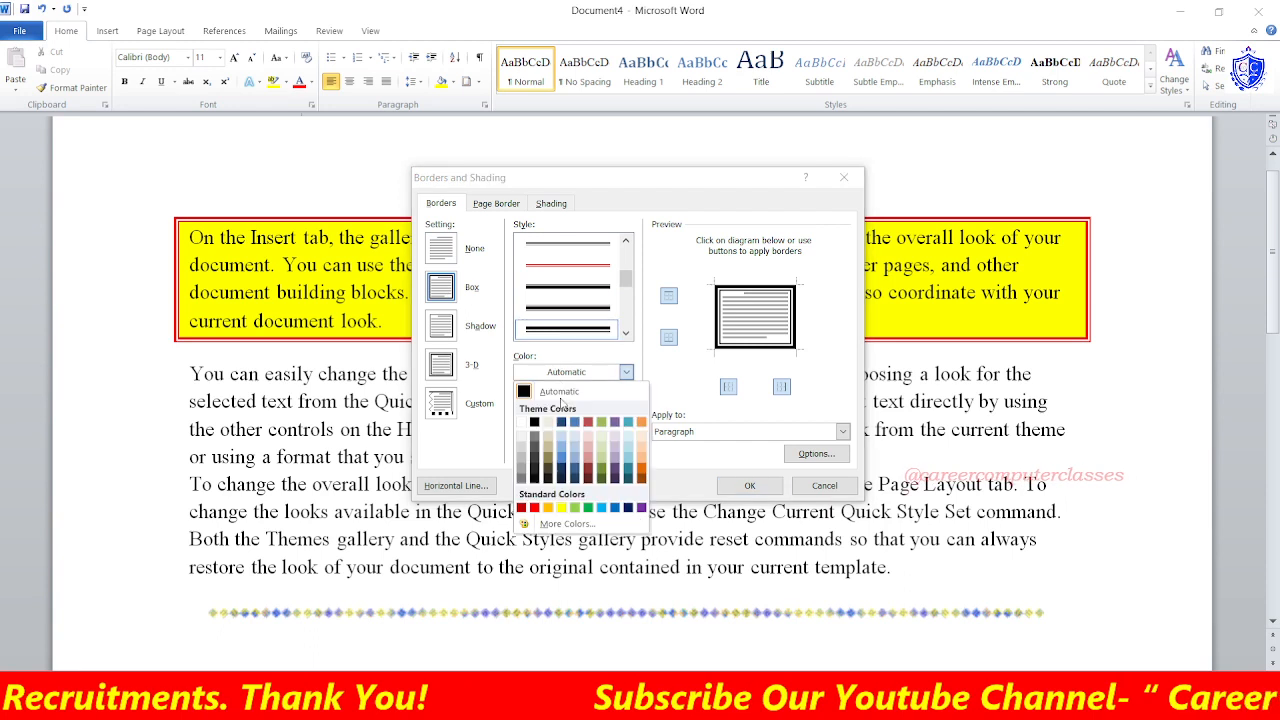
click(533, 507)
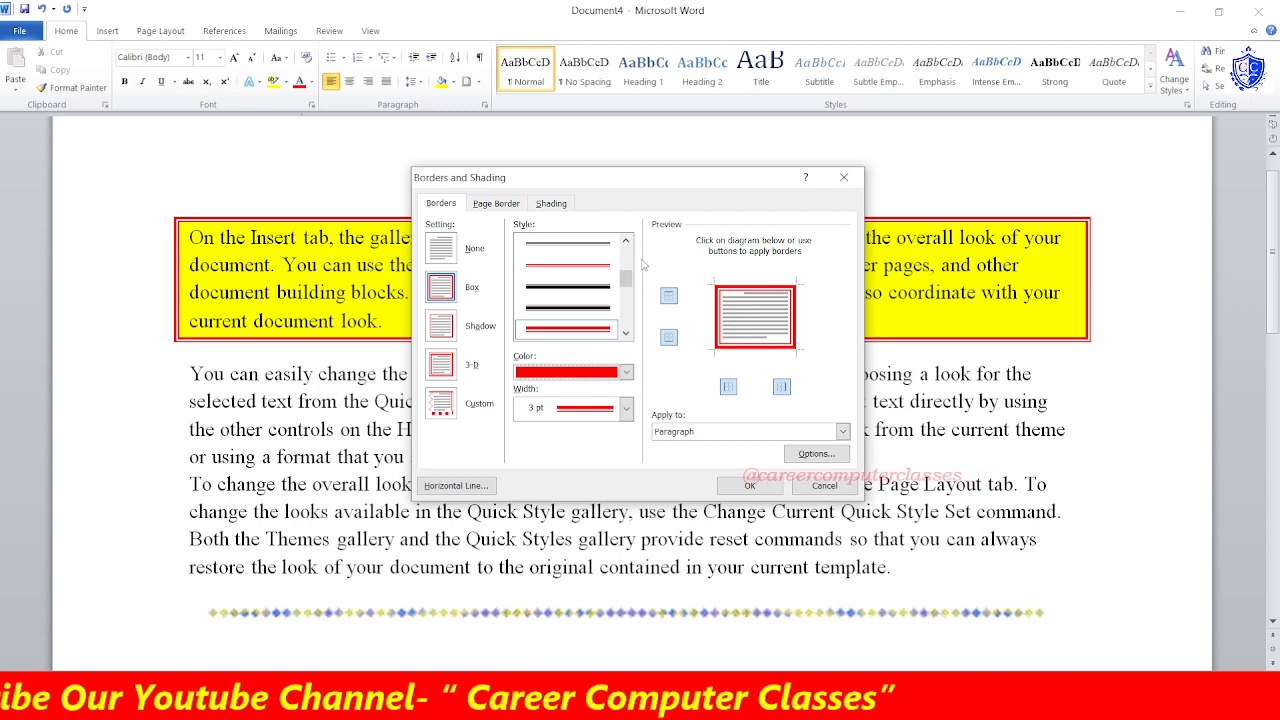
Remove the top edge from the red box border and apply the border to the paragraph.
click(750, 290)
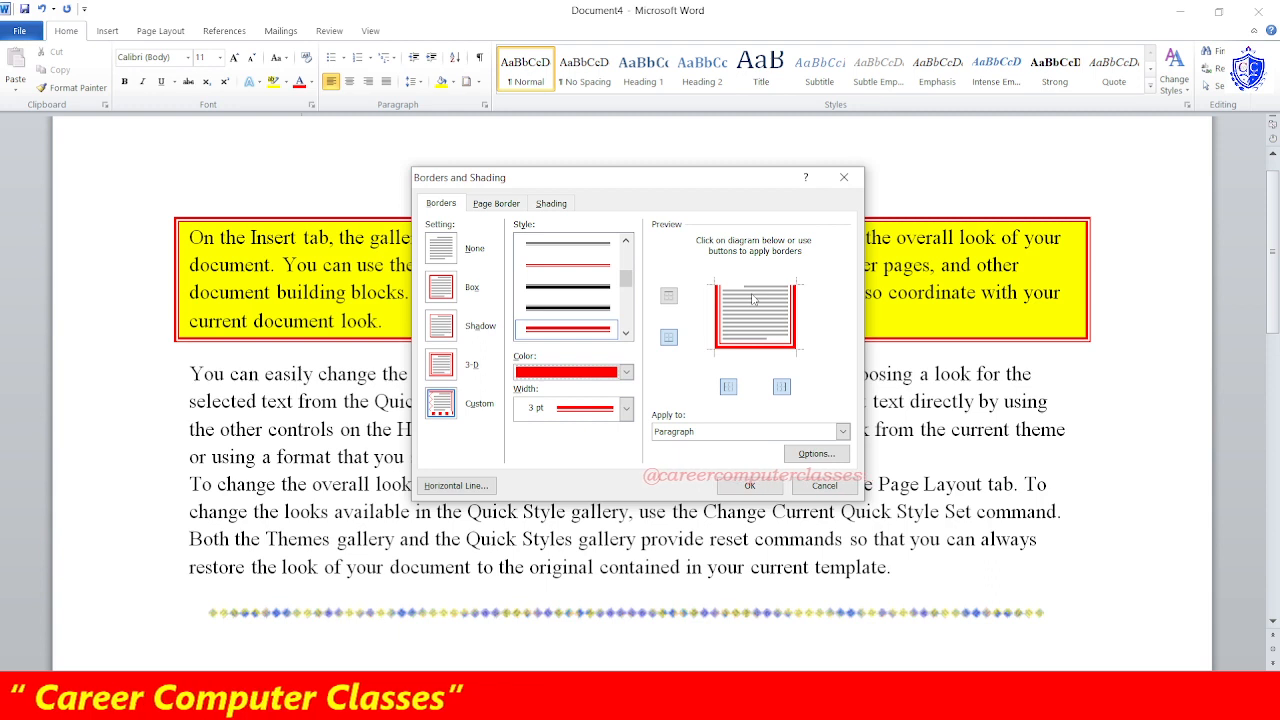
click(757, 289)
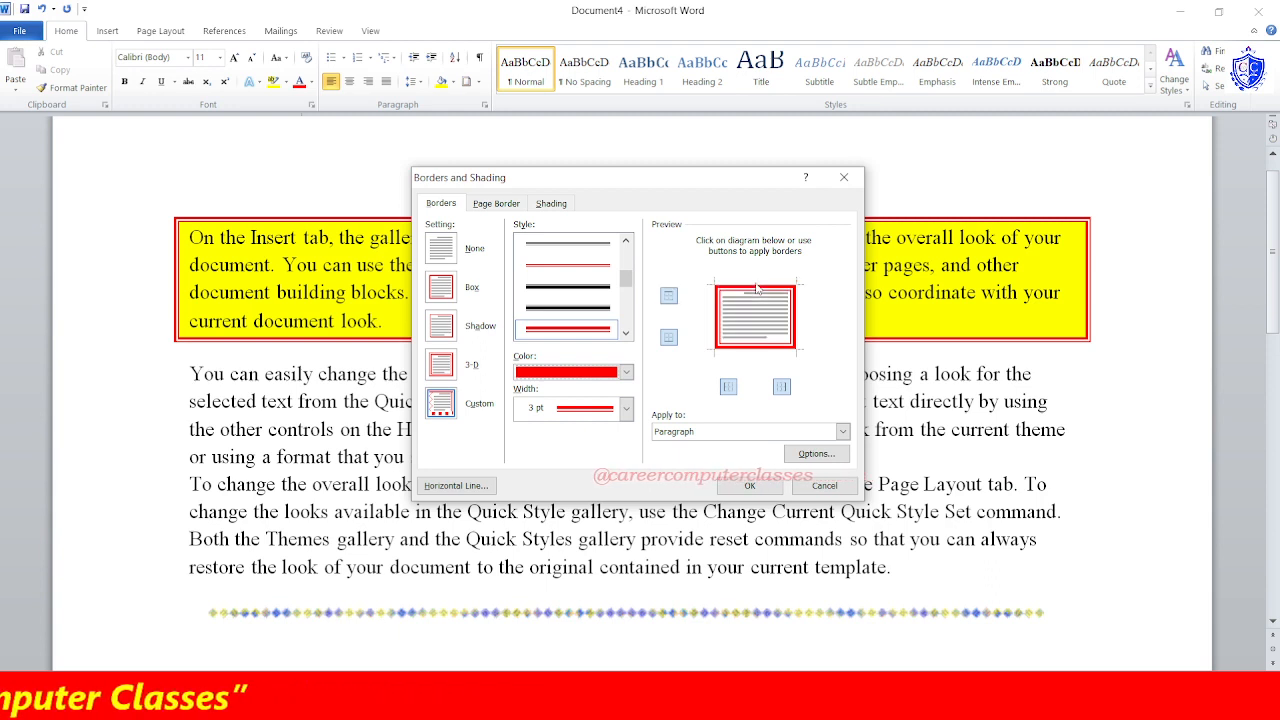
click(758, 290)
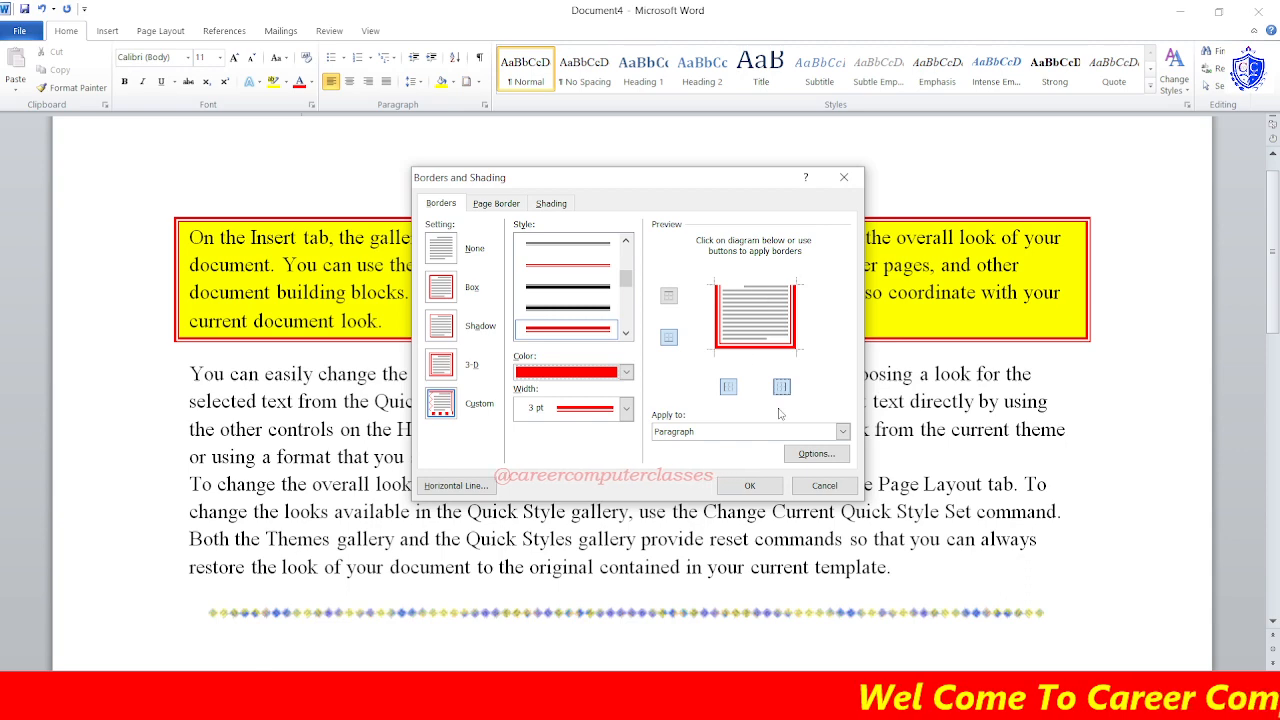
click(749, 486)
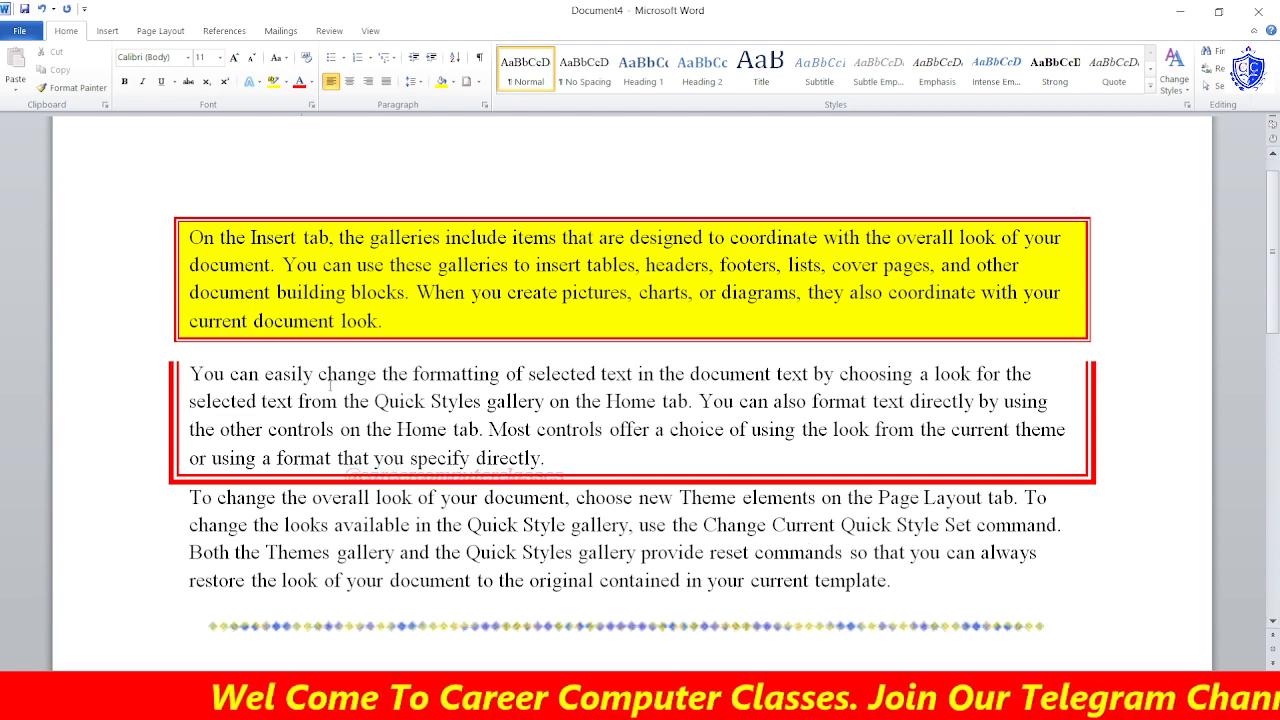
Add a black 3 pt triple-line box page border to the whole document.
click(479, 82)
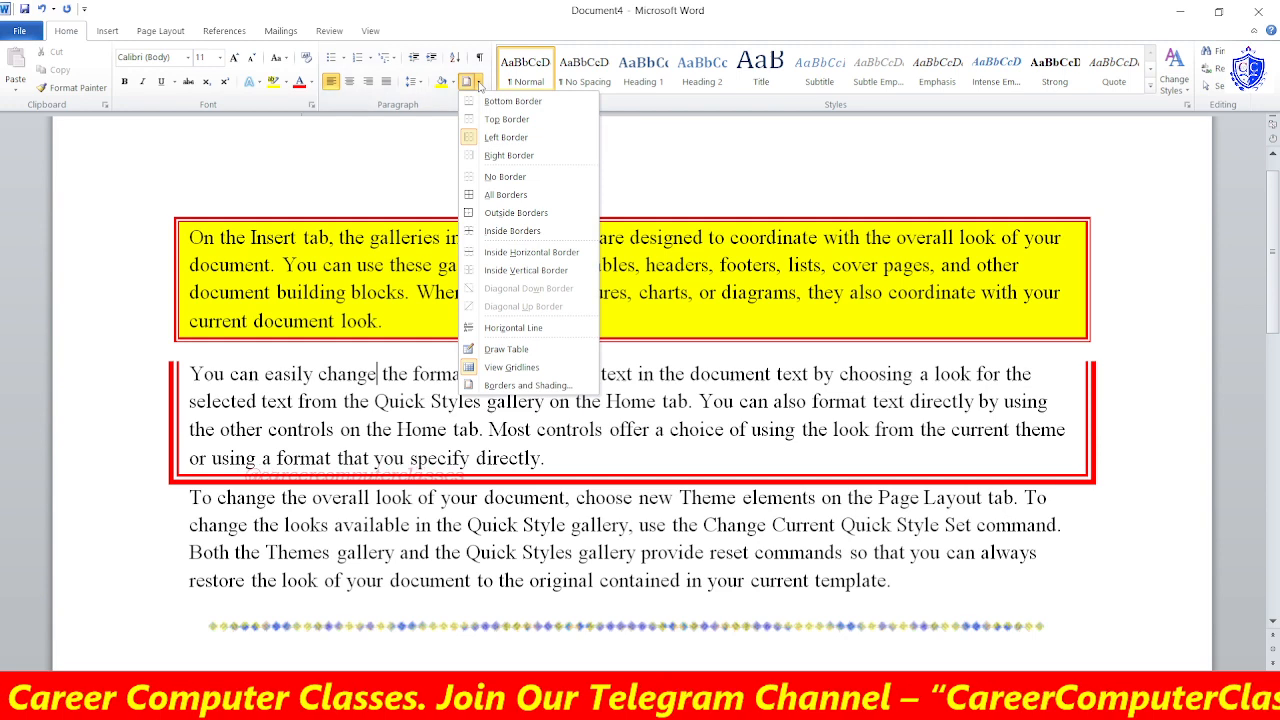
click(498, 387)
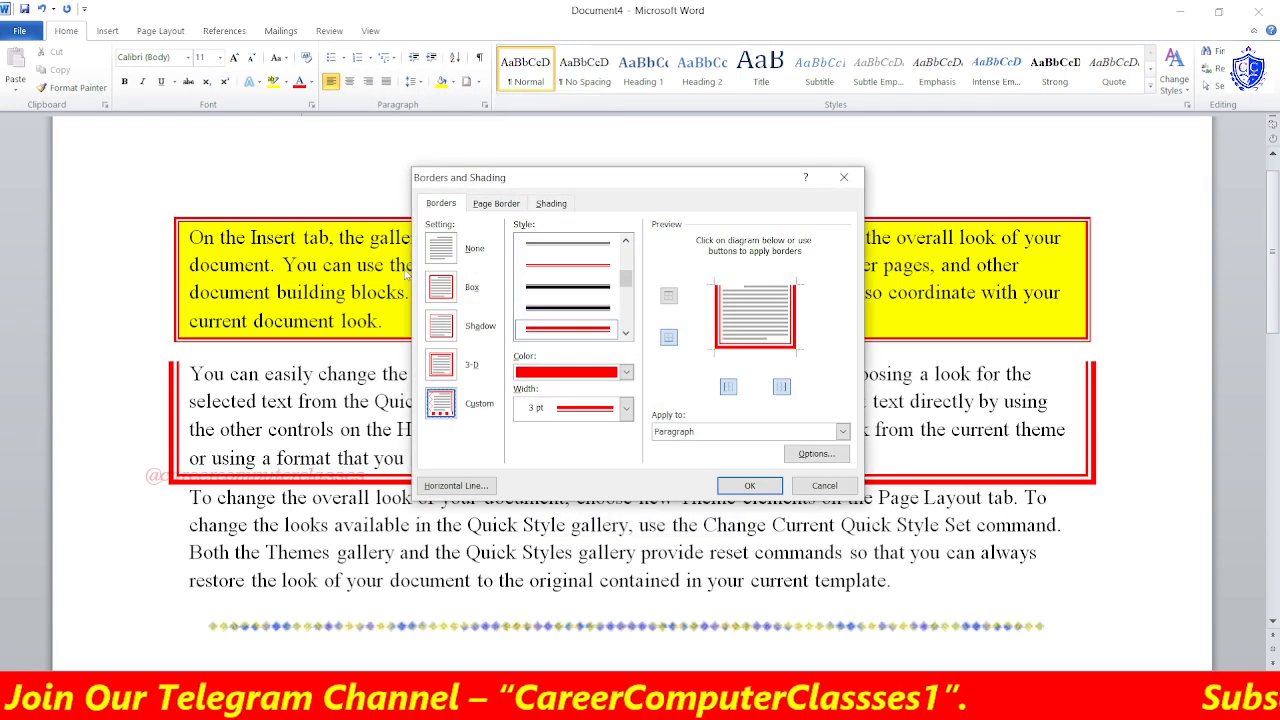
drag(662, 190, 700, 170)
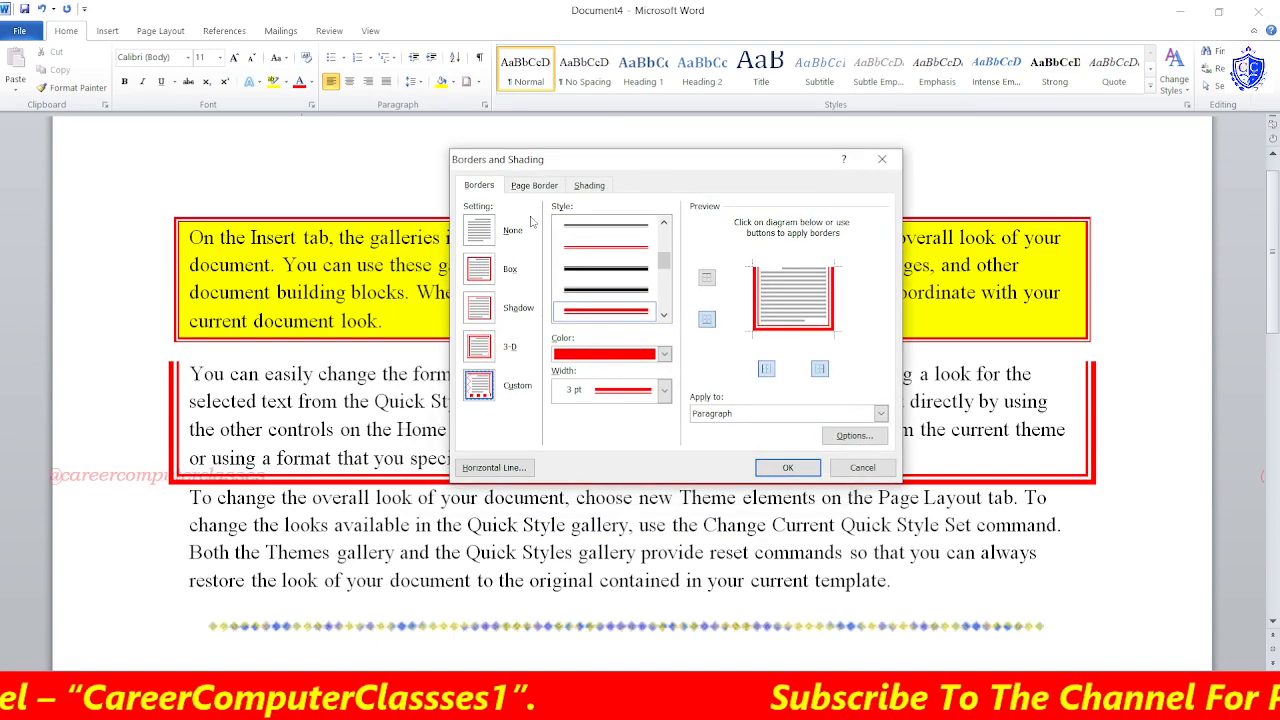
click(535, 186)
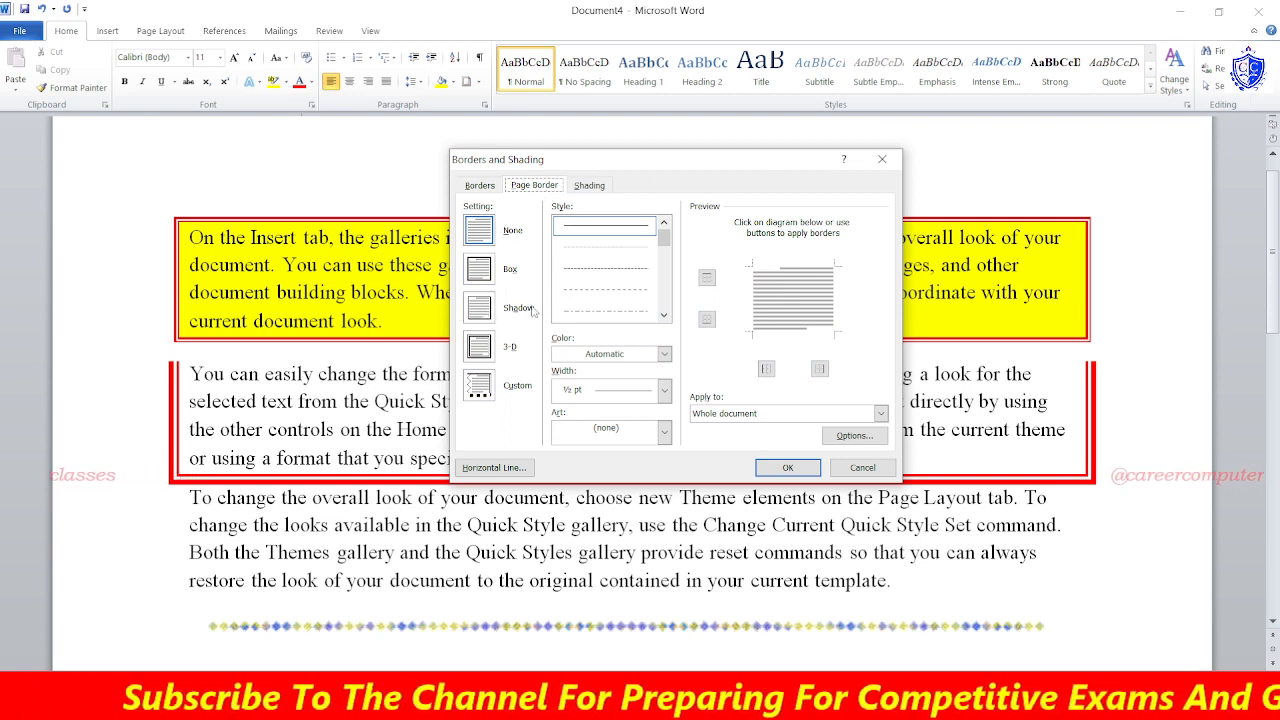
drag(661, 242, 663, 269)
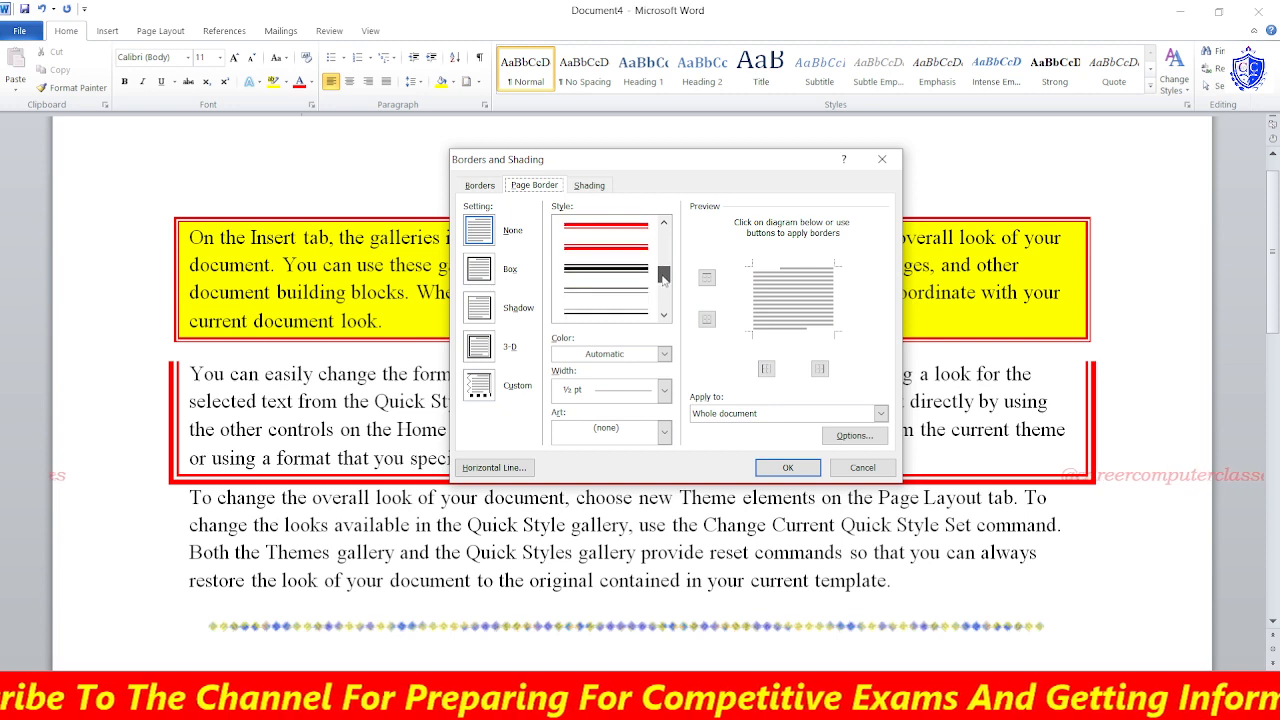
click(656, 311)
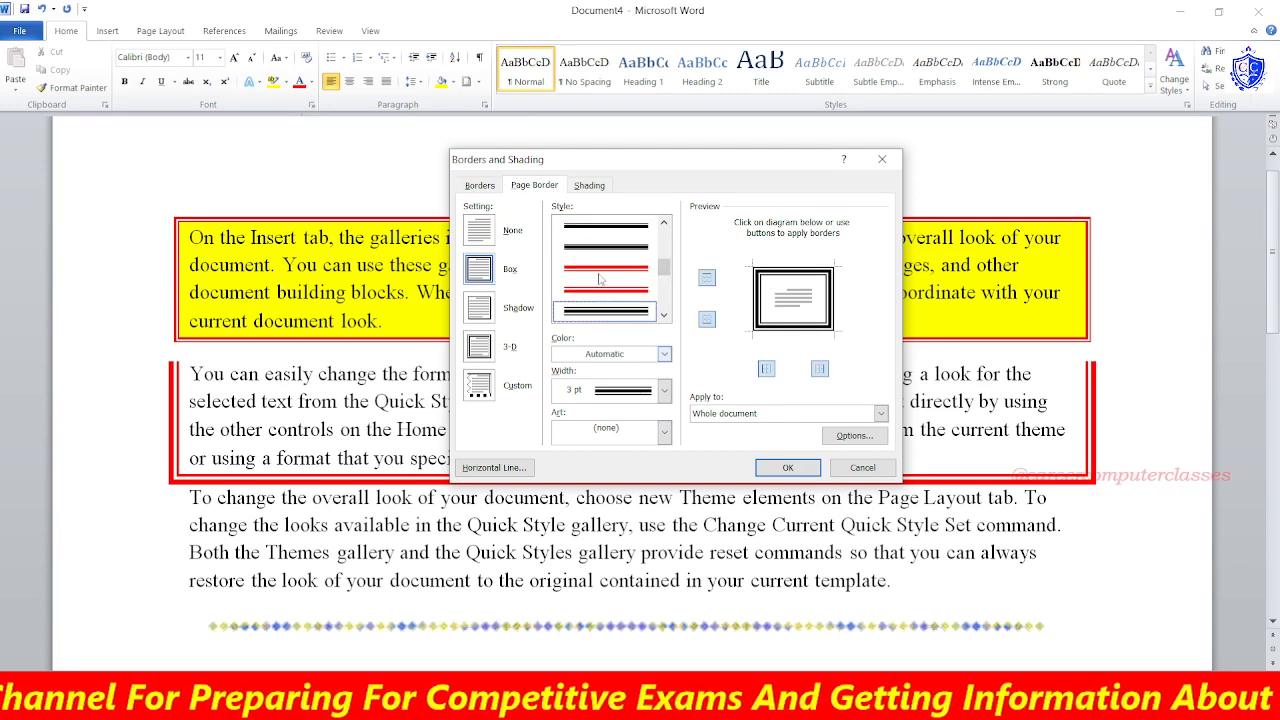
click(588, 186)
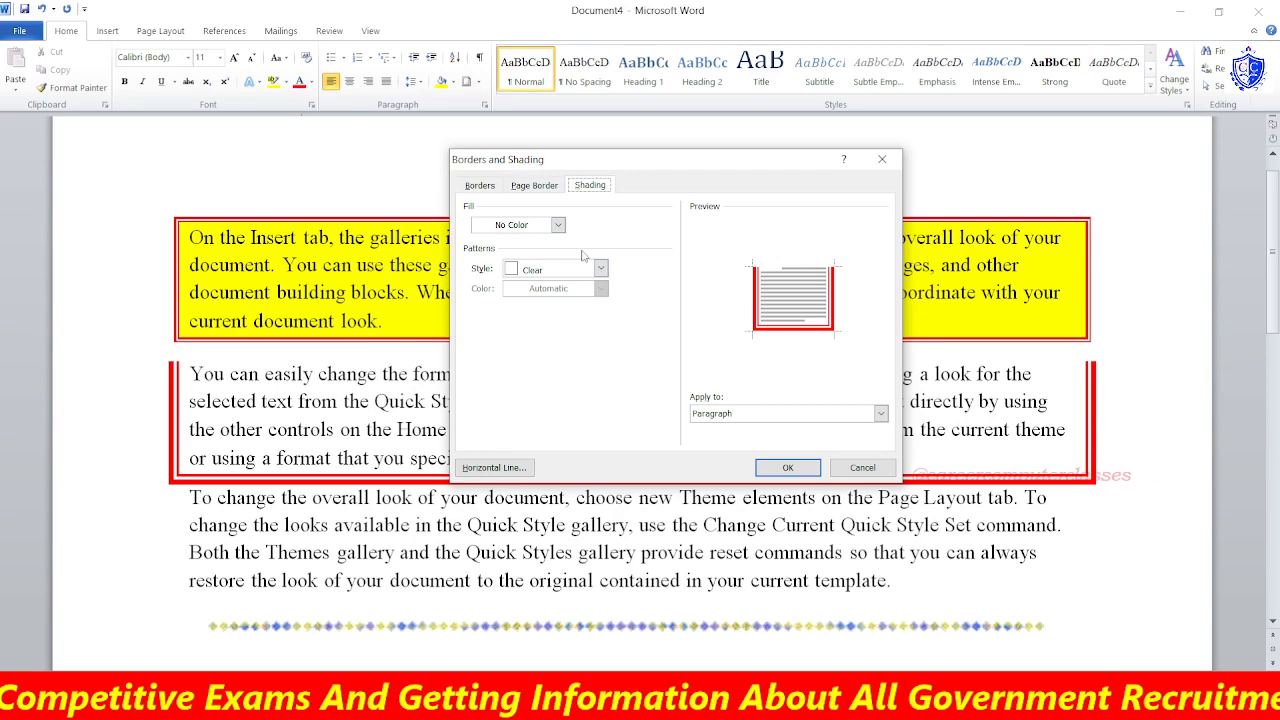
click(786, 468)
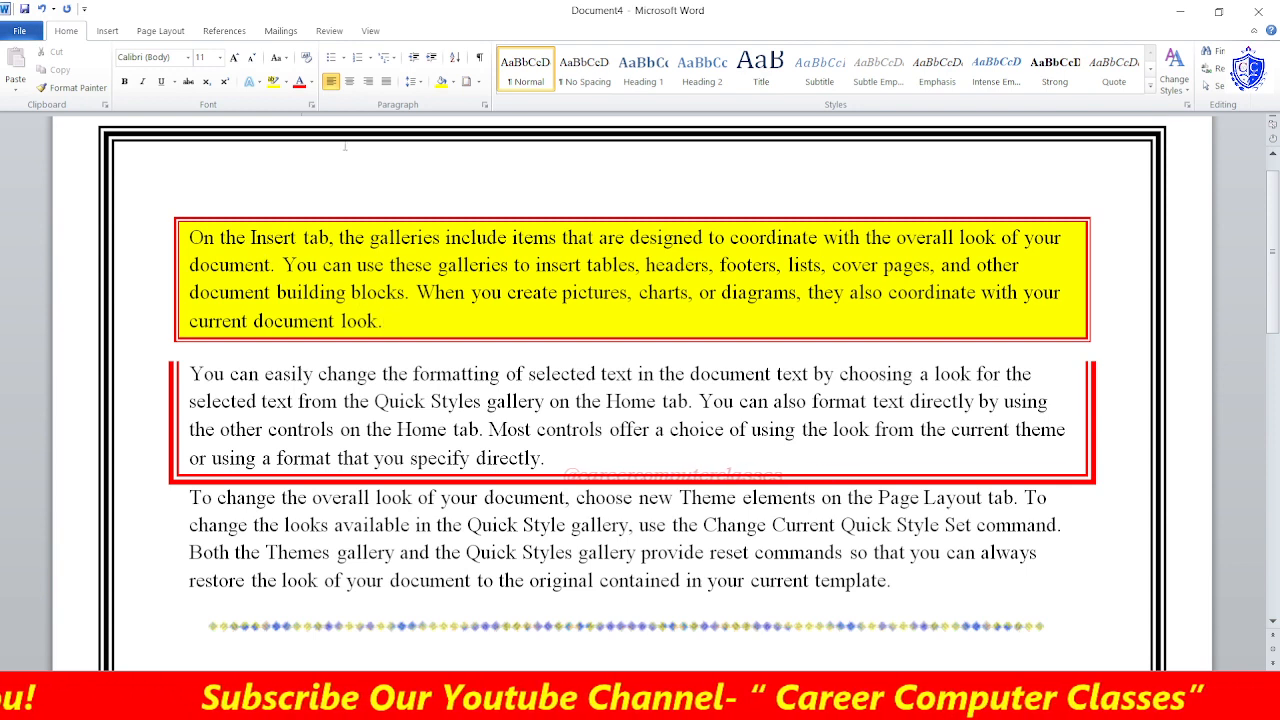
Set the first paragraph's shading to a light blue fill with the Lt Dwn Diagonal pattern style.
click(477, 88)
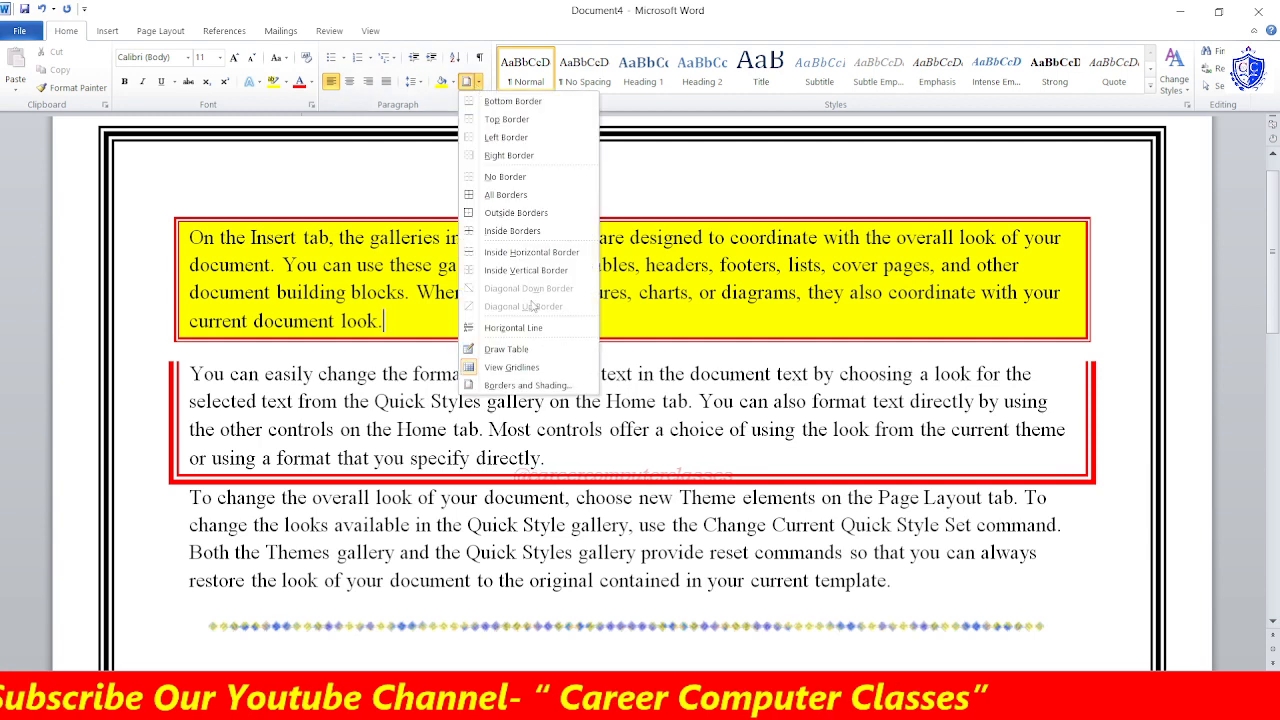
click(530, 386)
click(589, 185)
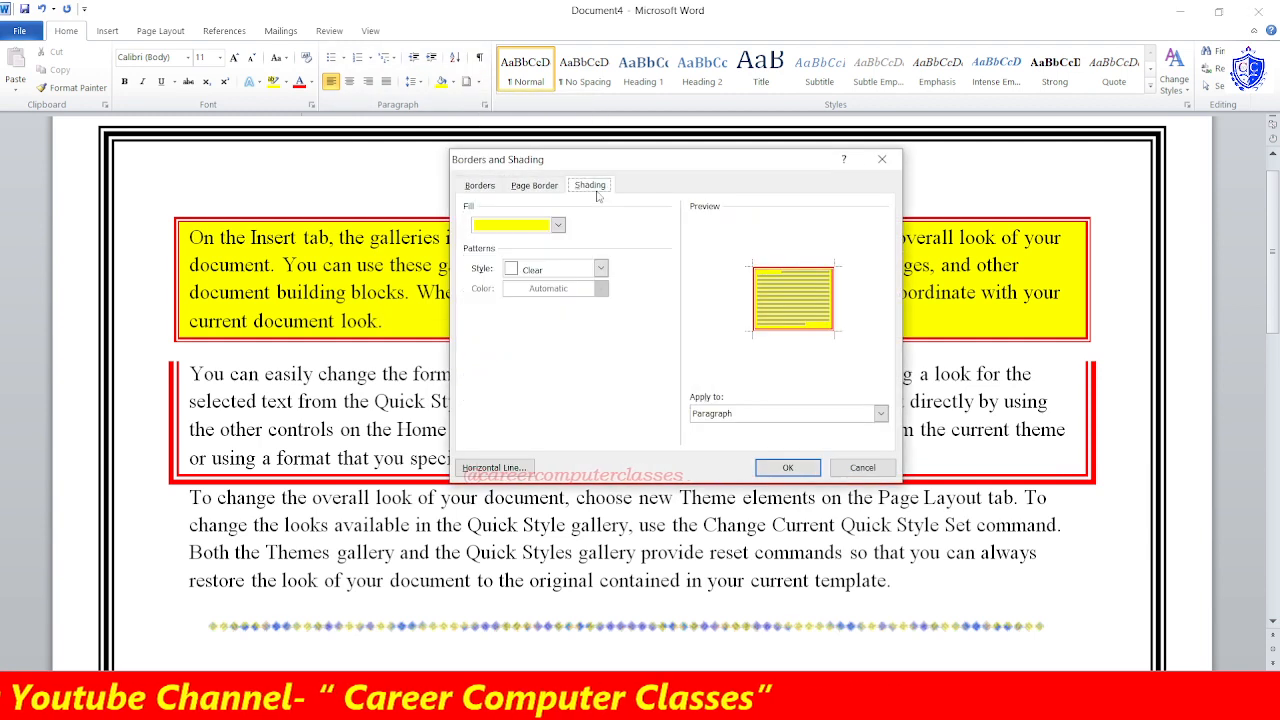
click(558, 225)
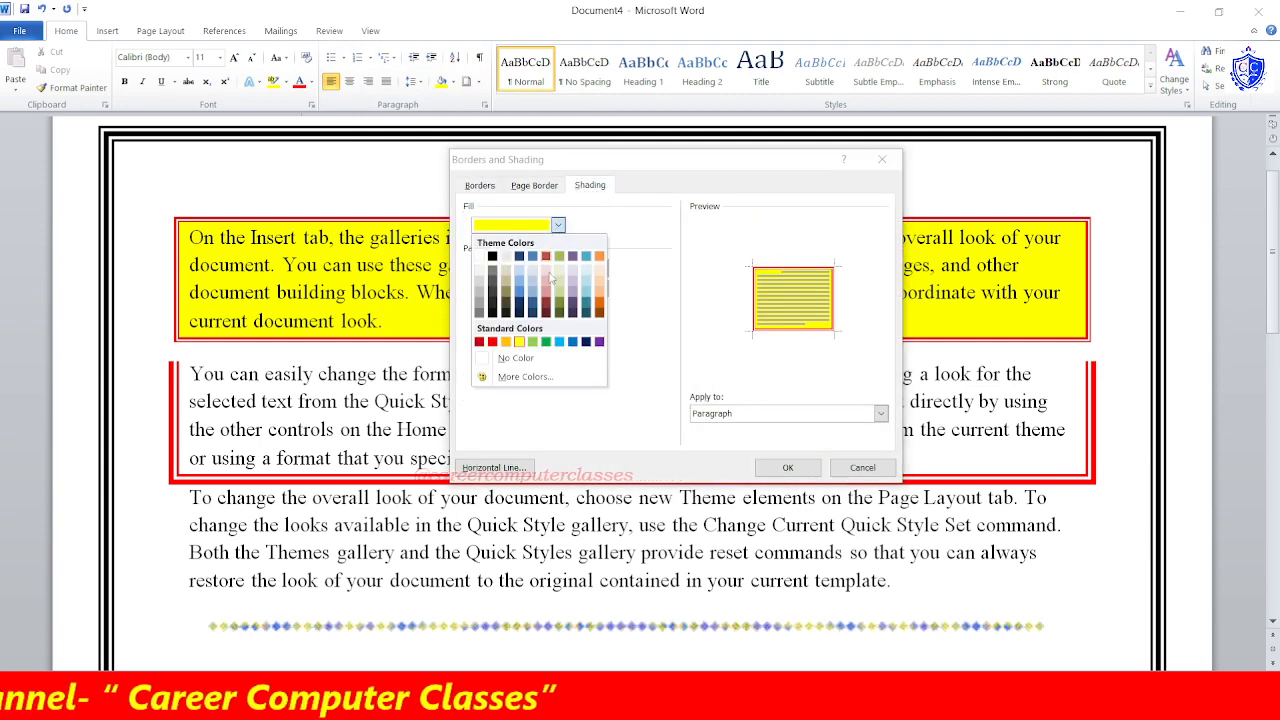
click(561, 343)
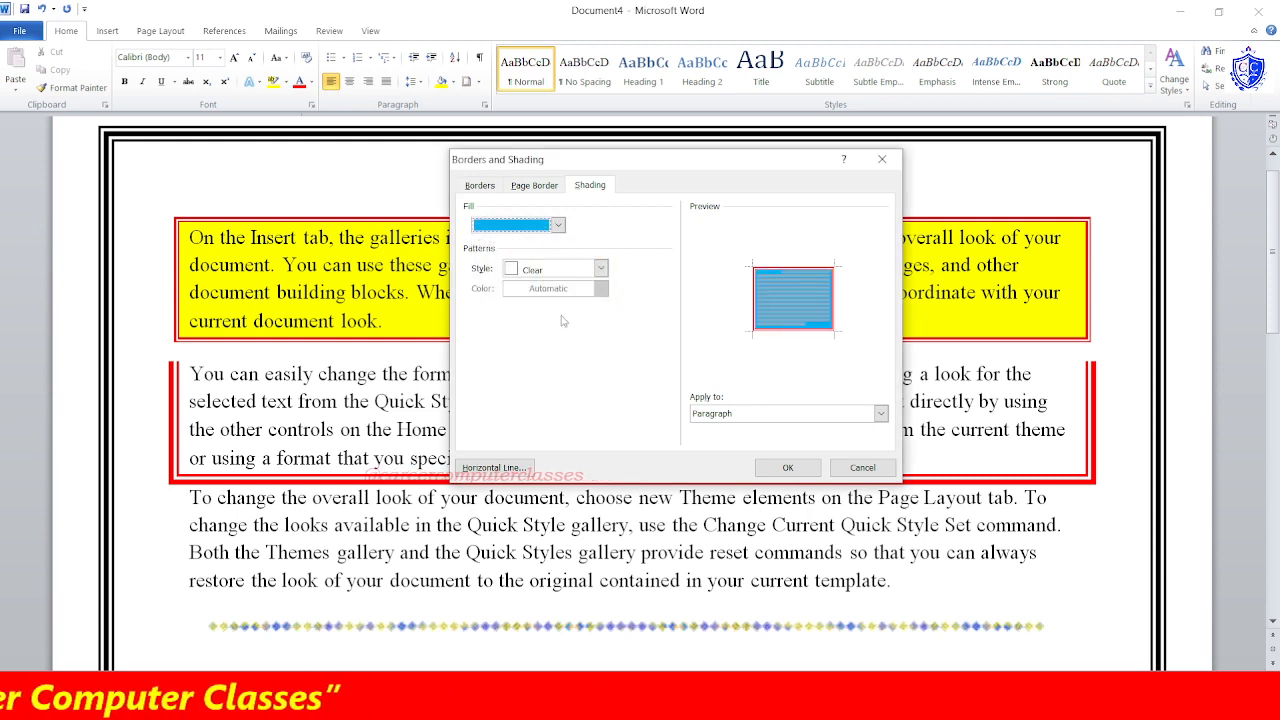
click(532, 270)
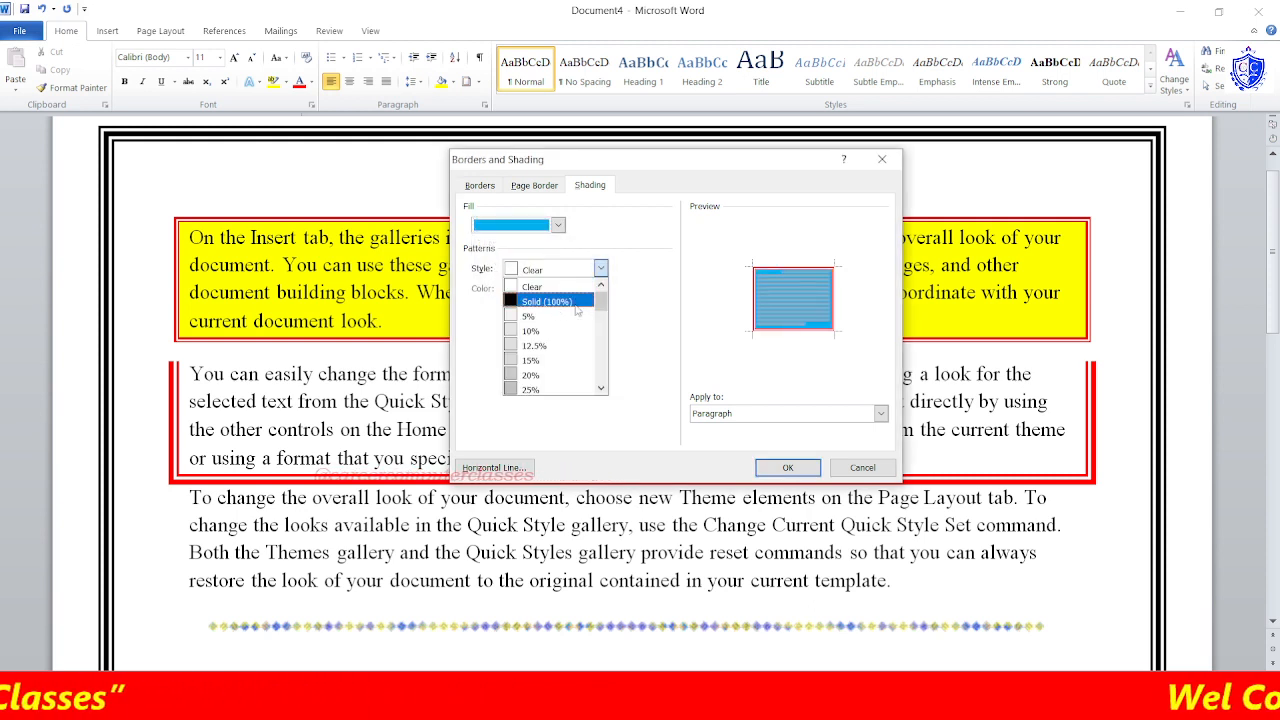
drag(603, 308, 598, 369)
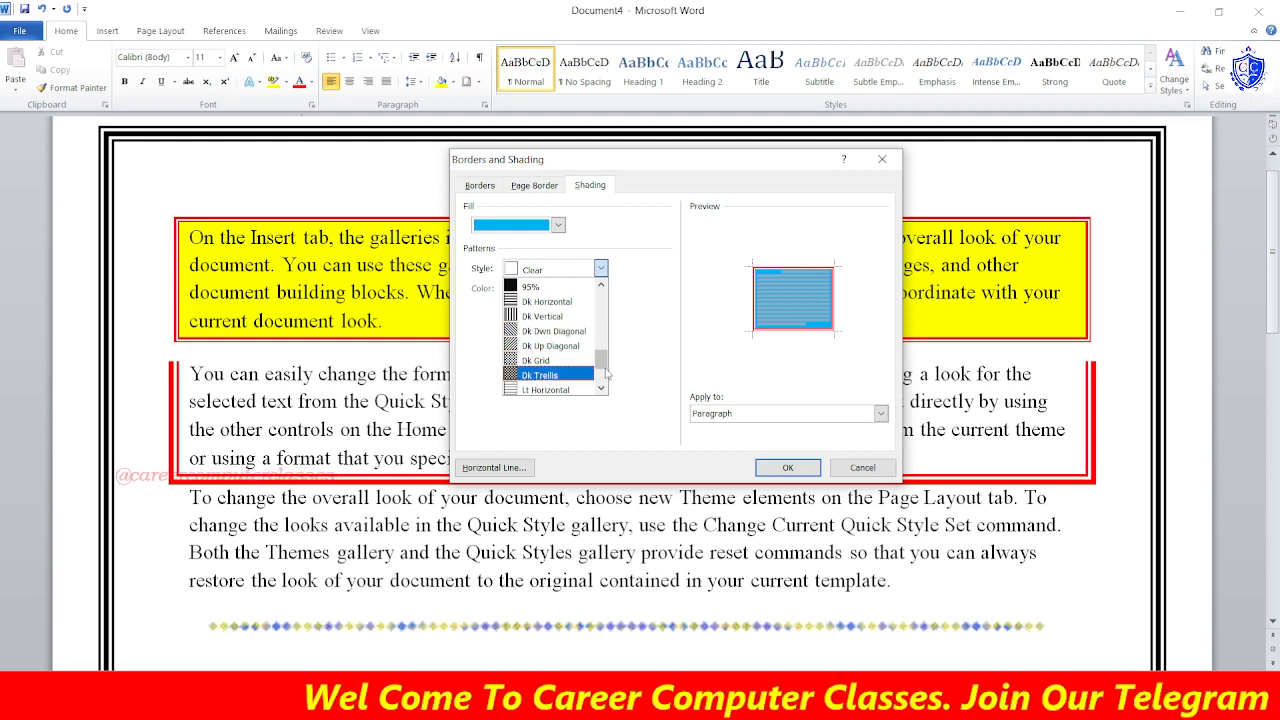
scroll(606, 374, down, 2)
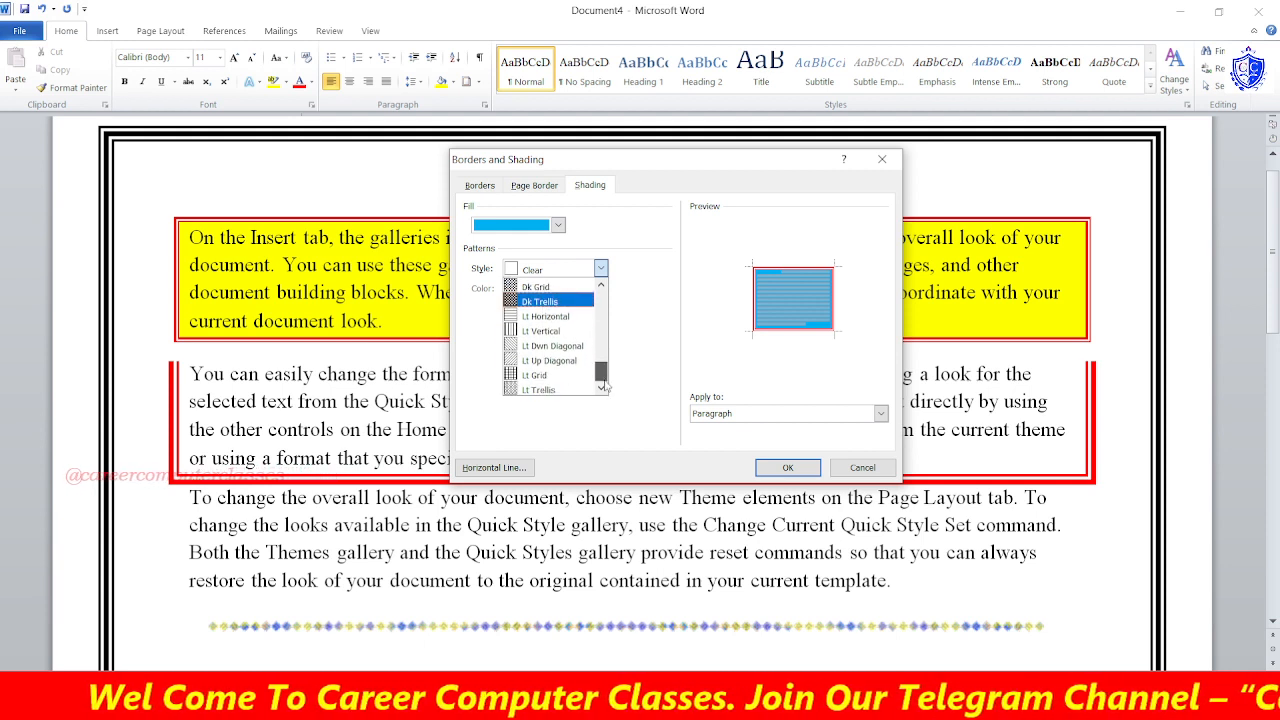
click(540, 347)
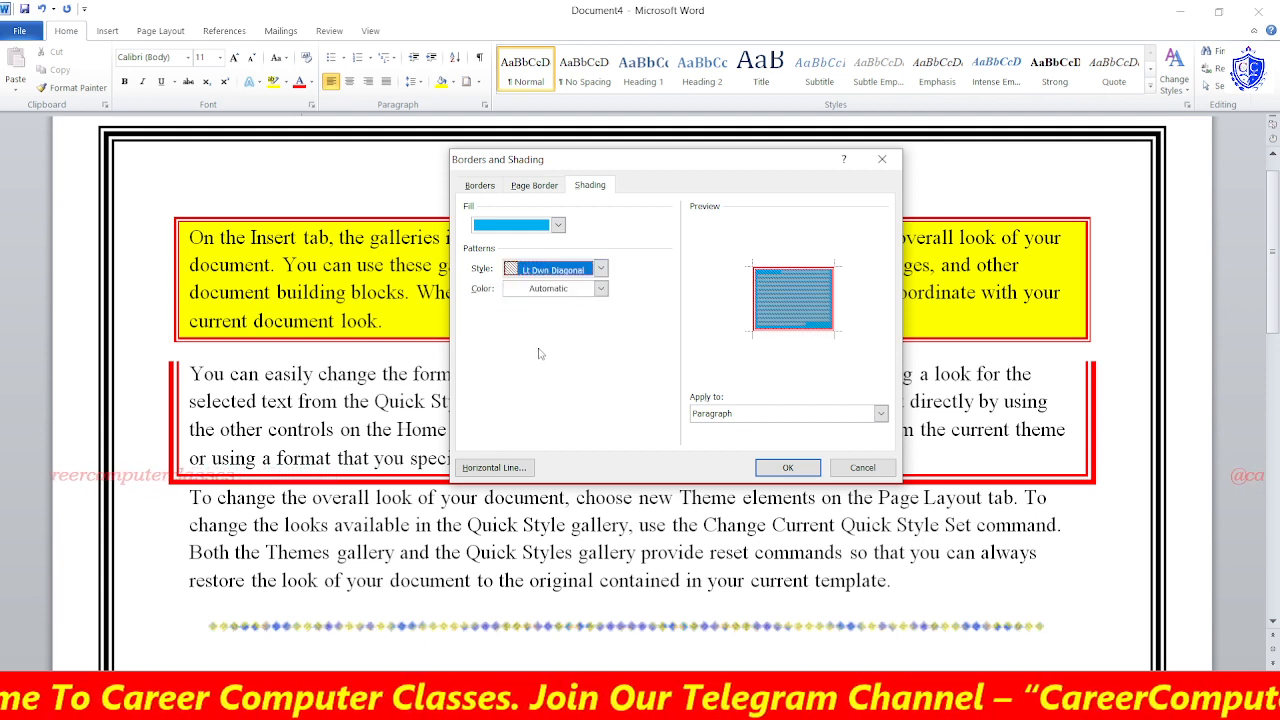
Try yellow as the pattern colour, change it to black, and apply the shading to the first paragraph.
click(600, 288)
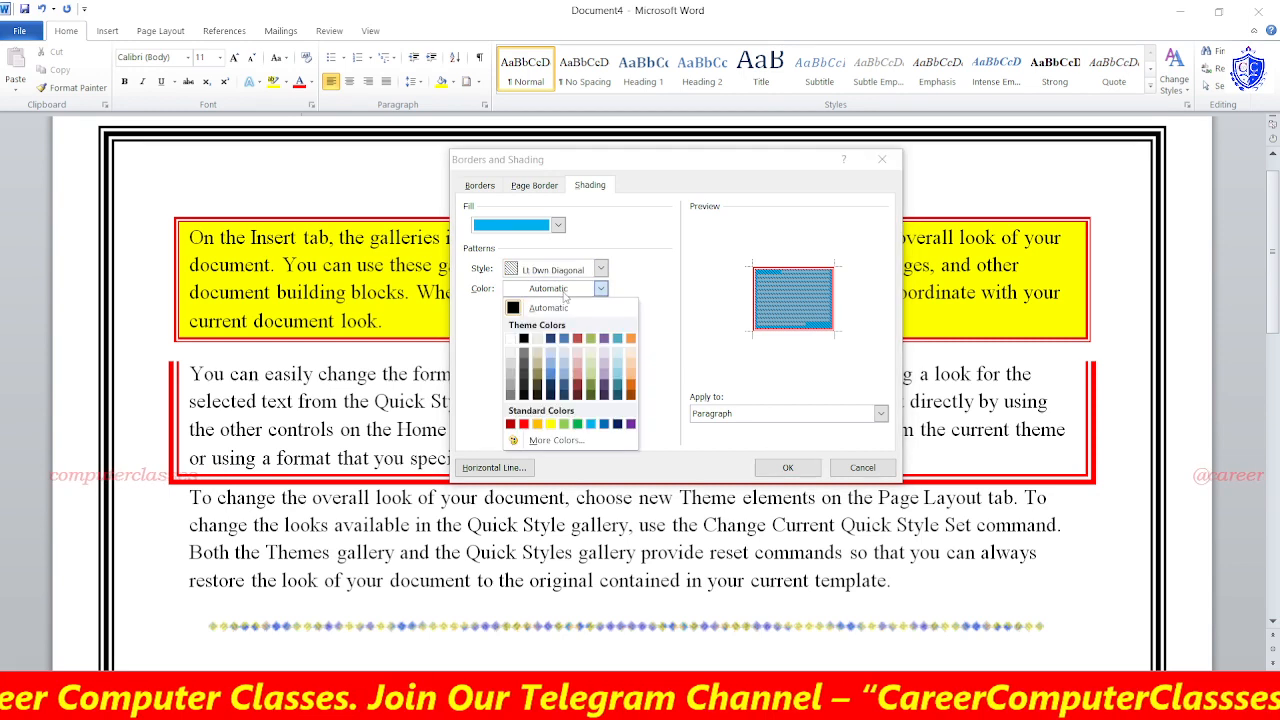
click(550, 424)
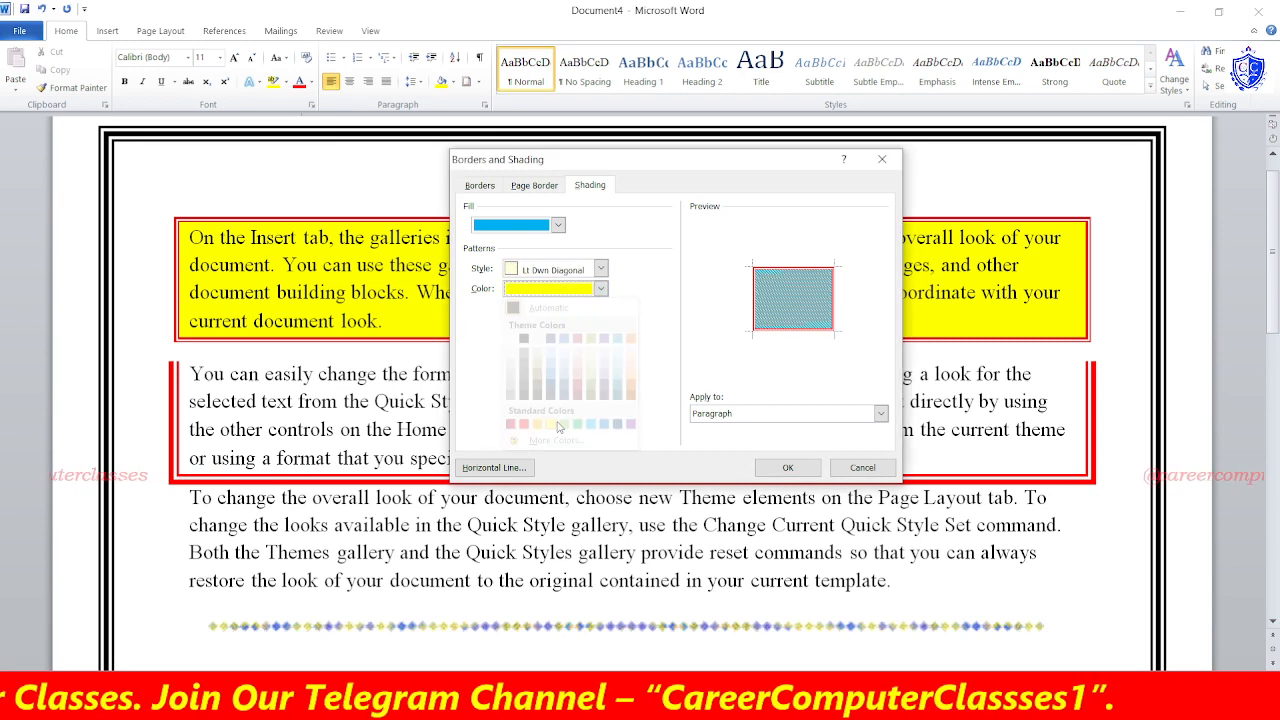
click(600, 288)
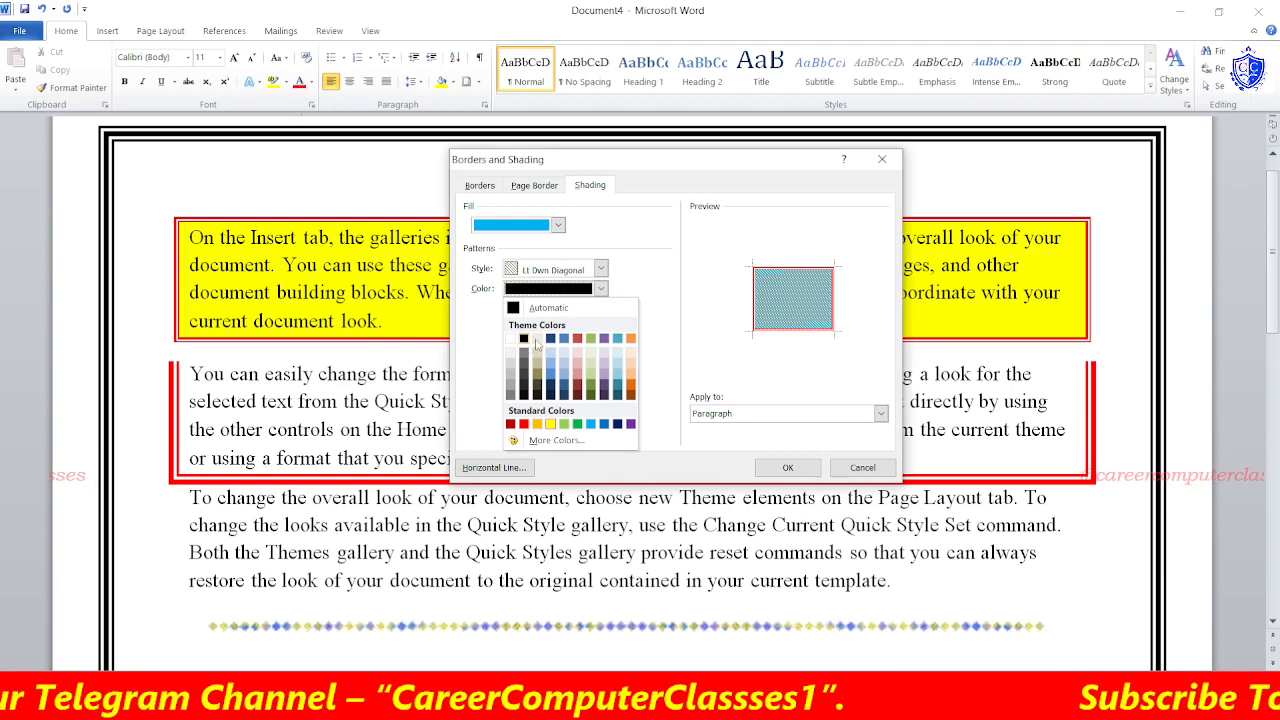
click(555, 303)
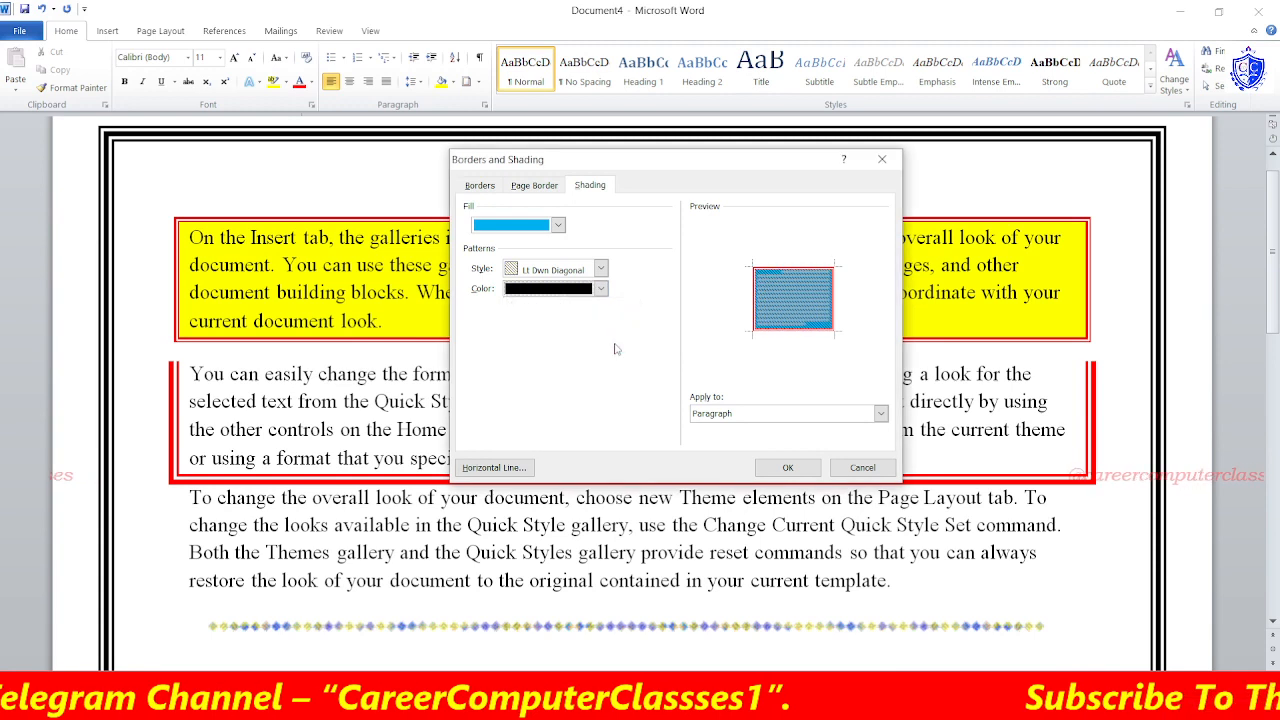
click(772, 467)
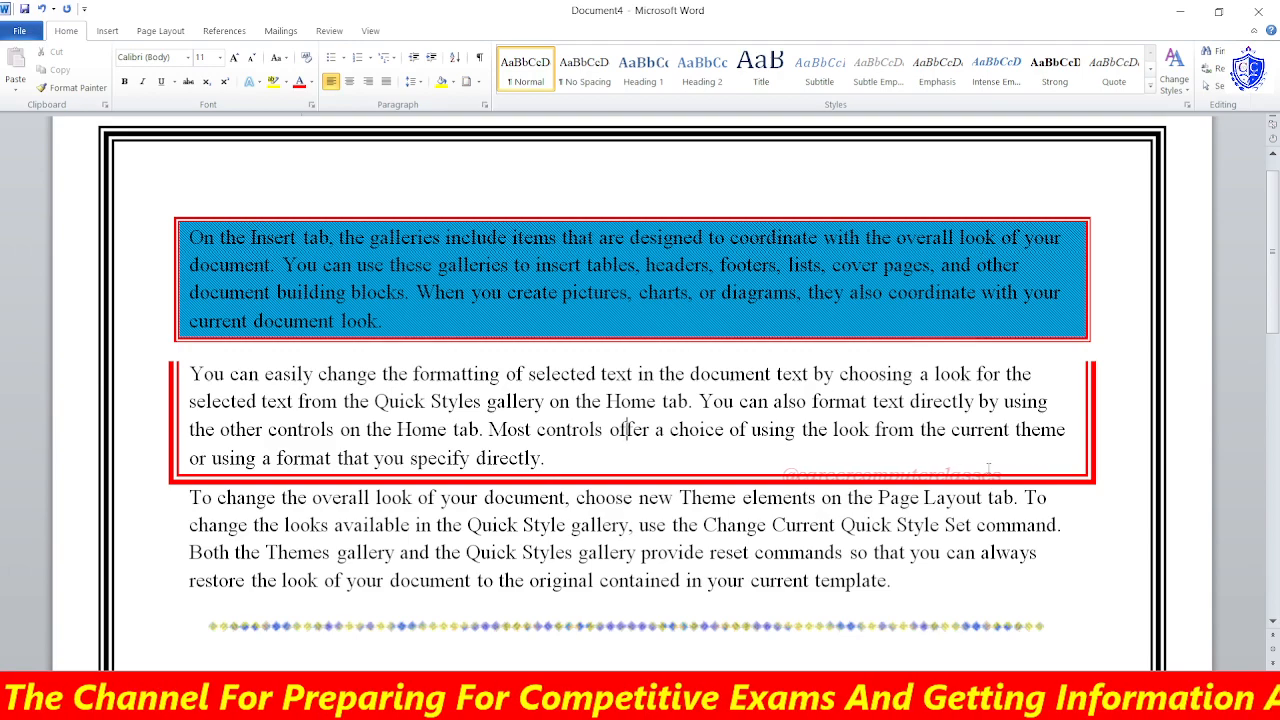
scroll(1273, 475, up, 5)
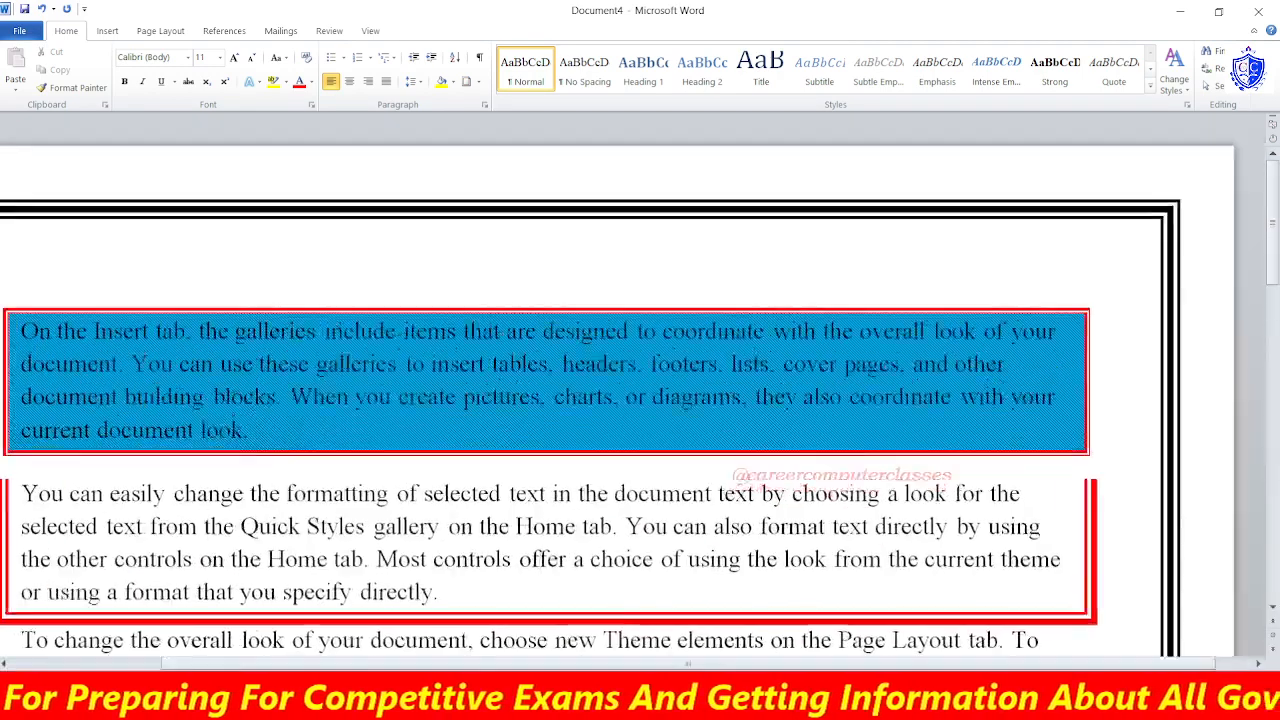
scroll(1273, 475, down, 5)
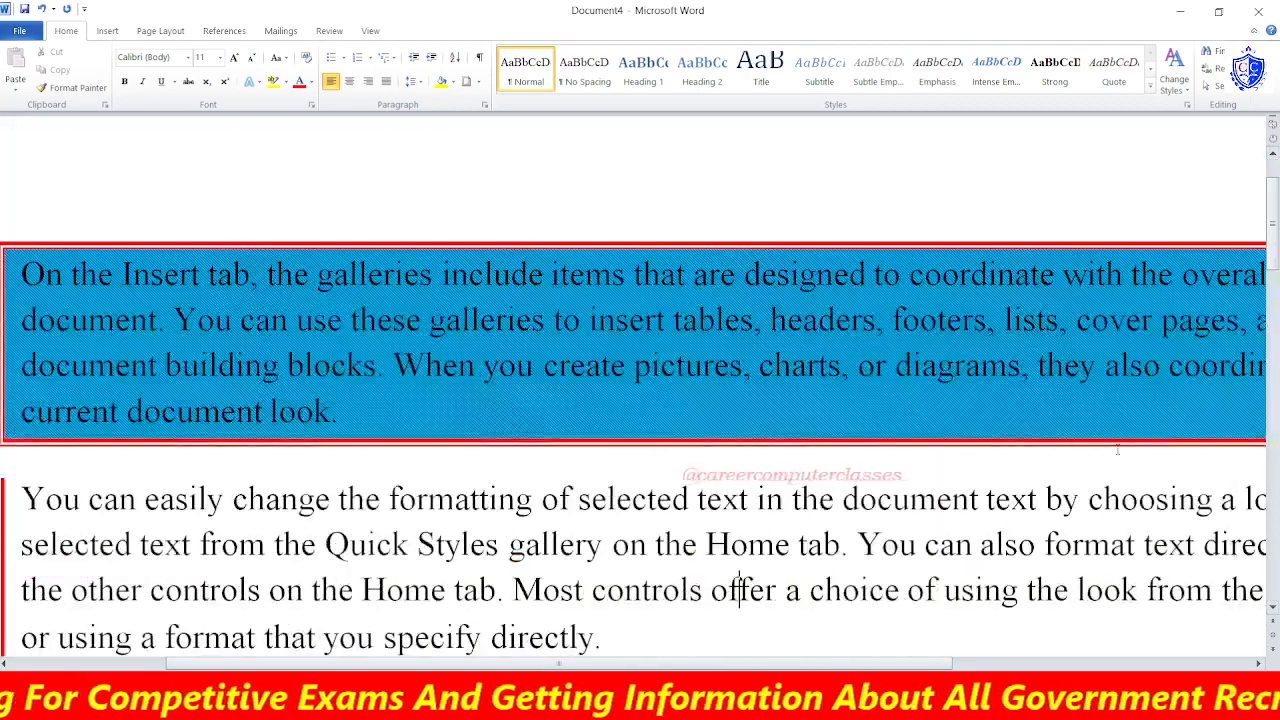
scroll(1273, 475, up, 5)
scroll(640, 380, up, 3)
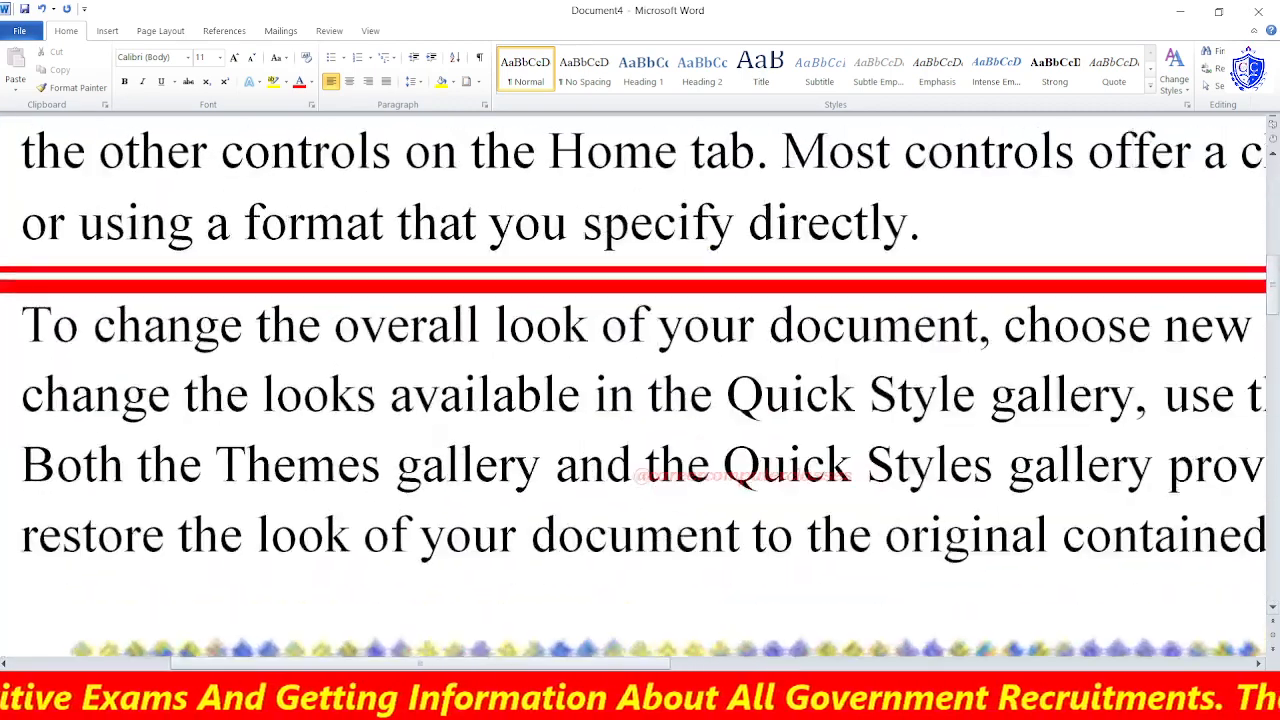
Change the first paragraph's shading pattern style to Dk Vertical and apply it to the paragraph.
scroll(640, 380, up, 5)
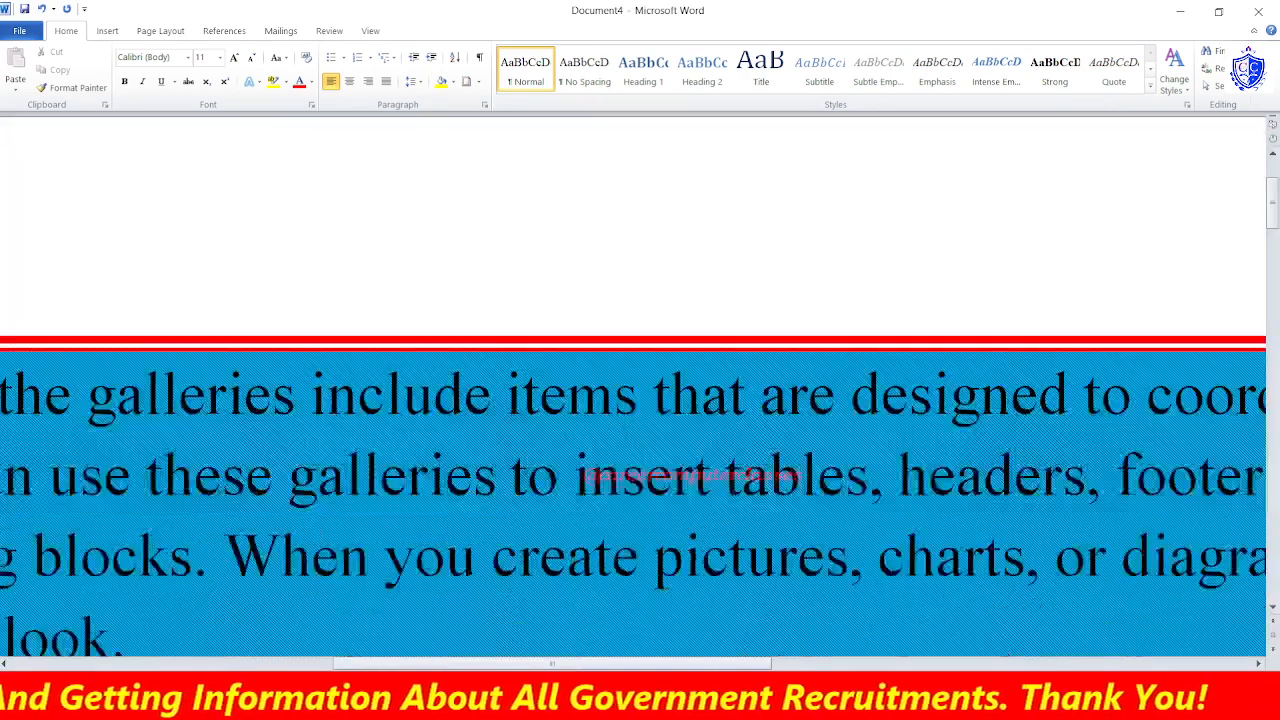
scroll(805, 490, down, 2)
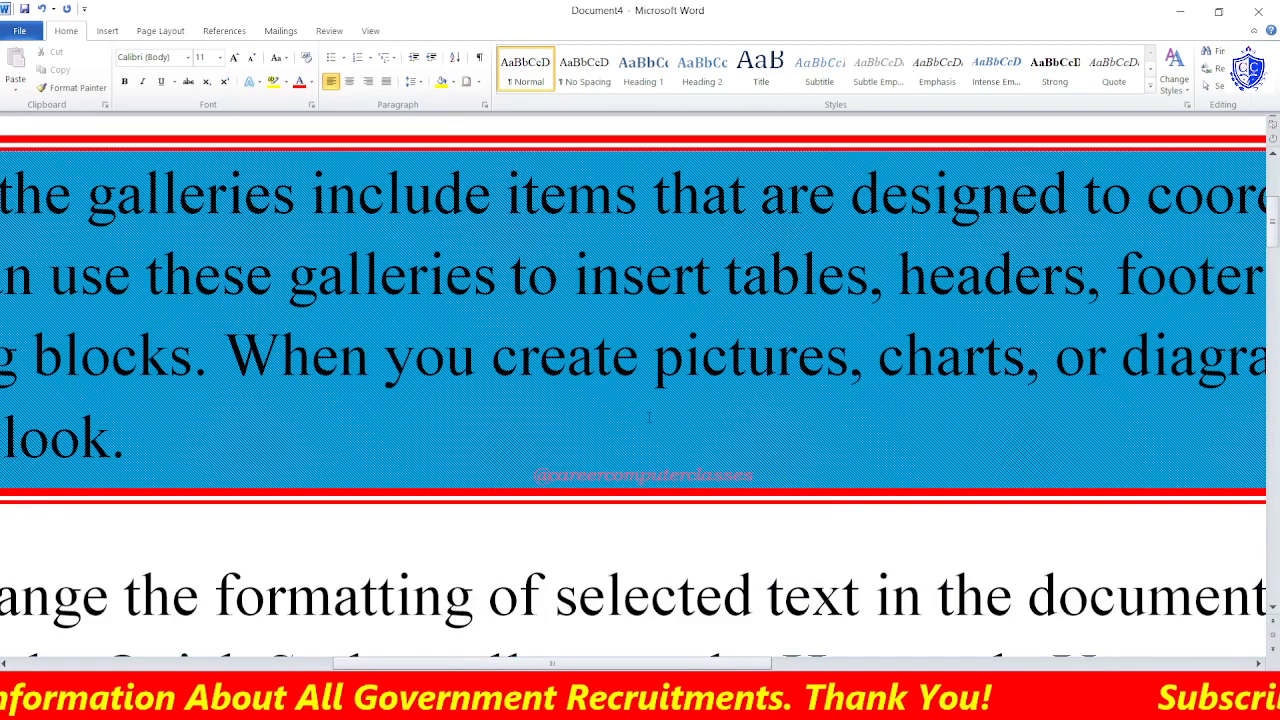
click(479, 85)
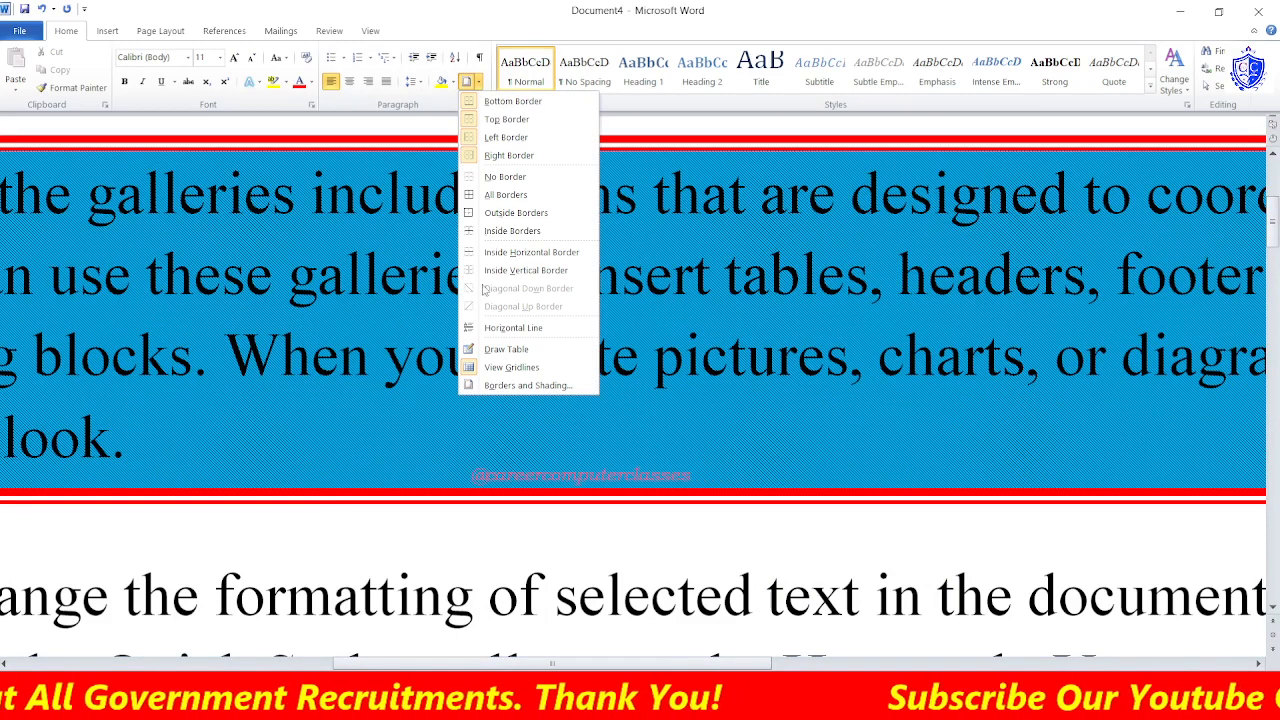
click(517, 385)
click(600, 188)
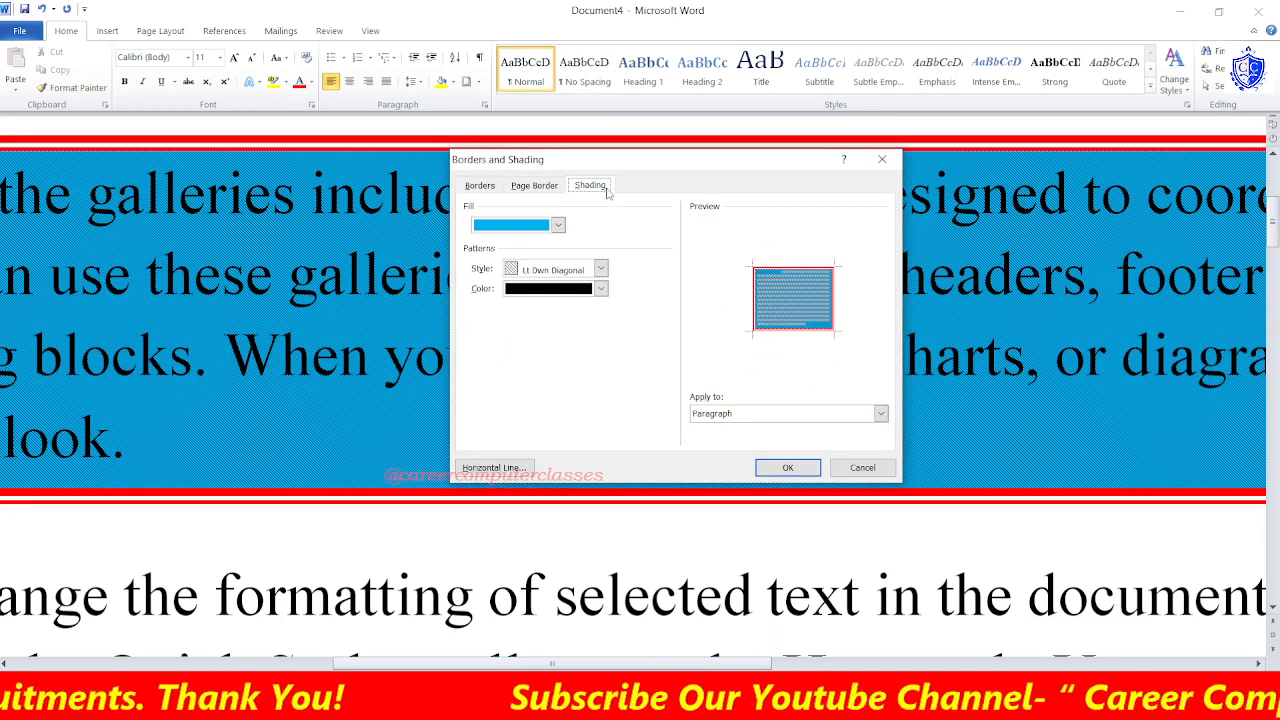
click(598, 269)
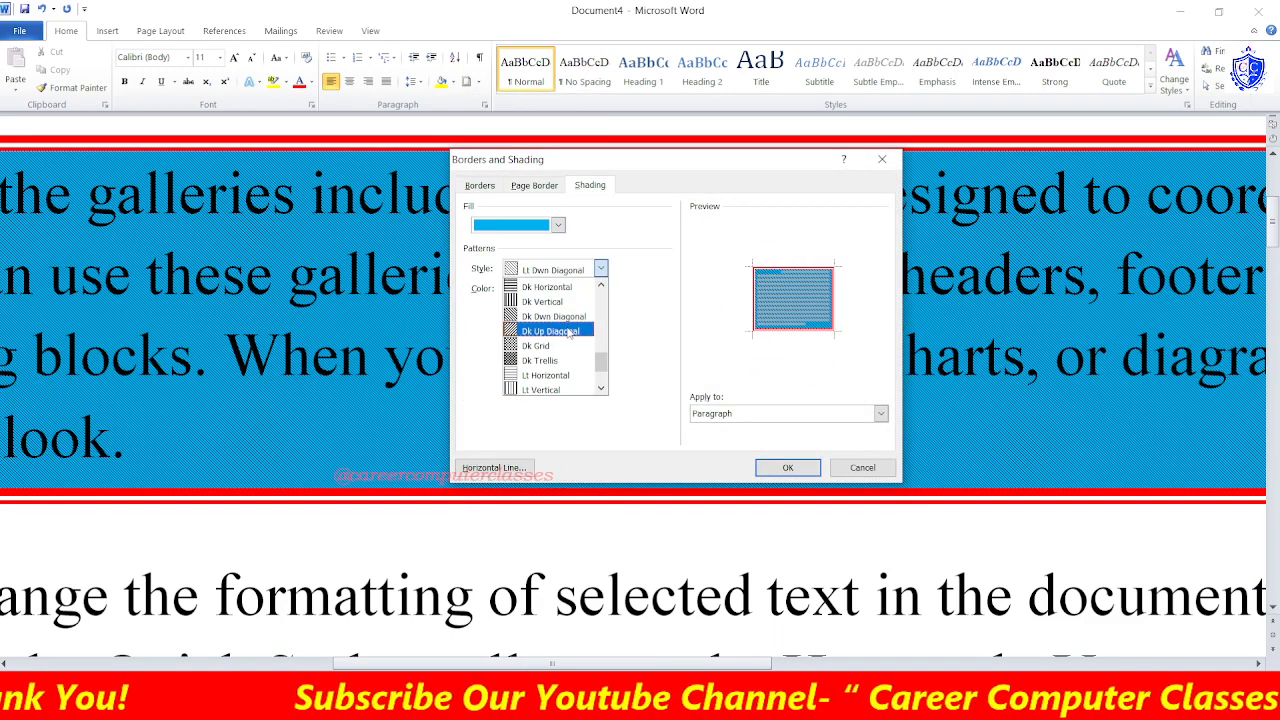
click(558, 303)
click(787, 467)
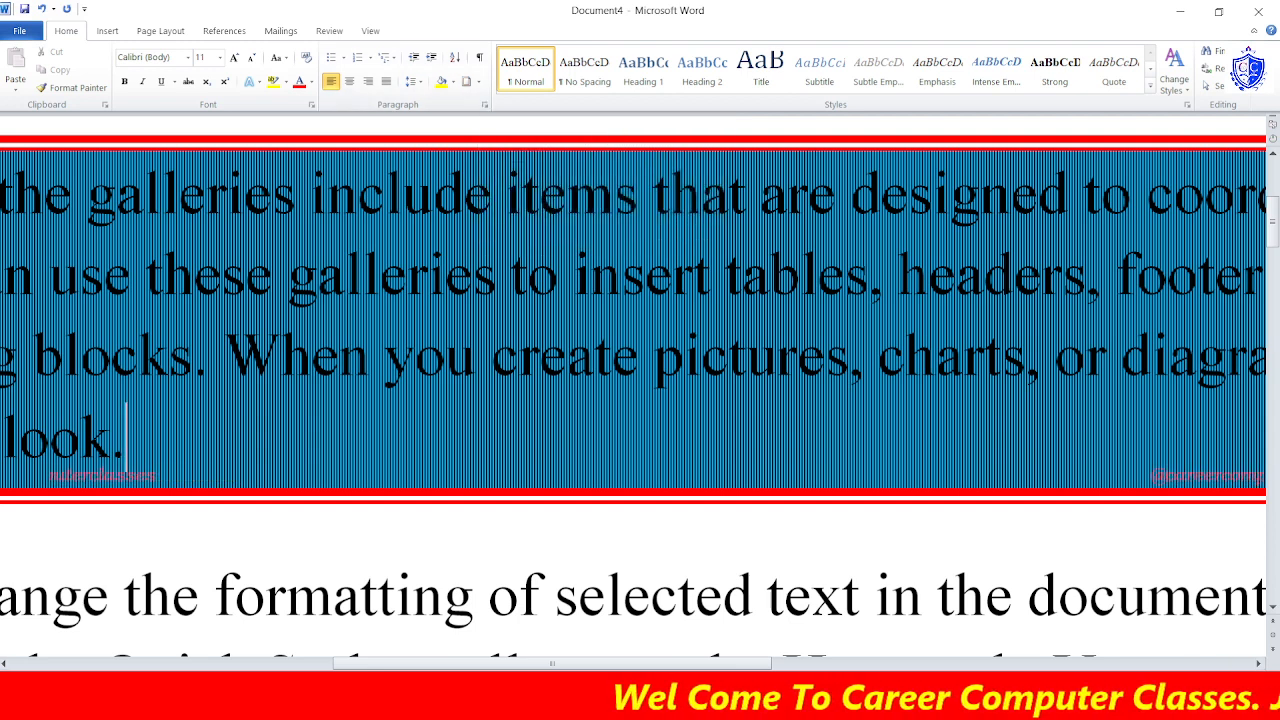
scroll(640, 390, down, 10)
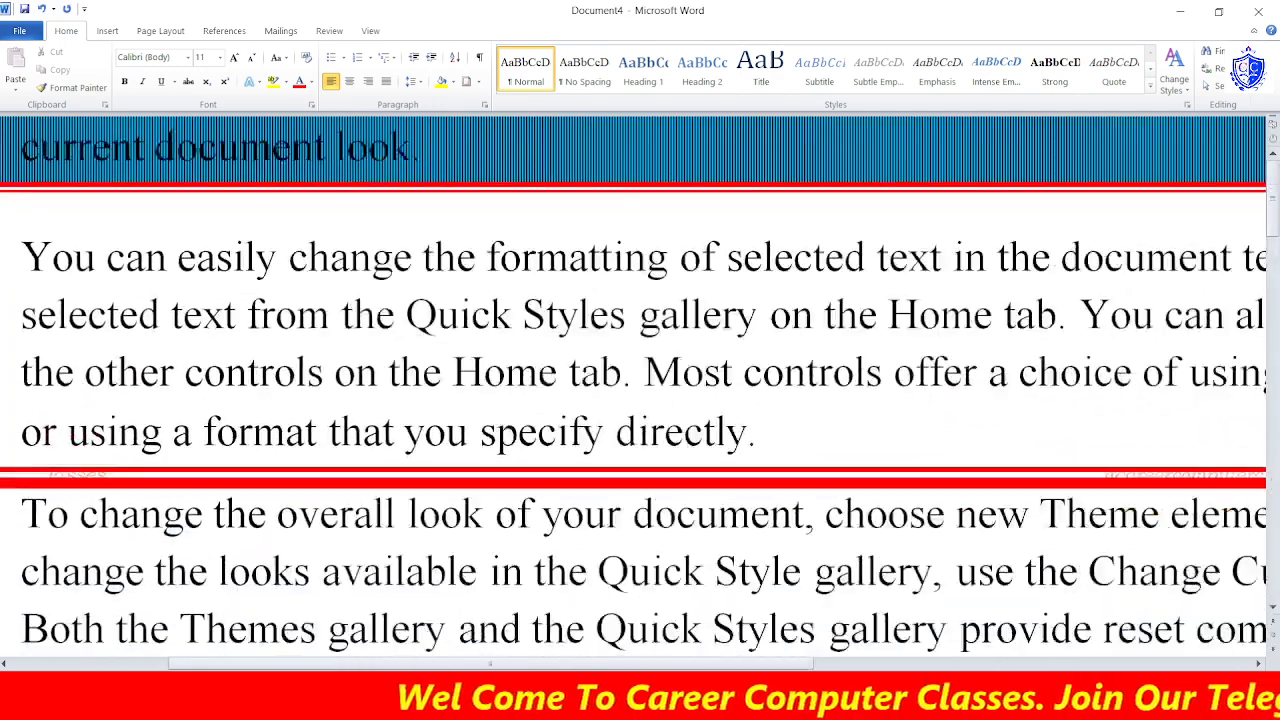